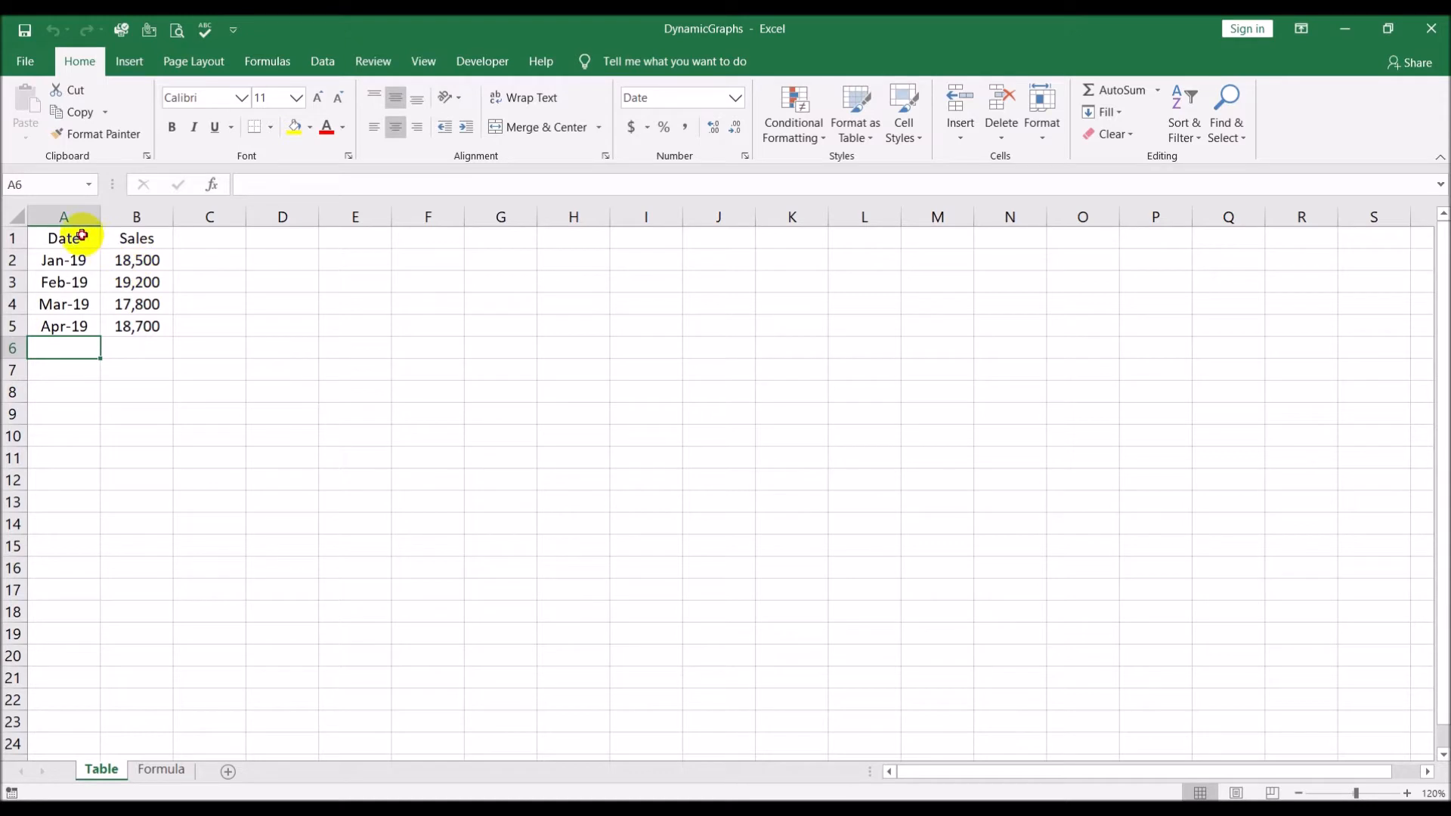
Insert a 2-D clustered column chart from the date and sales data in A1:B5
drag(66, 236, 133, 327)
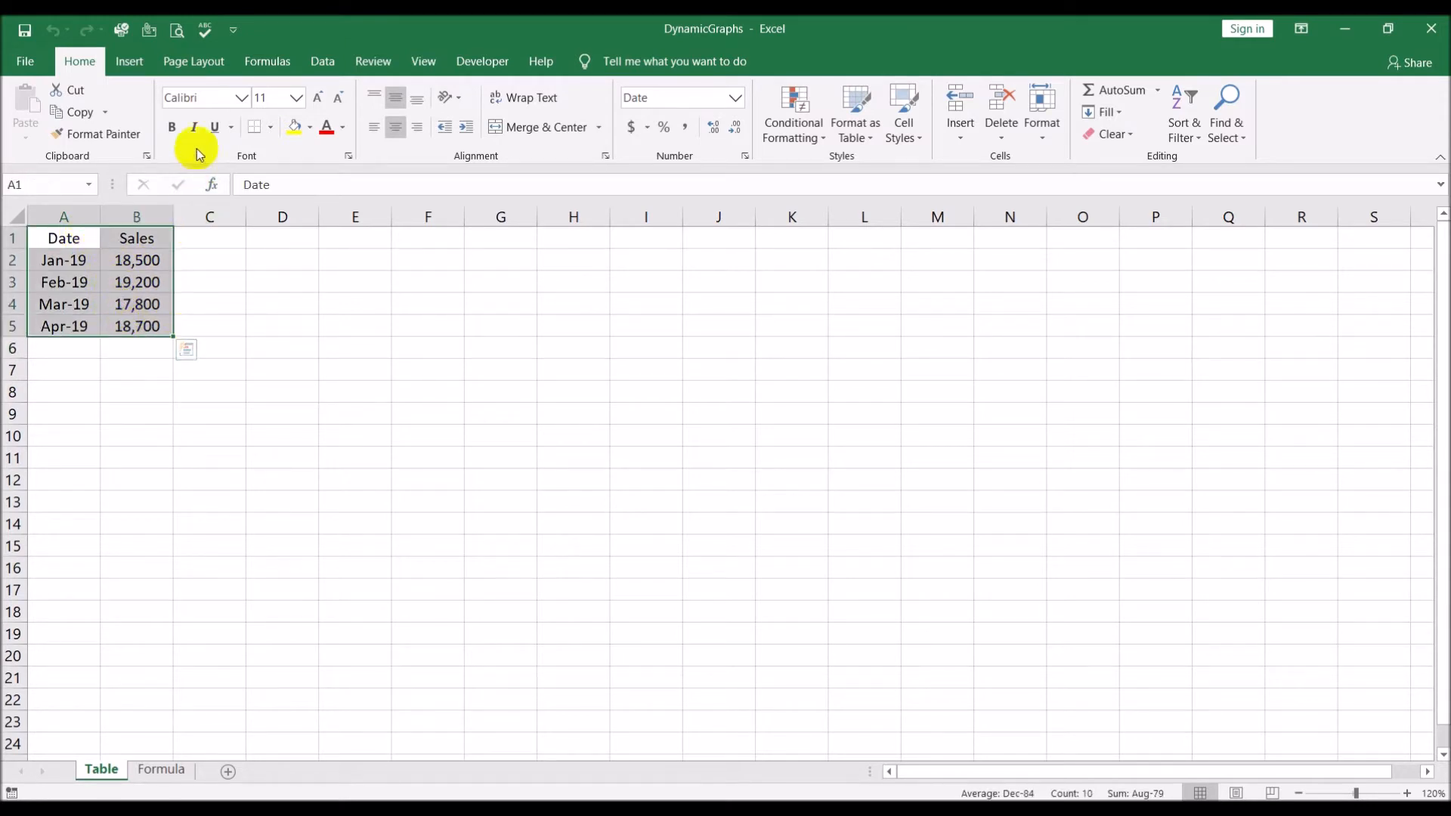
click(121, 68)
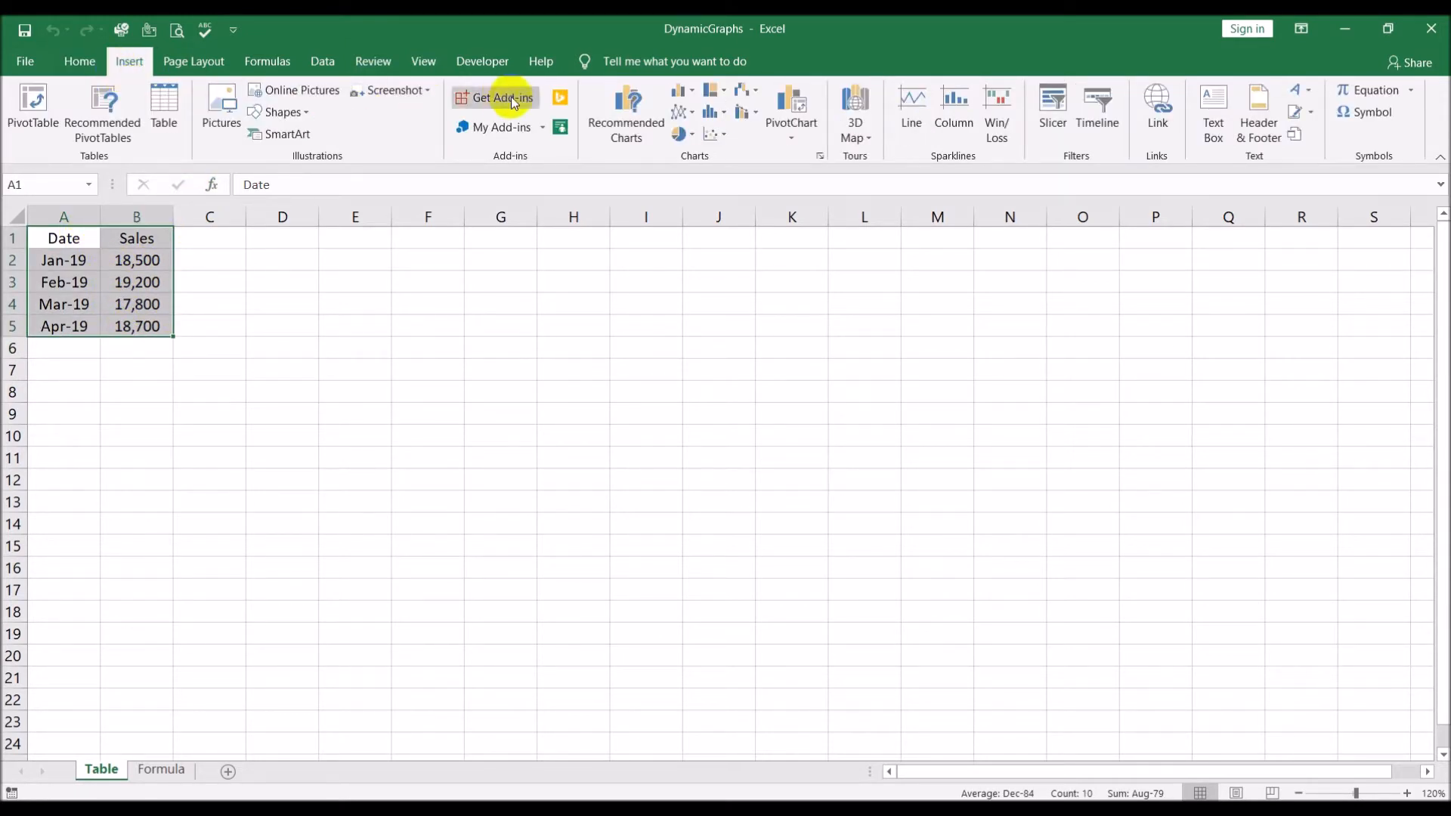
click(691, 91)
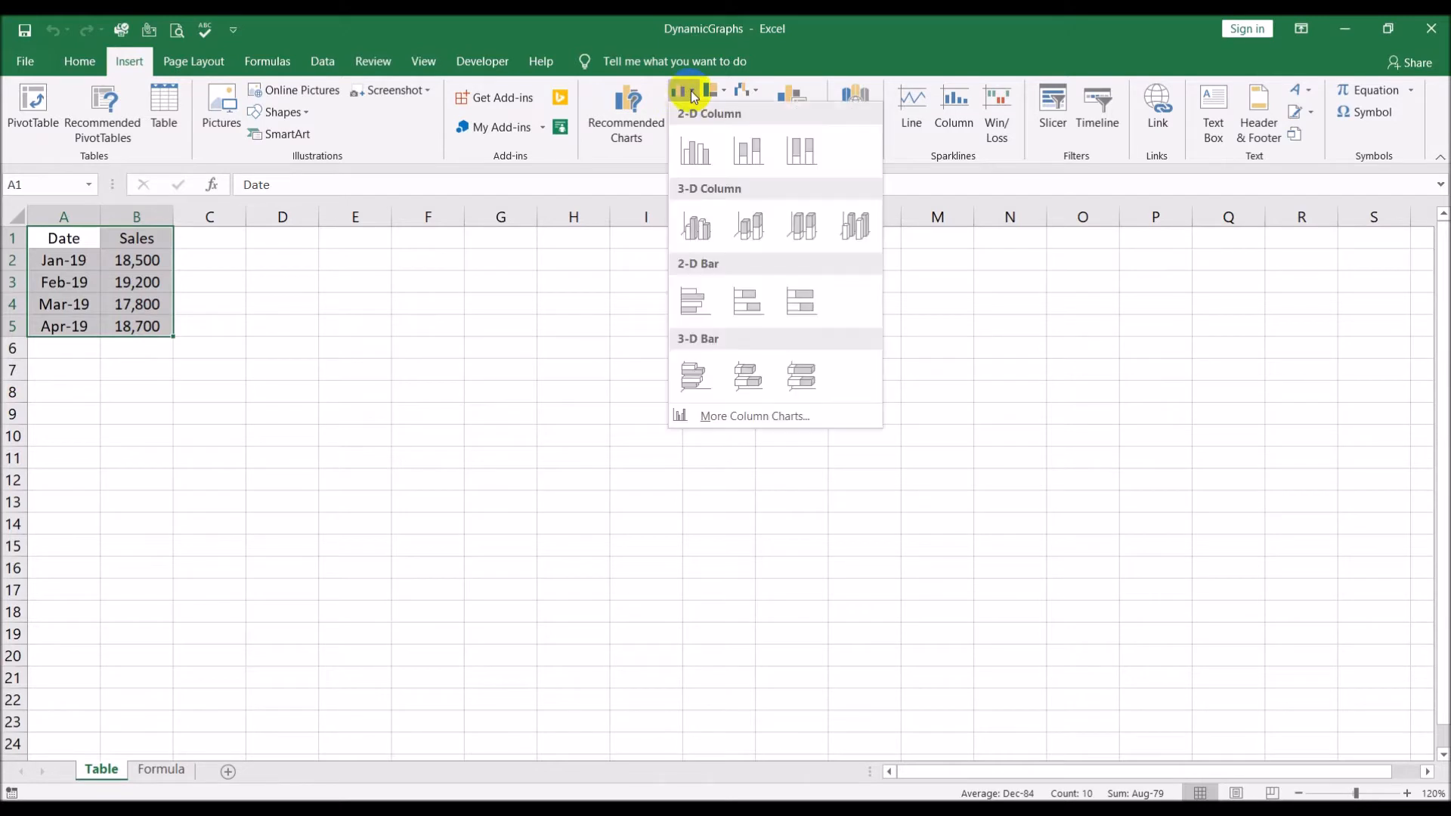
click(696, 145)
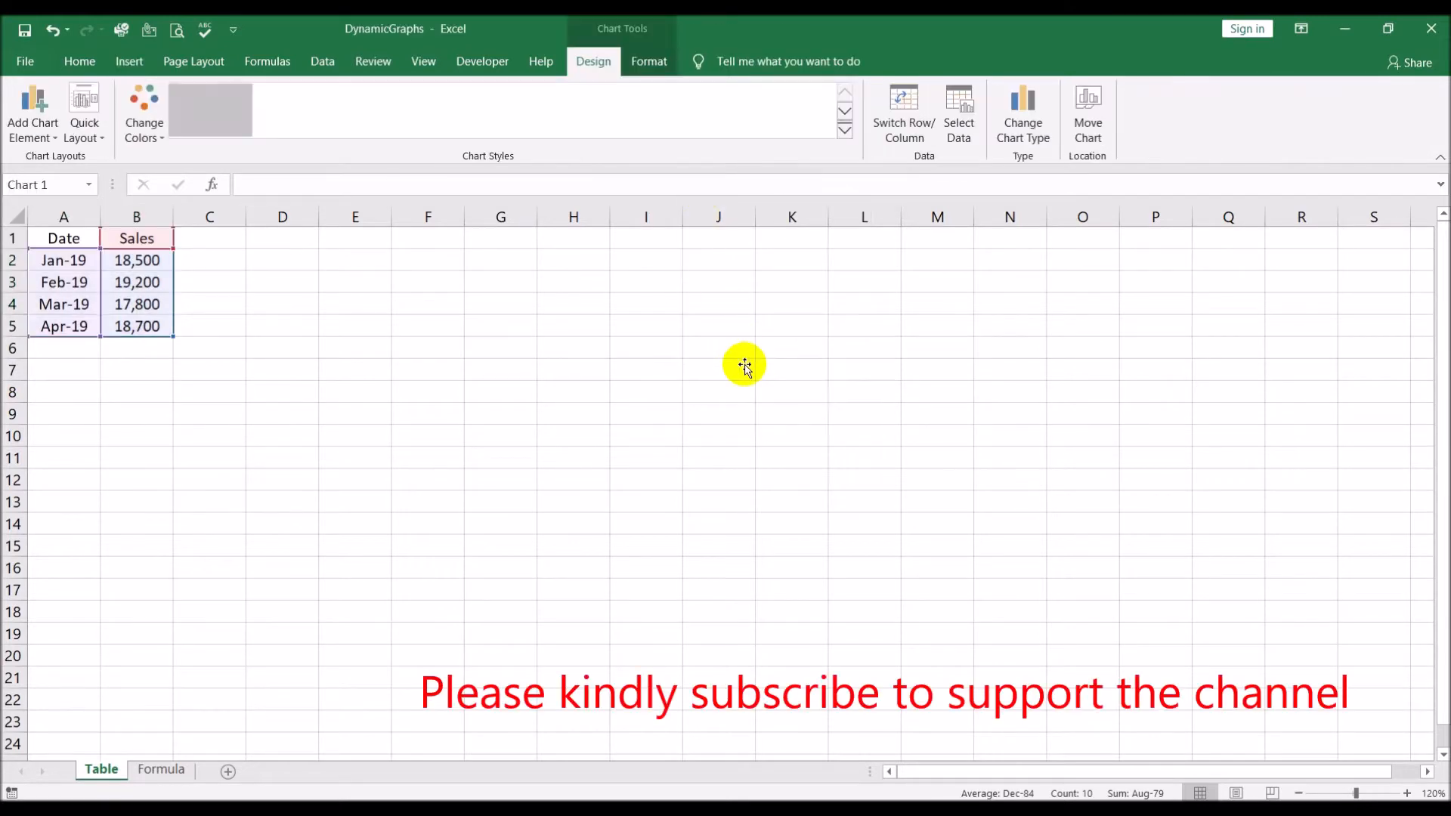
click(313, 437)
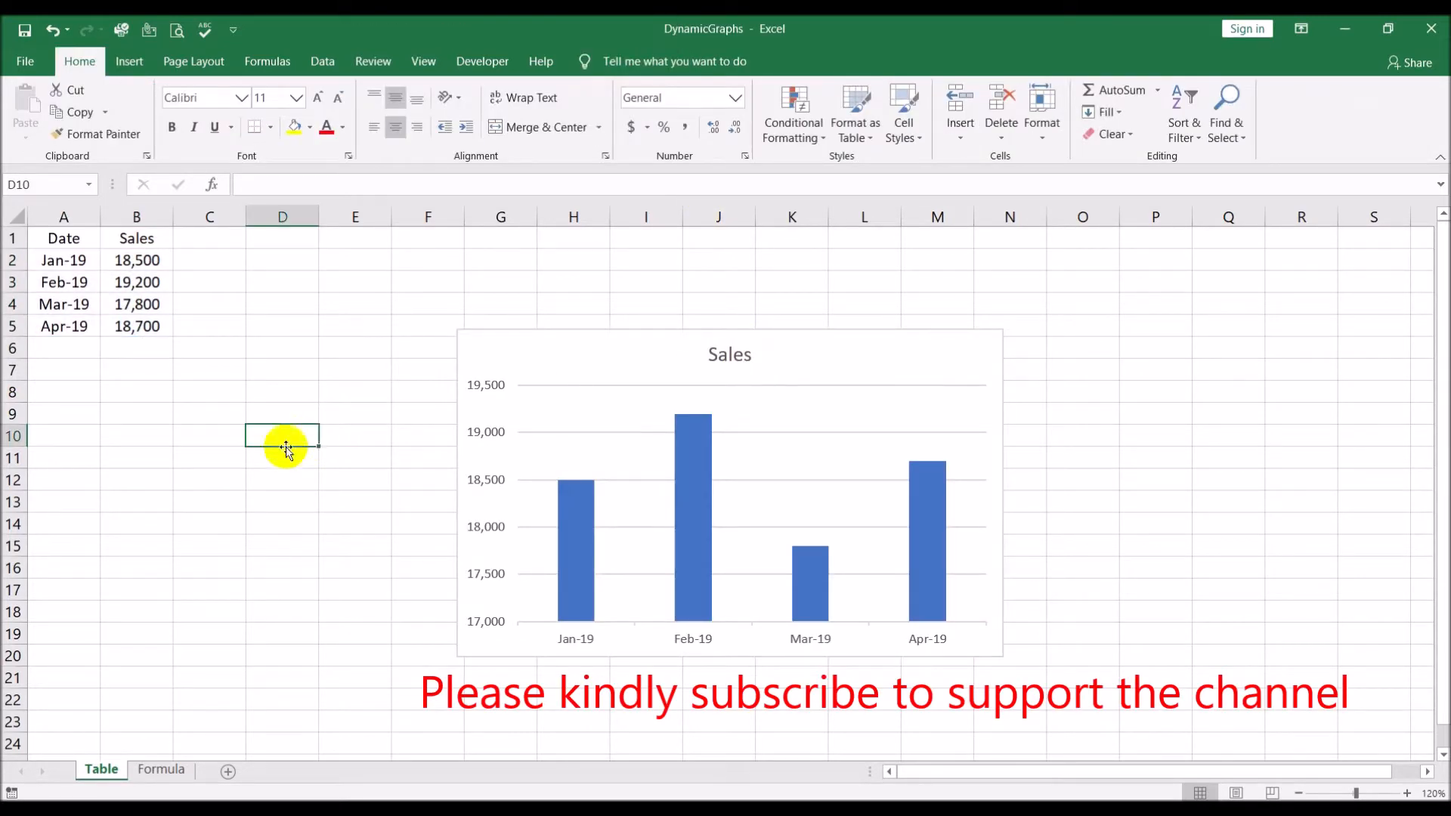
Add a row below the April data with the date 5/1 and sales of 20000
click(66, 349)
text(5/1)
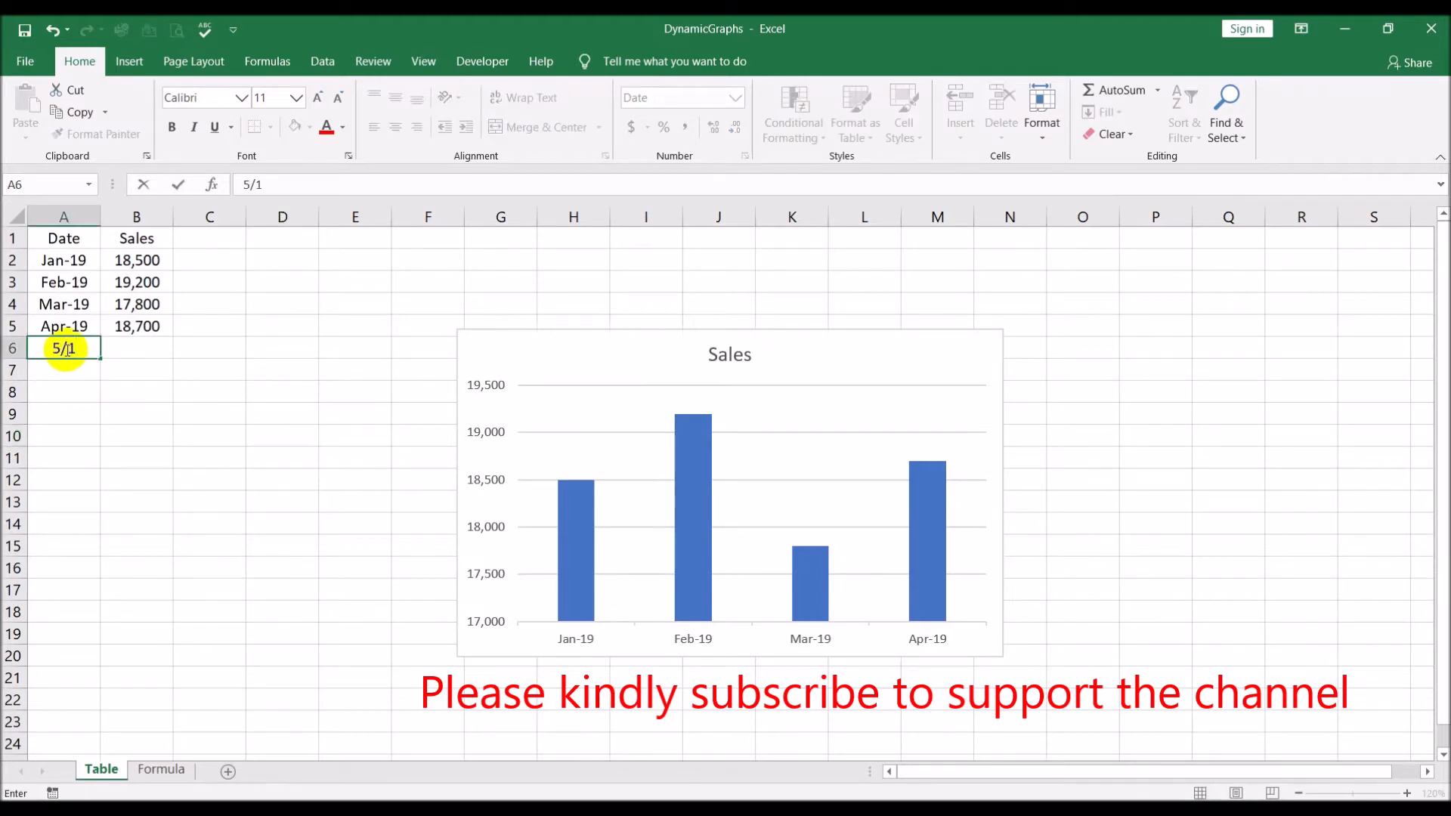
key(Tab)
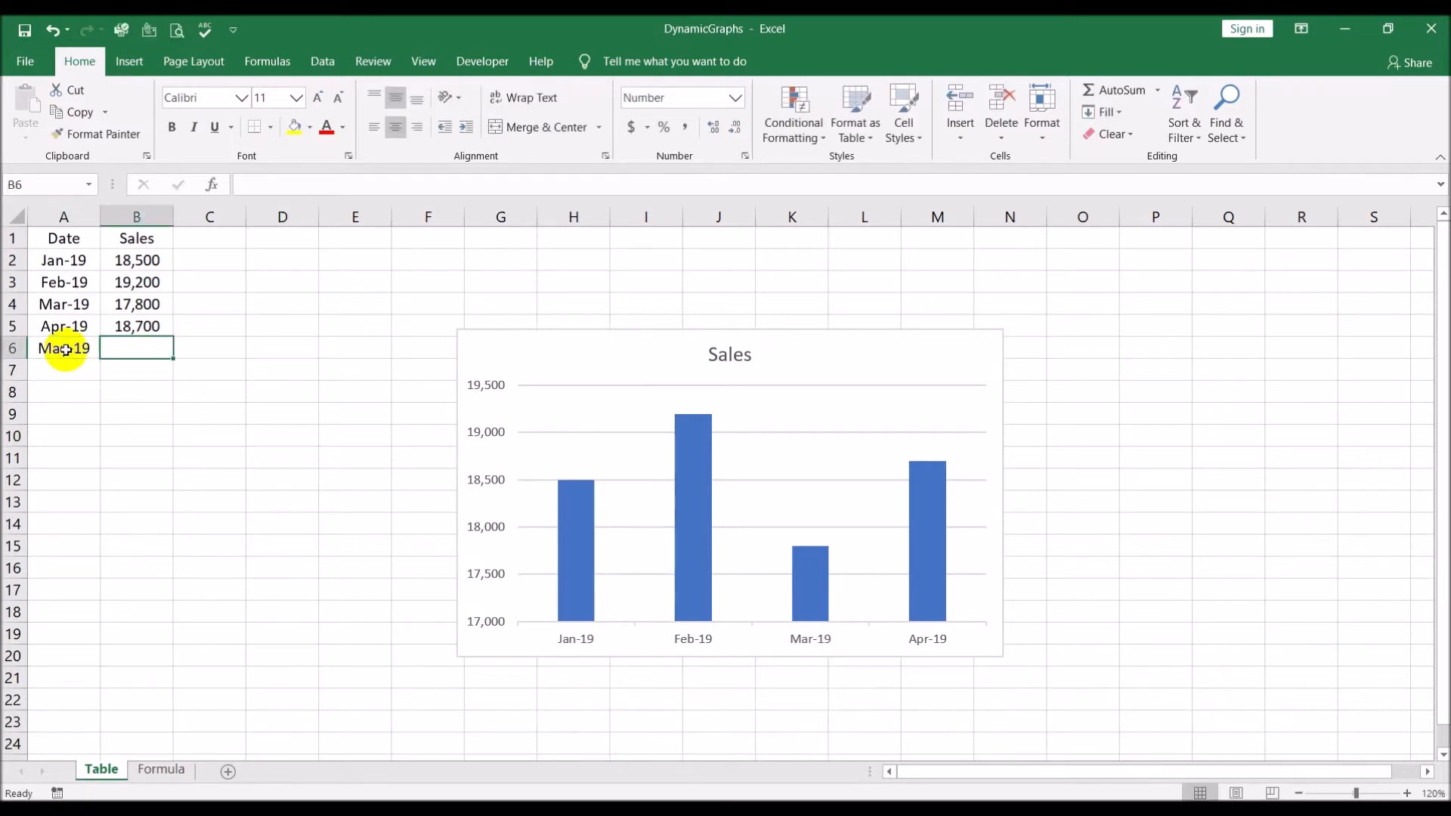
text(20000)
key(Return)
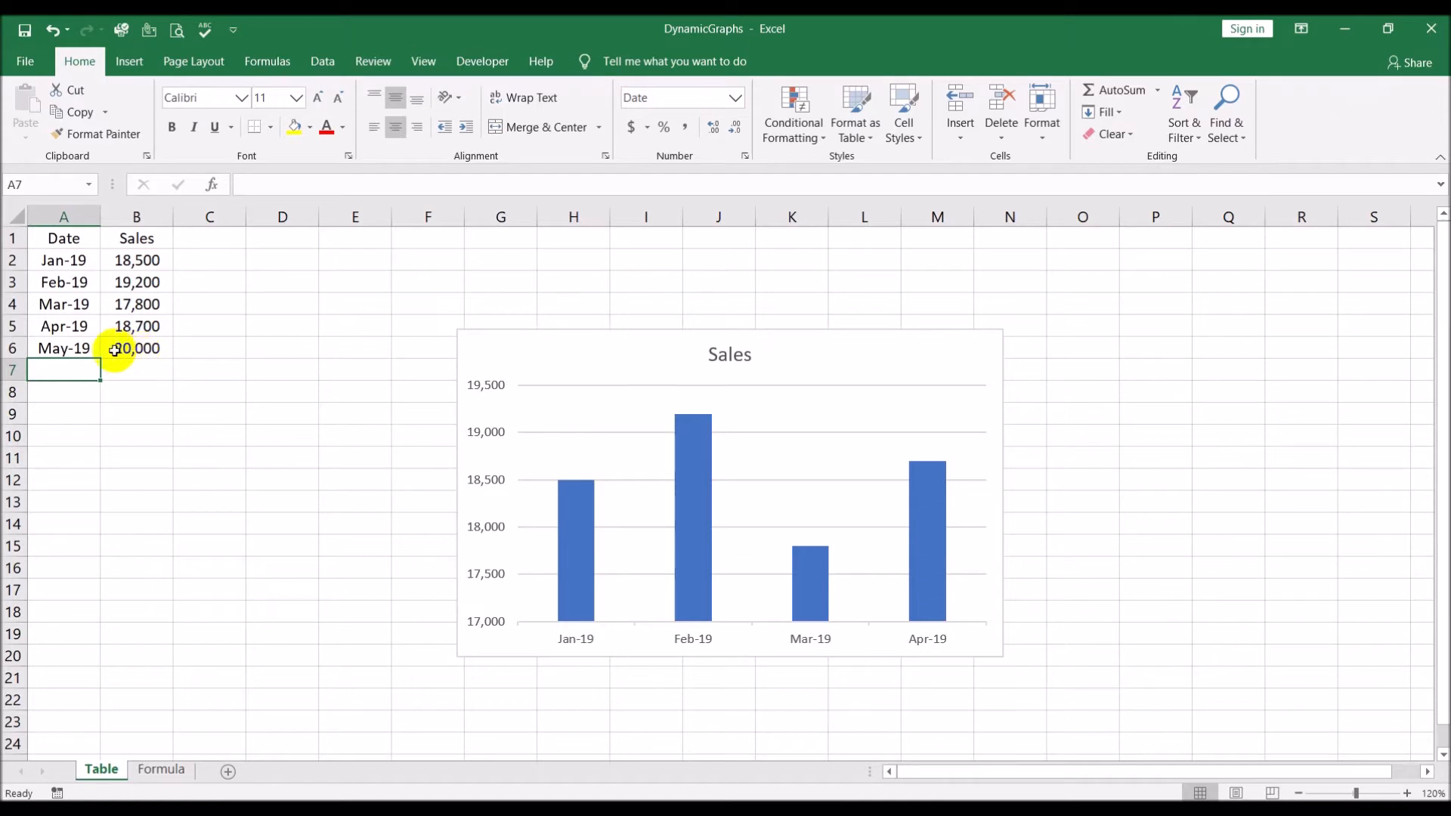
Extend the sales chart's source range down to row 6 so it includes the May data
click(809, 358)
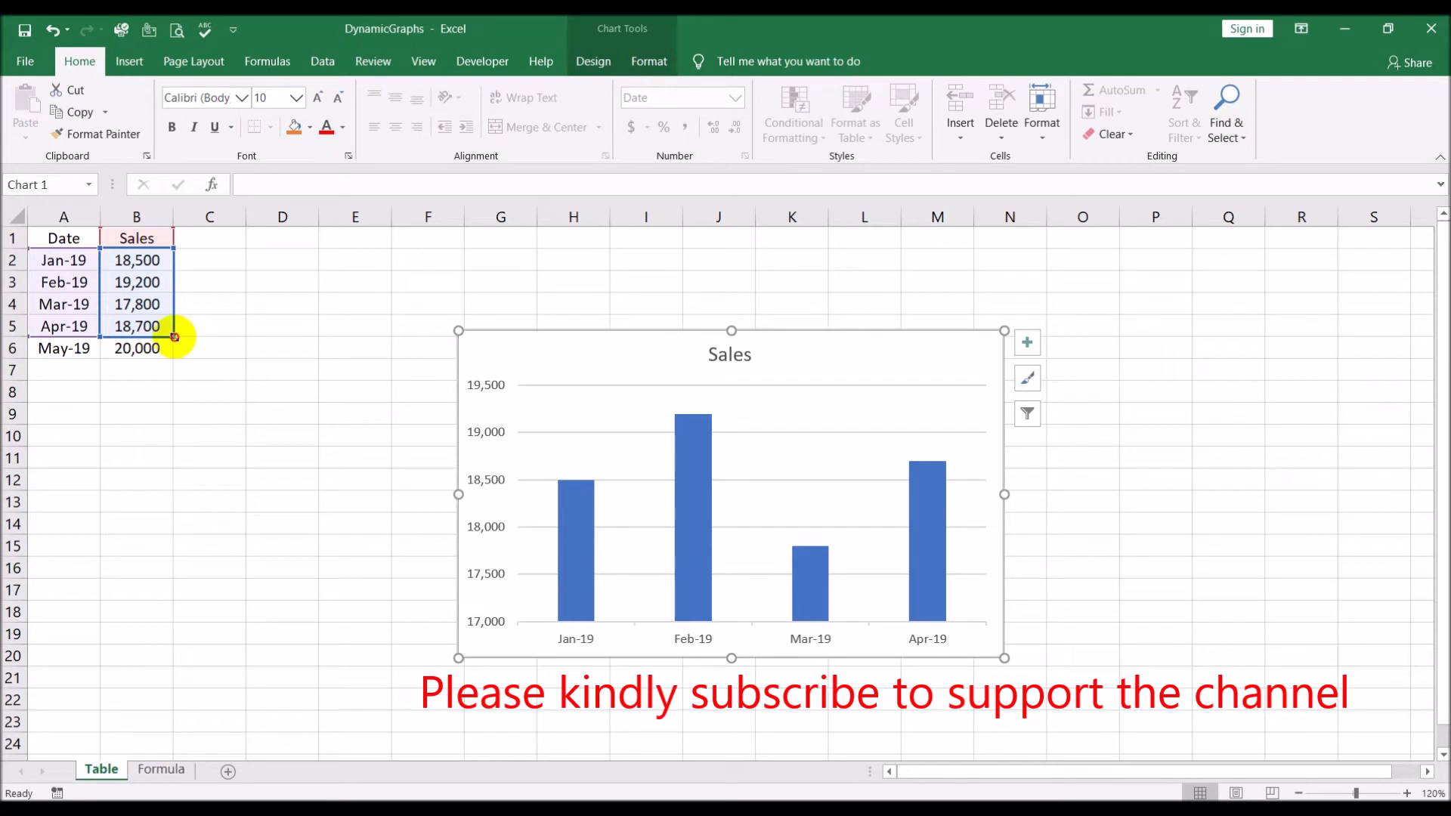
drag(175, 336, 174, 350)
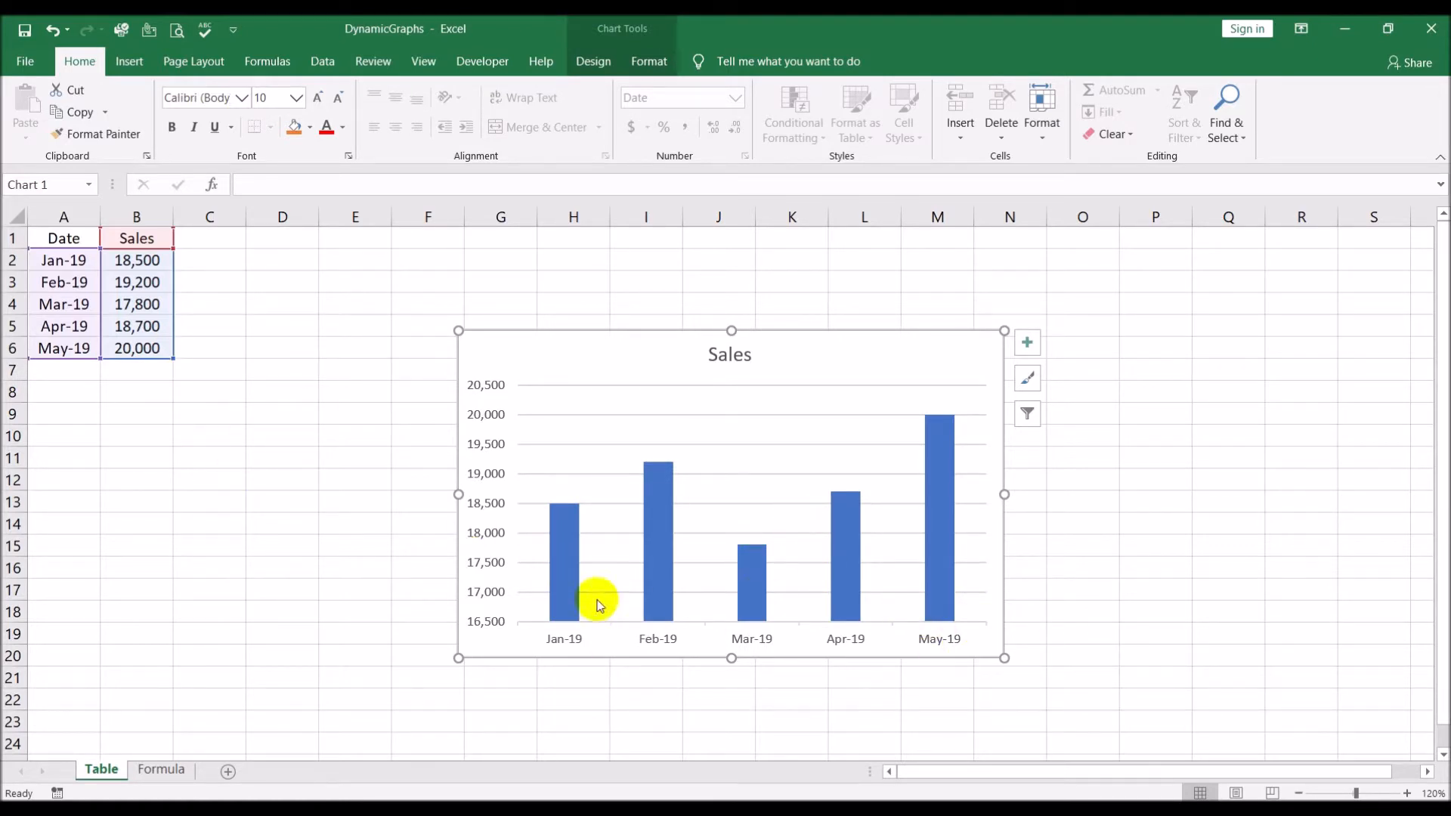
mouse_move(928, 532)
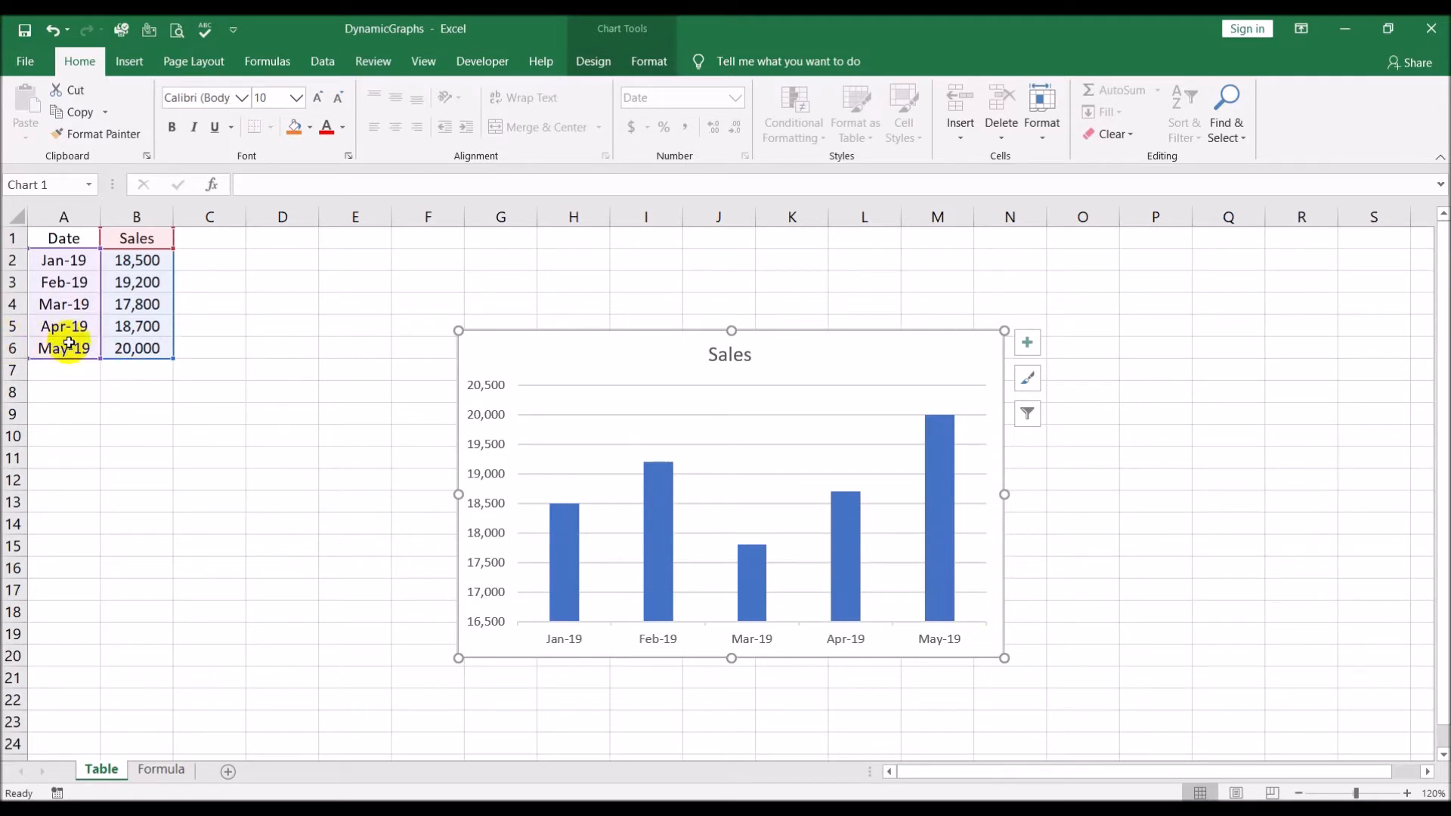
mouse_move(858, 557)
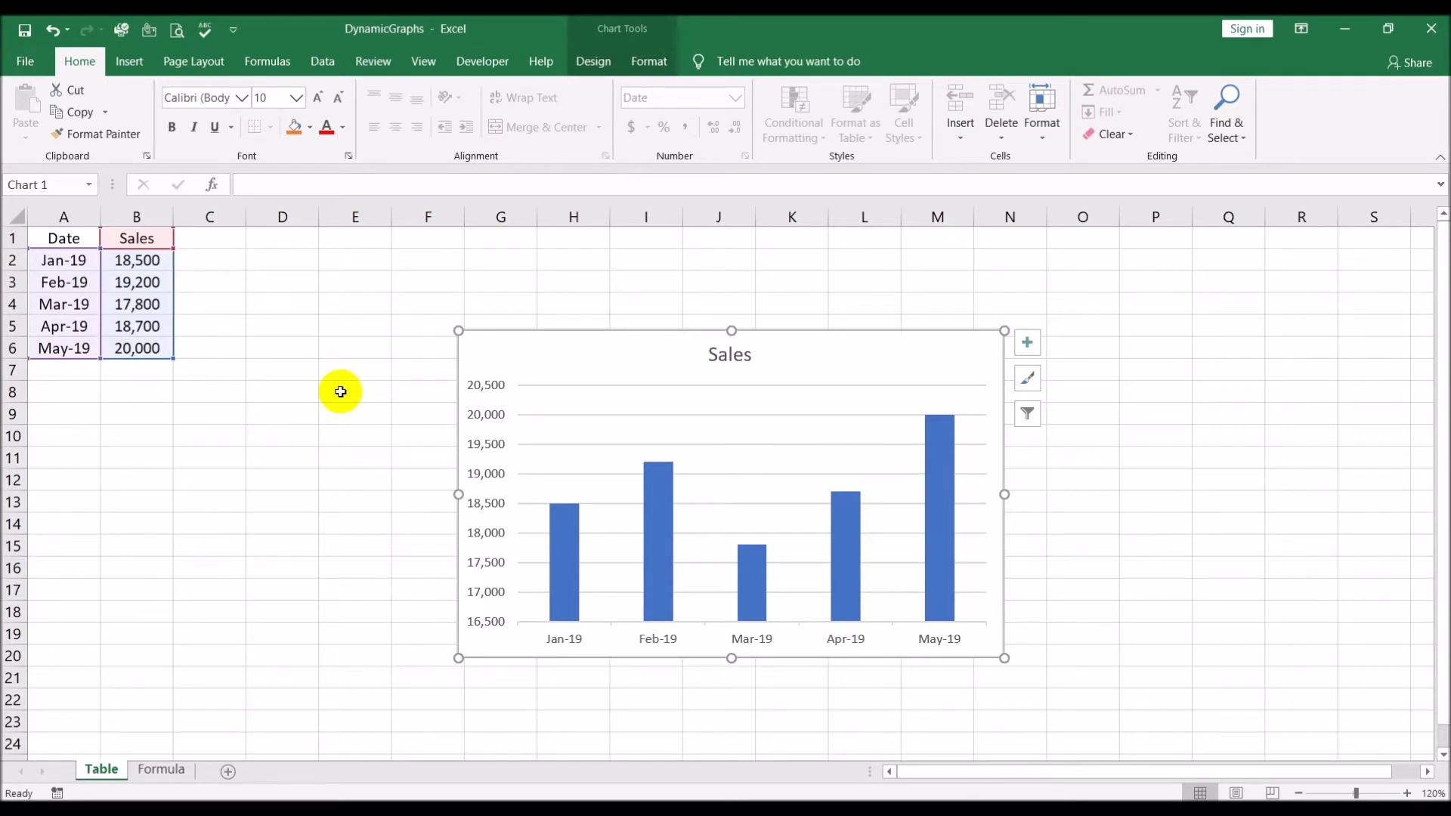
click(341, 434)
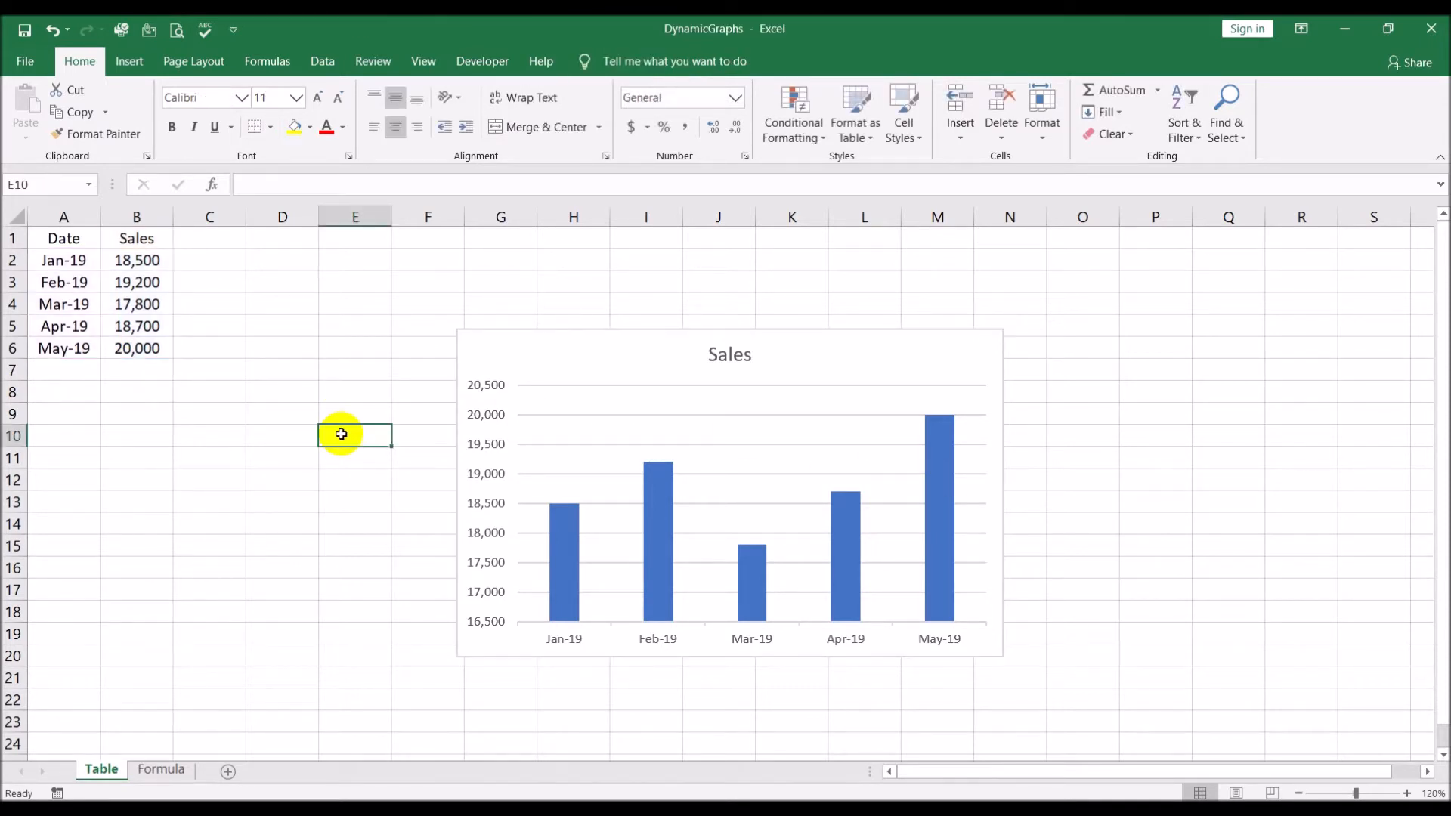
Undo the chart range extension, the May entries and the chart insertion
key(ctrl+z)
key(ctrl+z)
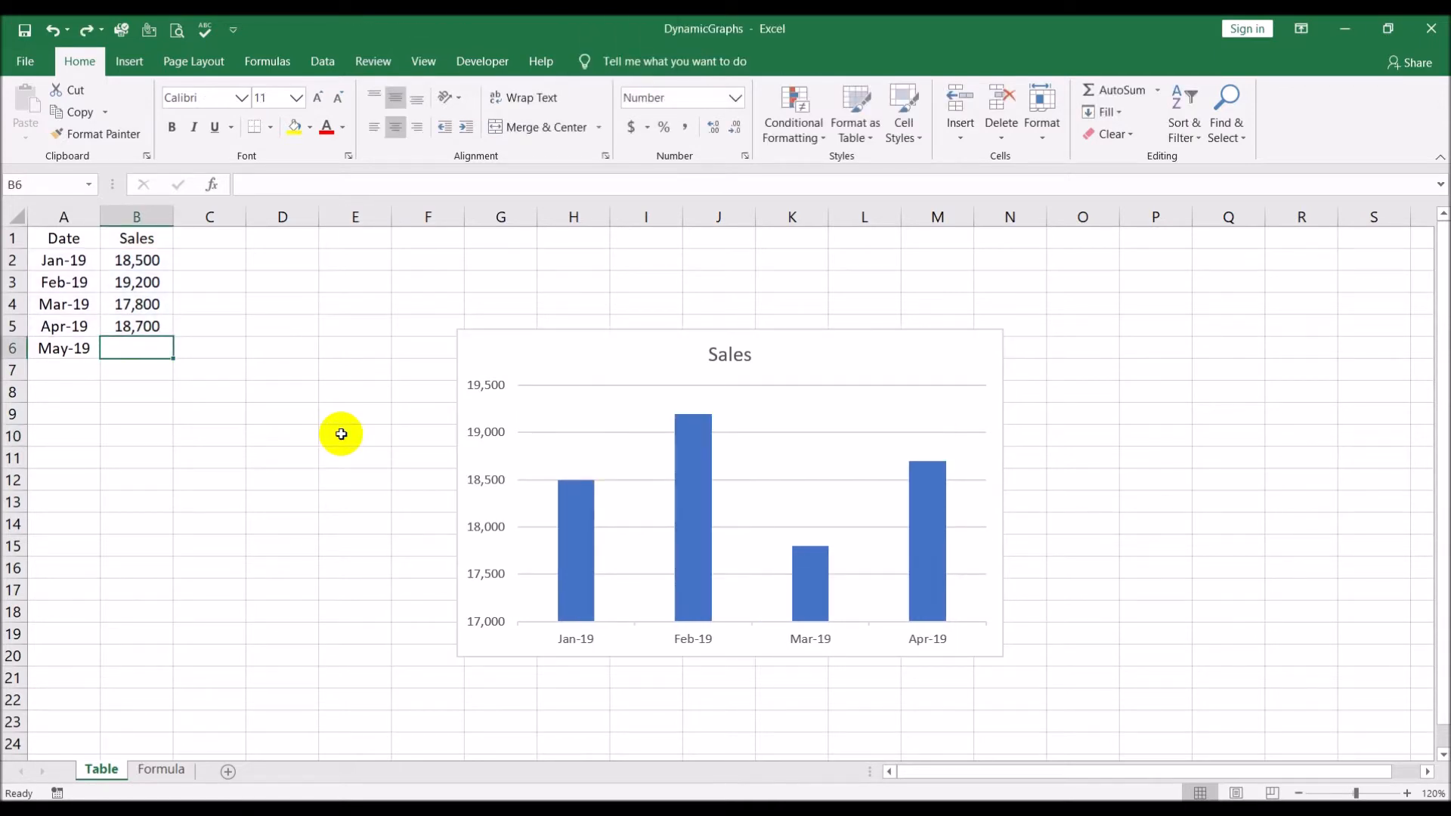
key(ctrl+z)
key(ctrl+z)
key(ctrl+z)
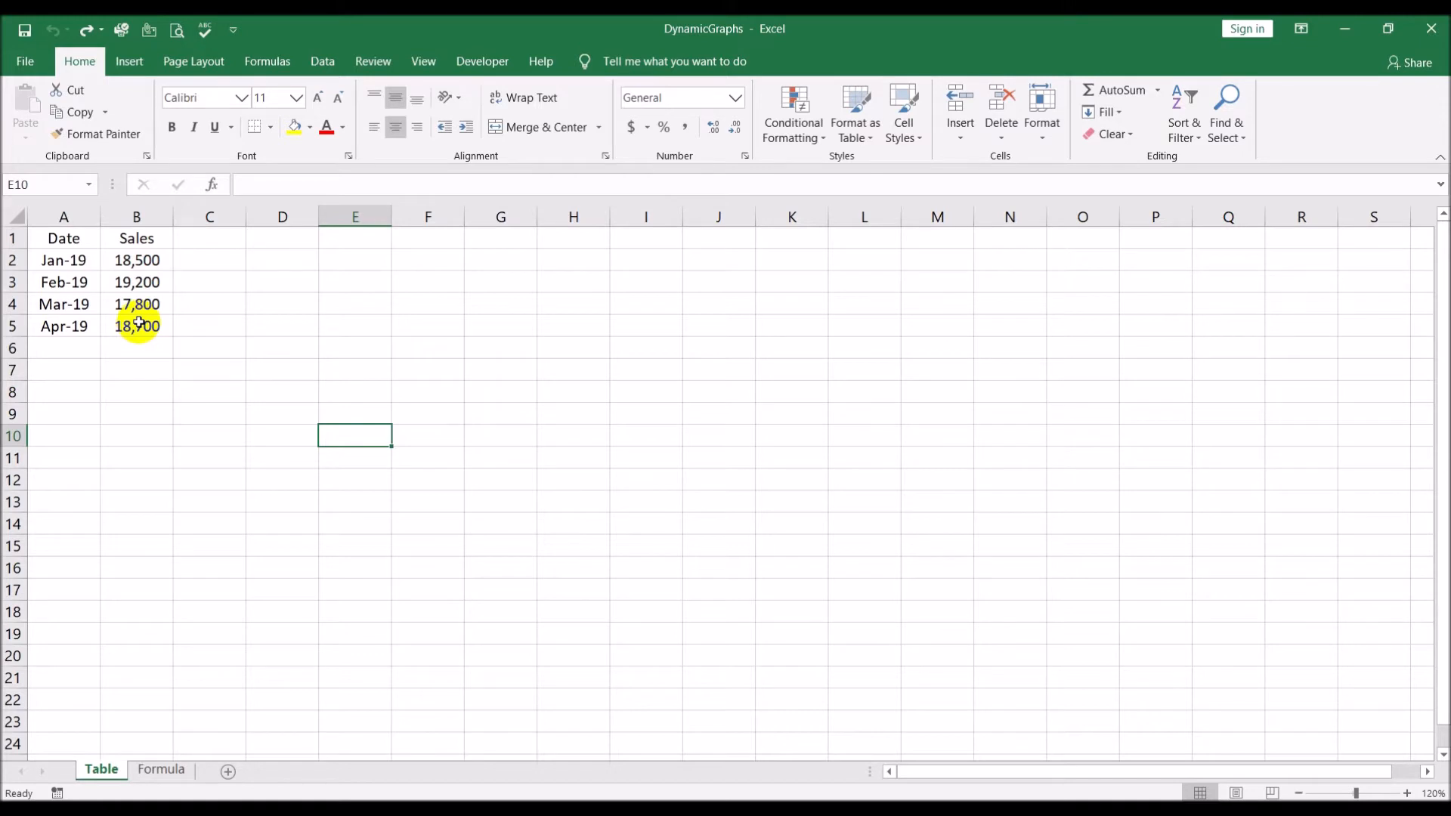
Convert the range A1:B5 into a table with headers
click(117, 283)
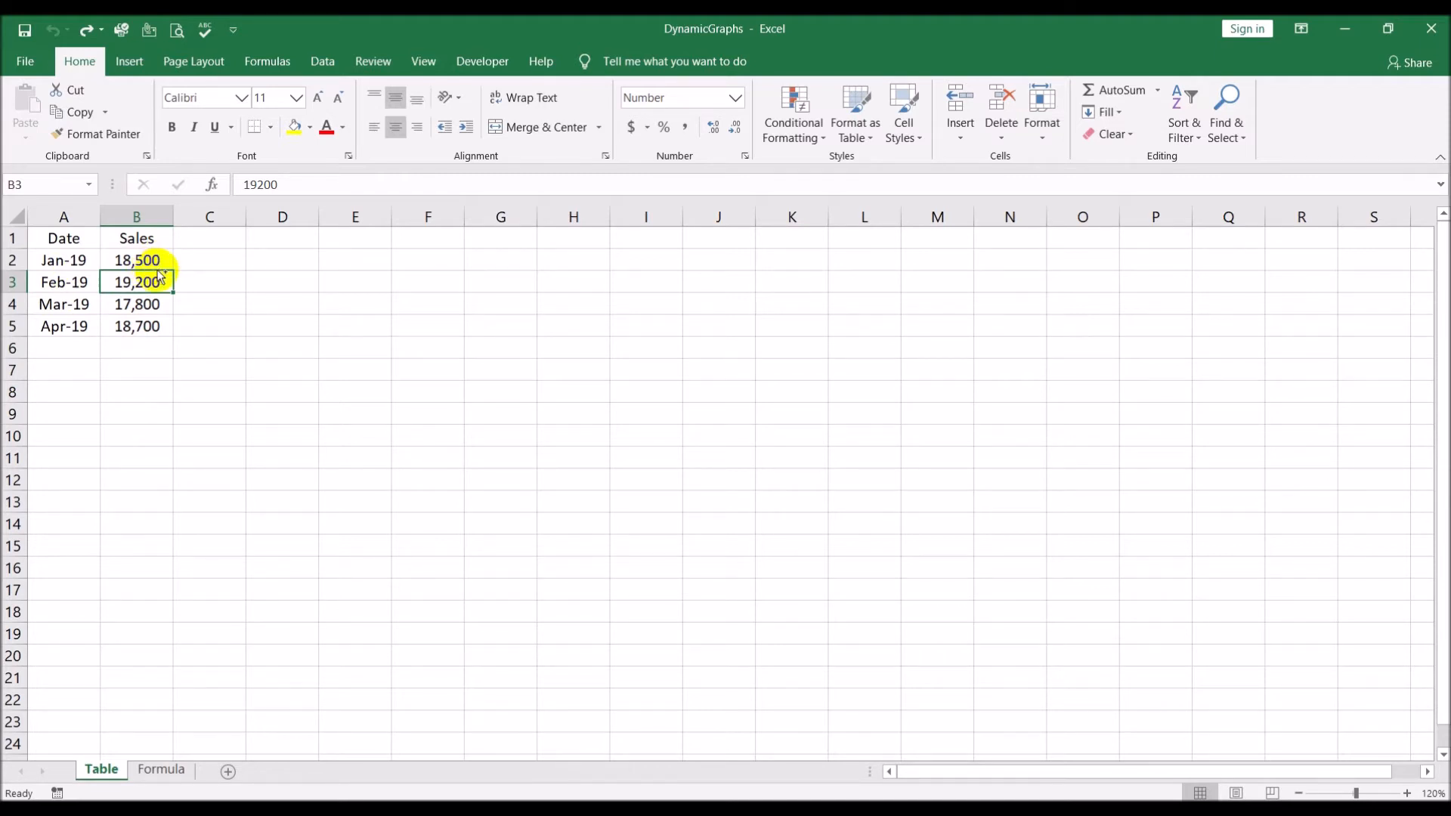
key(ctrl+t)
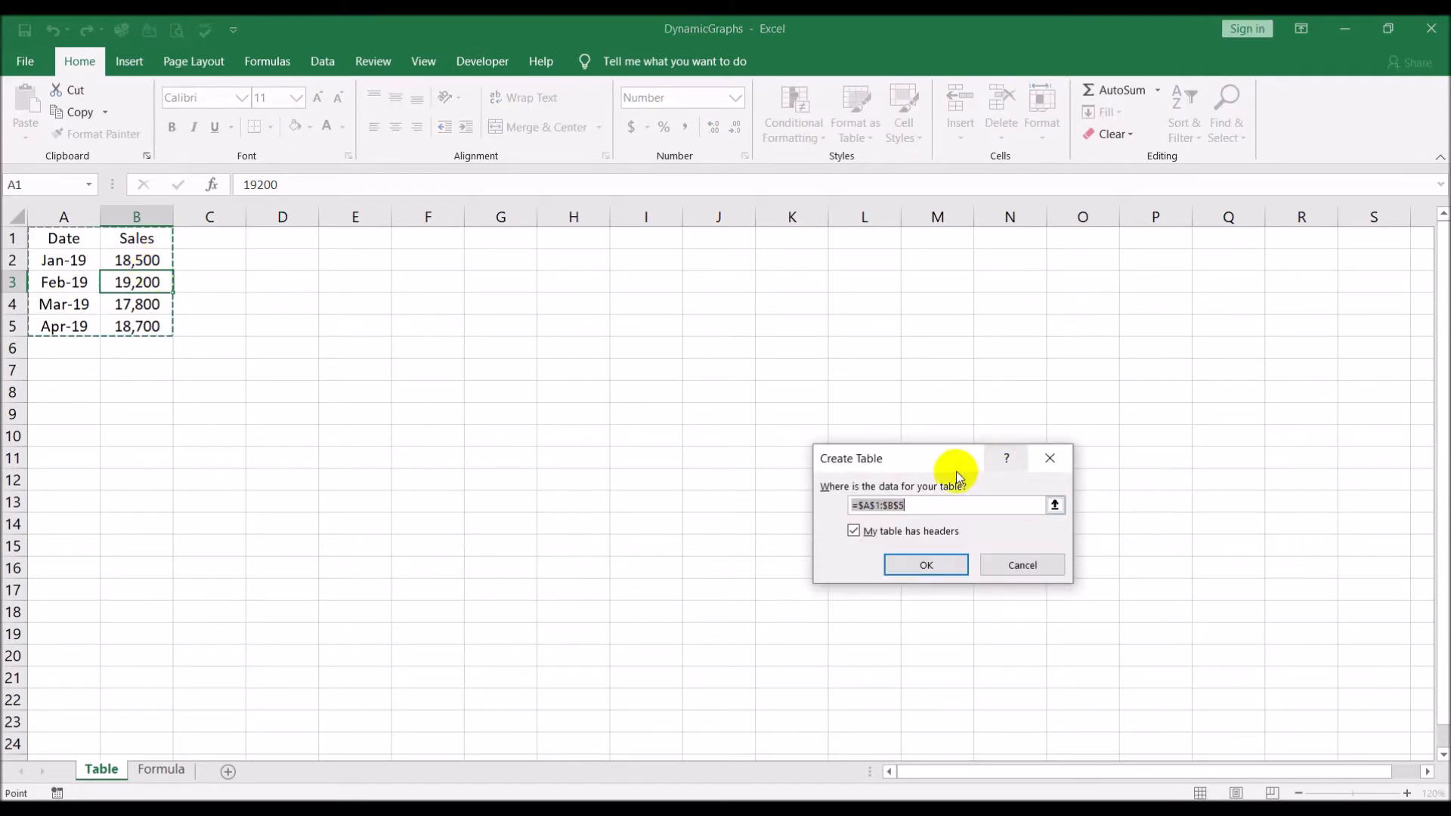
drag(937, 469, 678, 328)
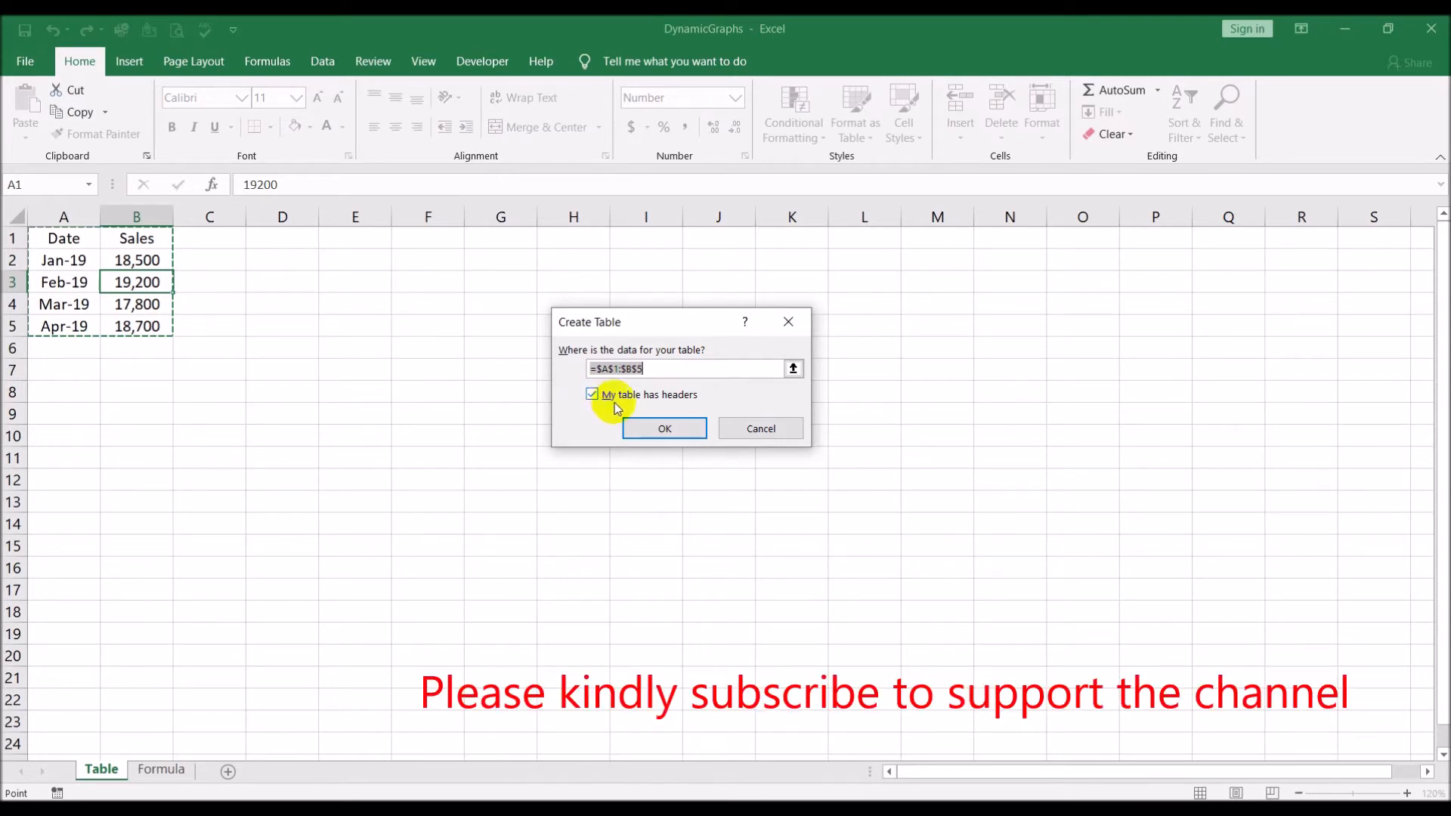
click(665, 427)
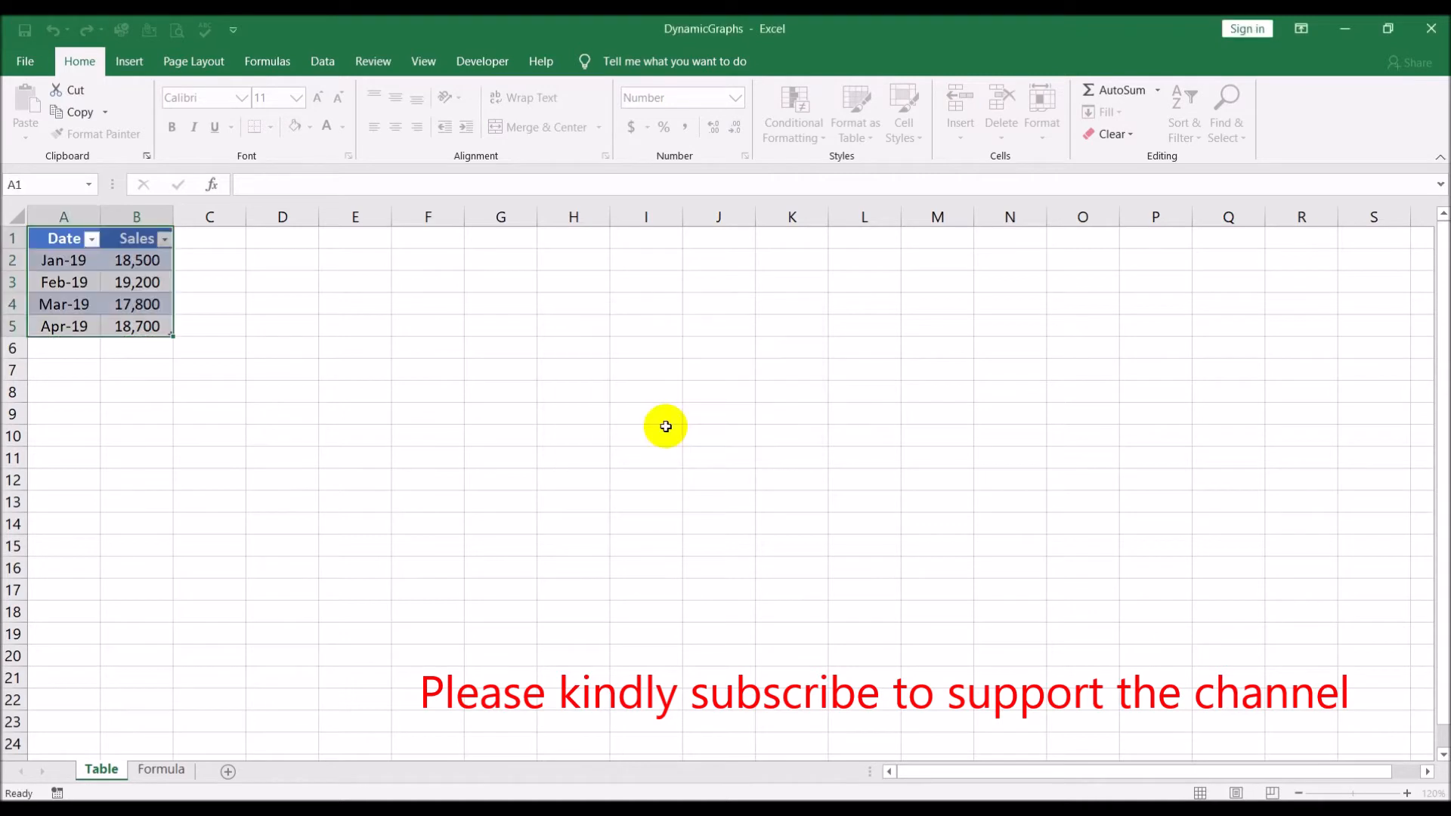
click(518, 431)
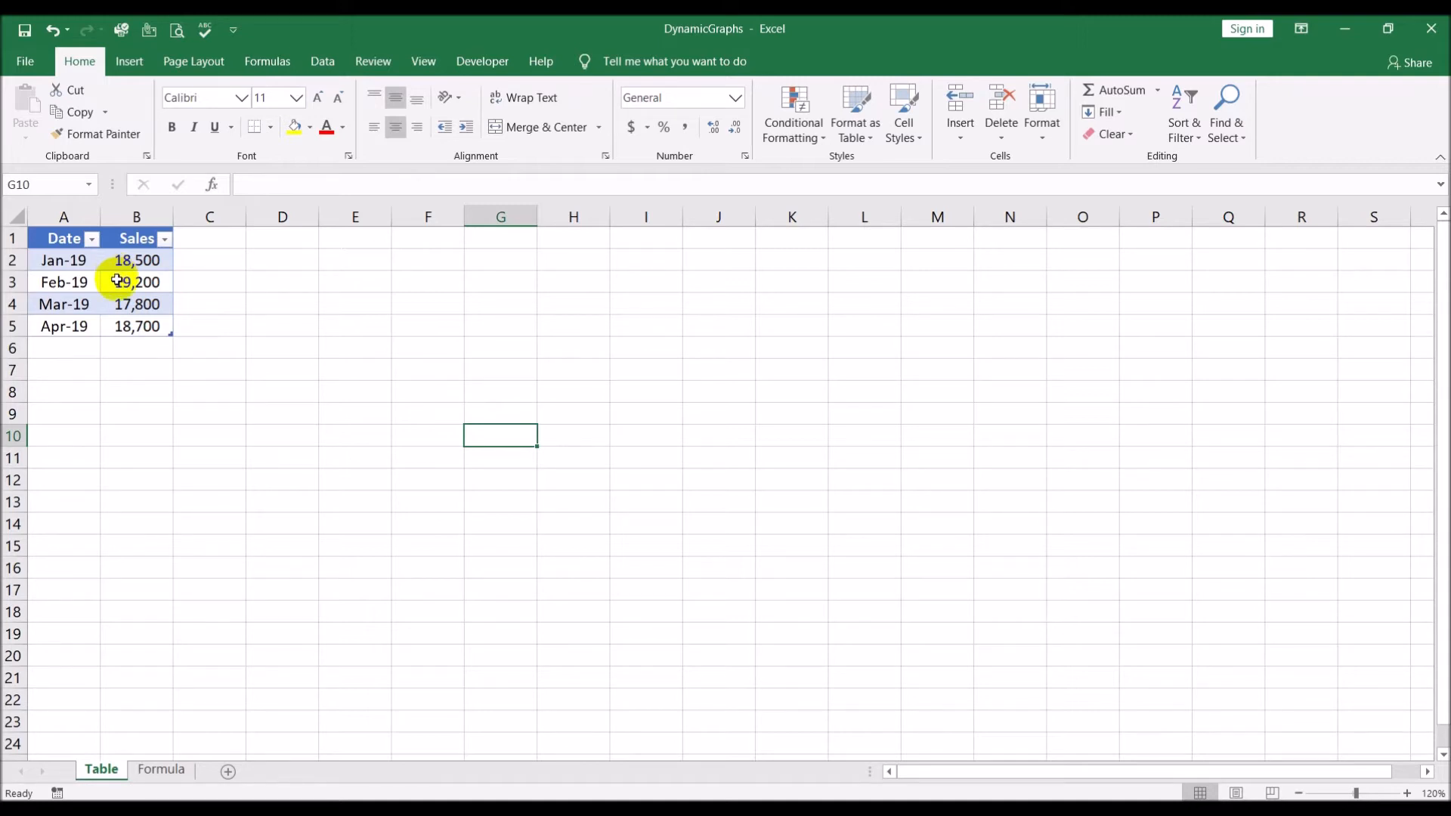
Insert a 2-D clustered column chart based on the date and sales table
click(131, 325)
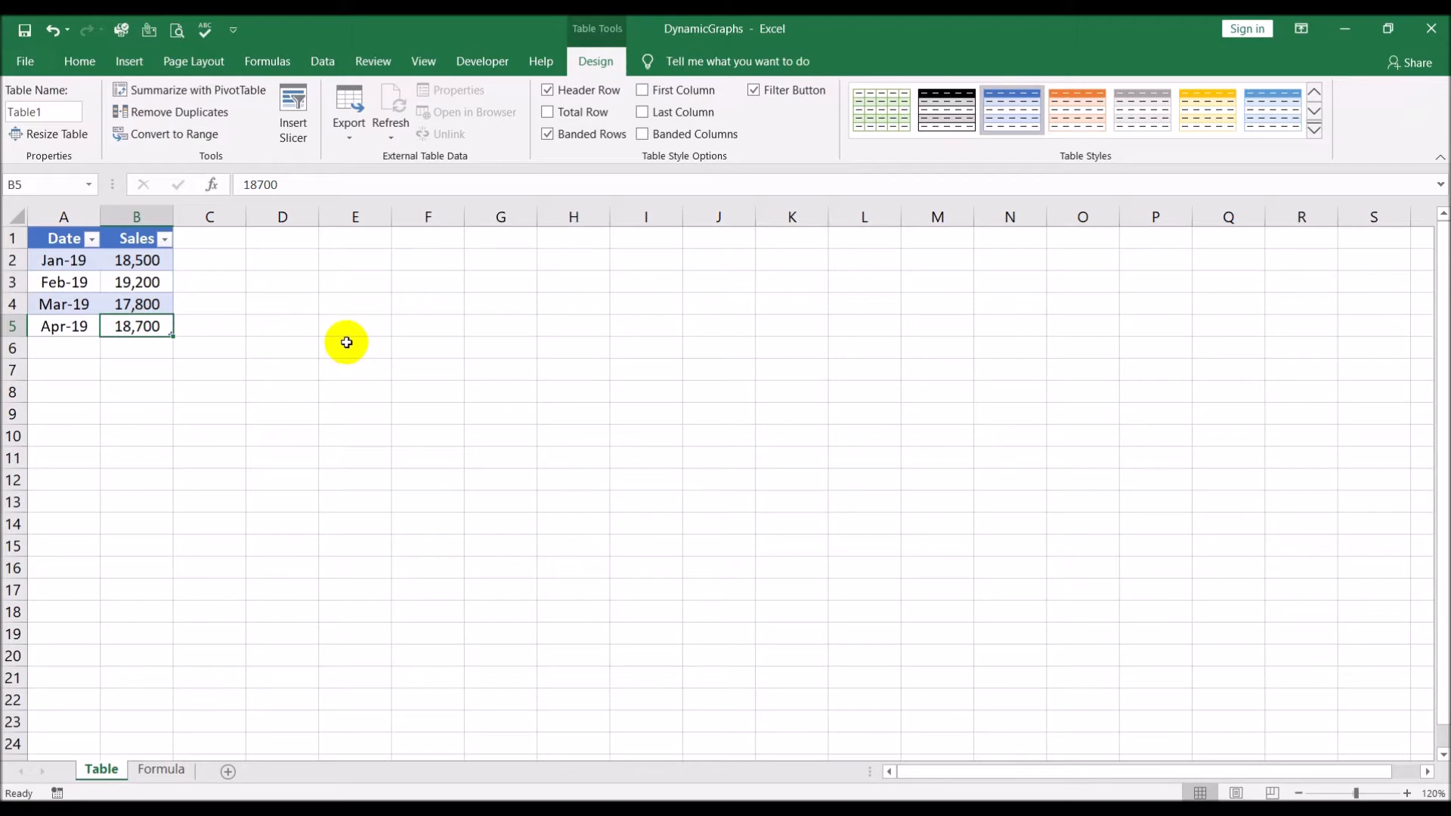
click(94, 68)
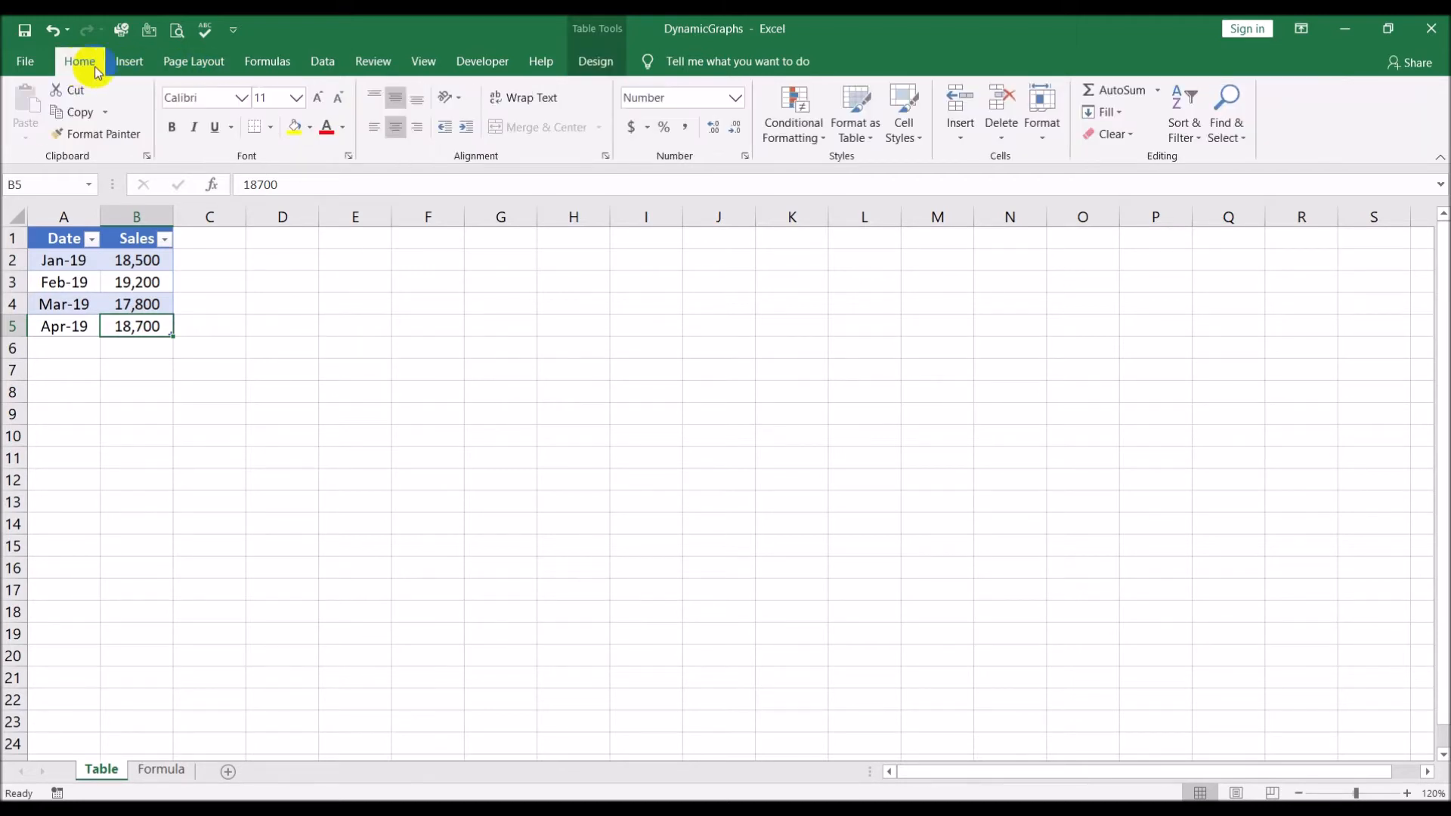
click(113, 283)
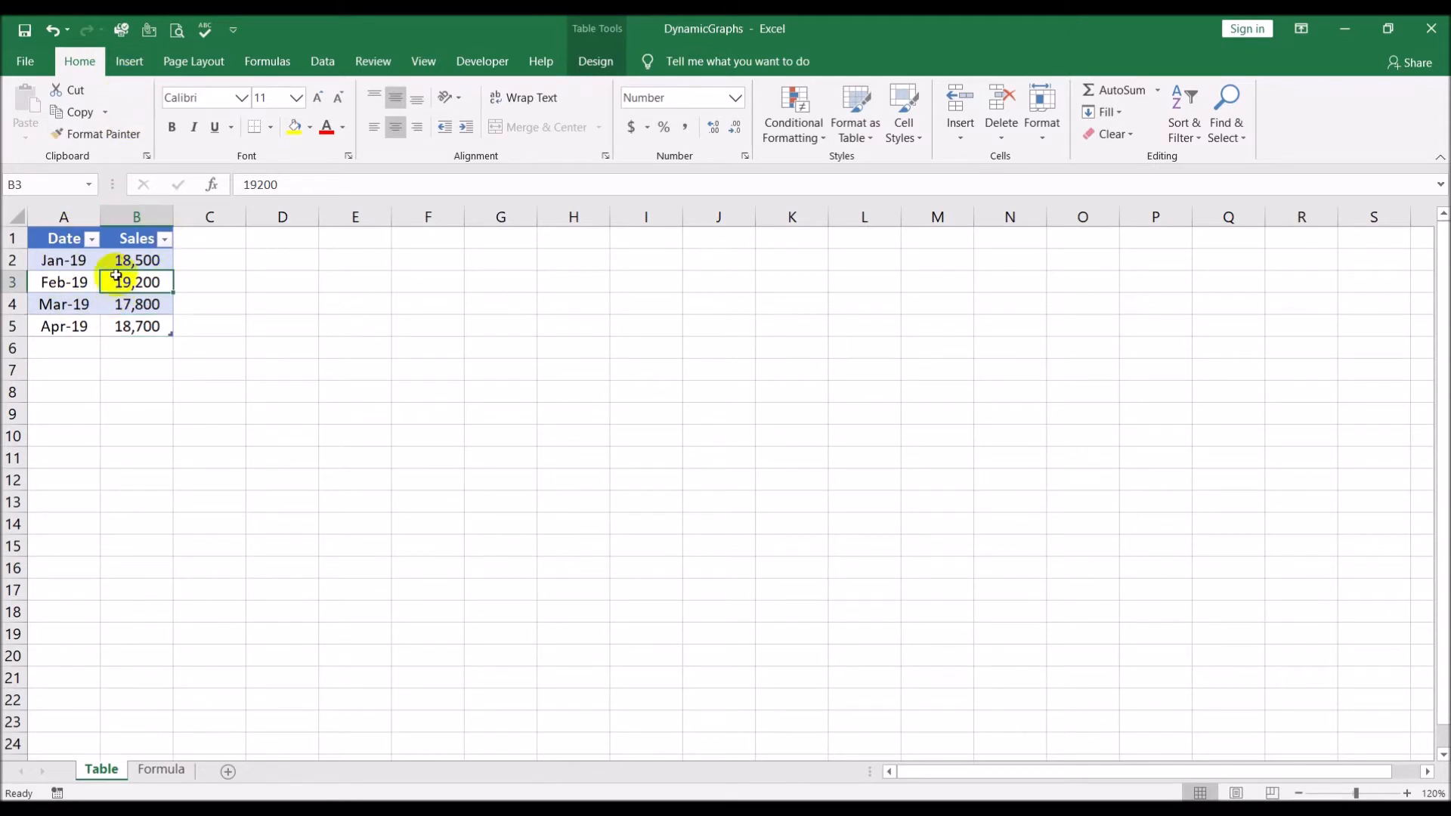
click(123, 64)
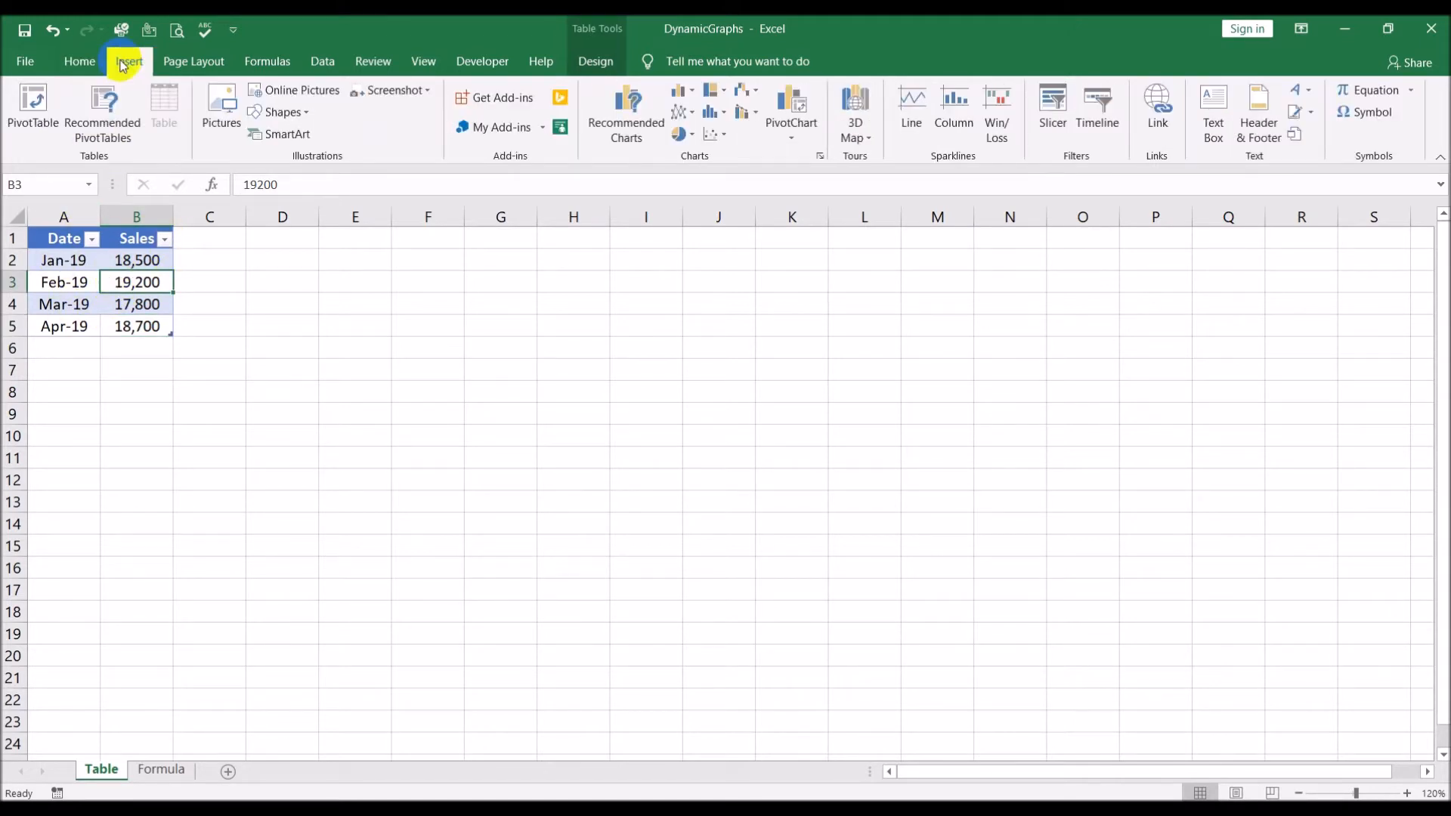
click(693, 92)
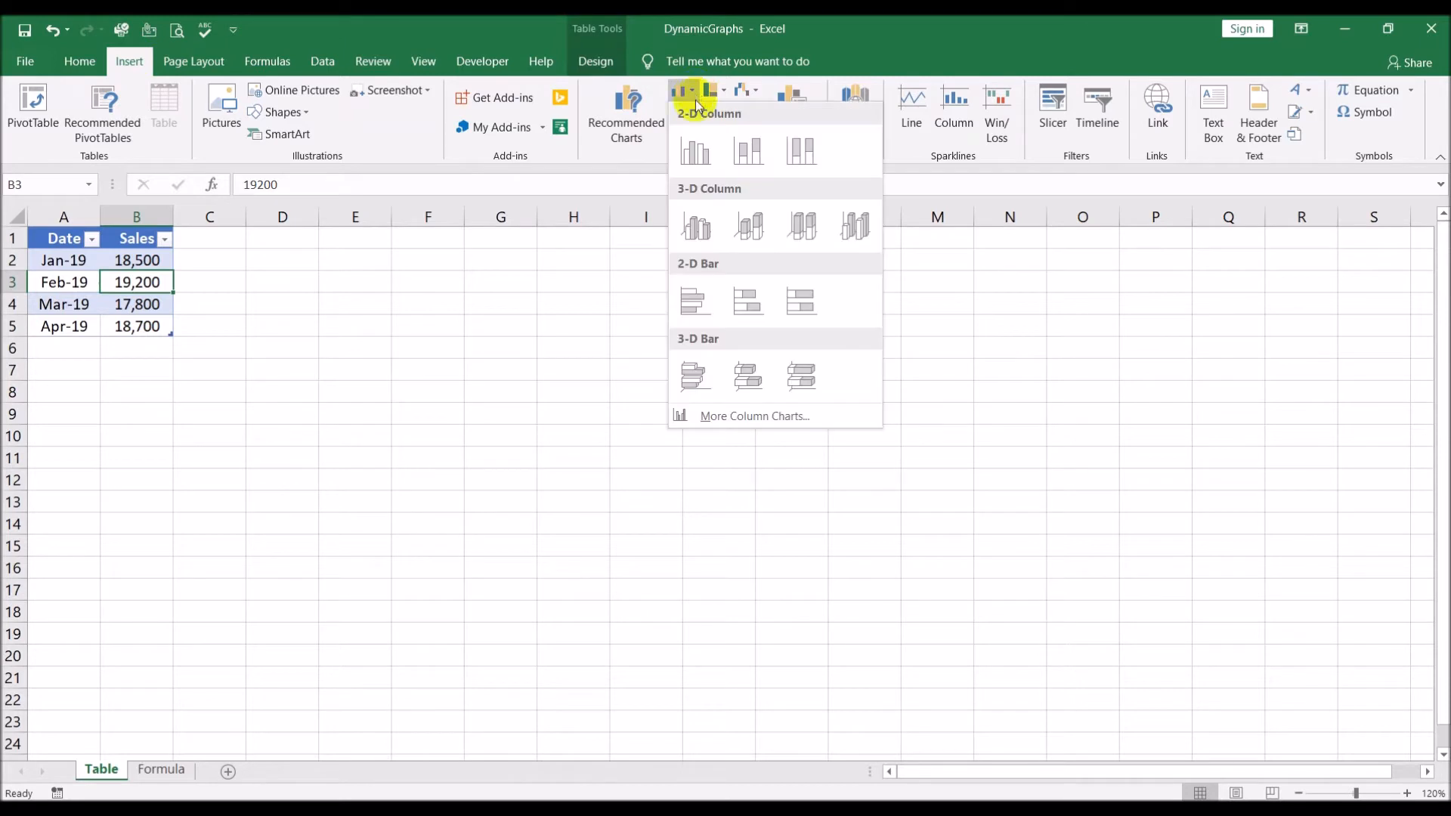
click(696, 152)
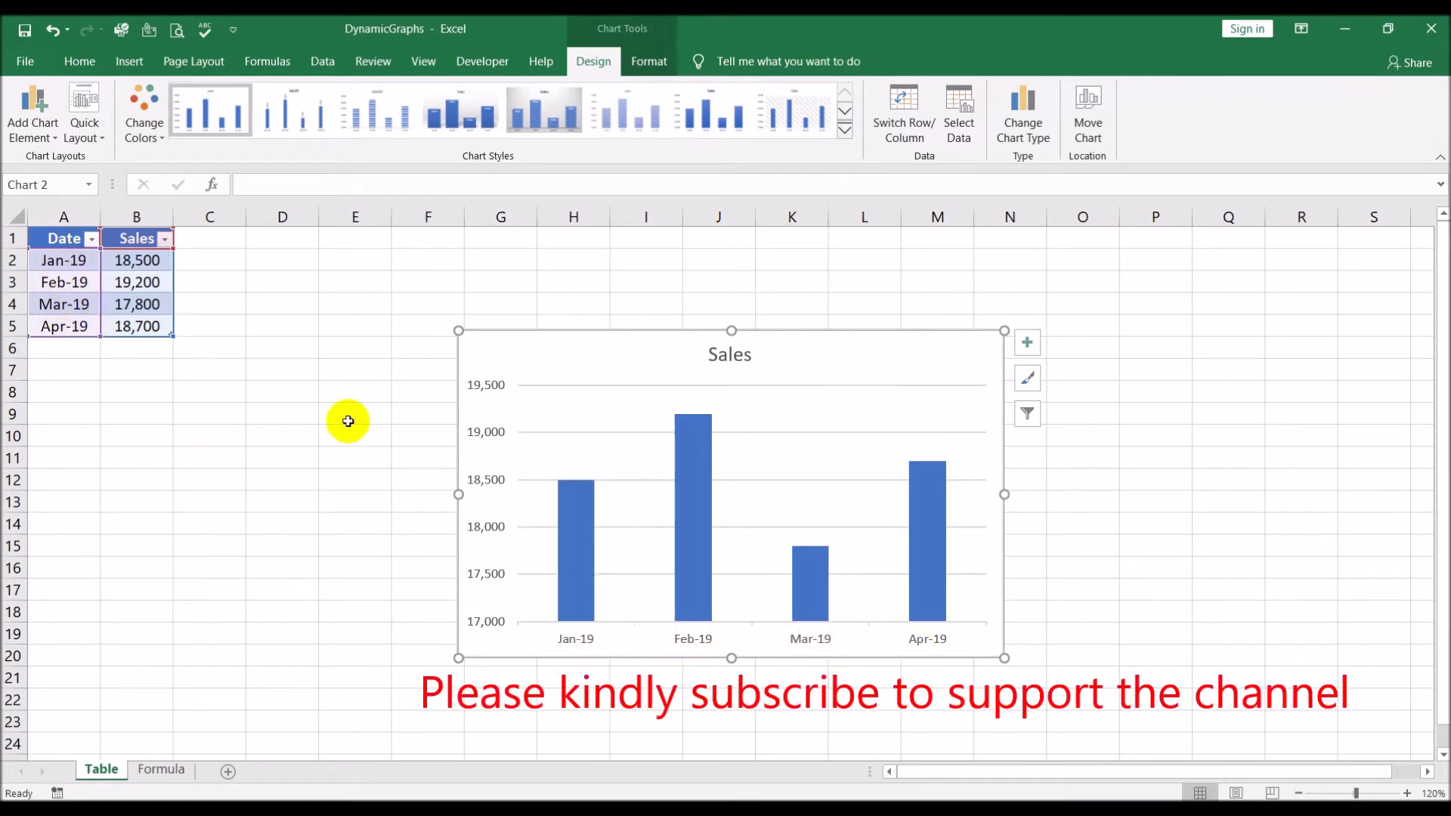
click(316, 429)
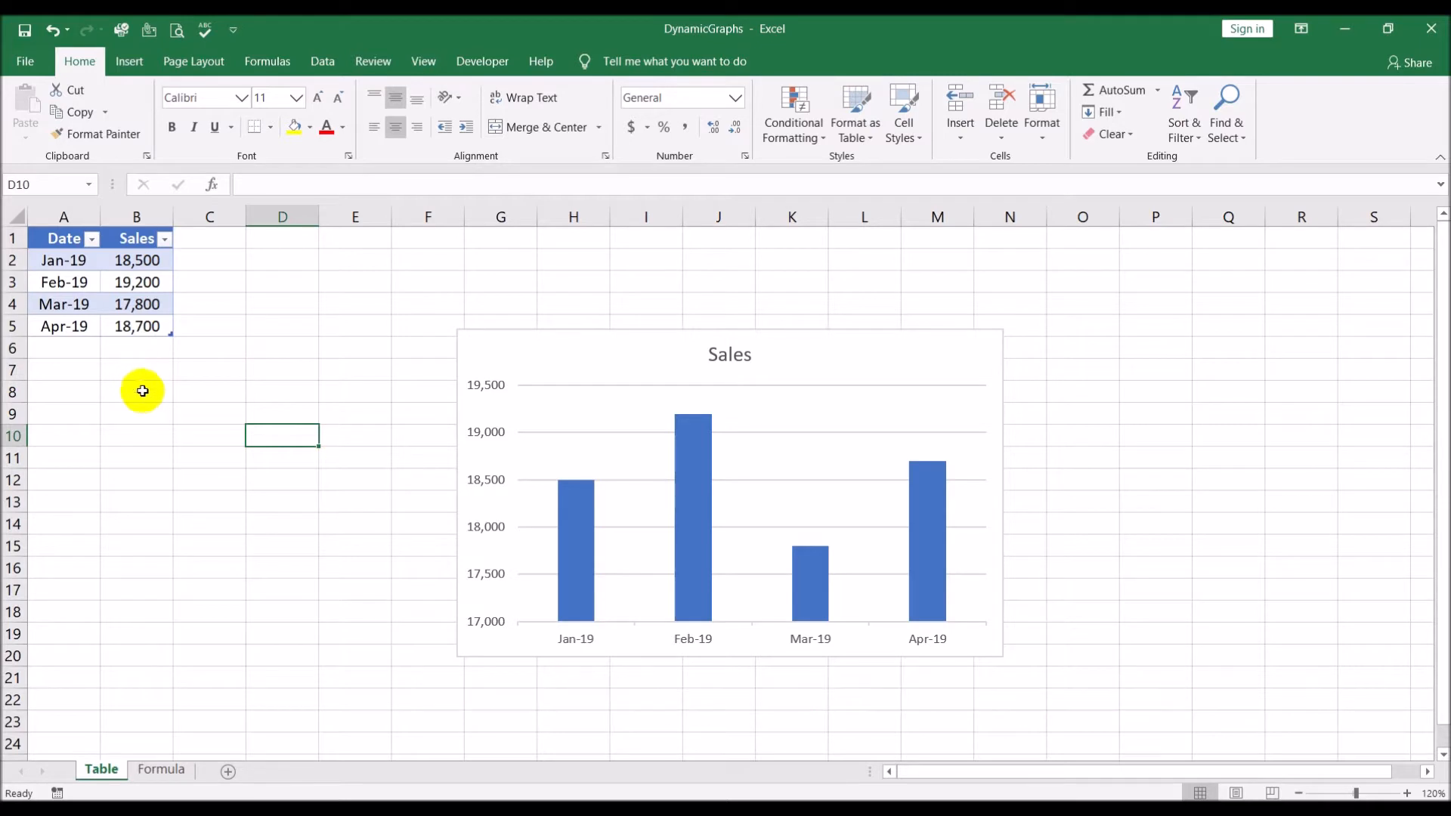
Append a new row to the end of the table with the date 5/1 and sales of 20000
click(150, 324)
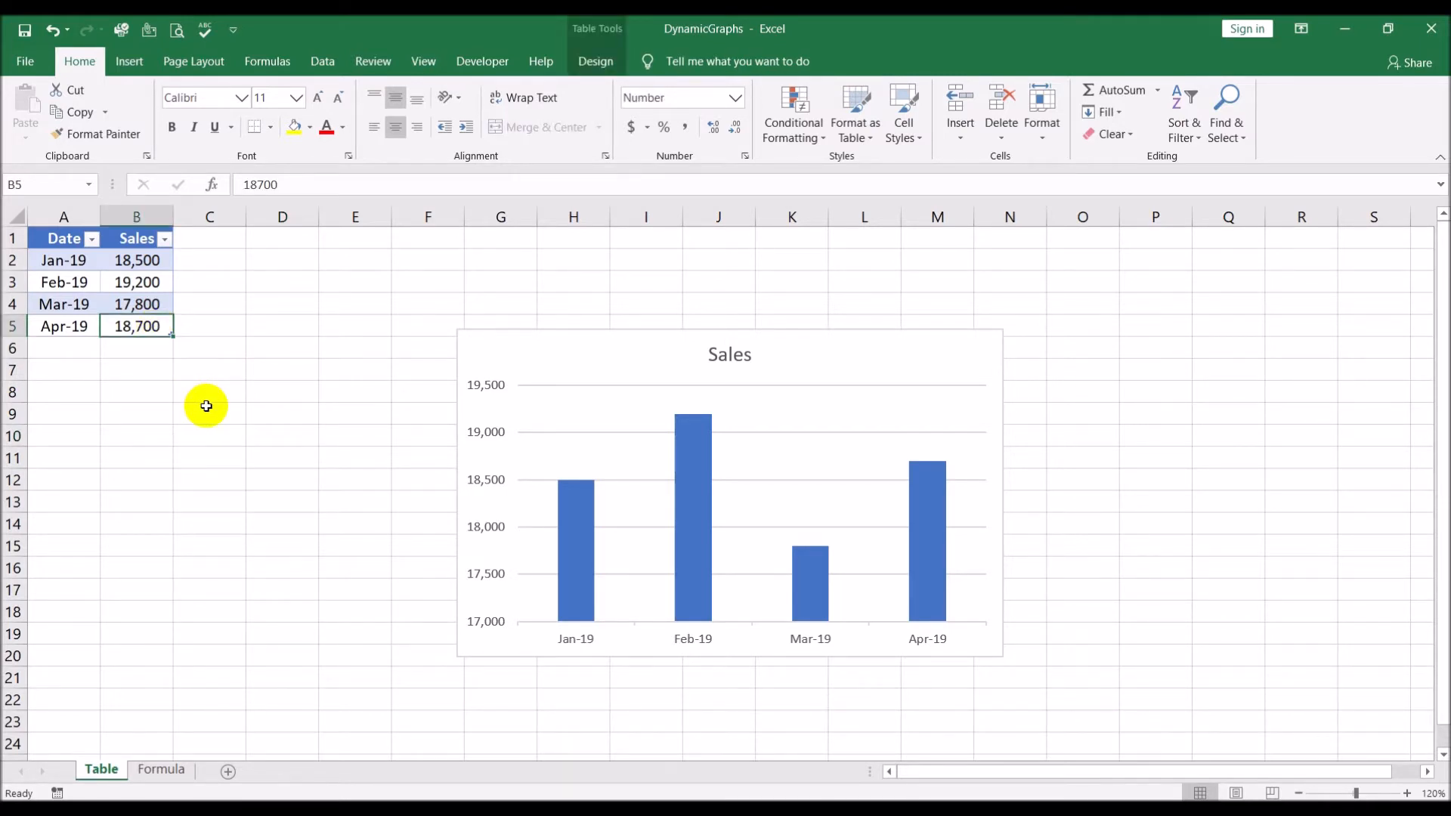
key(Tab)
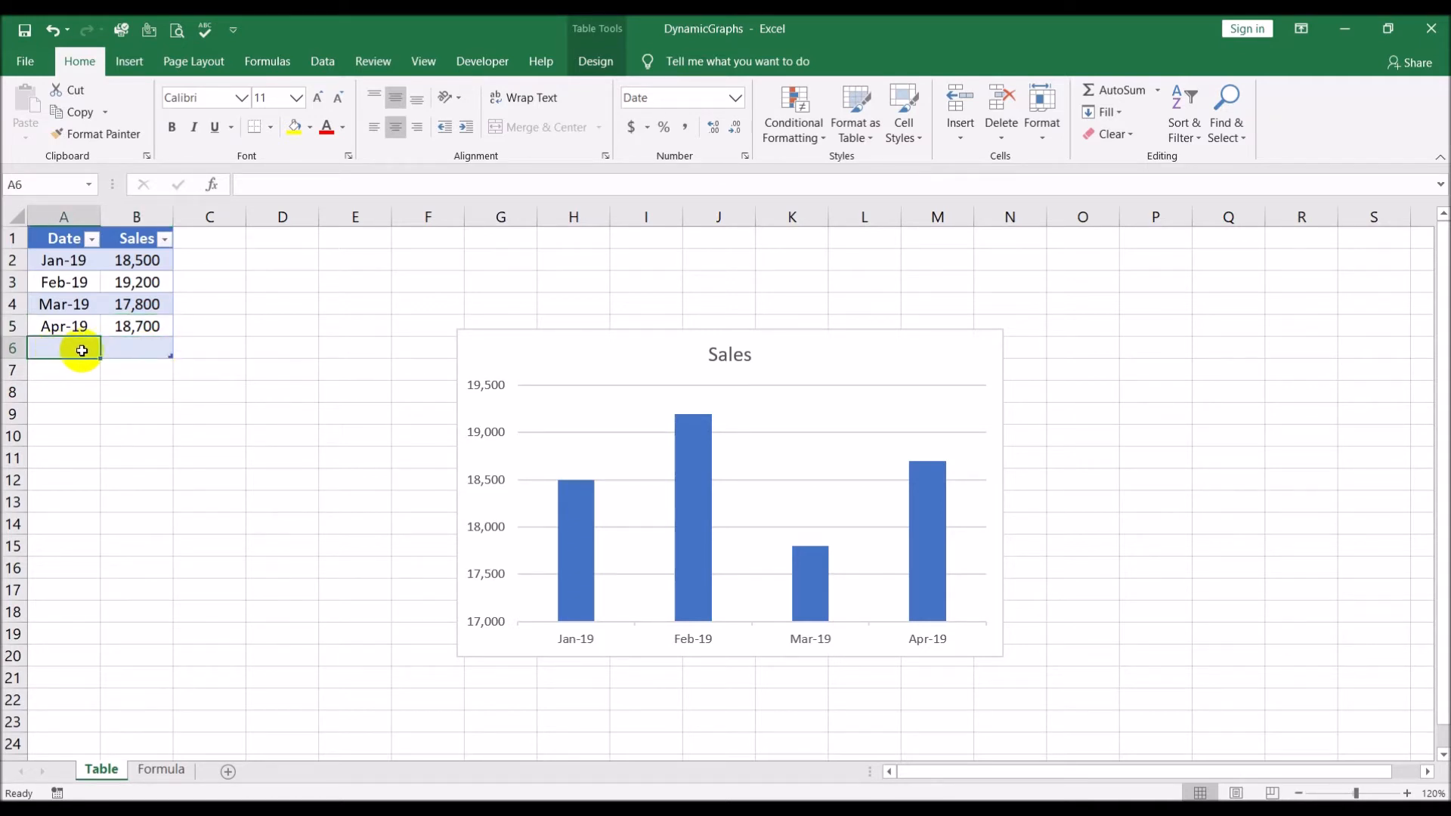
text(5/1)
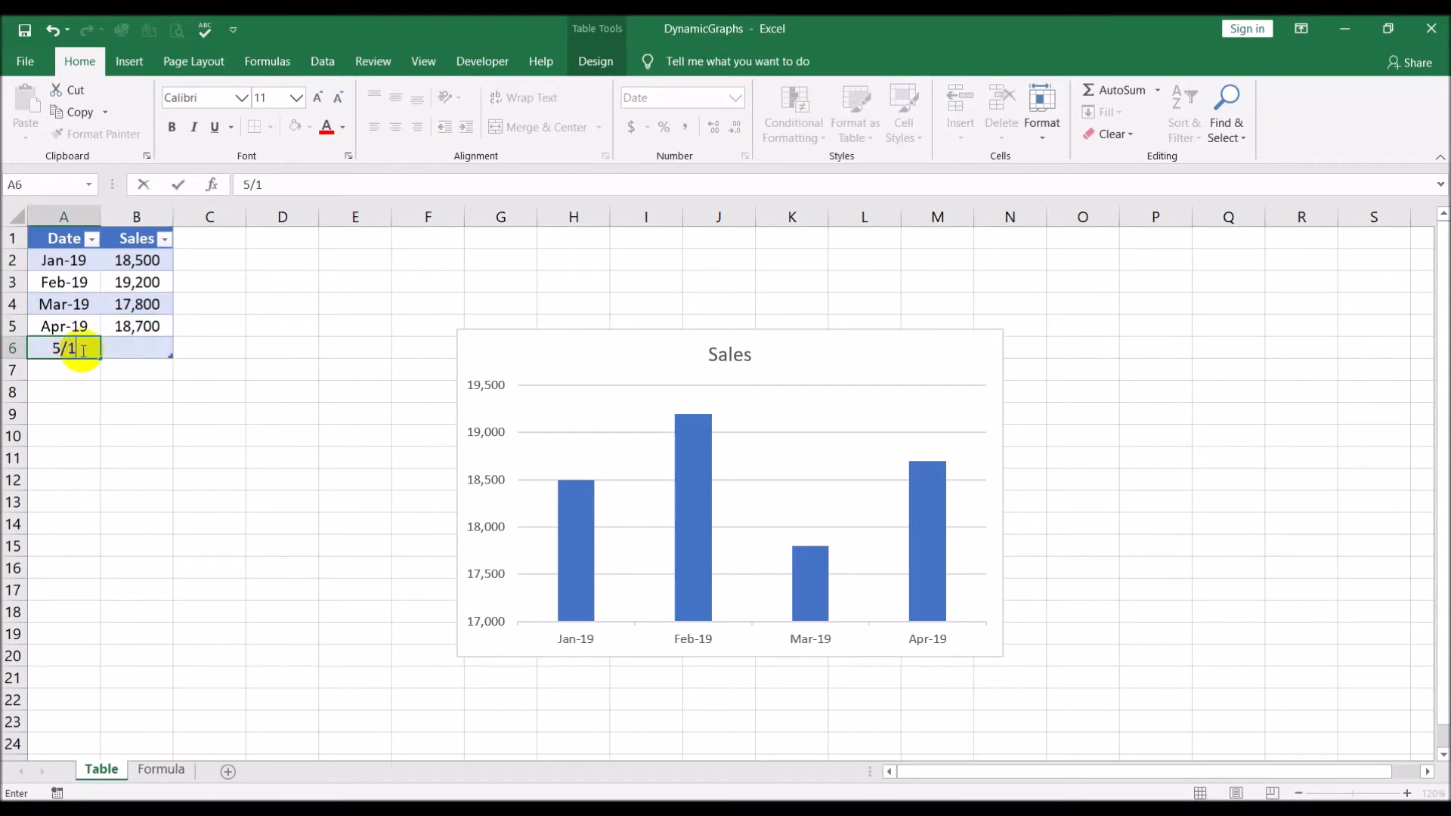
key(Tab)
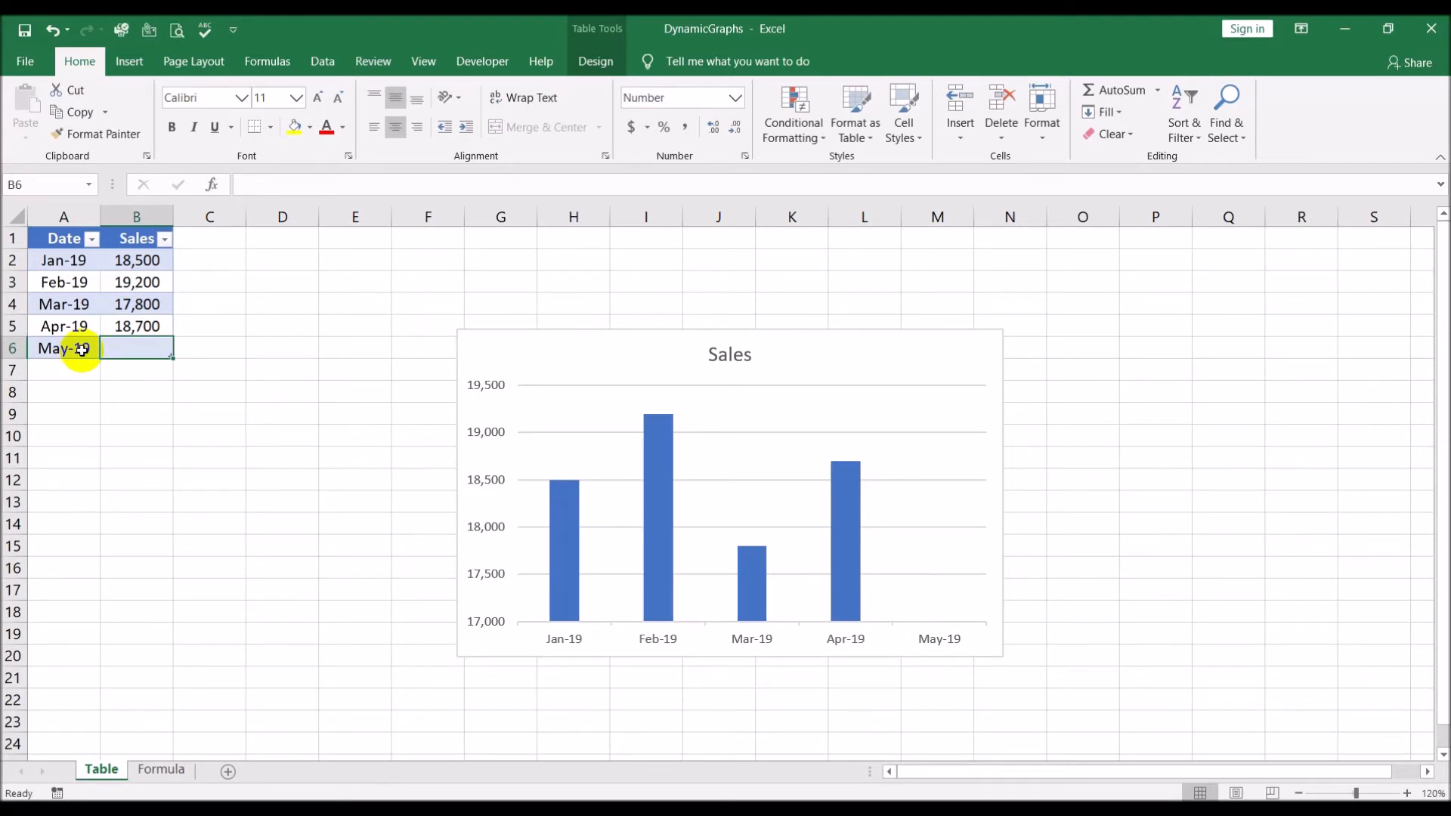
text(20000)
key(Return)
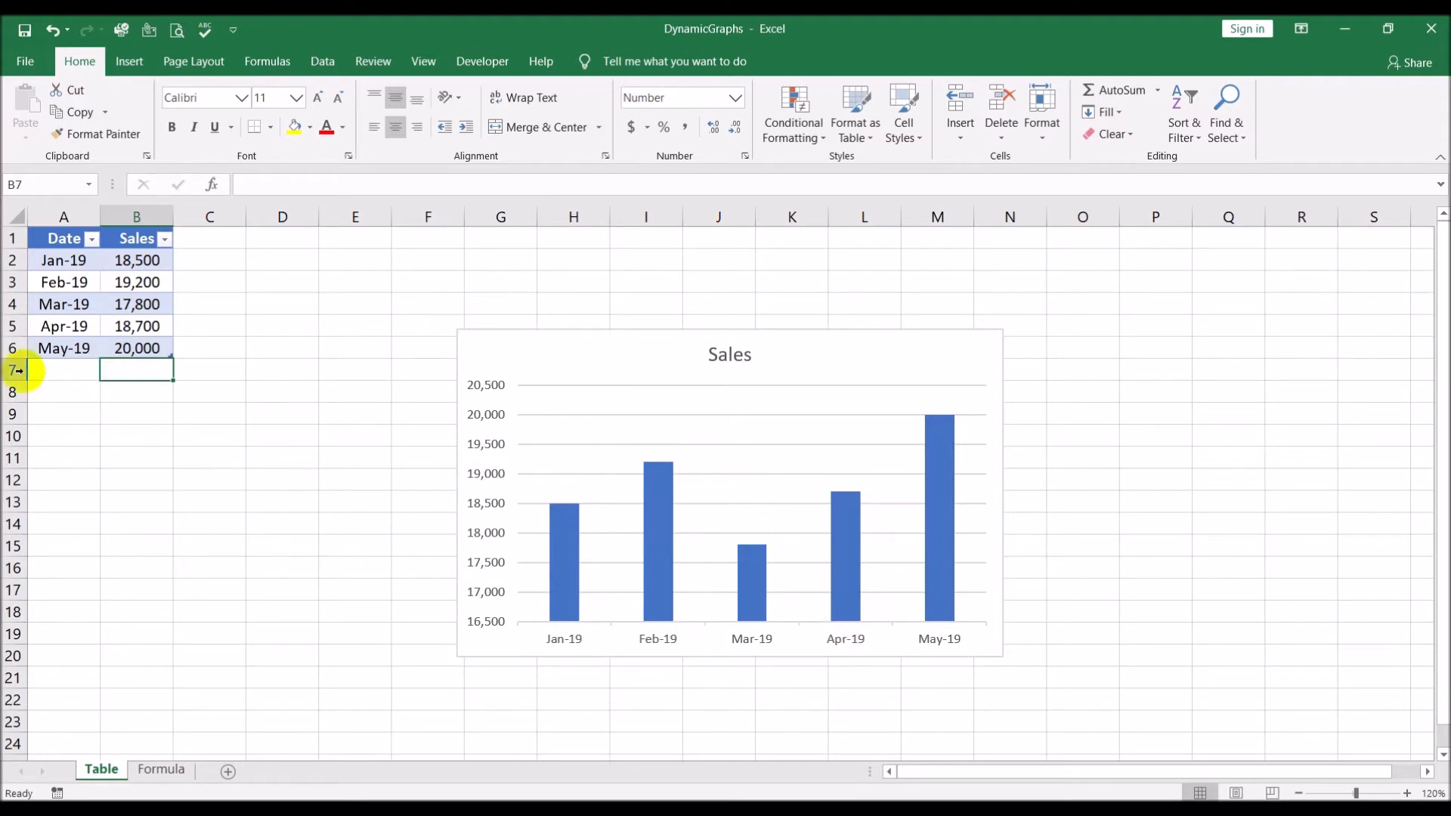
click(8, 348)
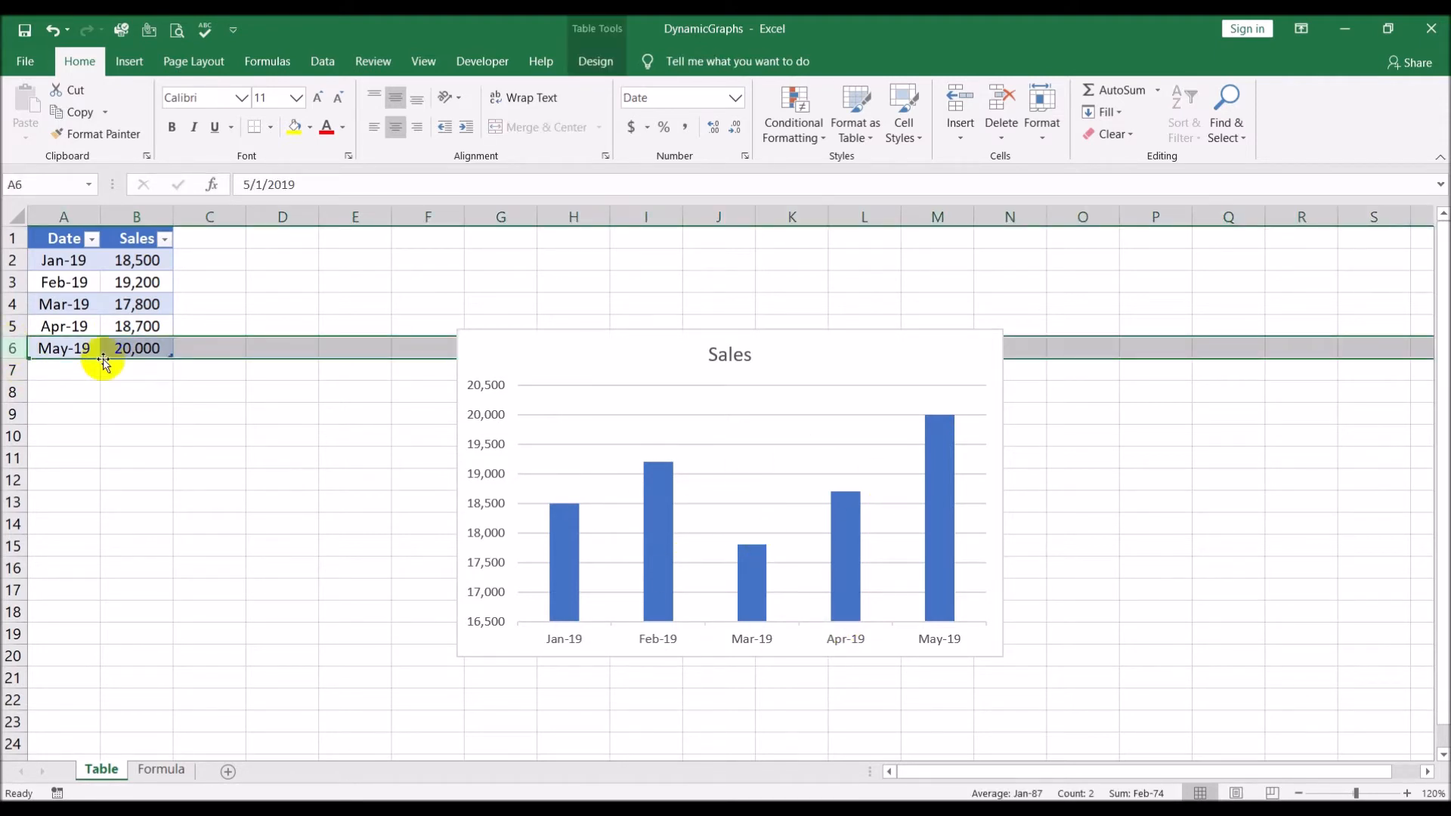
click(65, 353)
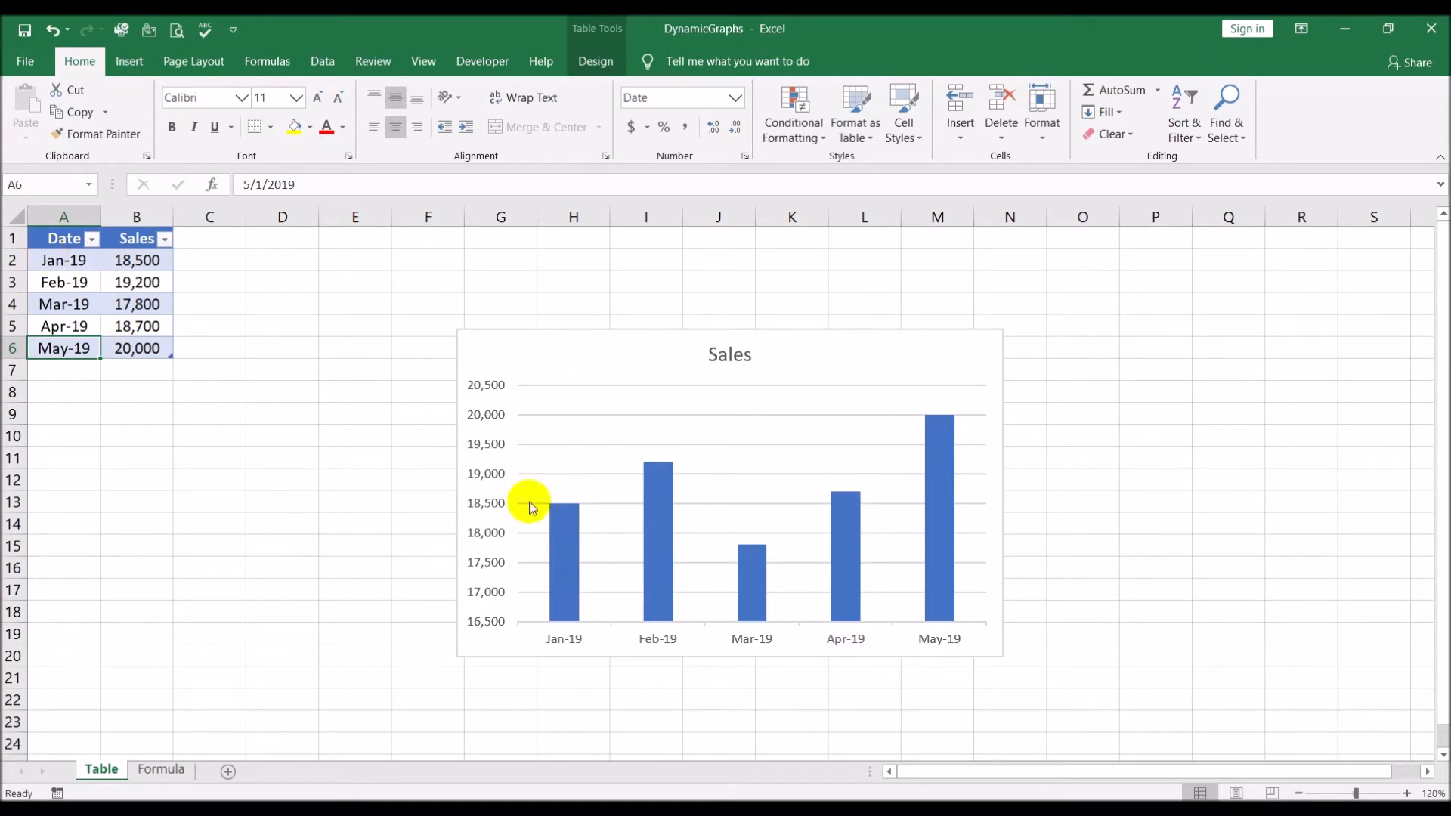
mouse_move(756, 558)
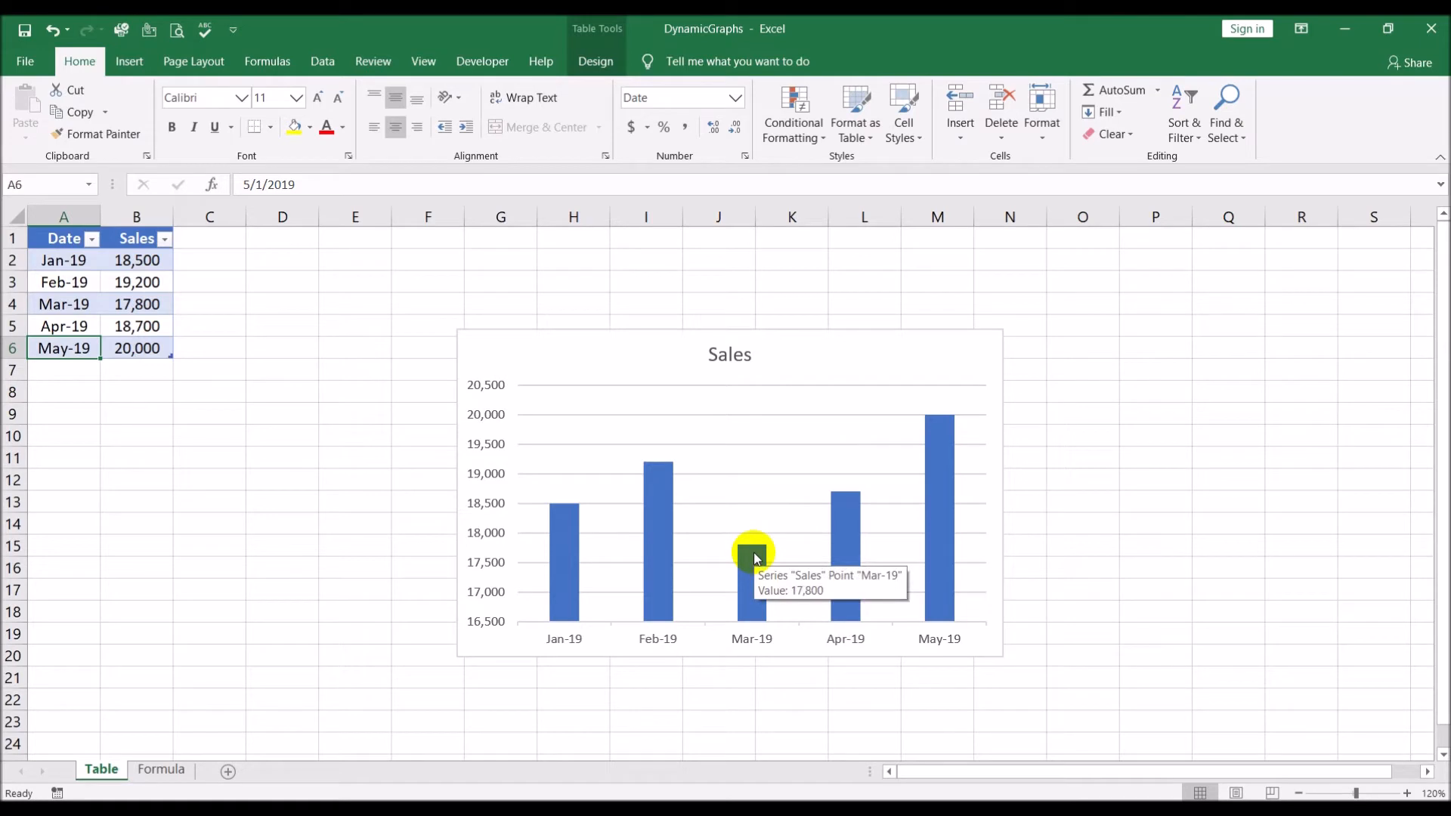
Switch to the Formula worksheet
click(268, 586)
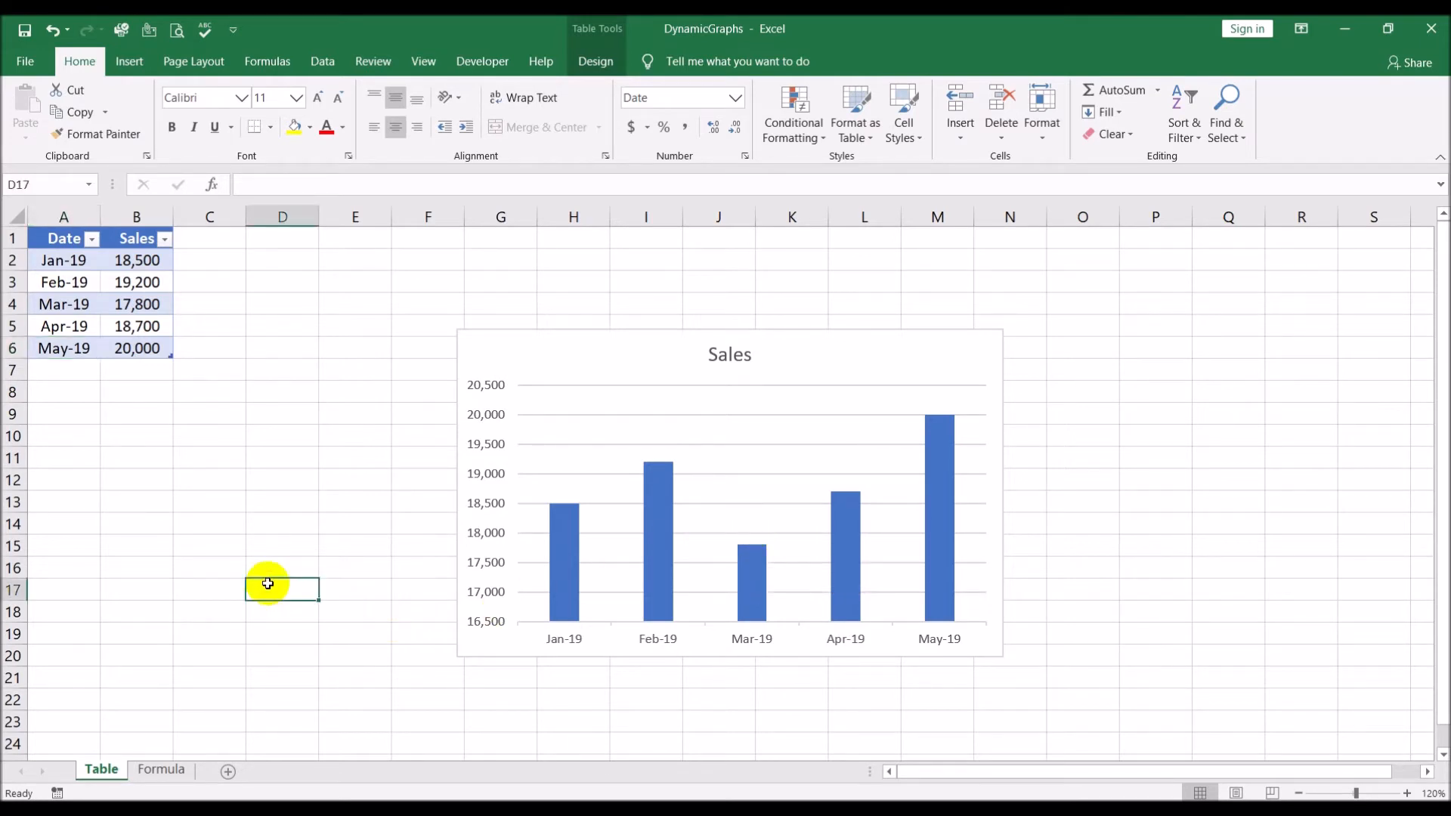
click(172, 769)
click(241, 512)
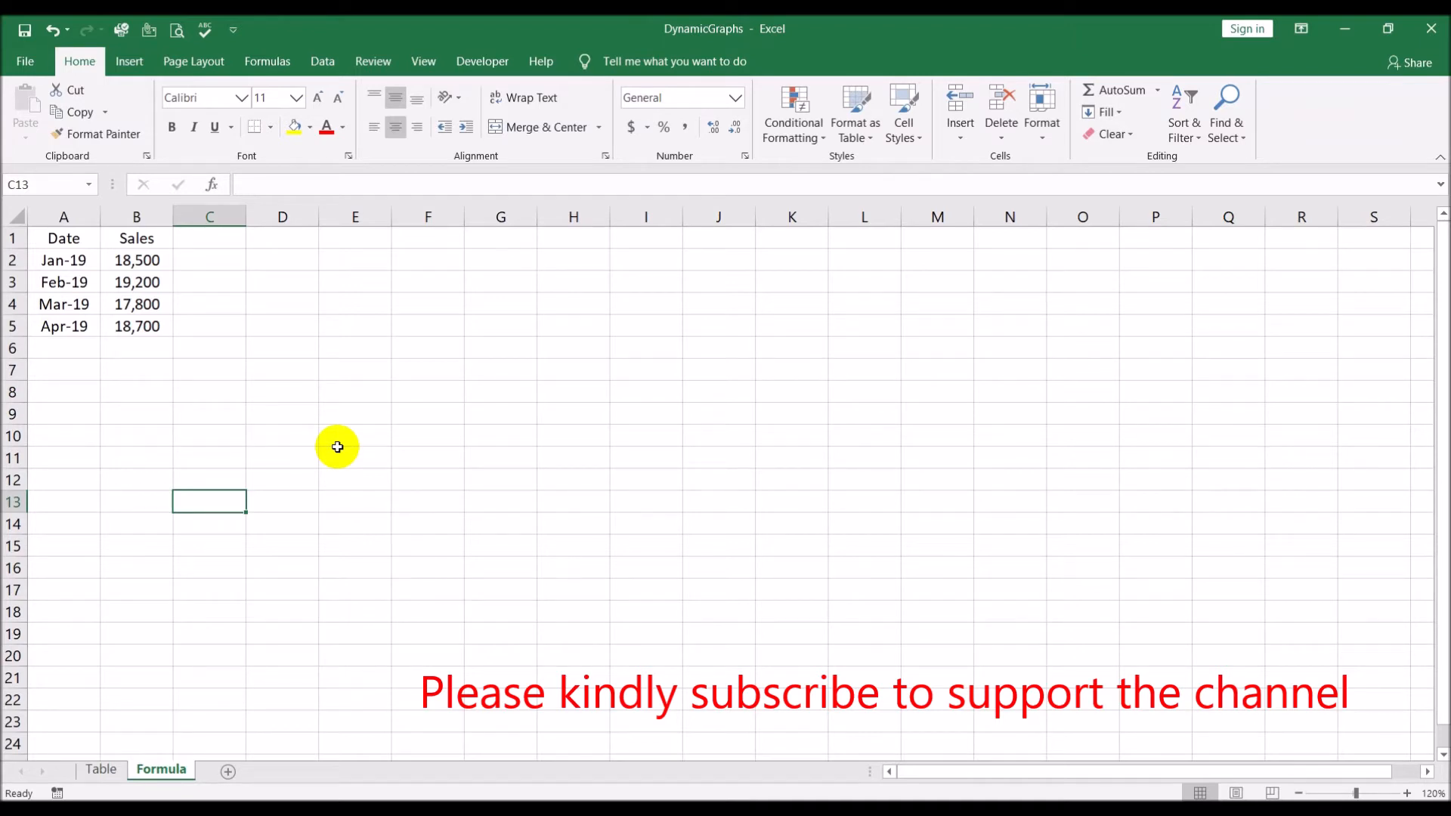
click(113, 771)
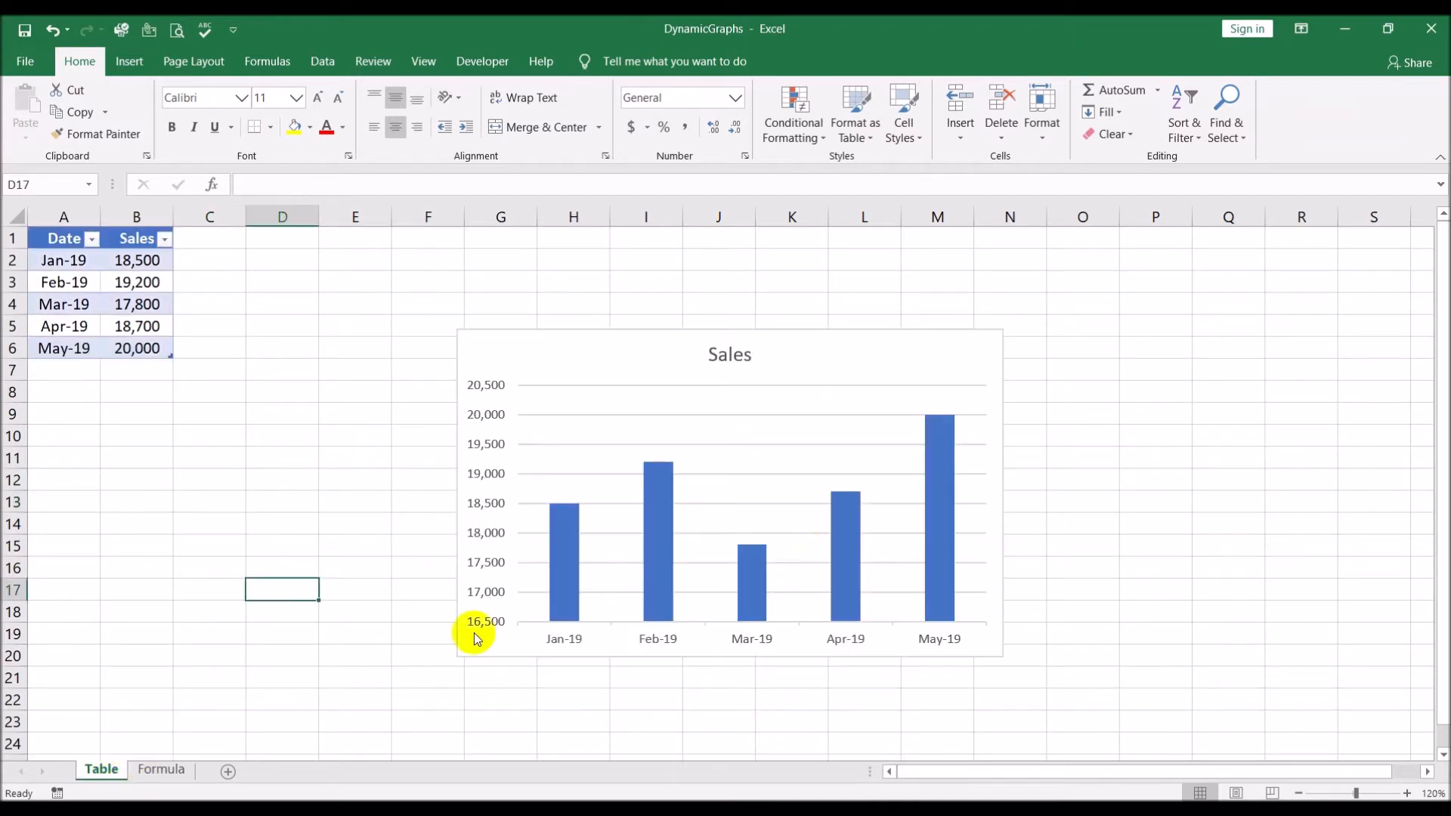
click(176, 771)
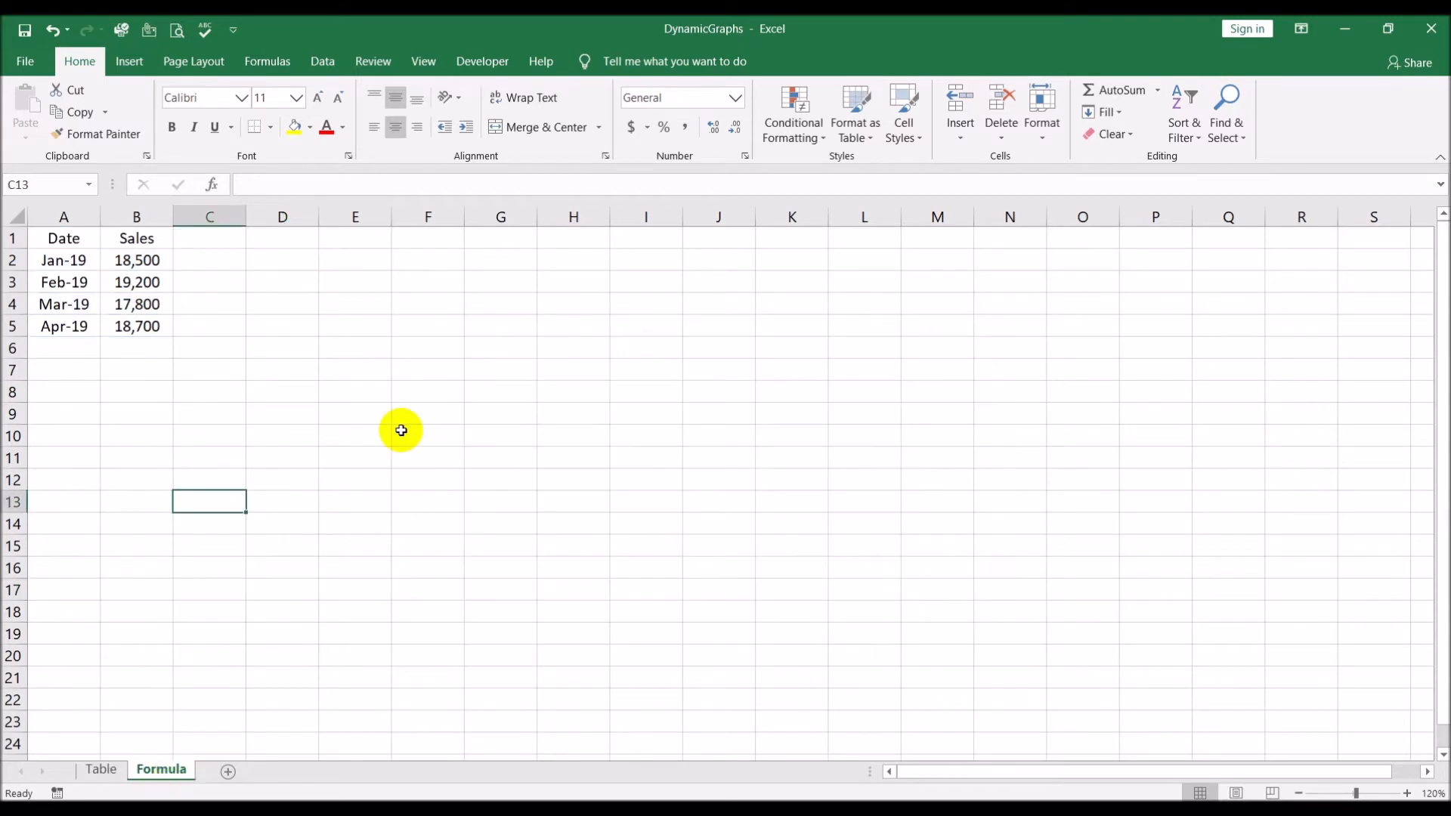
Enter the label "Number of rows" in E4 and auto-fit column E to the text
click(359, 349)
click(362, 306)
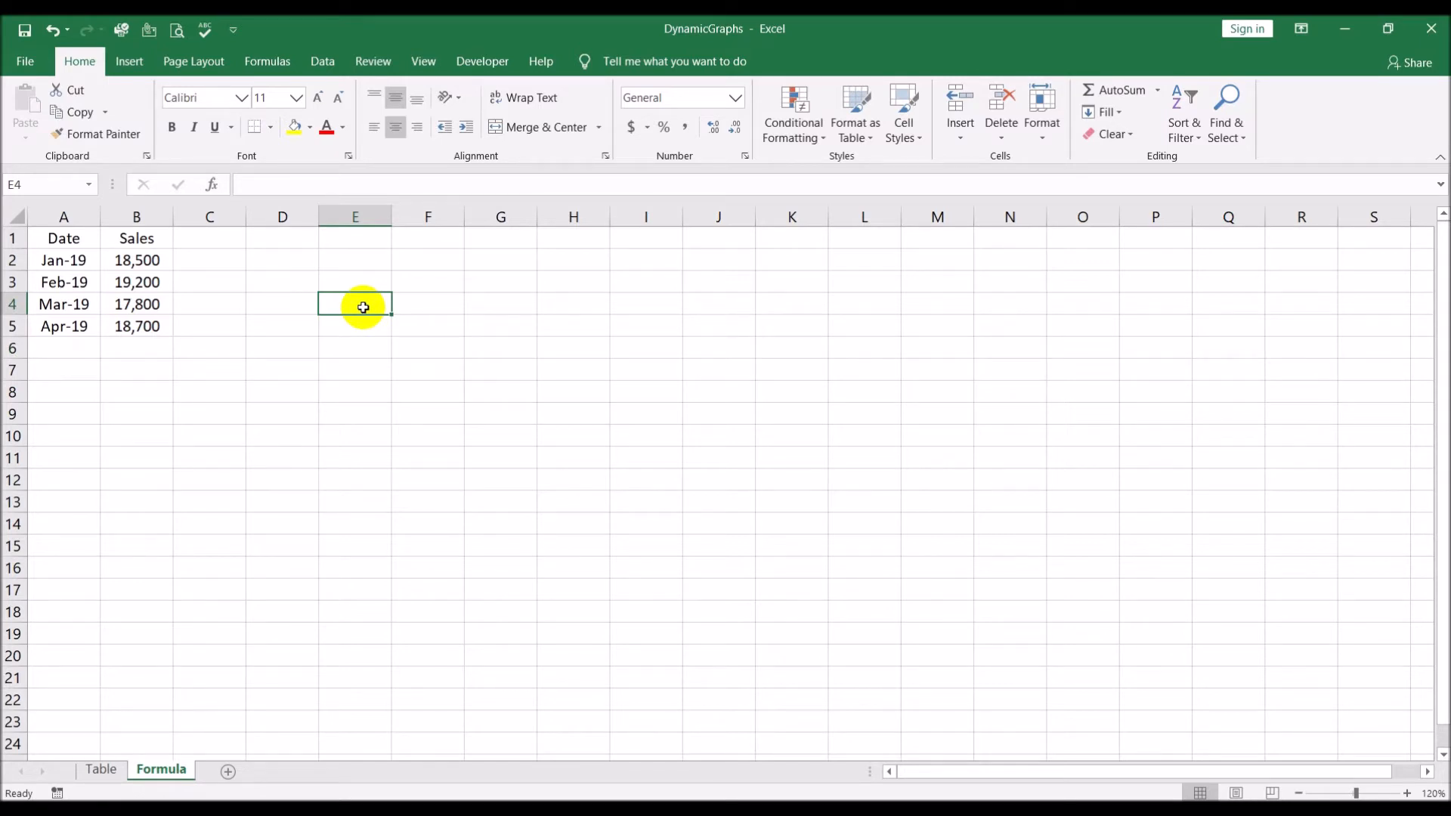
text(Number)
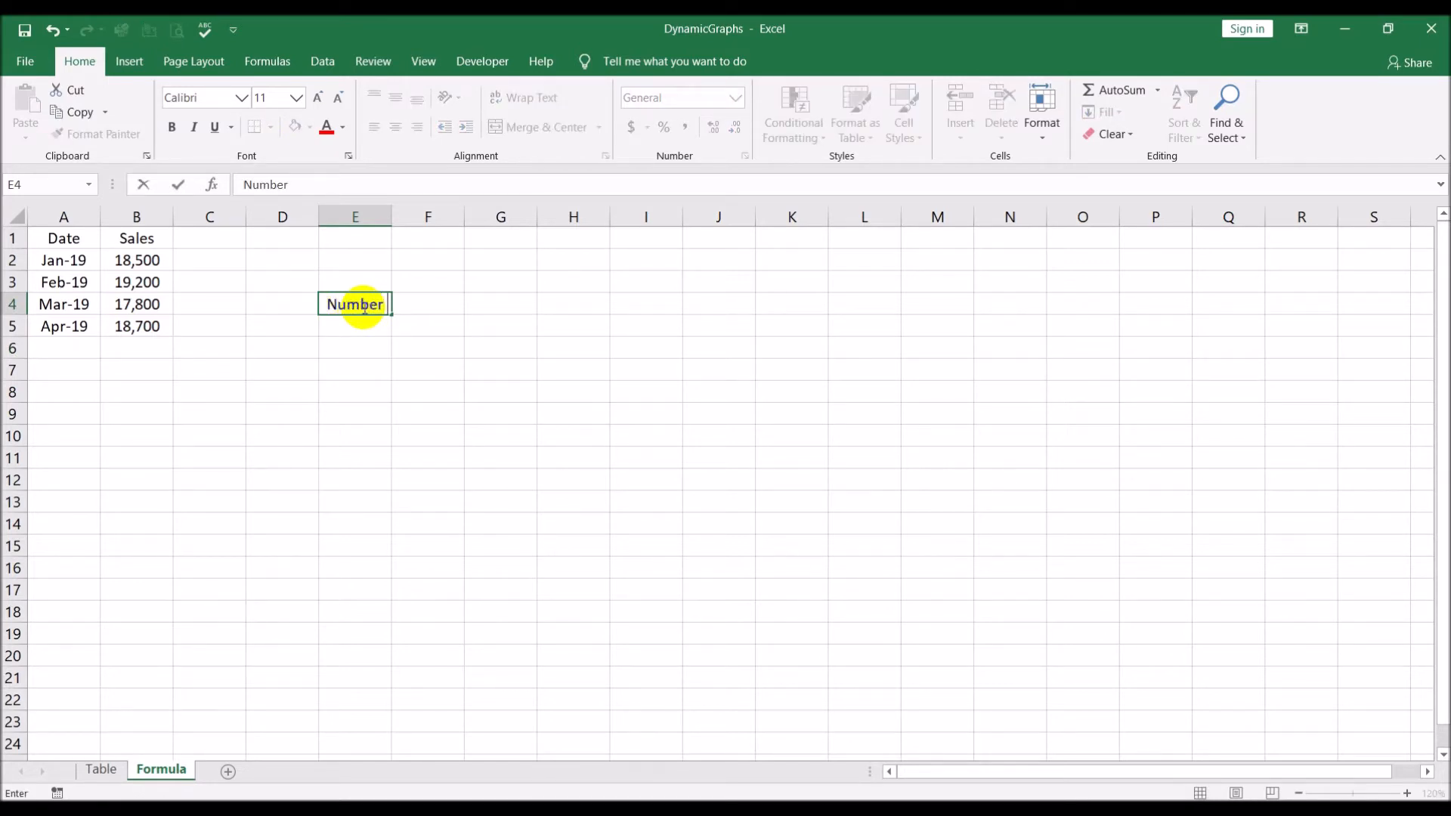
text( of row)
key(Return)
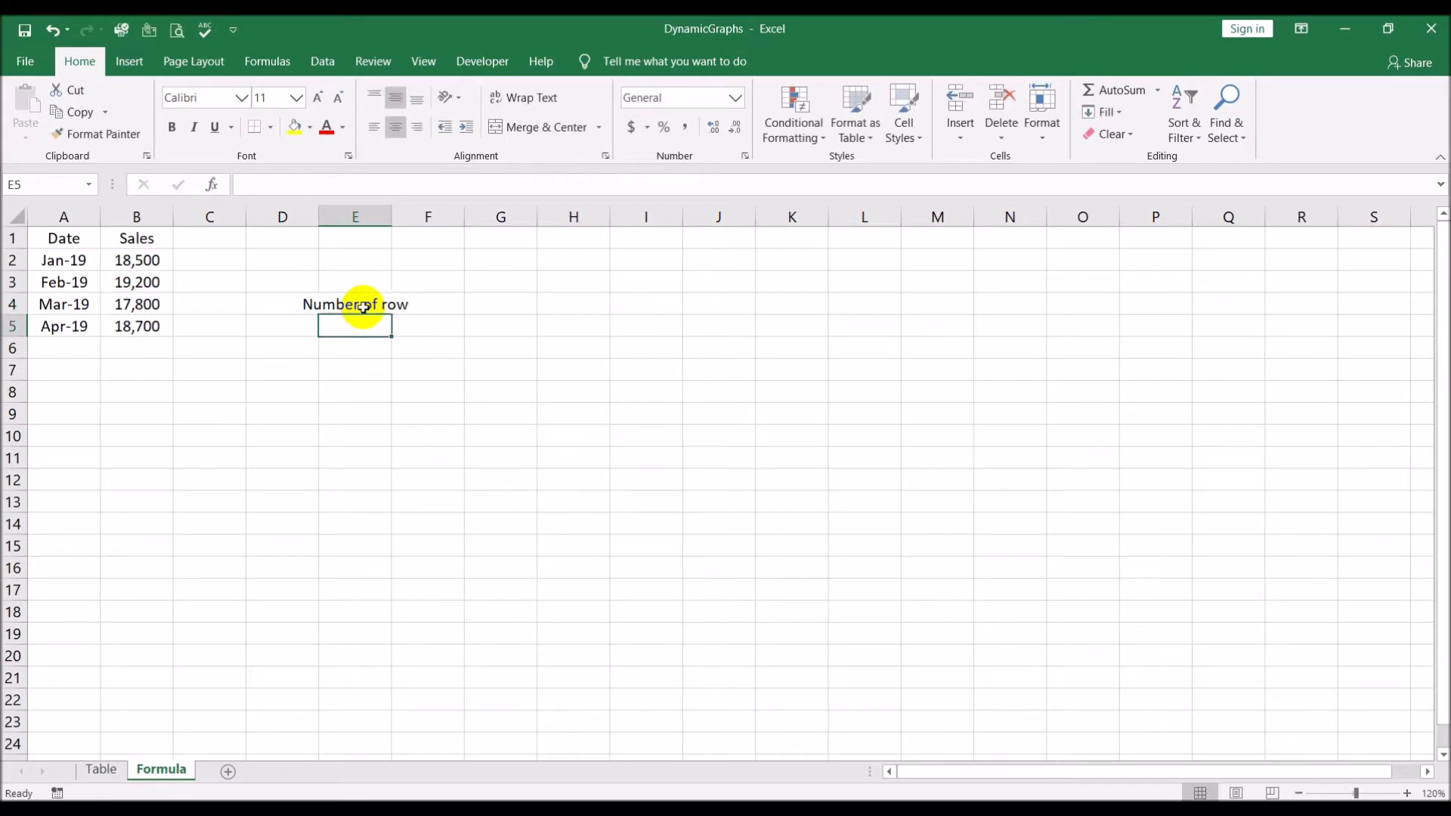
double_click(391, 217)
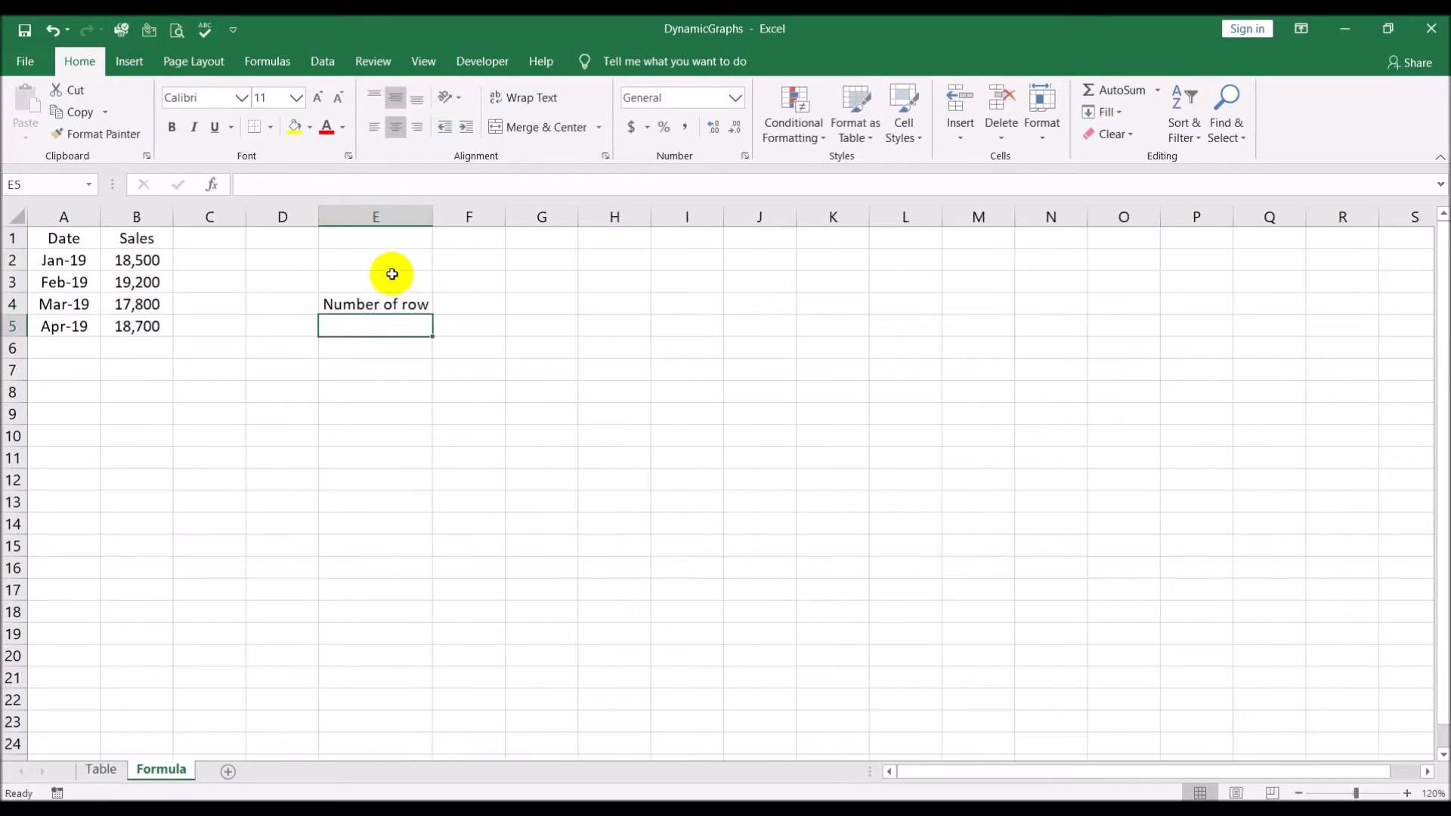
click(396, 300)
click(399, 185)
text(s)
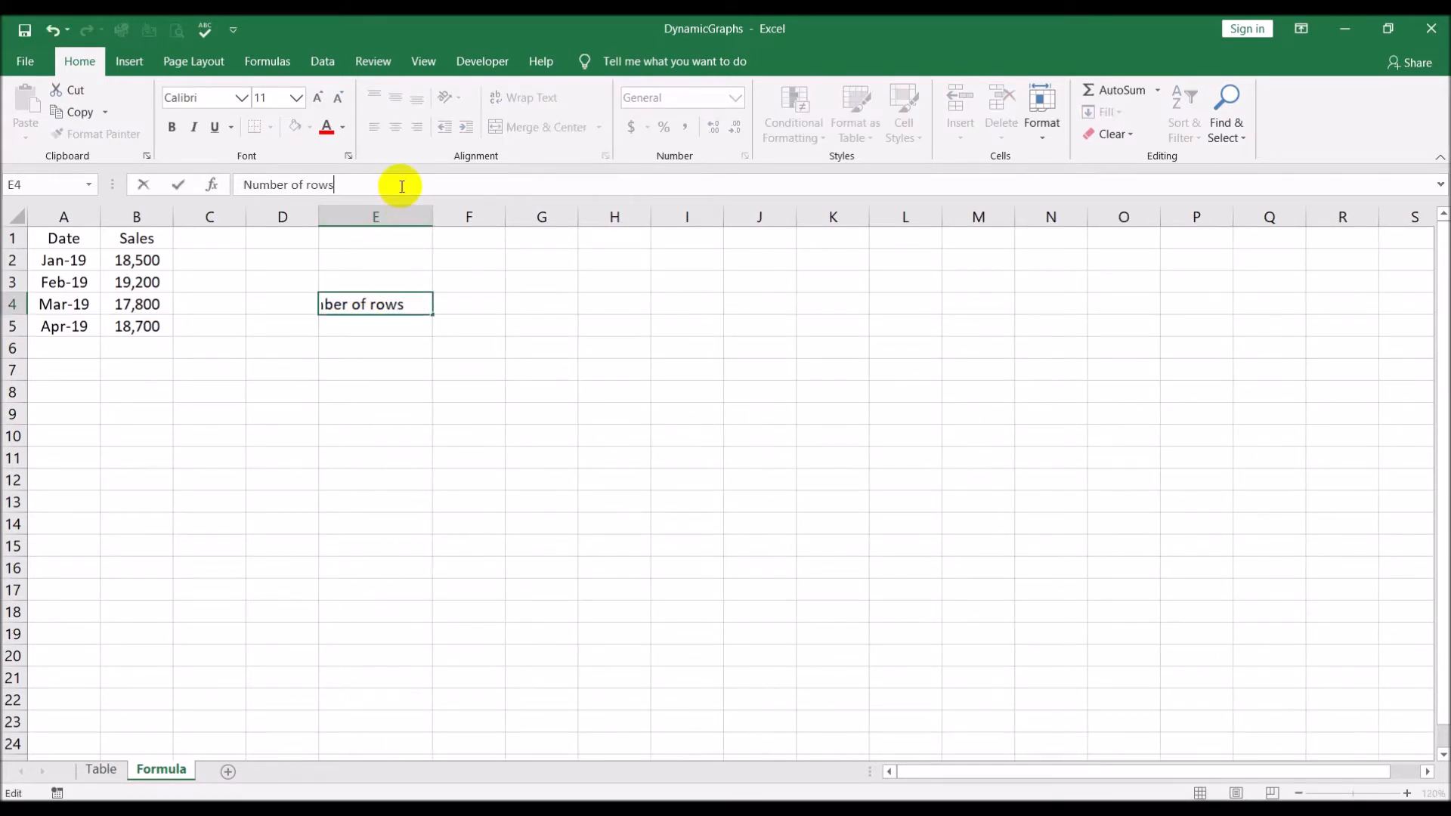
key(Return)
double_click(432, 216)
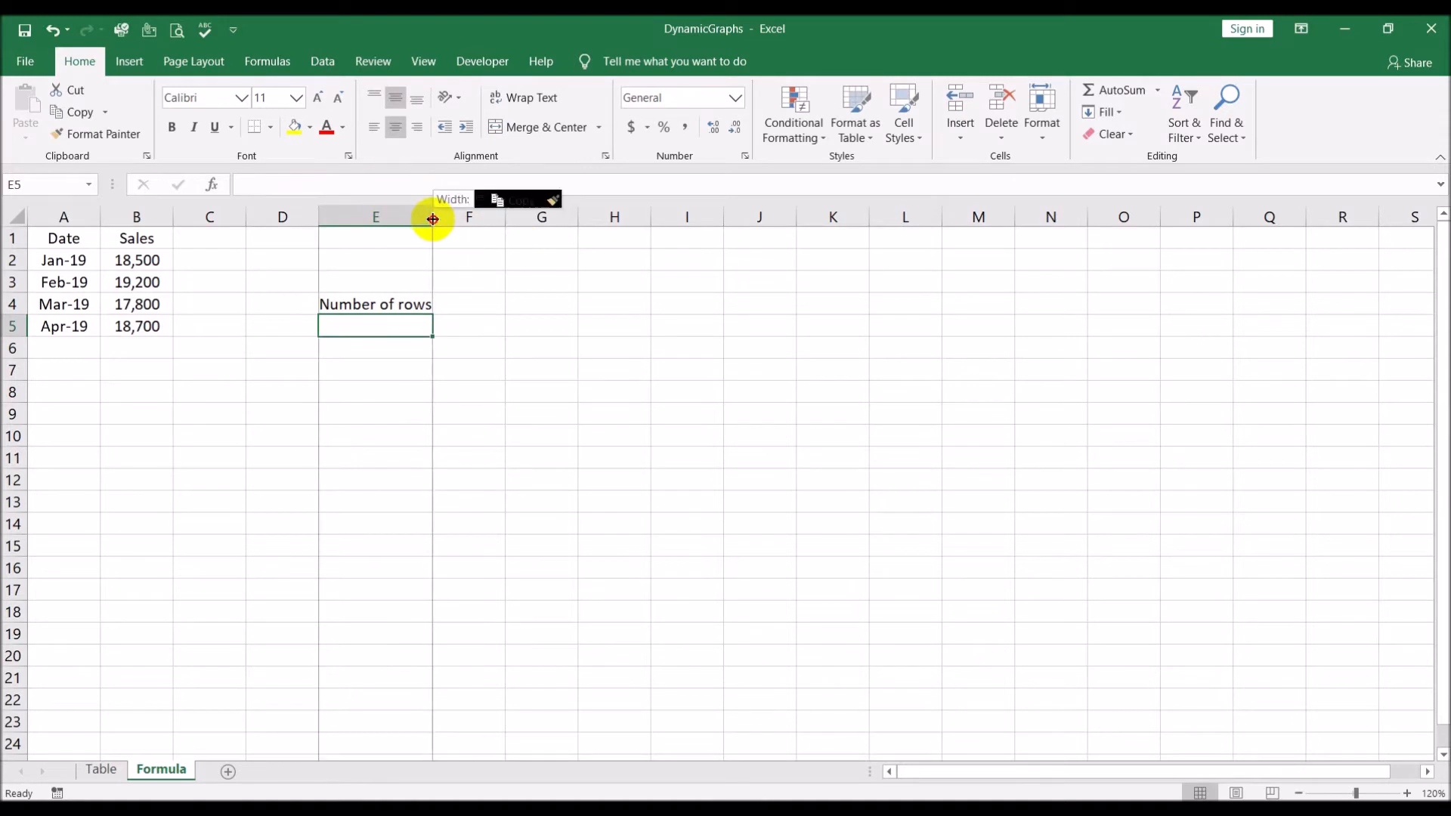
Enter the formula =COUNTA(A:A) in F4 to count the filled cells of column A
click(481, 299)
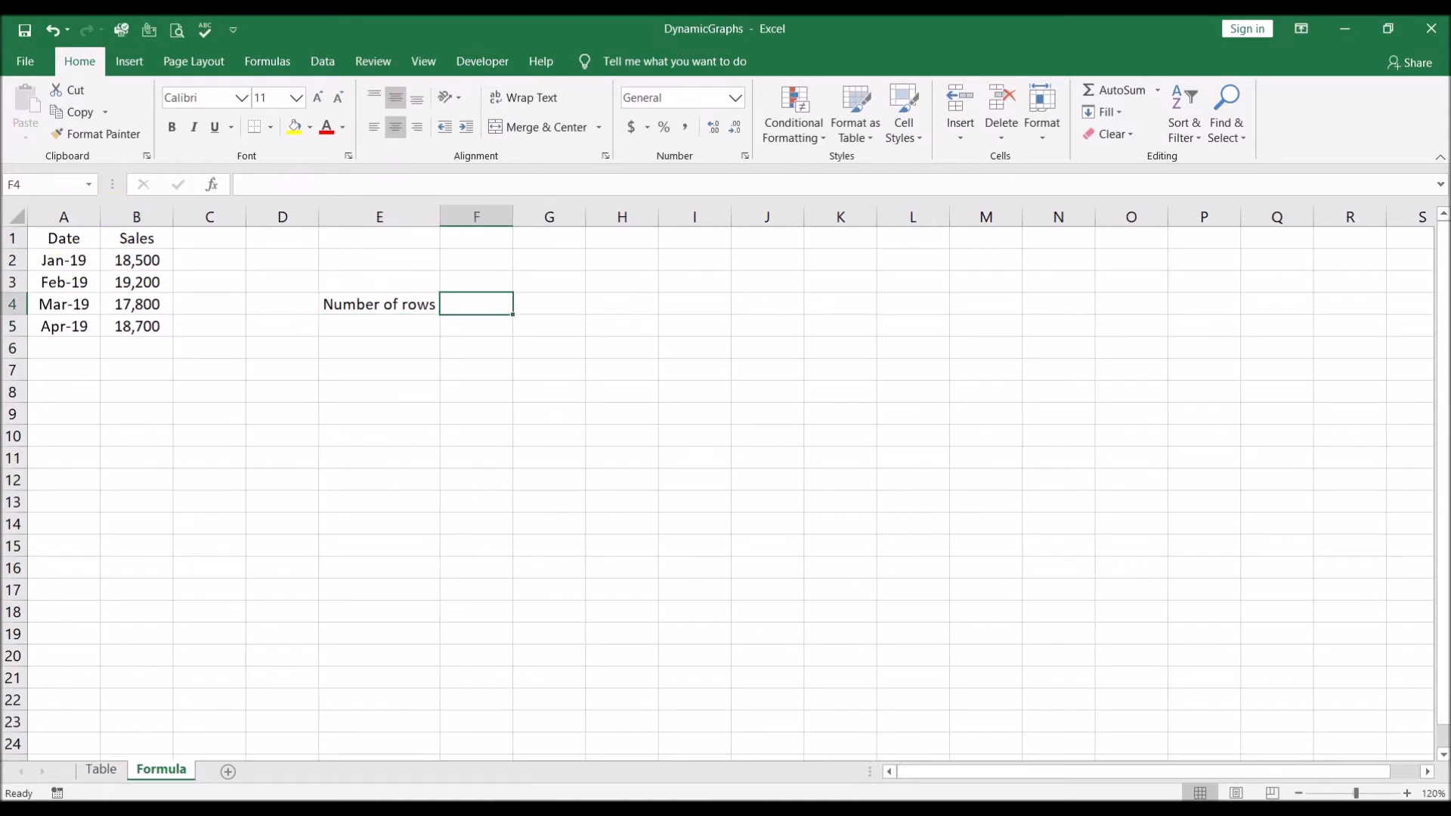
text(=coun)
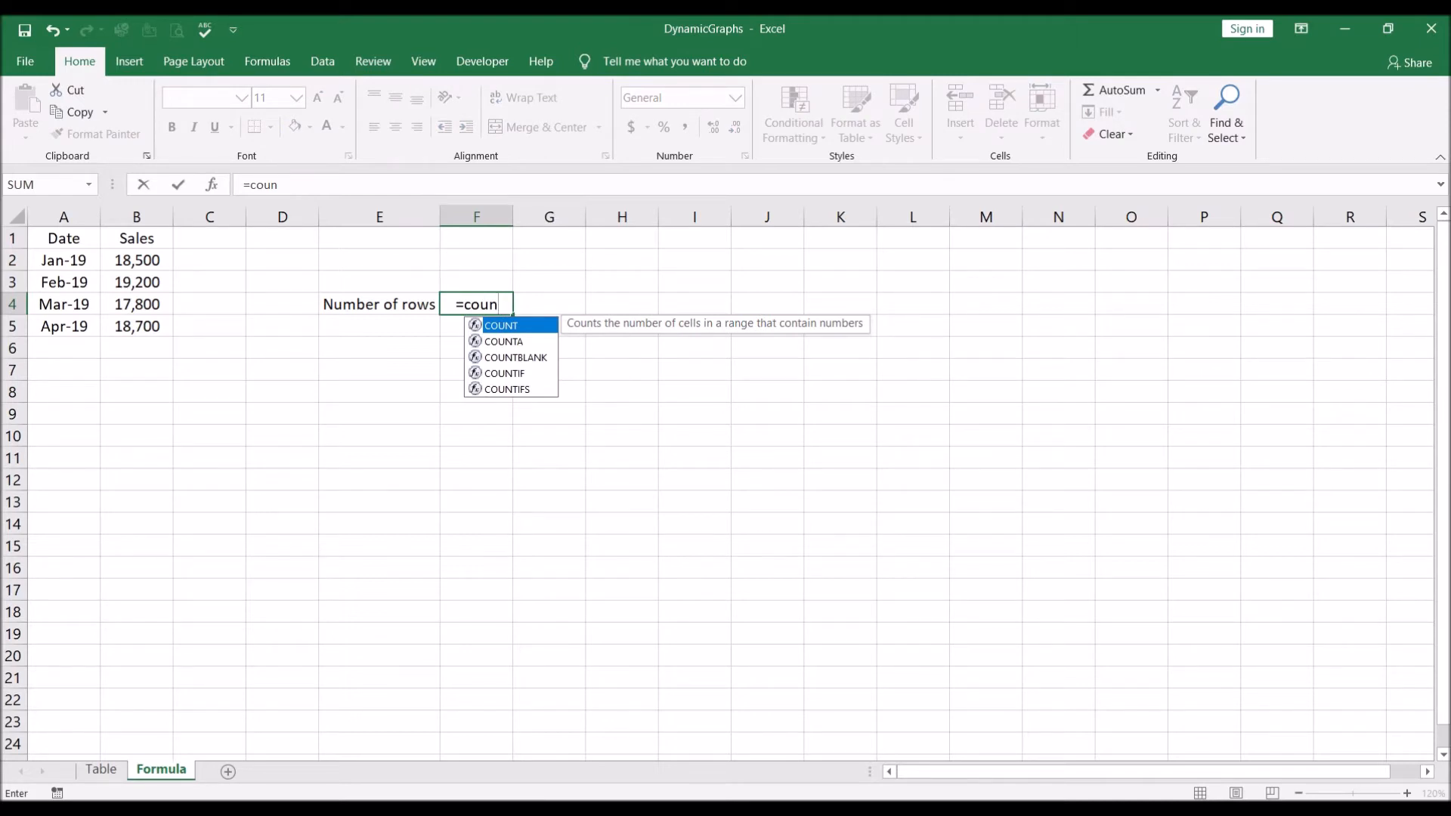
click(519, 342)
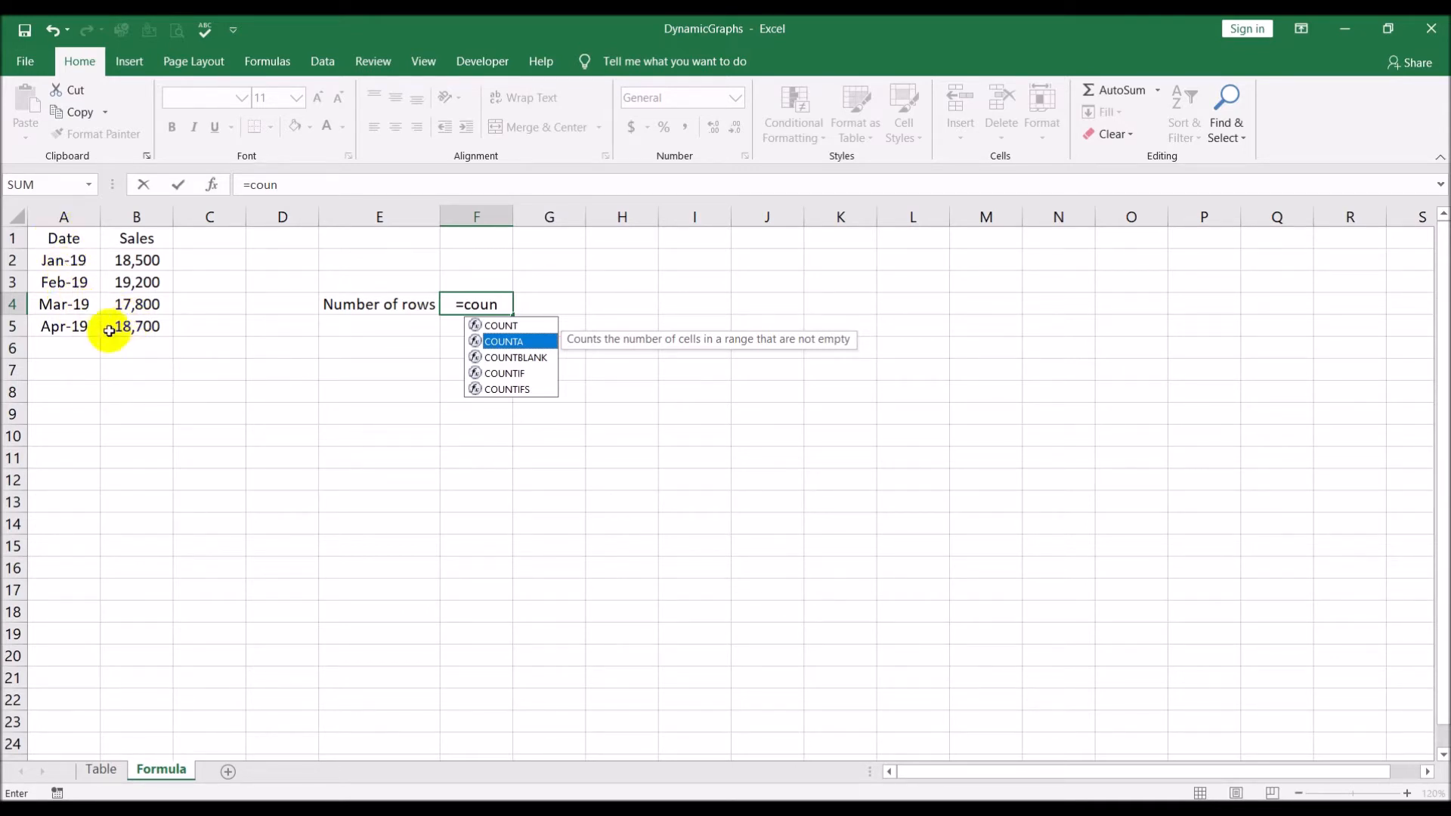
double_click(521, 341)
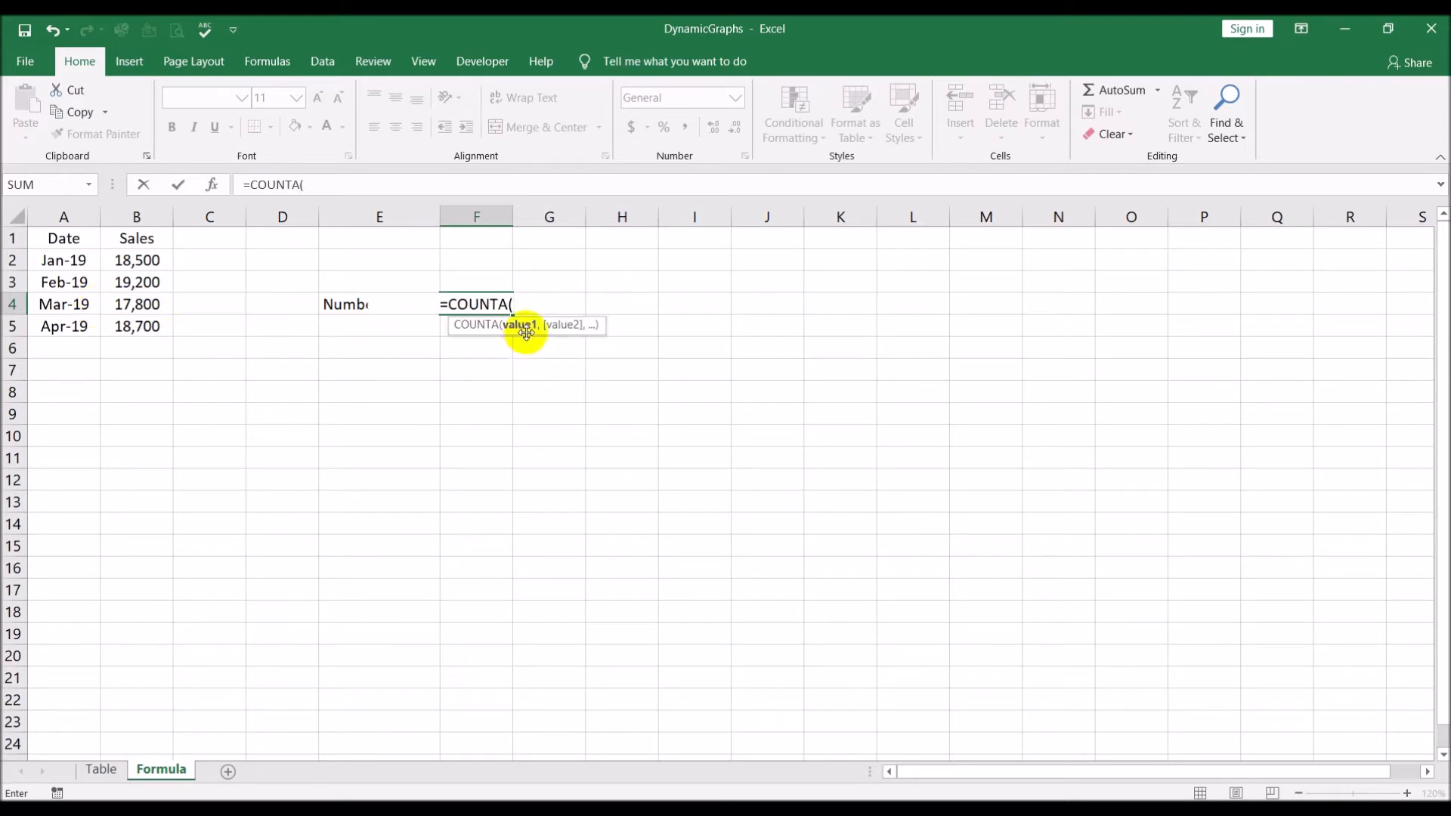
click(67, 217)
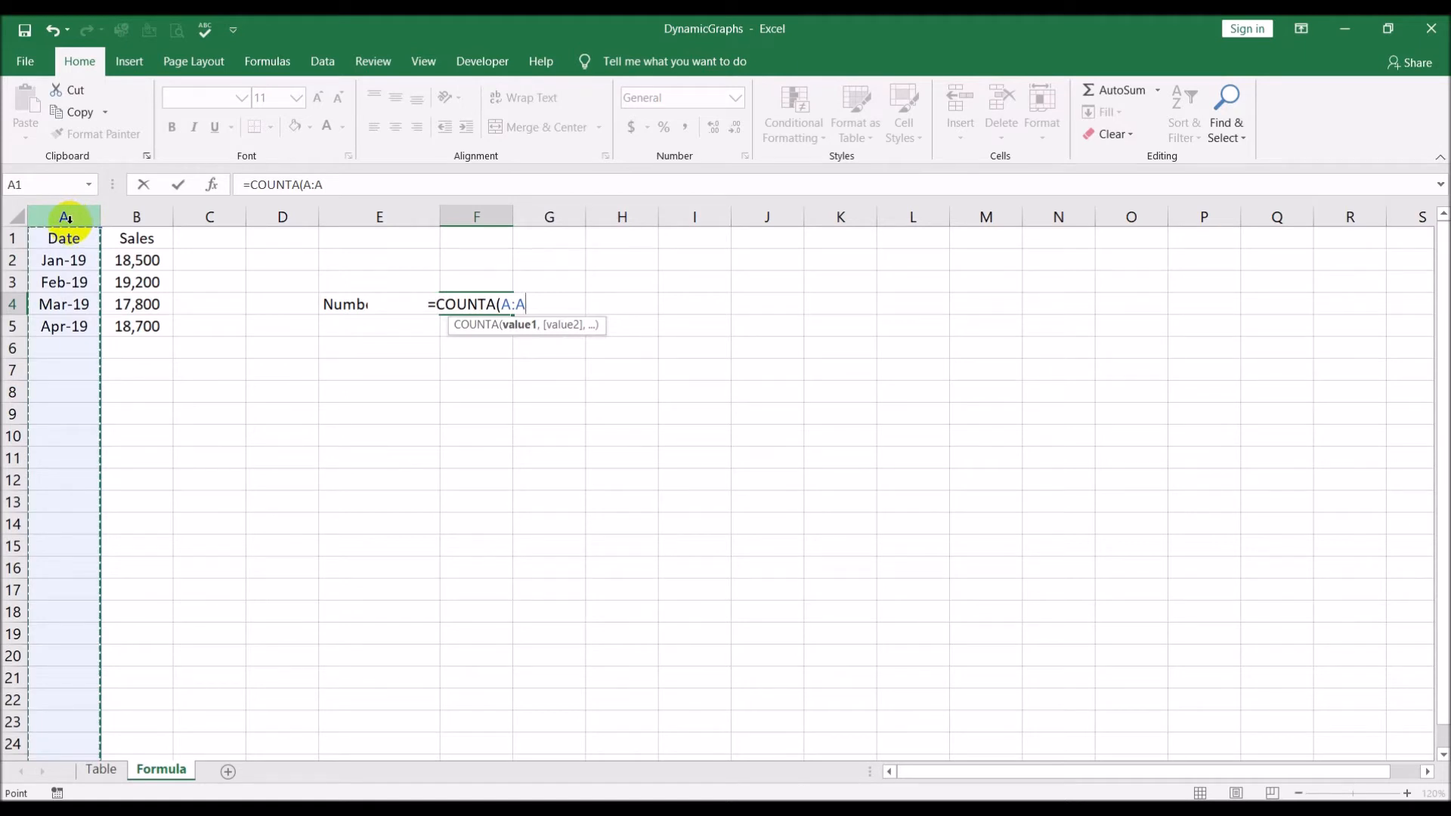
text())
key(Return)
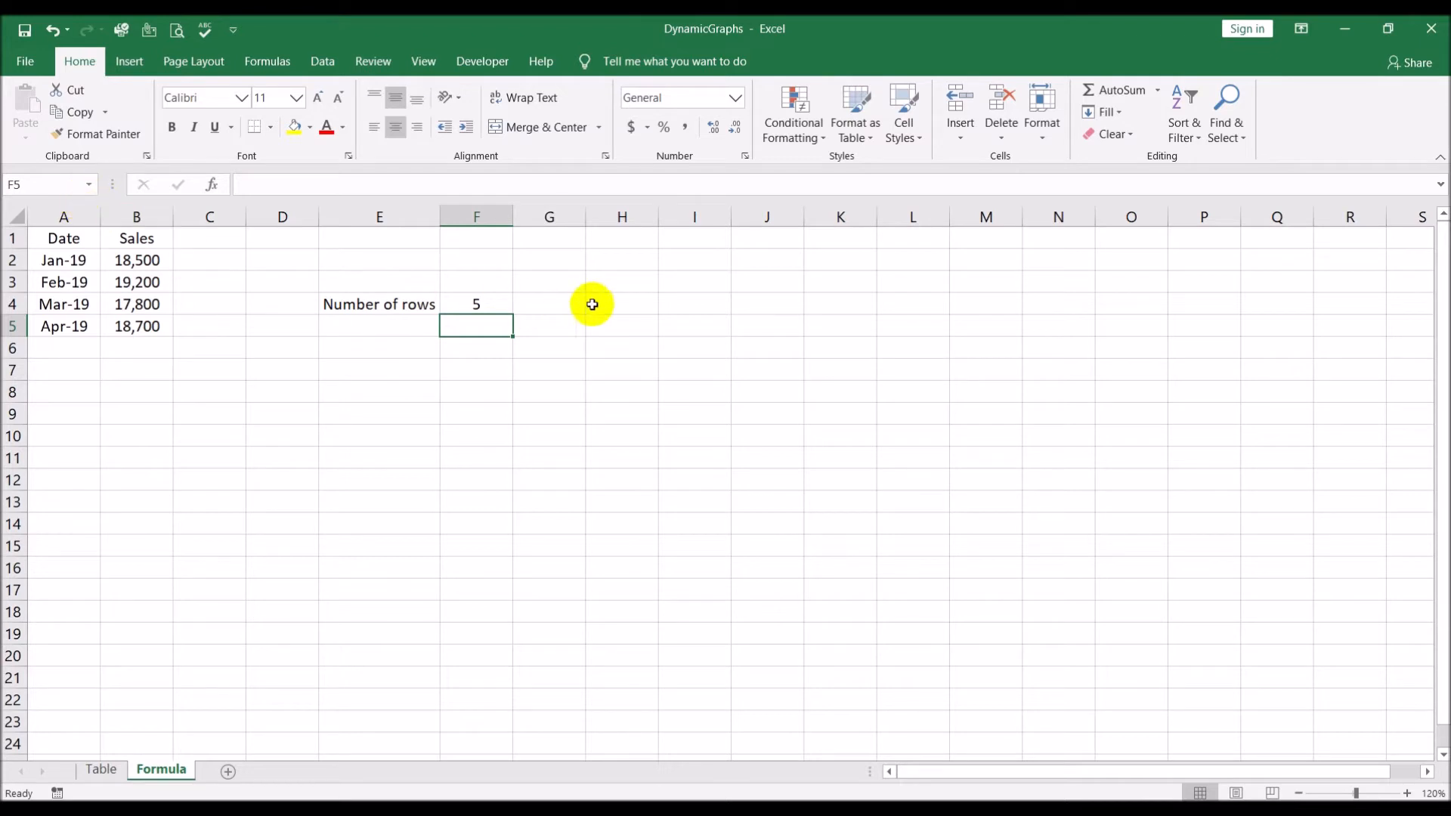
Add the note "Date heading + data" in G4 and auto-fit column G to the text
click(479, 299)
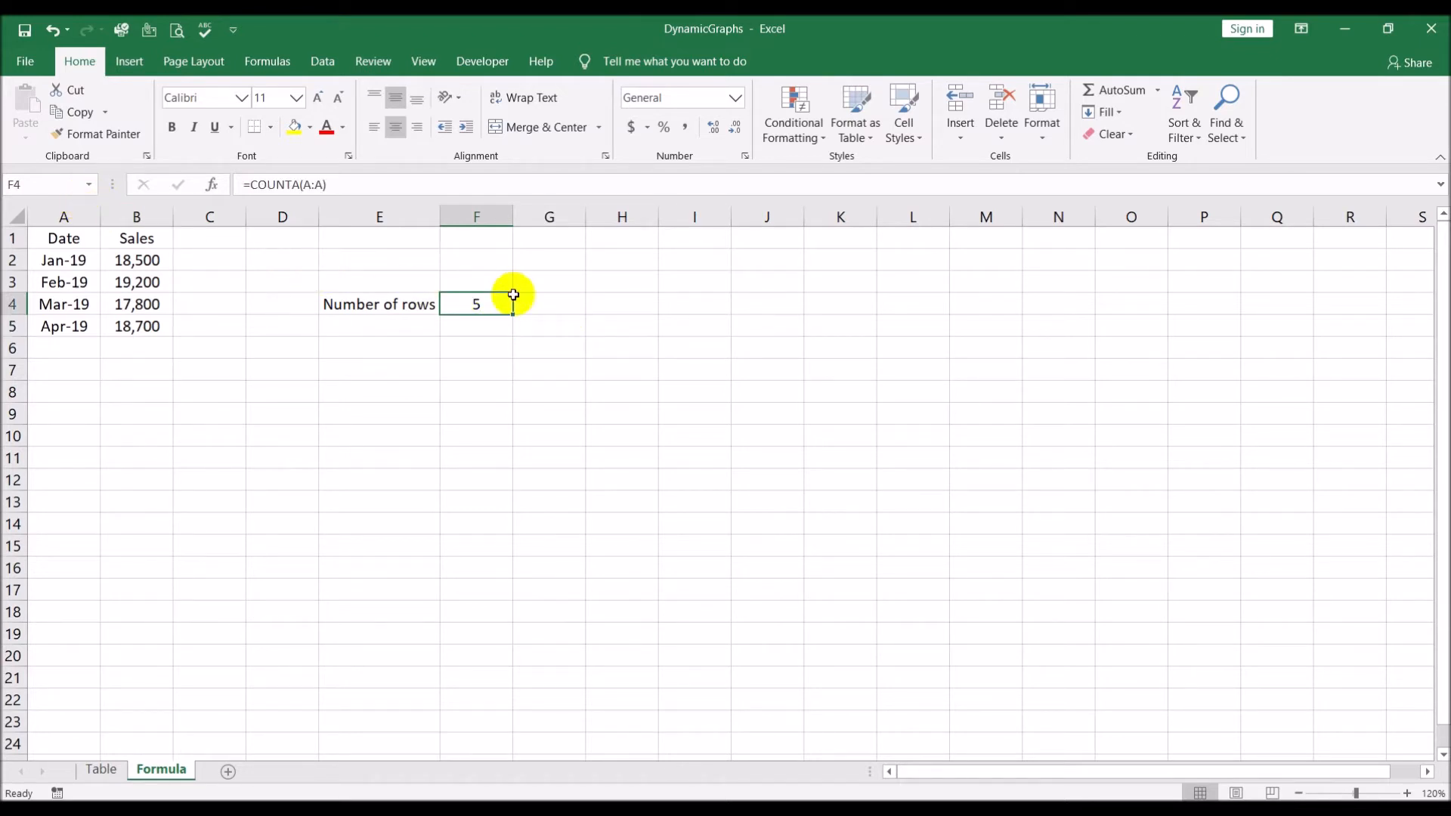
click(567, 303)
text(Date)
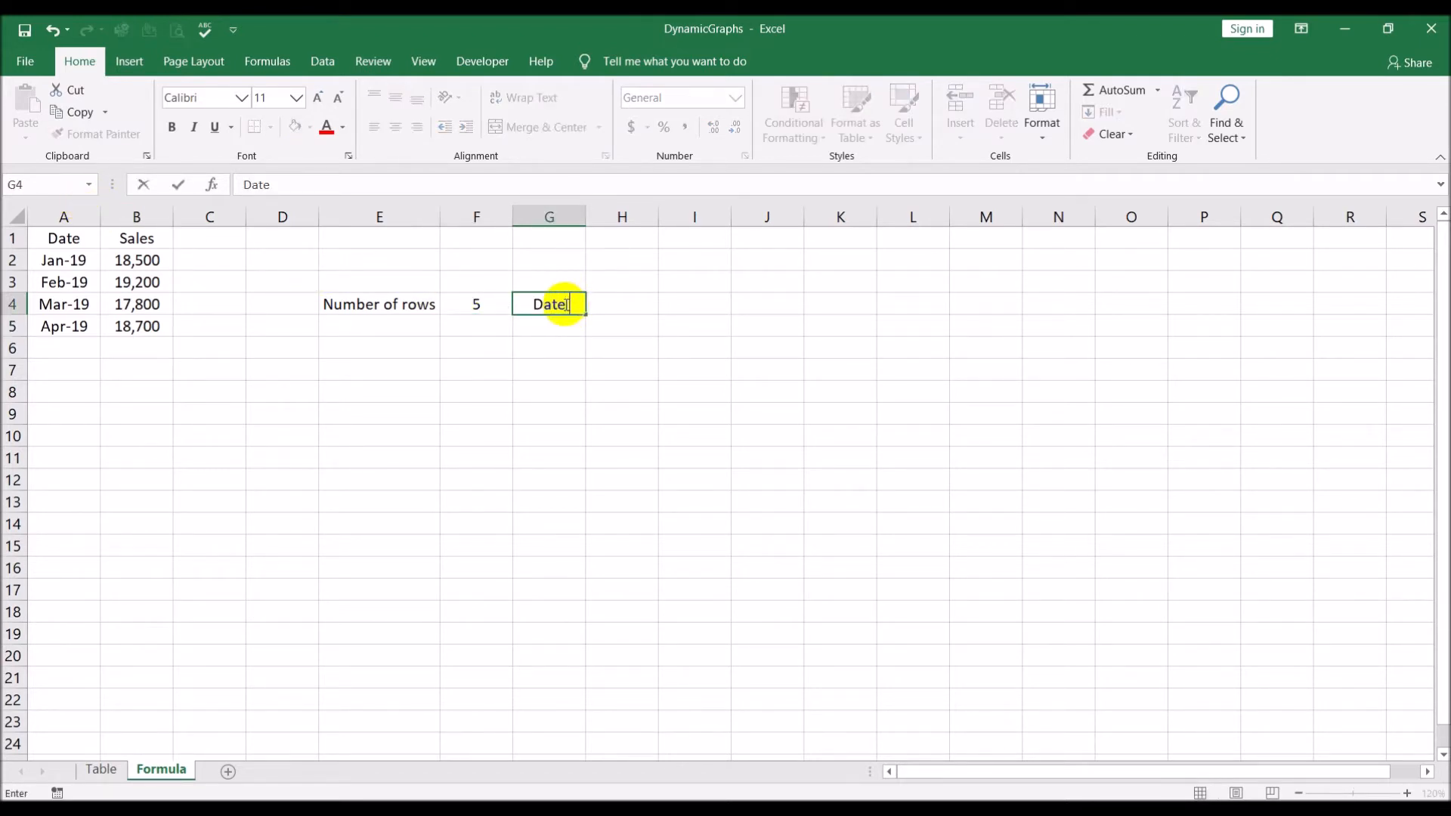
text( headin)
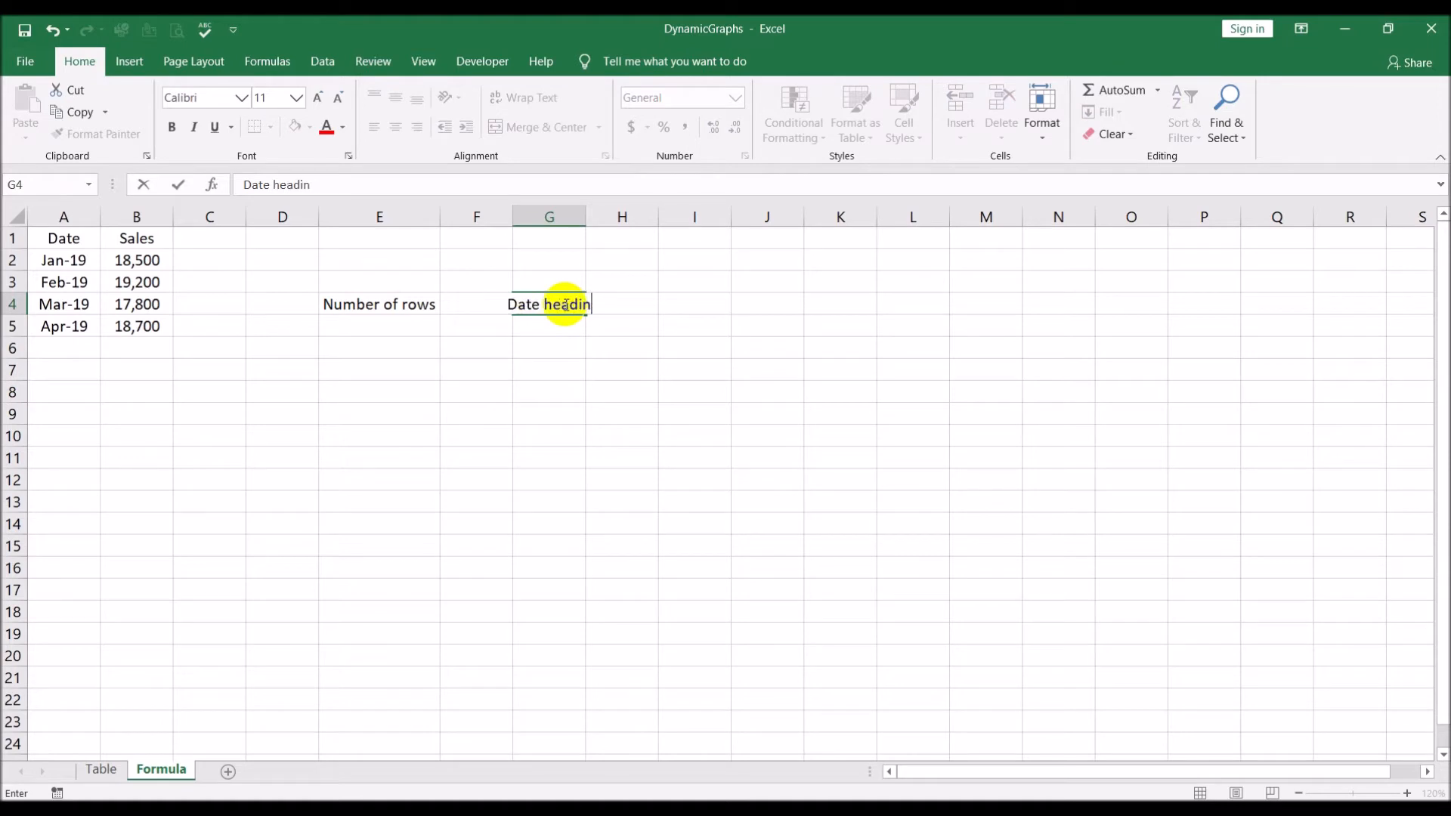
text(g +)
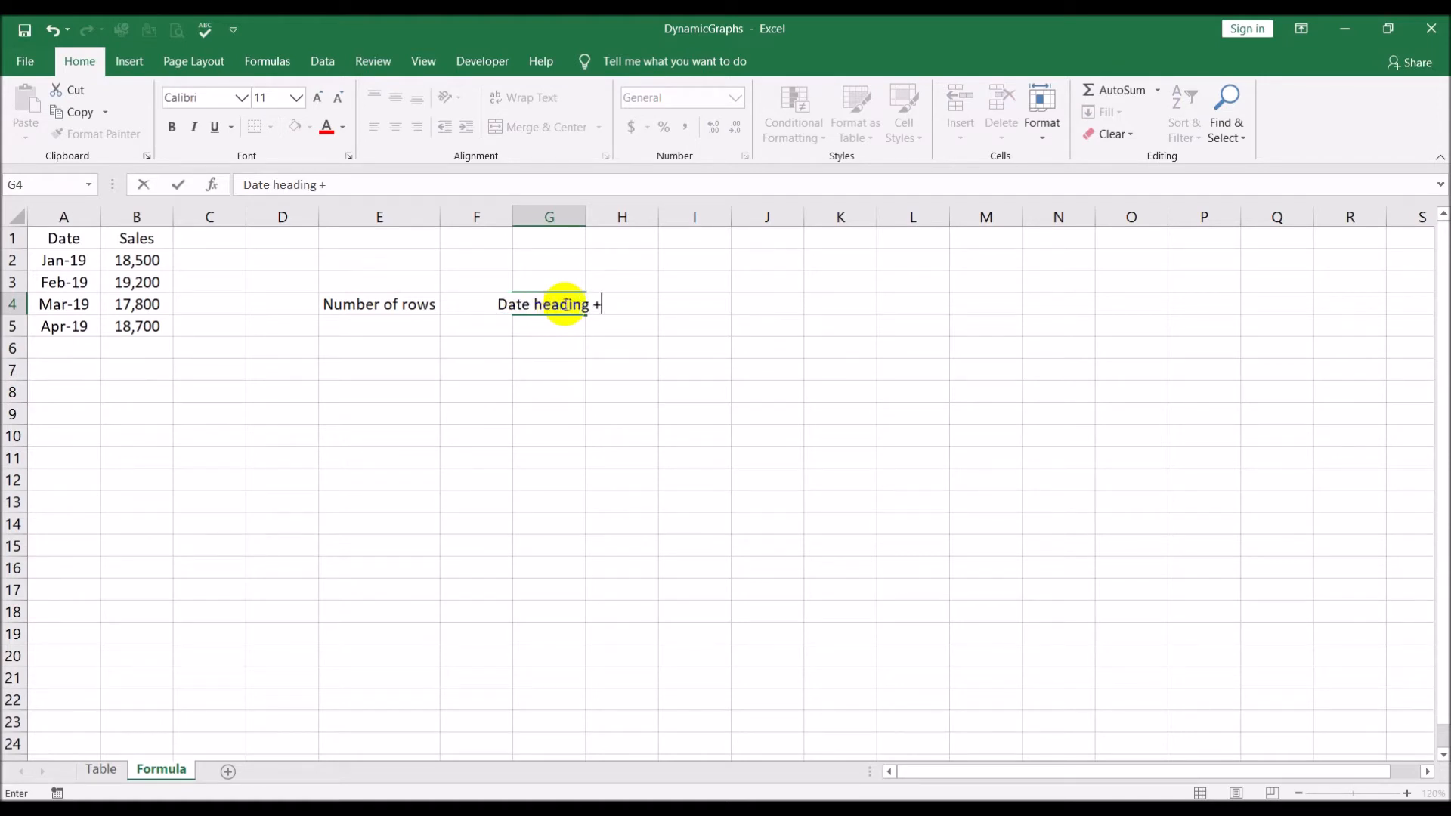
text( datra)
key(Return)
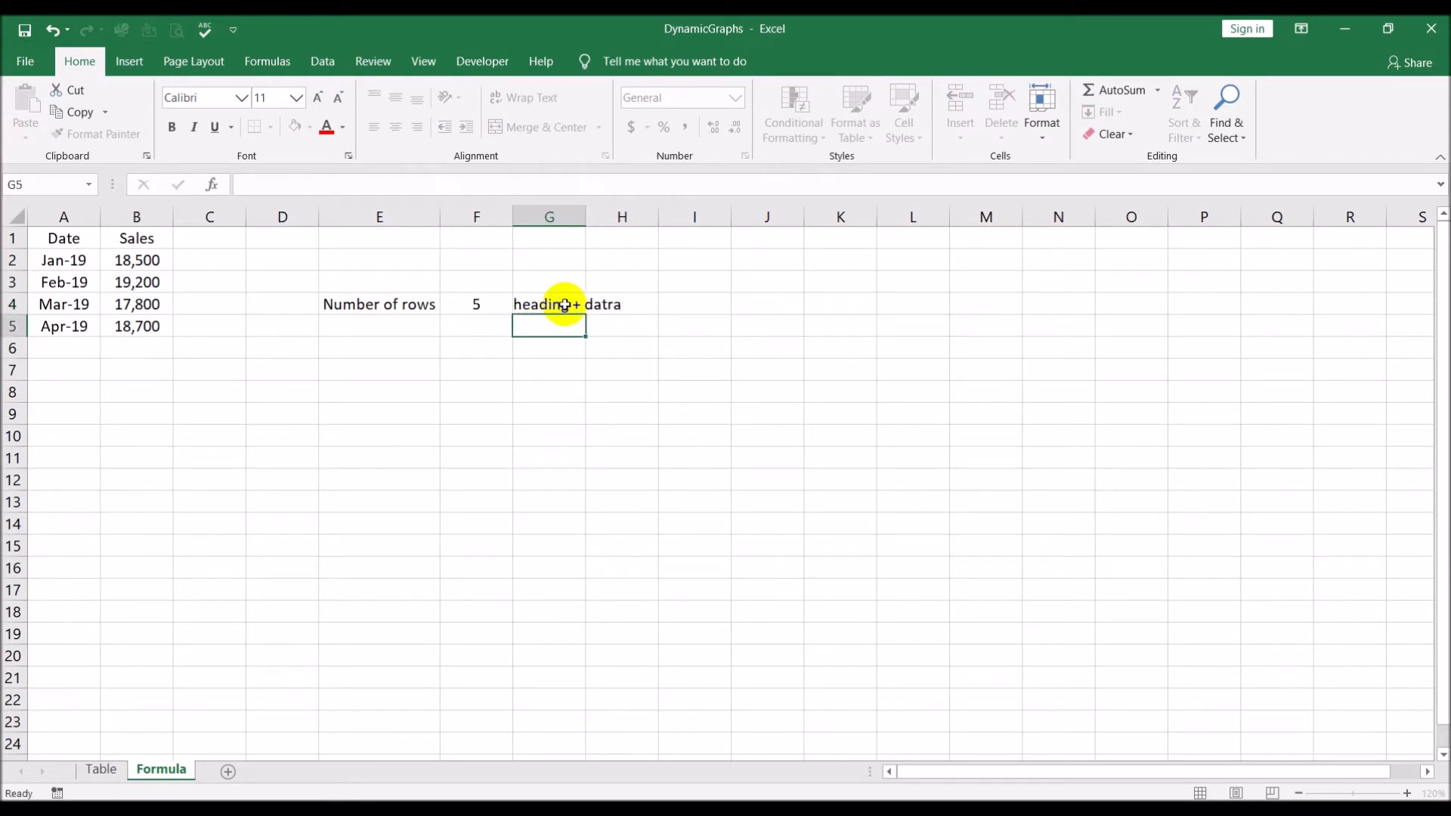
click(526, 303)
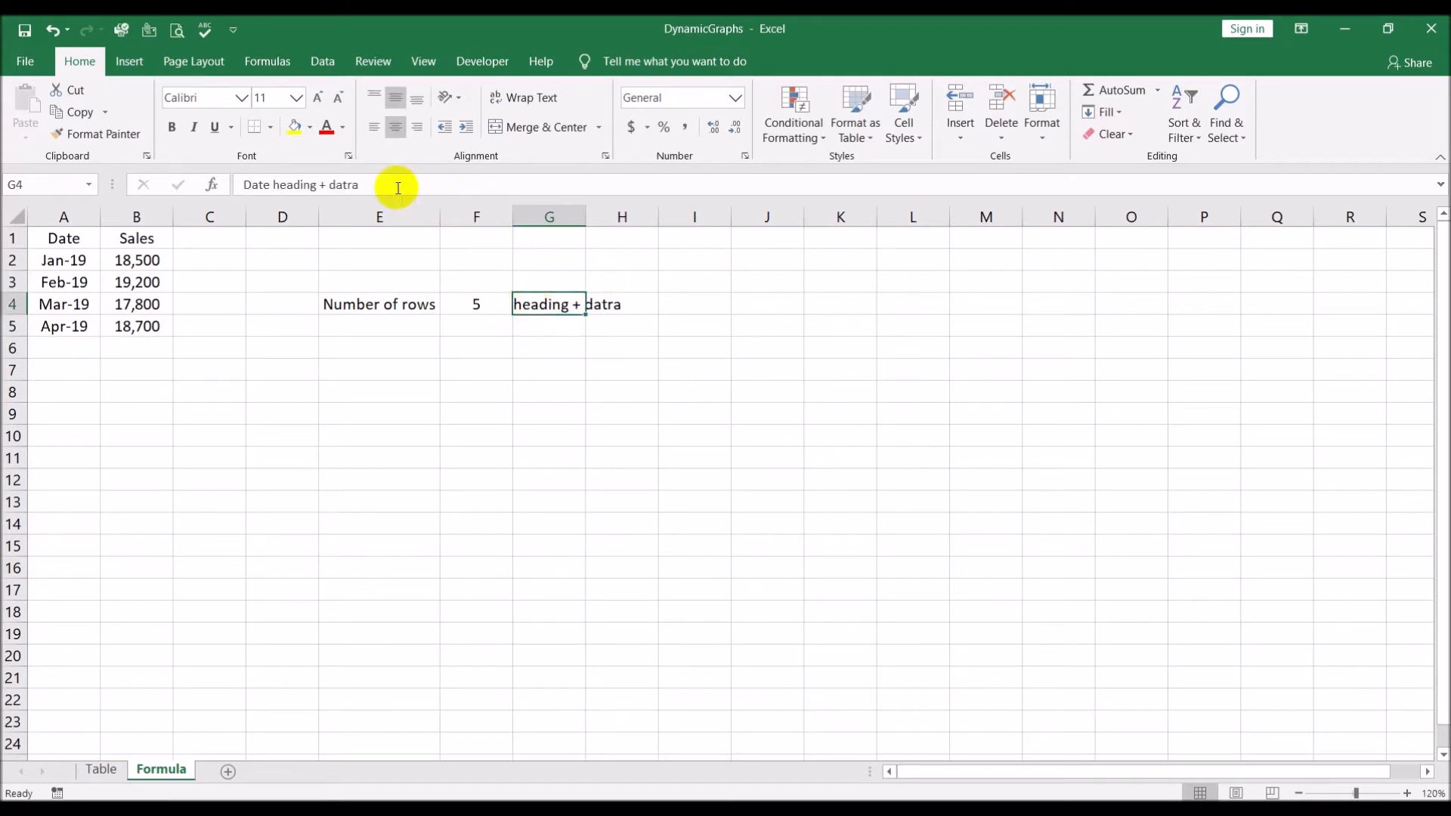
click(343, 184)
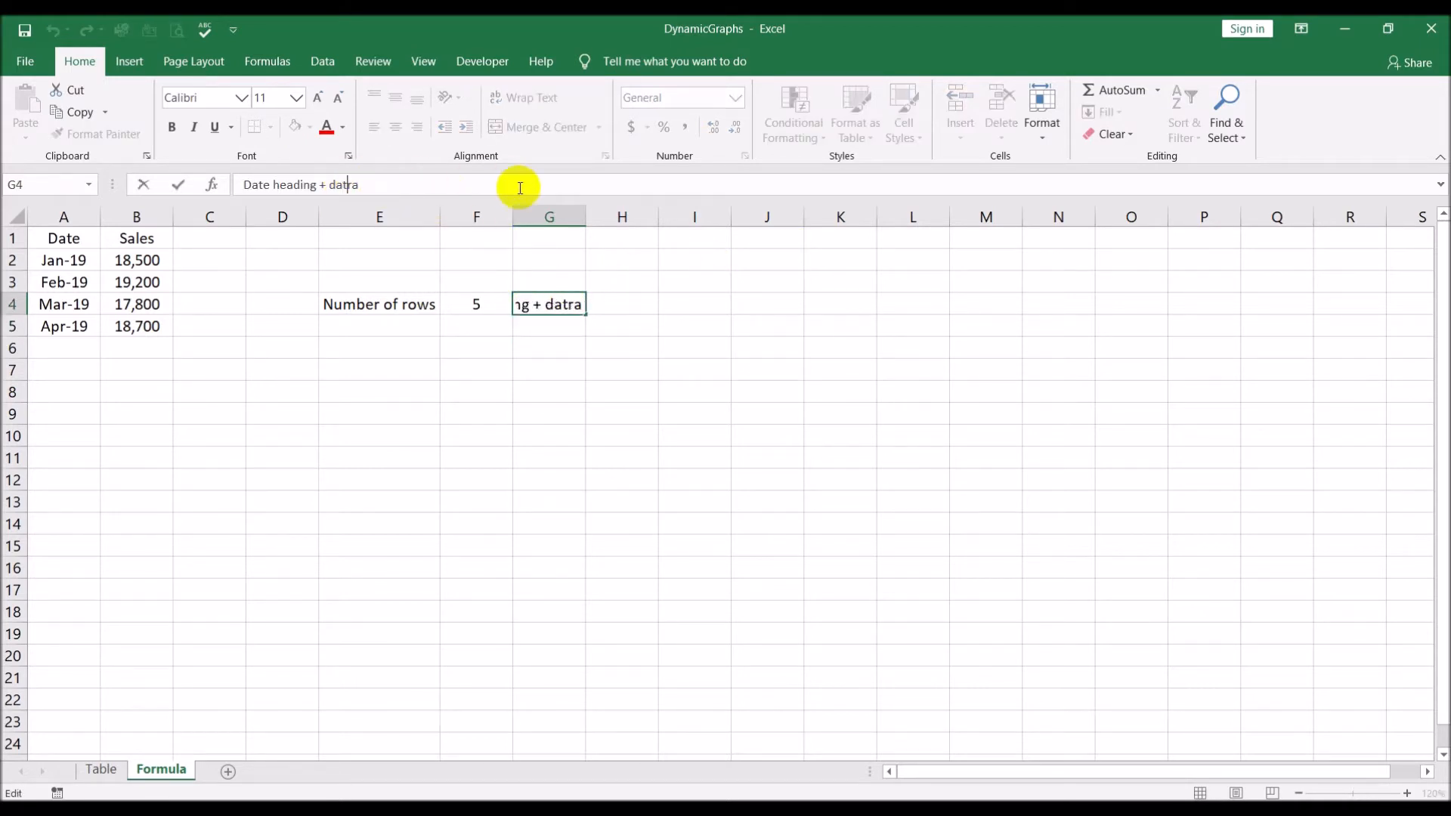
key(Delete)
key(Return)
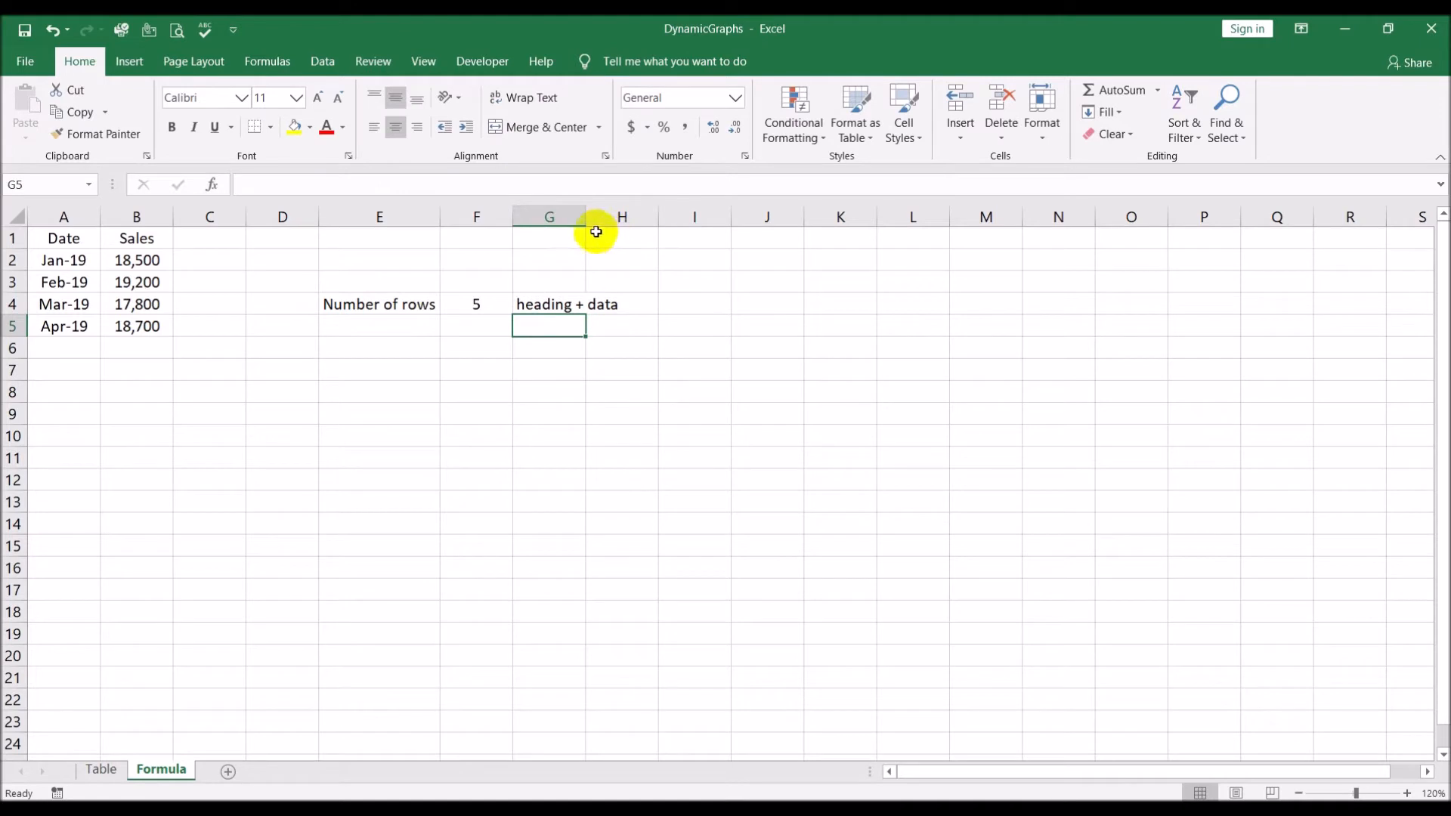
double_click(586, 216)
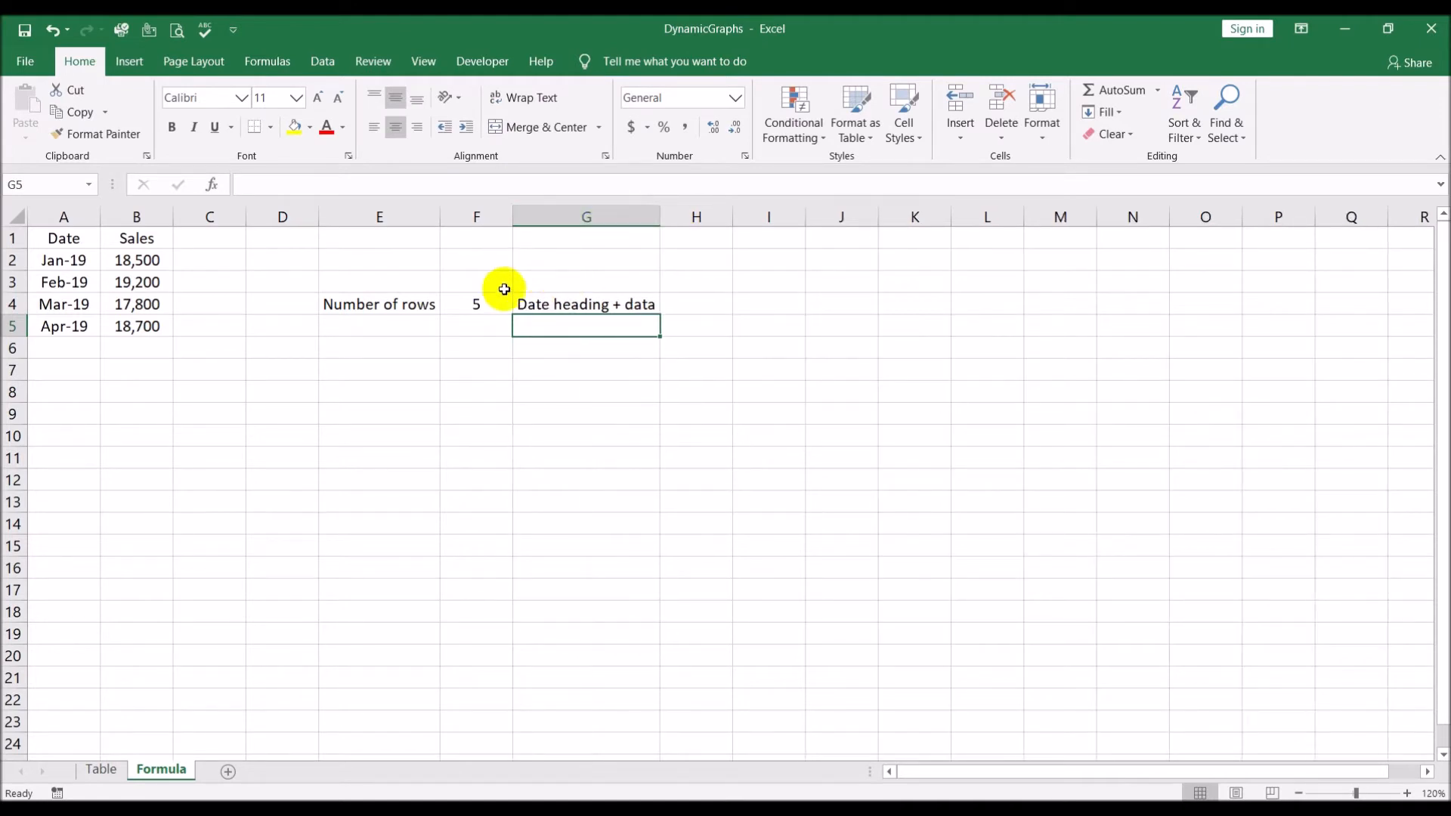
Enter the label "Number of columns" in E5 and auto-fit column E to the text
click(72, 239)
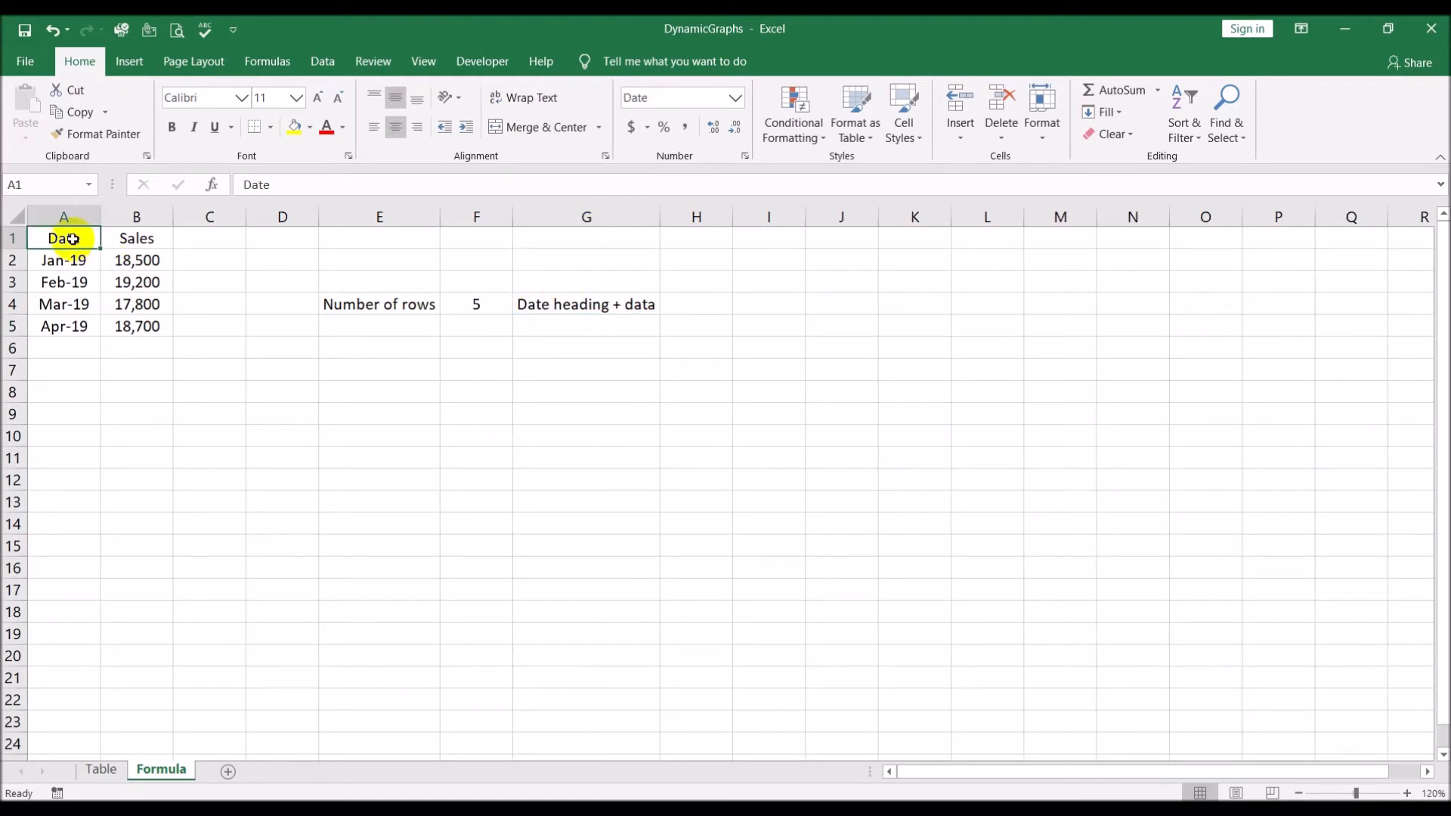
click(377, 321)
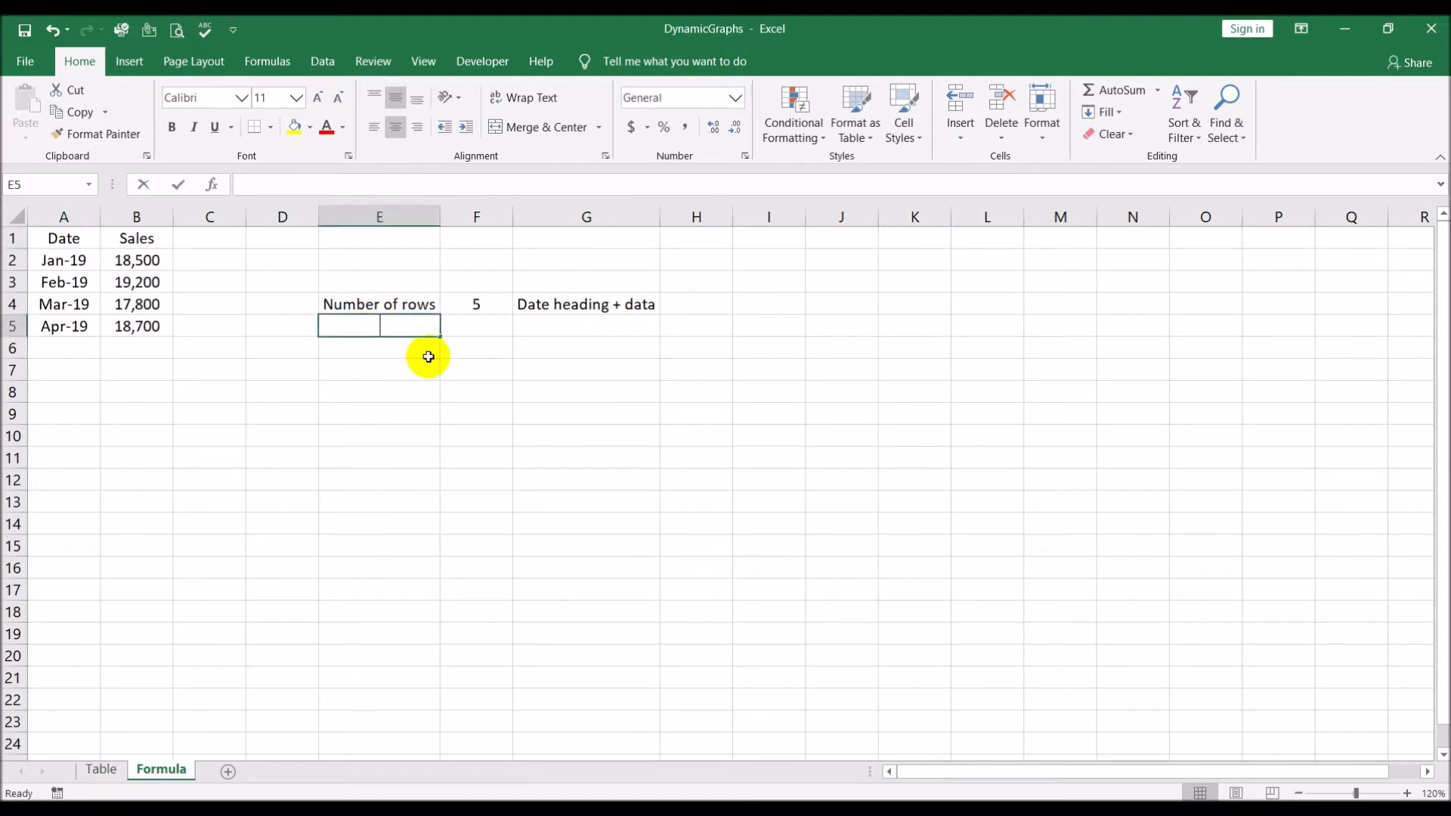
text(Number of )
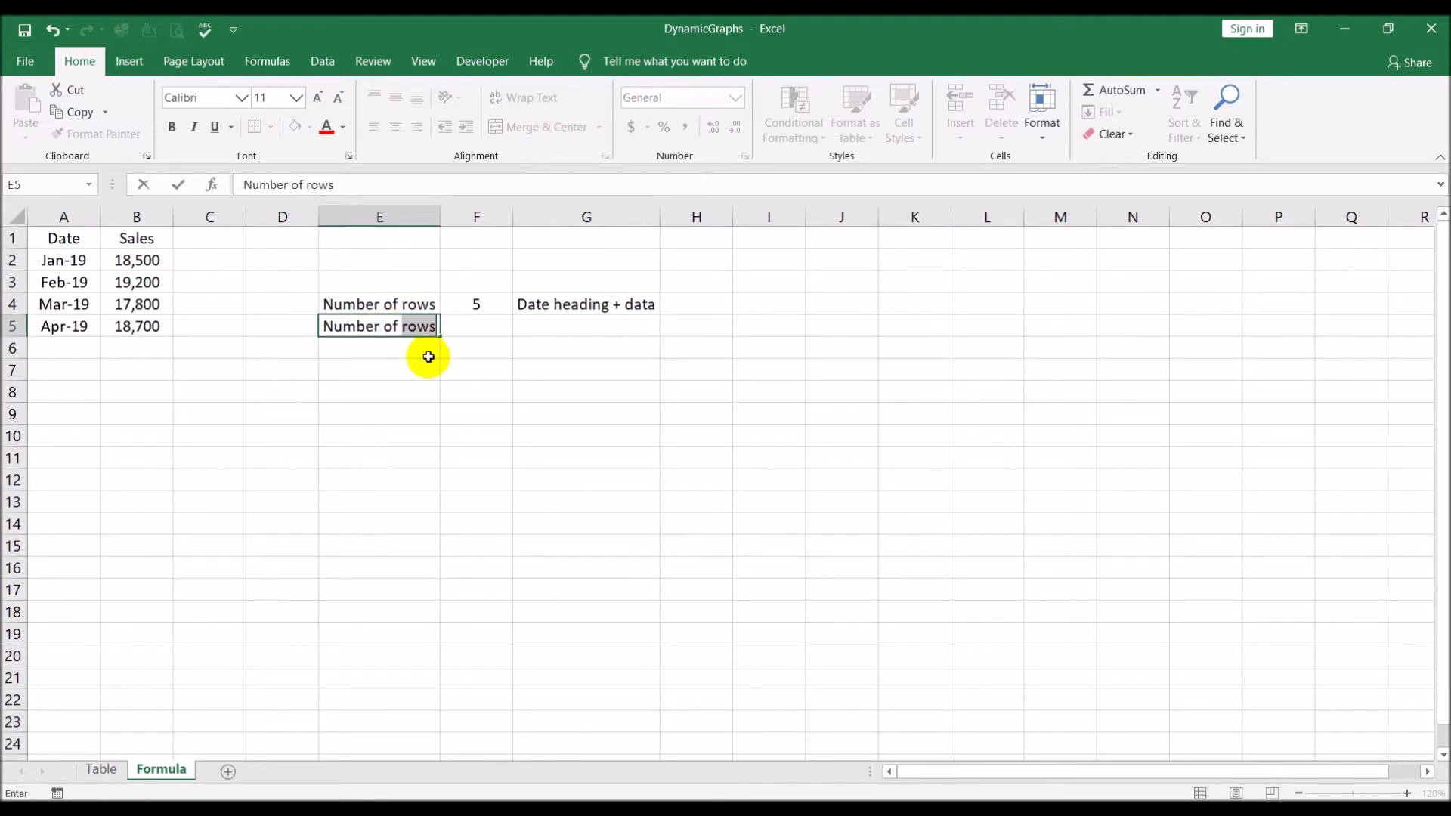
text(clumns)
key(BackSpace)
key(BackSpace)
key(BackSpace)
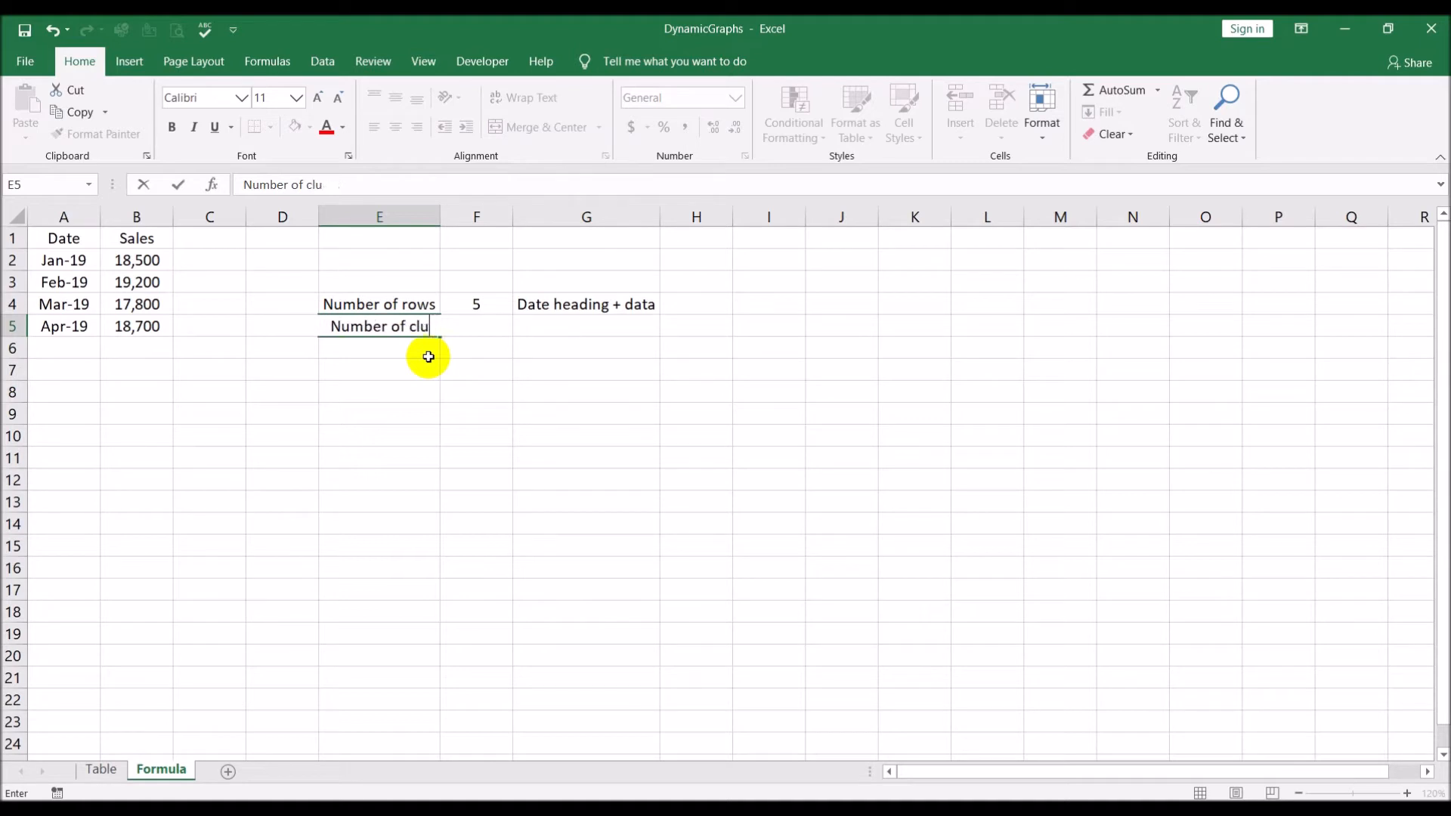
key(BackSpace)
key(BackSpace)
text(olumsn)
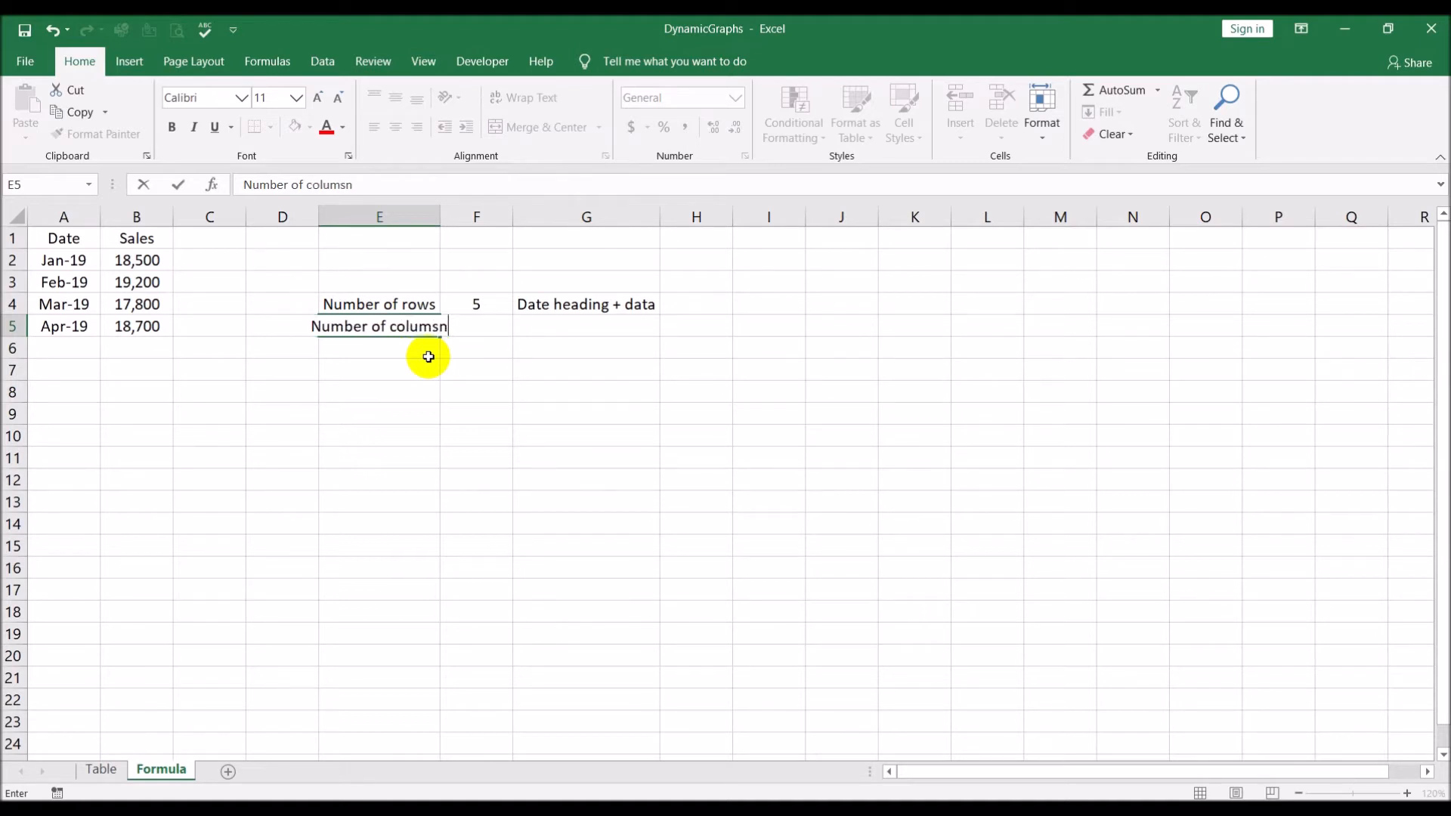
key(BackSpace)
key(BackSpace)
text(ns)
key(Return)
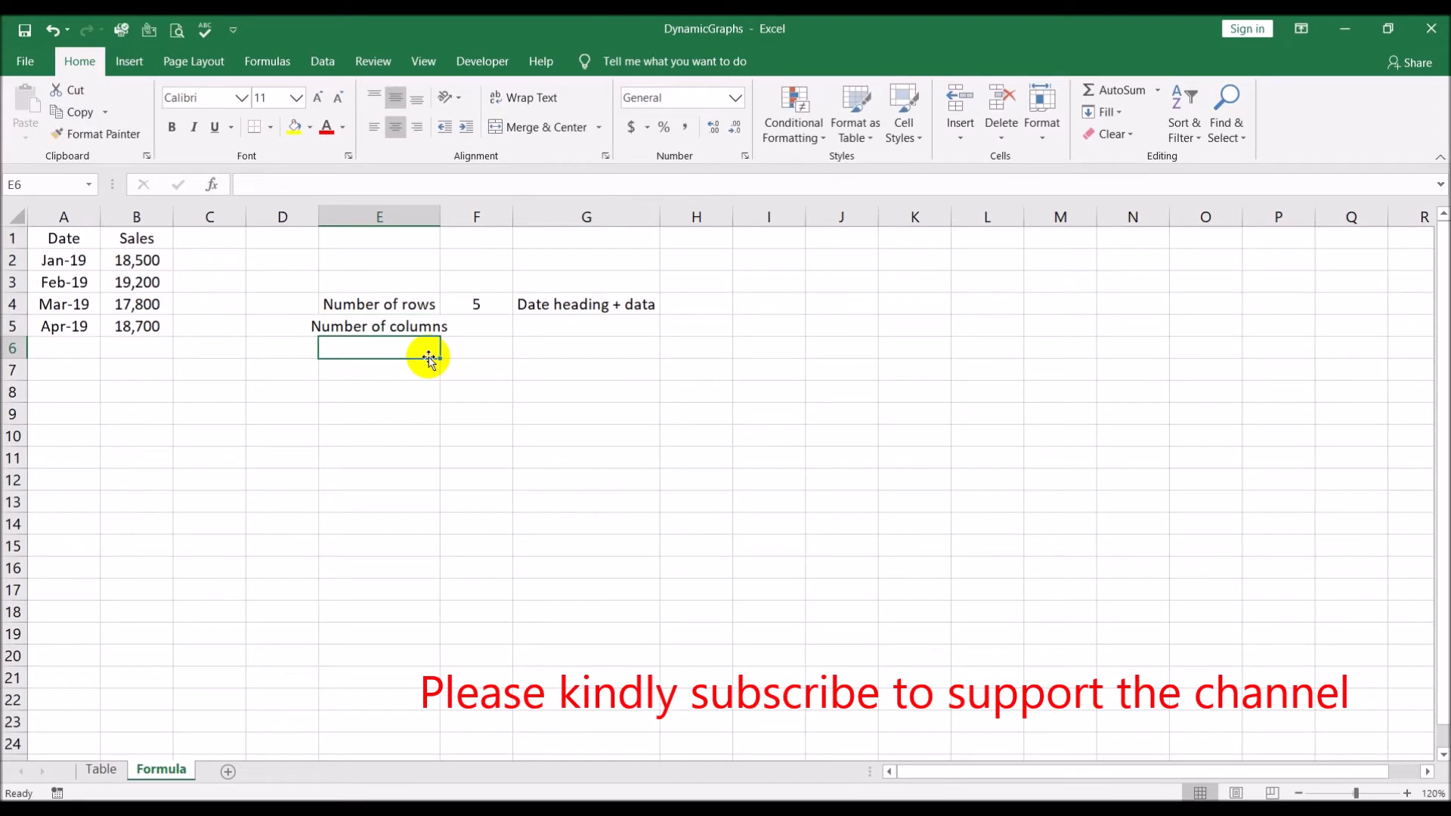
double_click(441, 207)
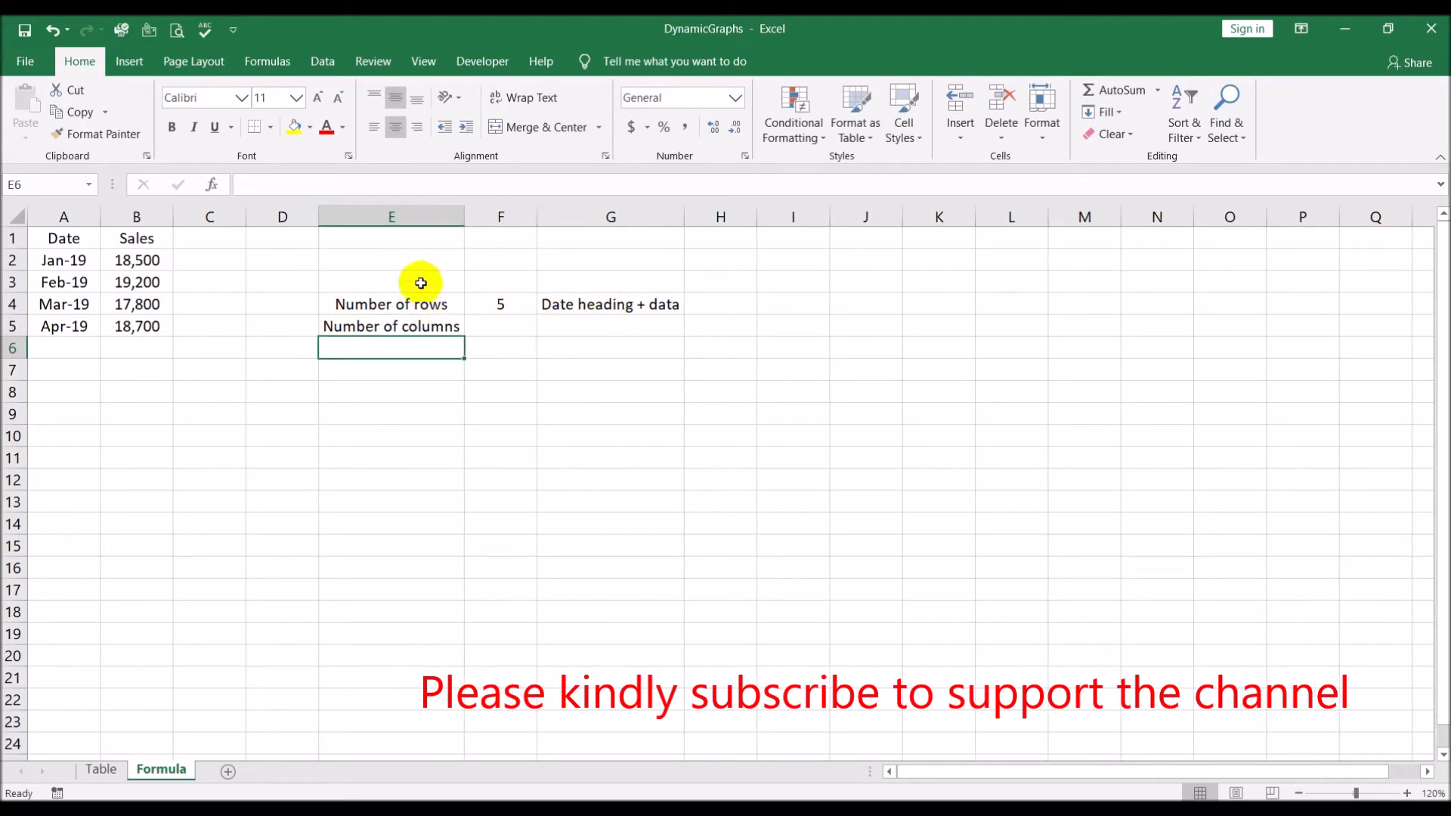
Enter the formula =COUNTA(1:1) in F5 to count the filled cells of row 1
click(521, 325)
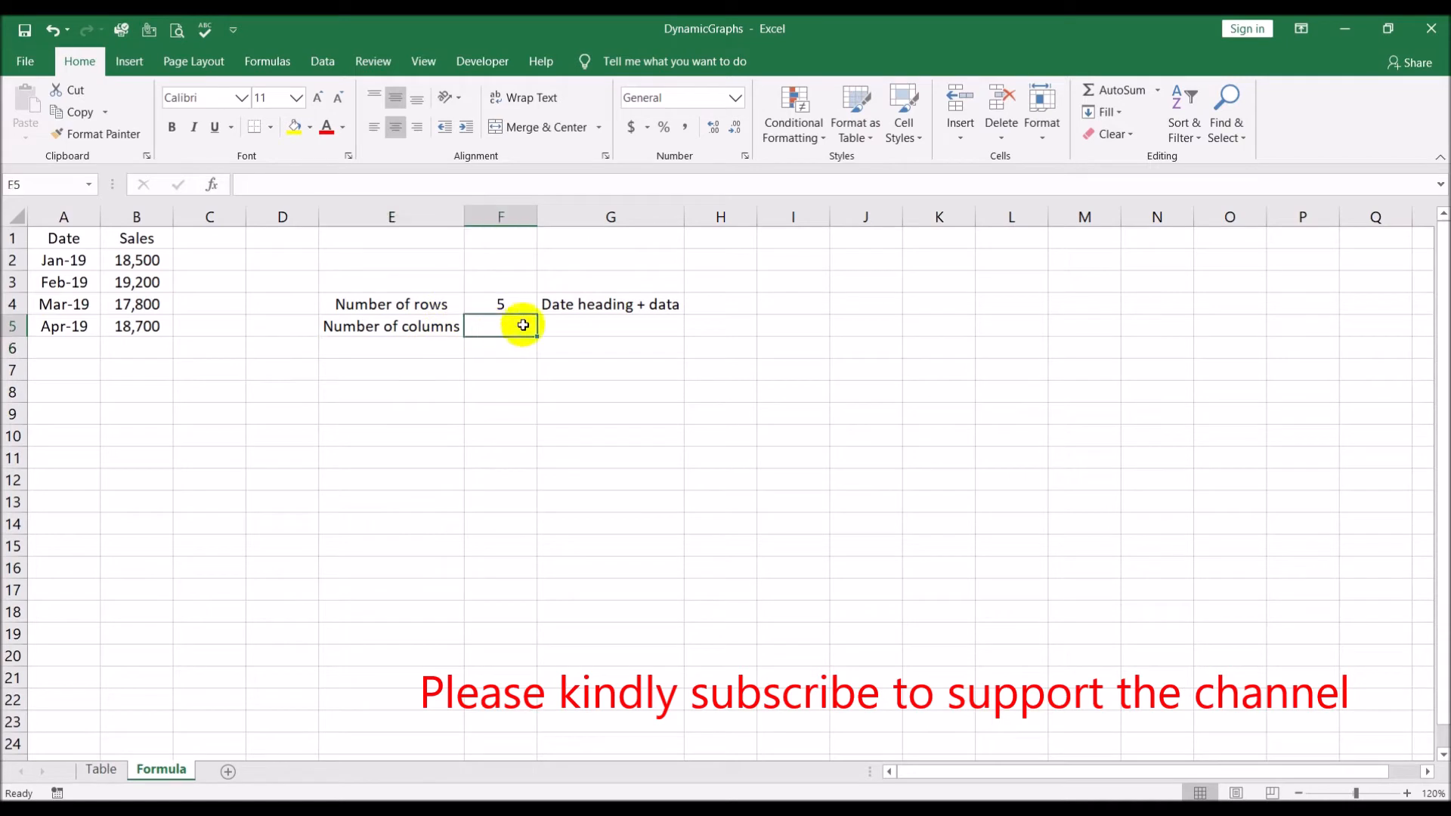
text(=coun)
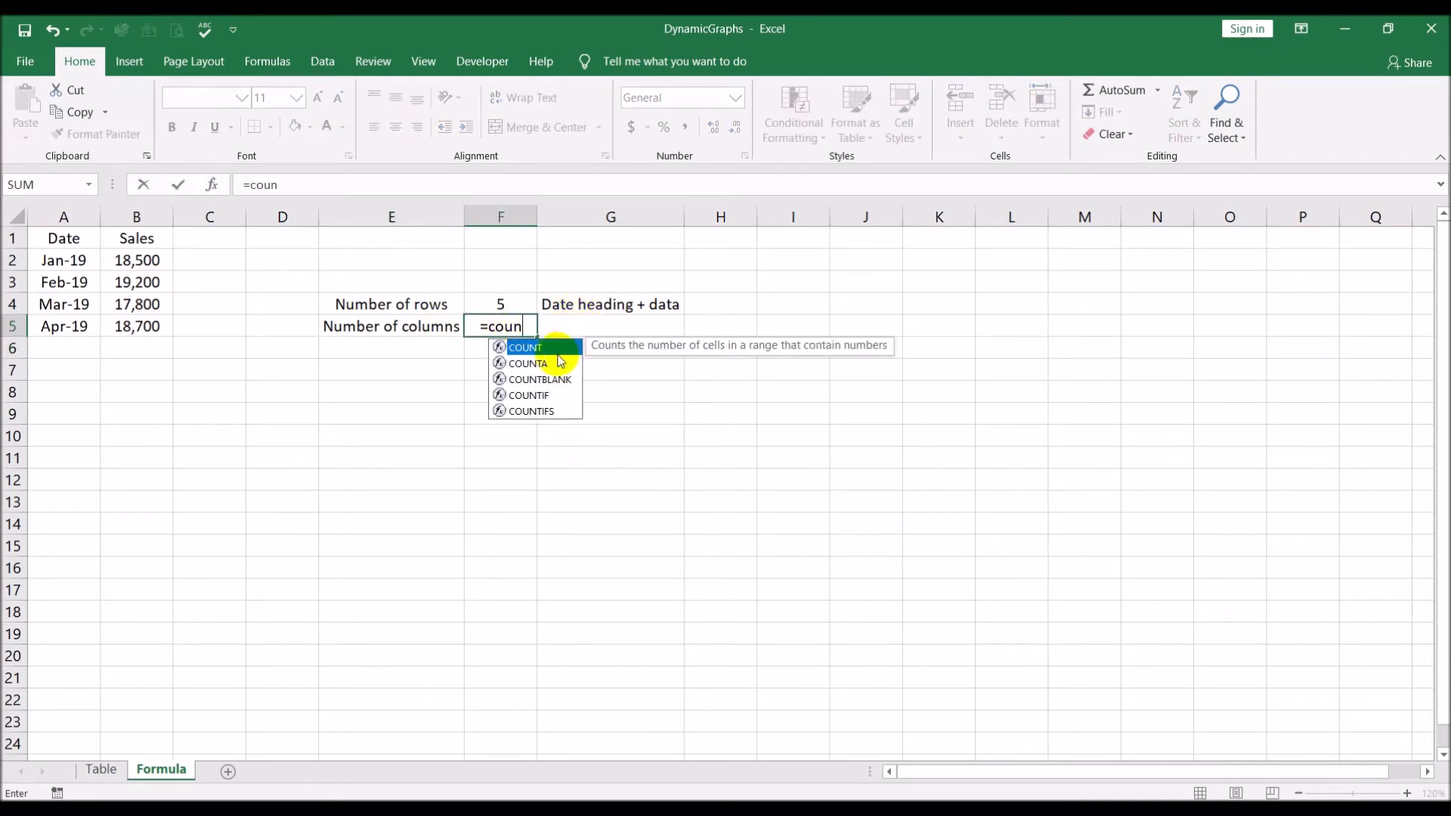
double_click(560, 362)
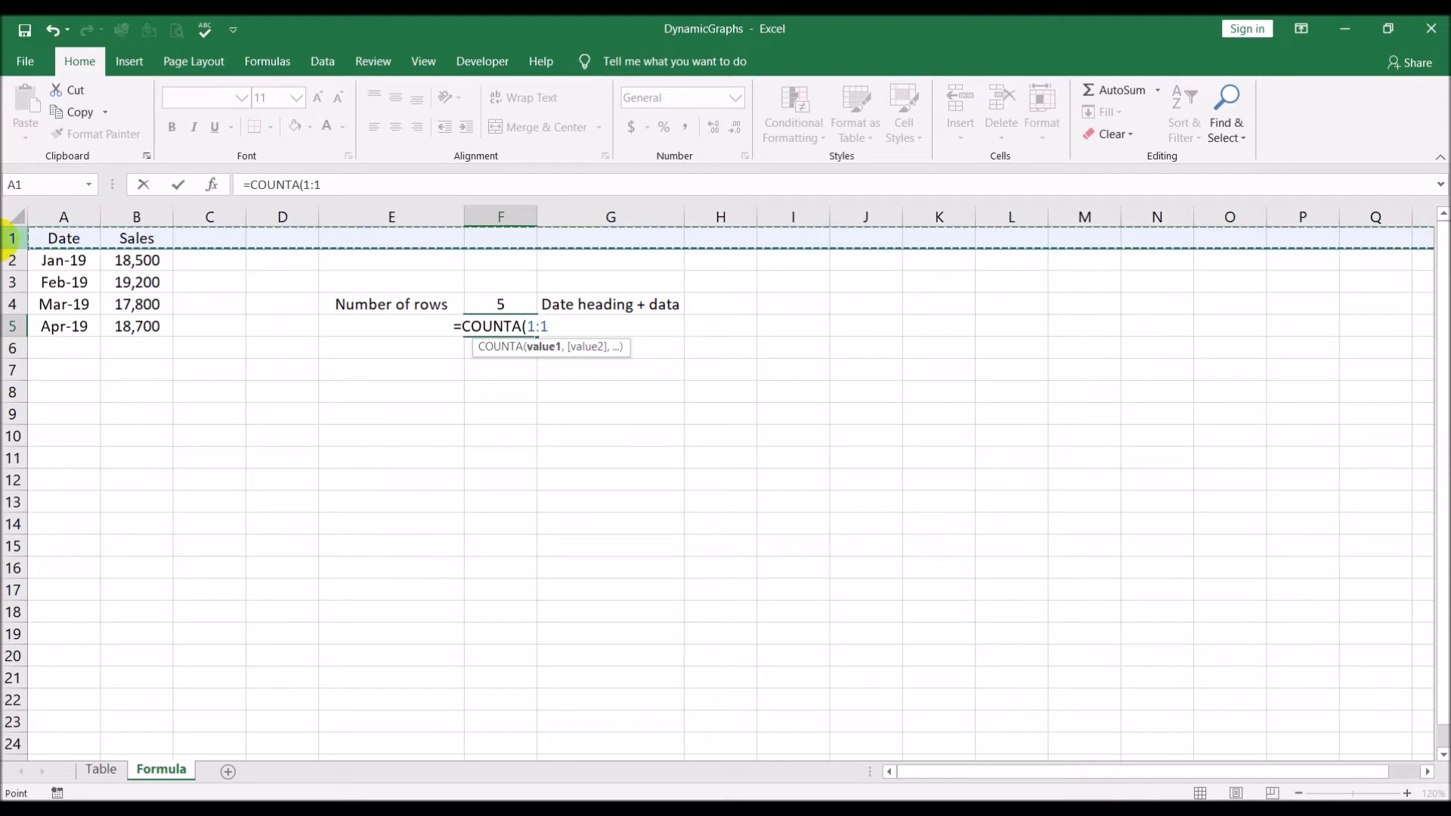
text())
key(Return)
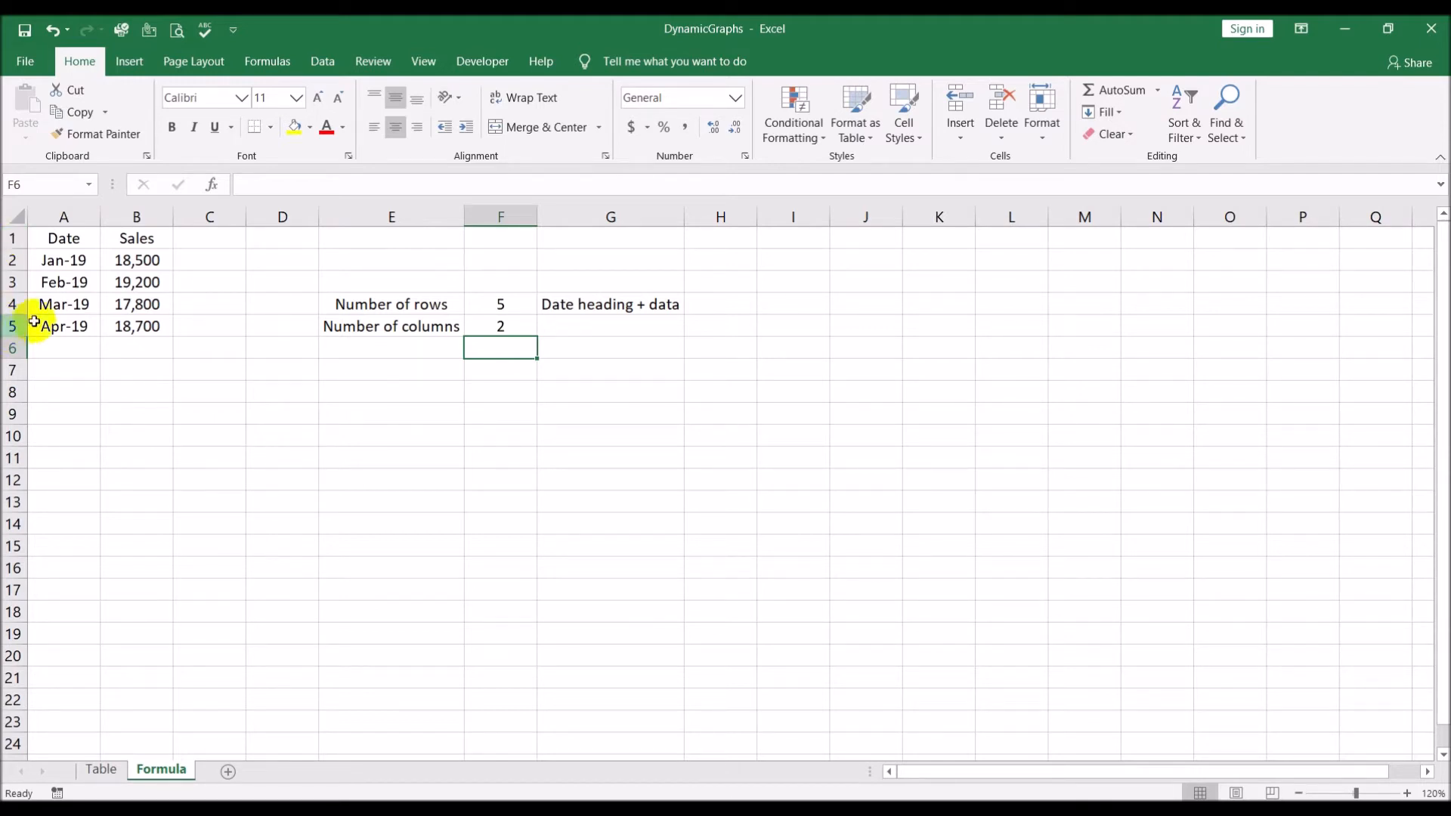
click(52, 261)
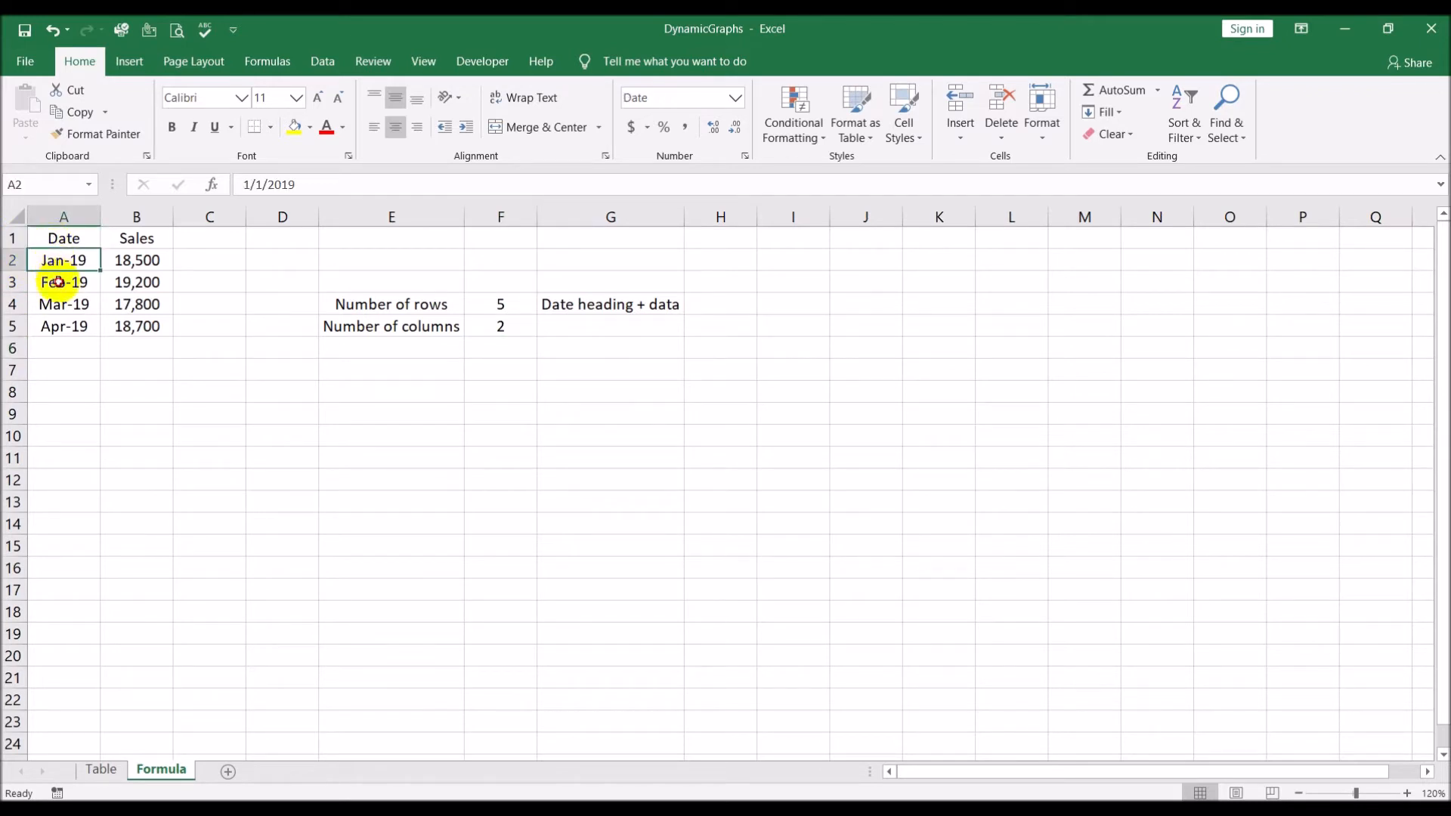
click(55, 282)
click(63, 306)
click(66, 331)
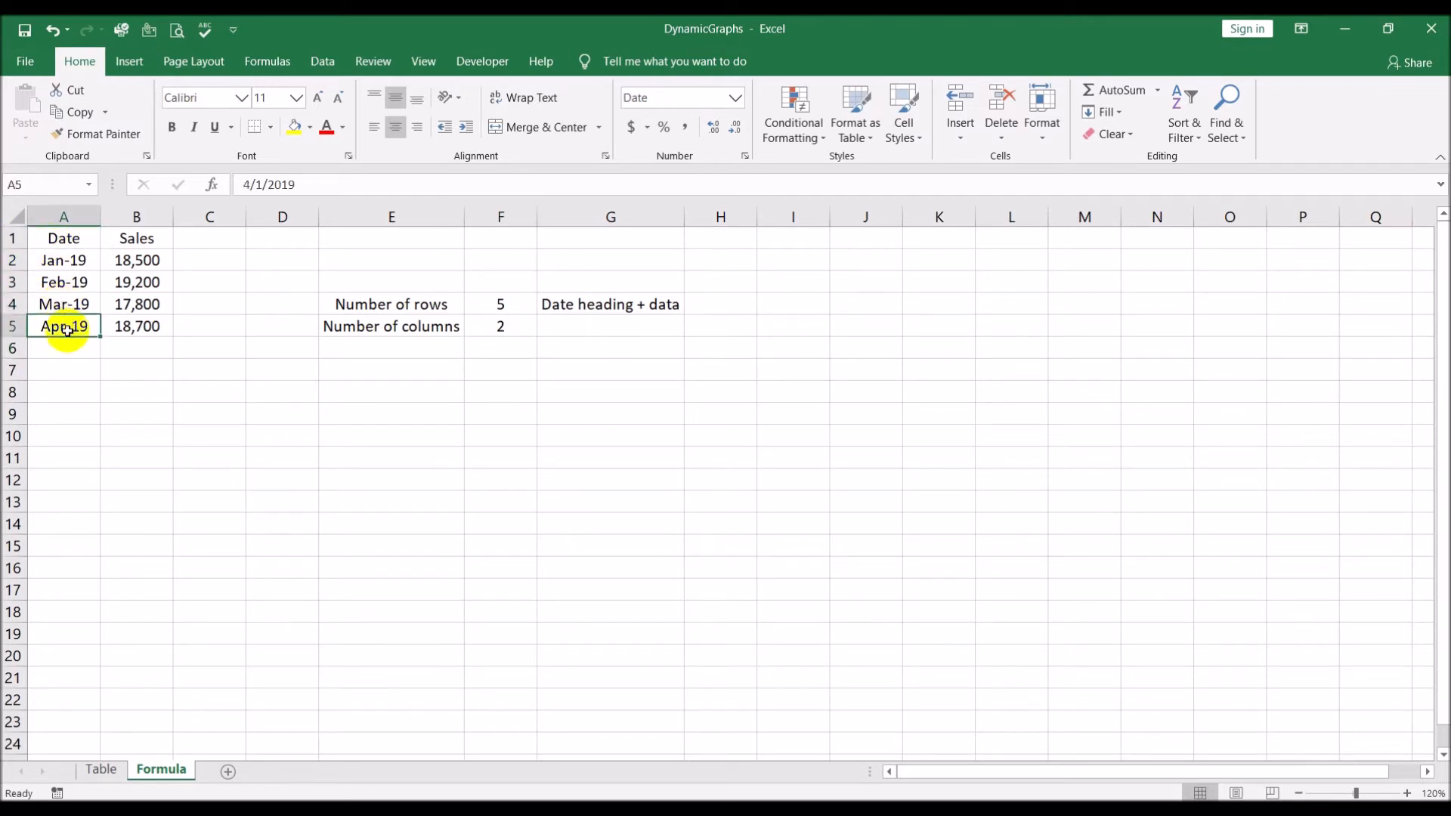
click(63, 214)
click(135, 214)
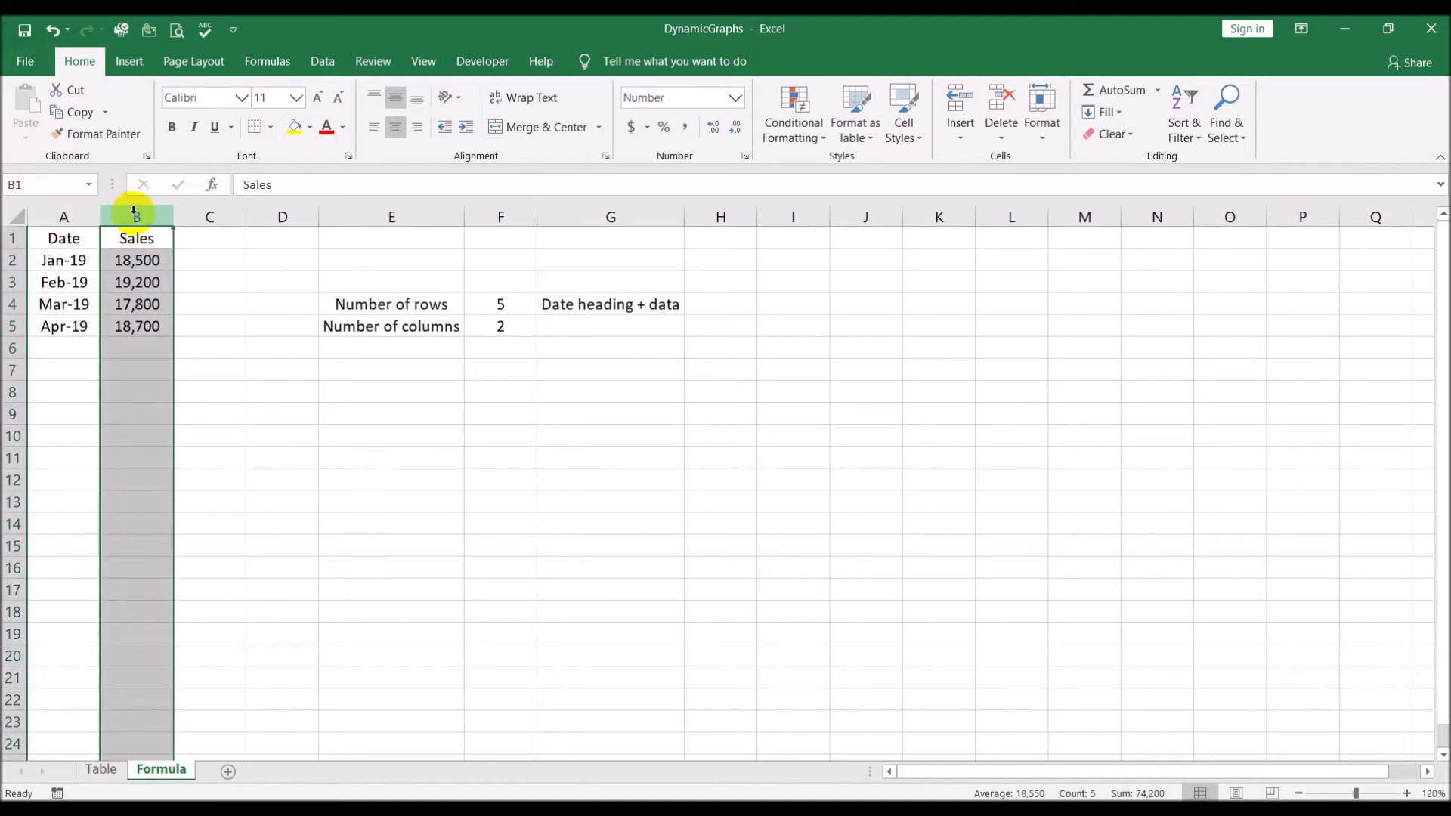
click(383, 453)
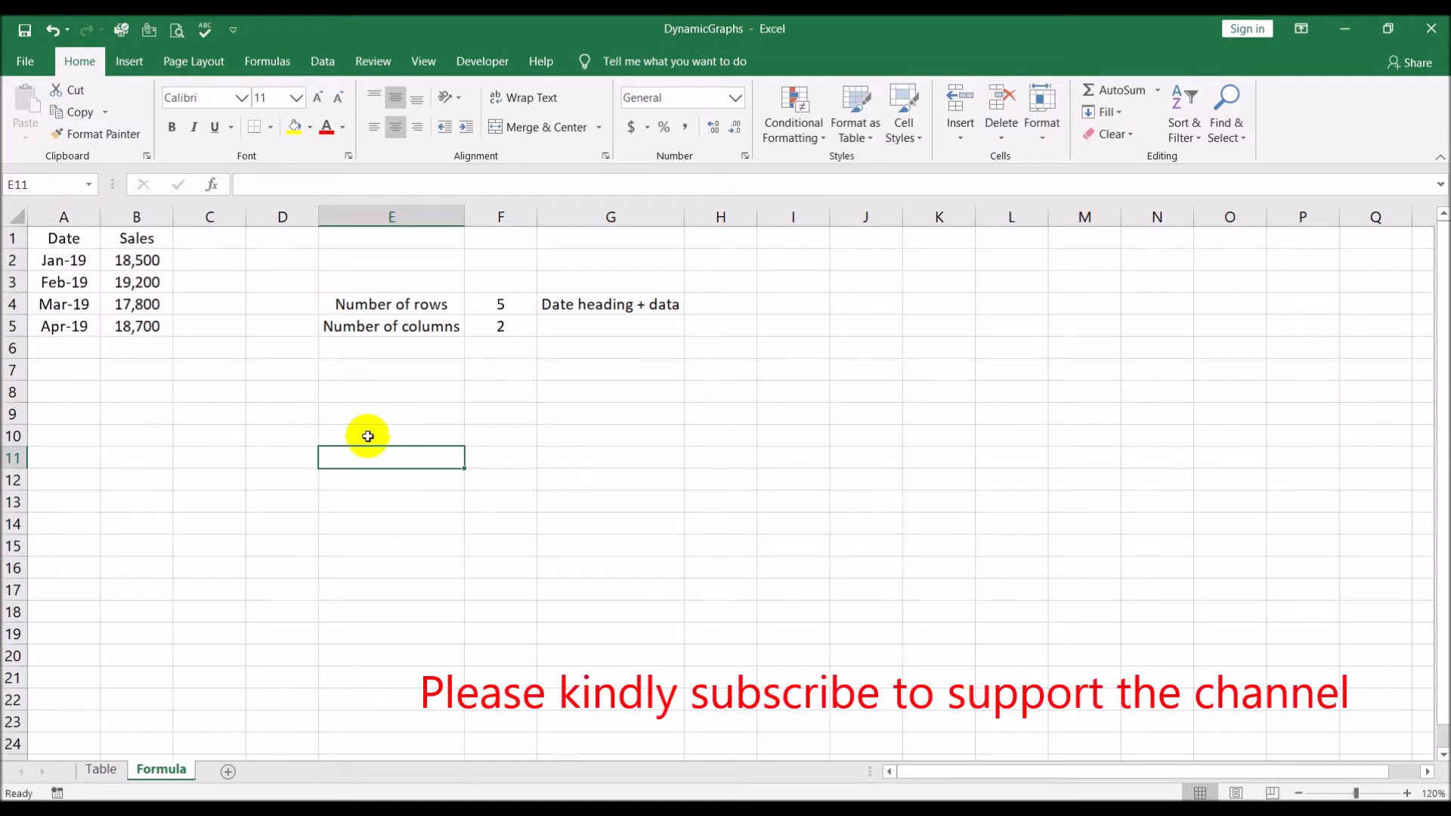
click(387, 387)
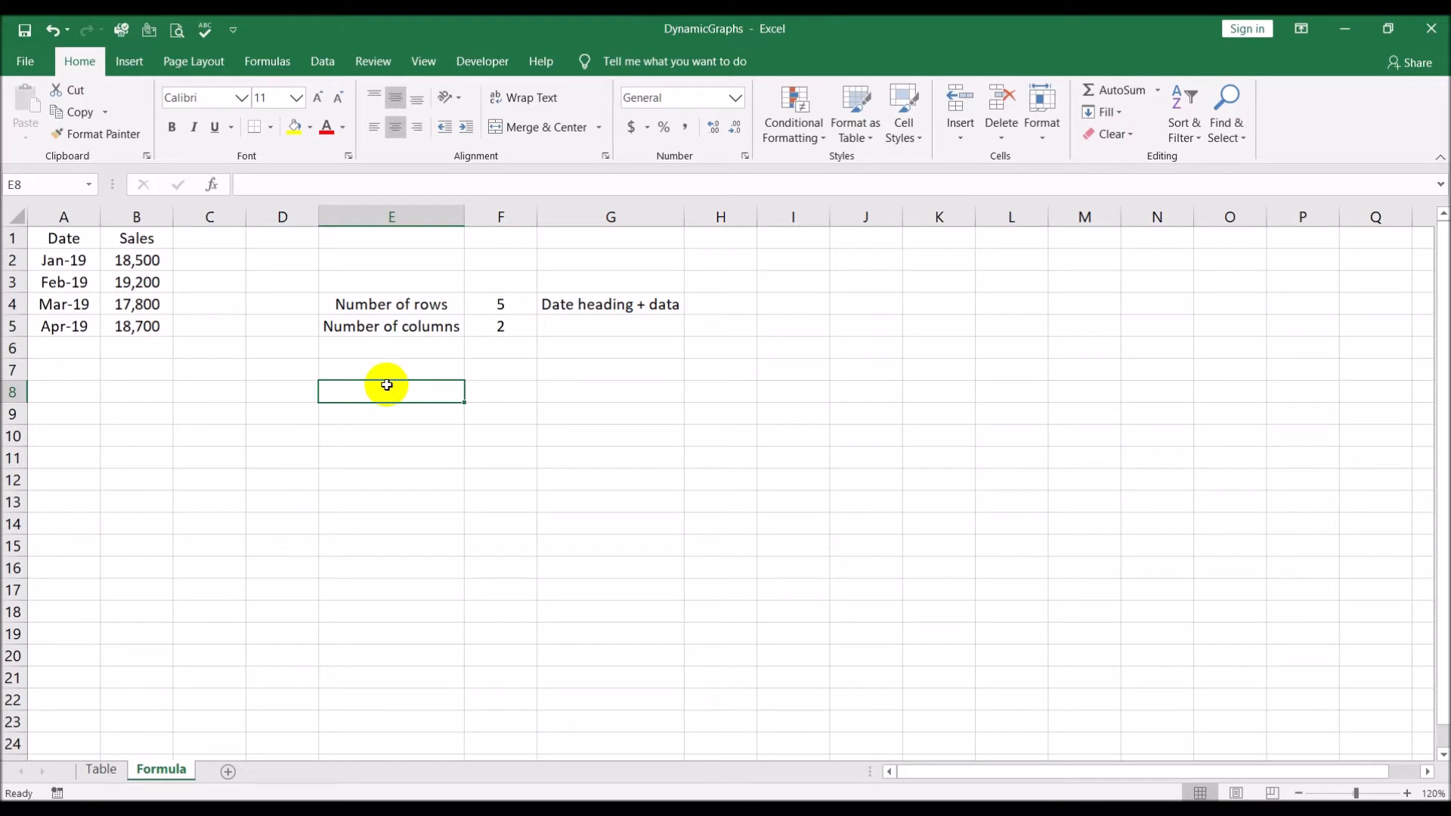
click(267, 61)
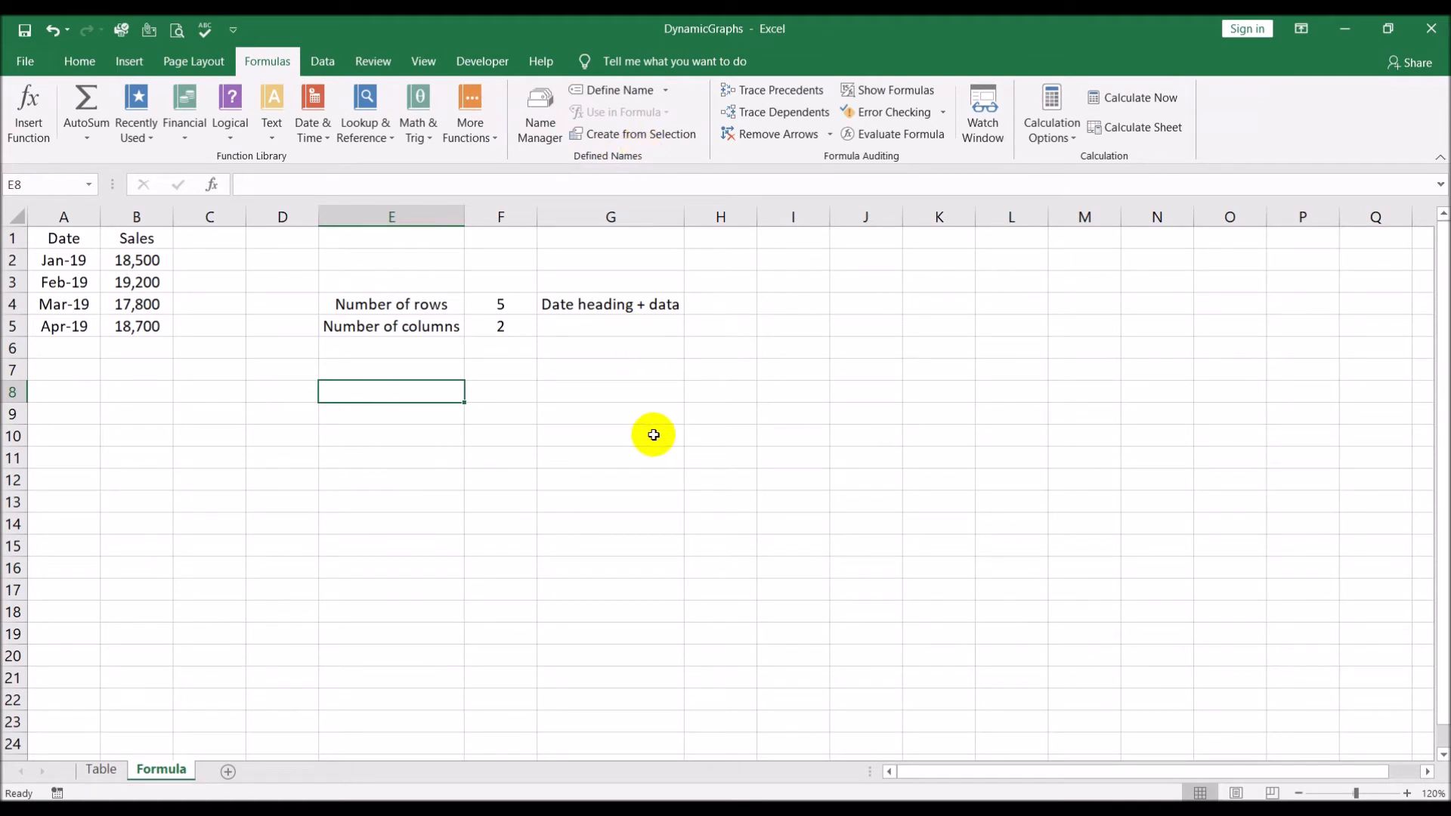
text(=off)
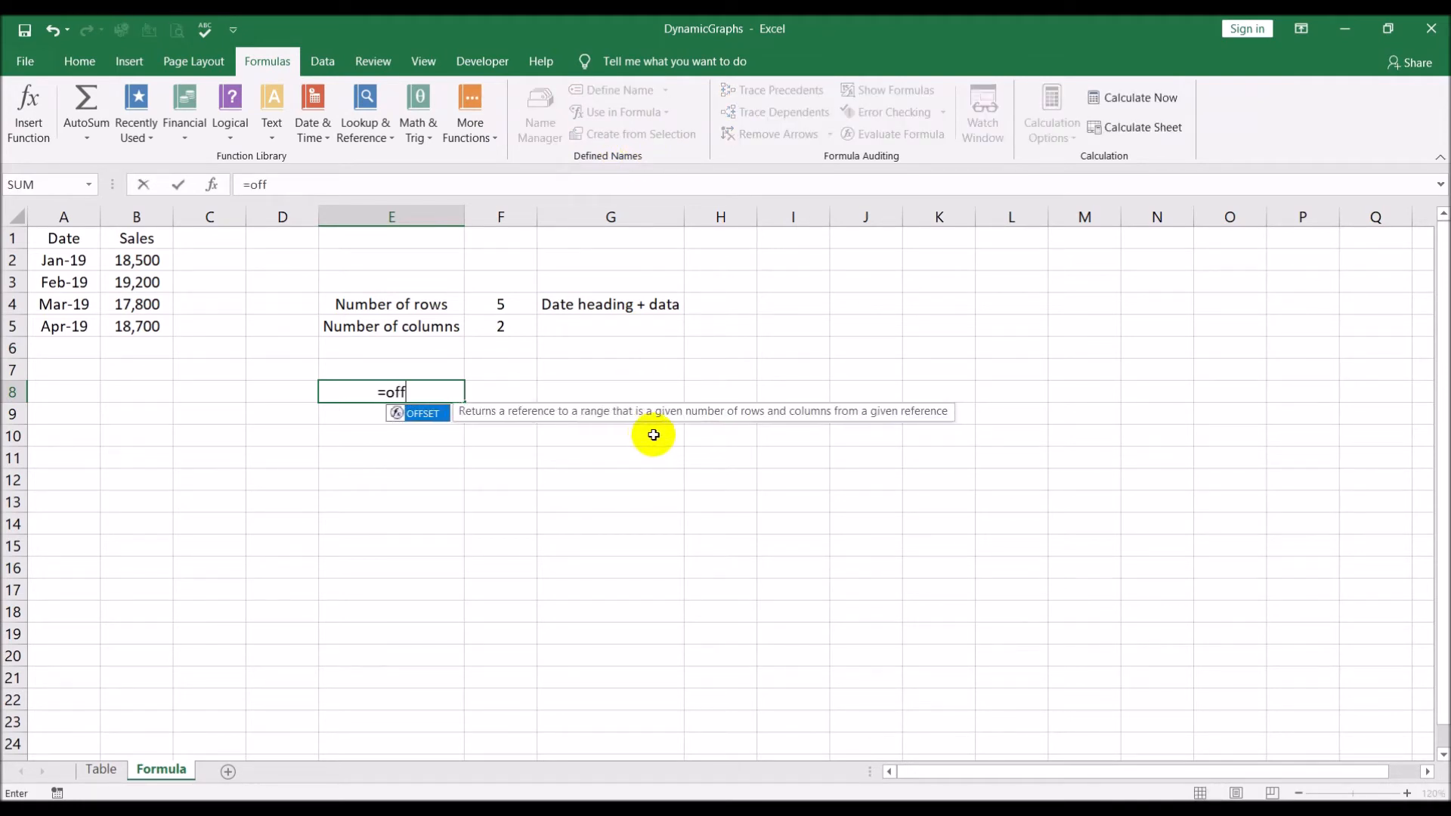
double_click(421, 414)
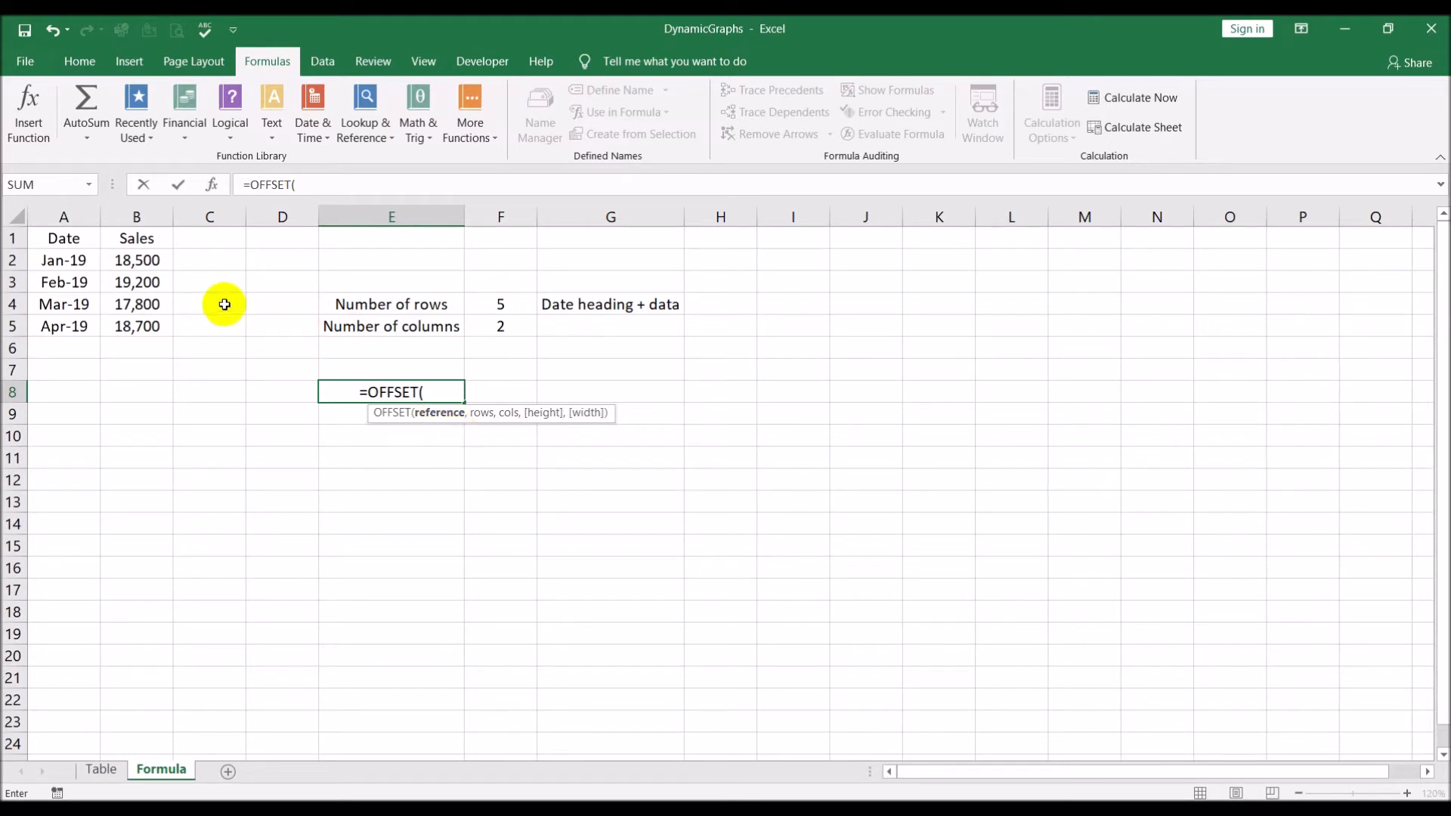
click(69, 235)
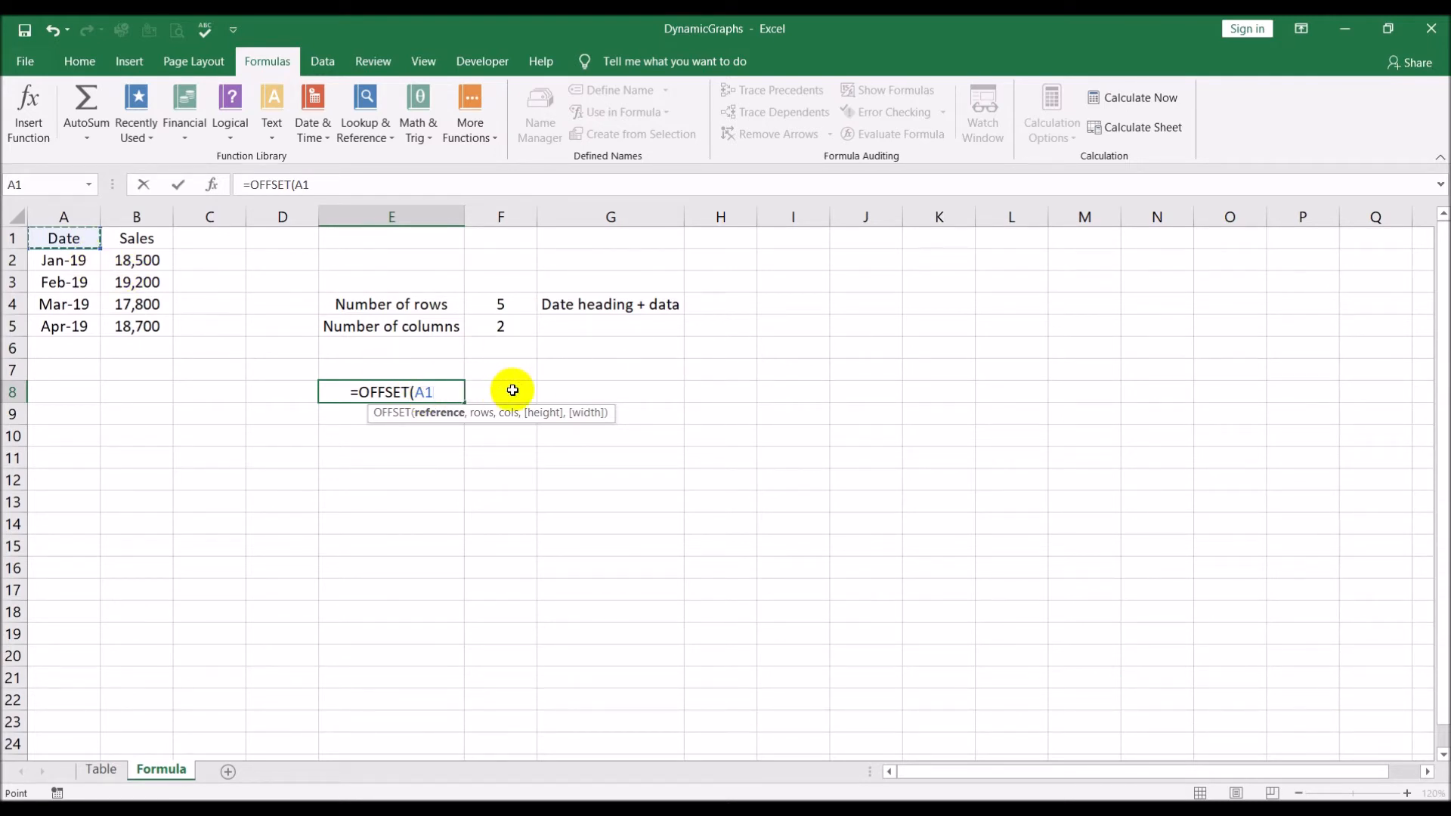
key(F4)
text(,)
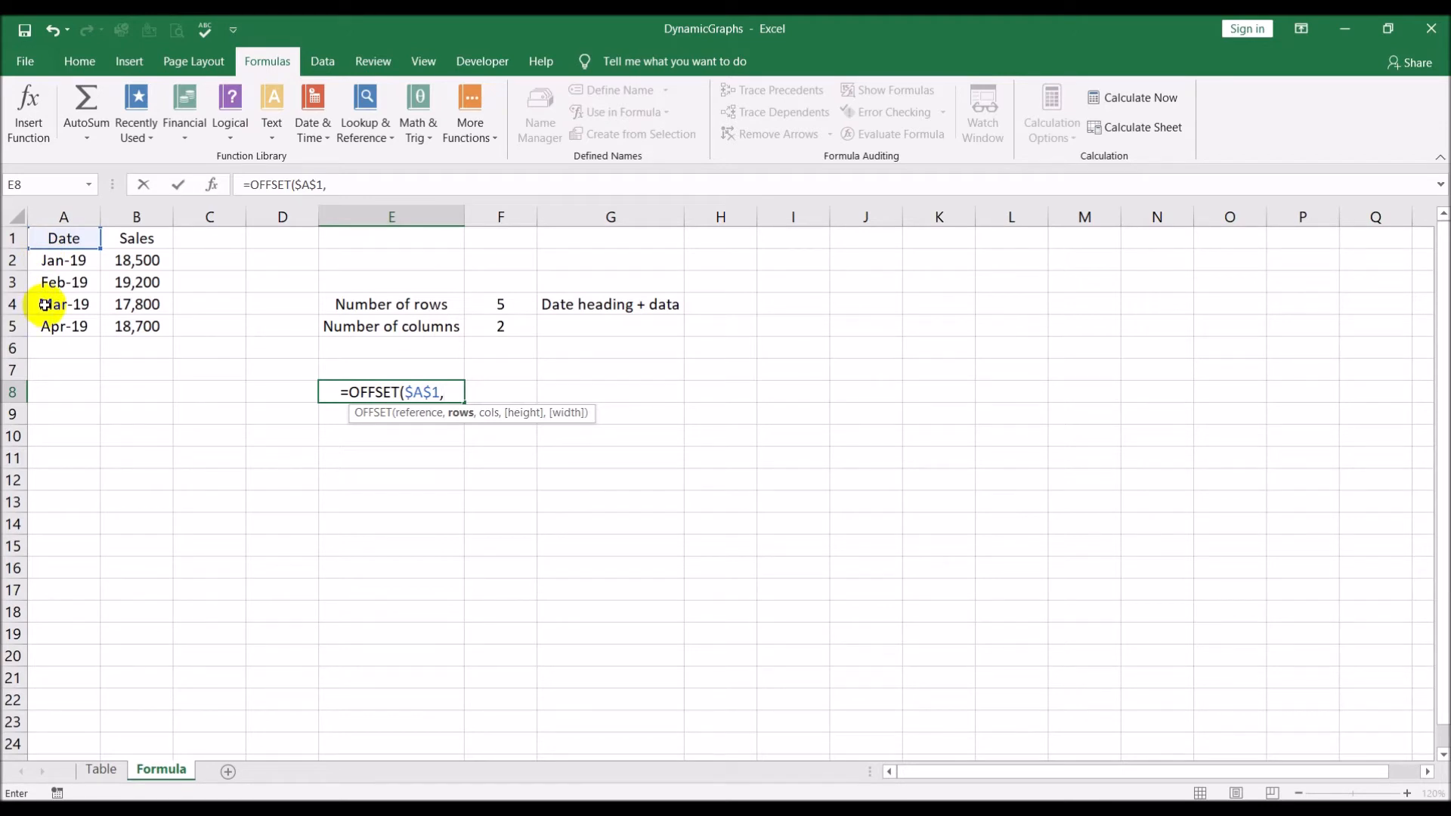
key(Escape)
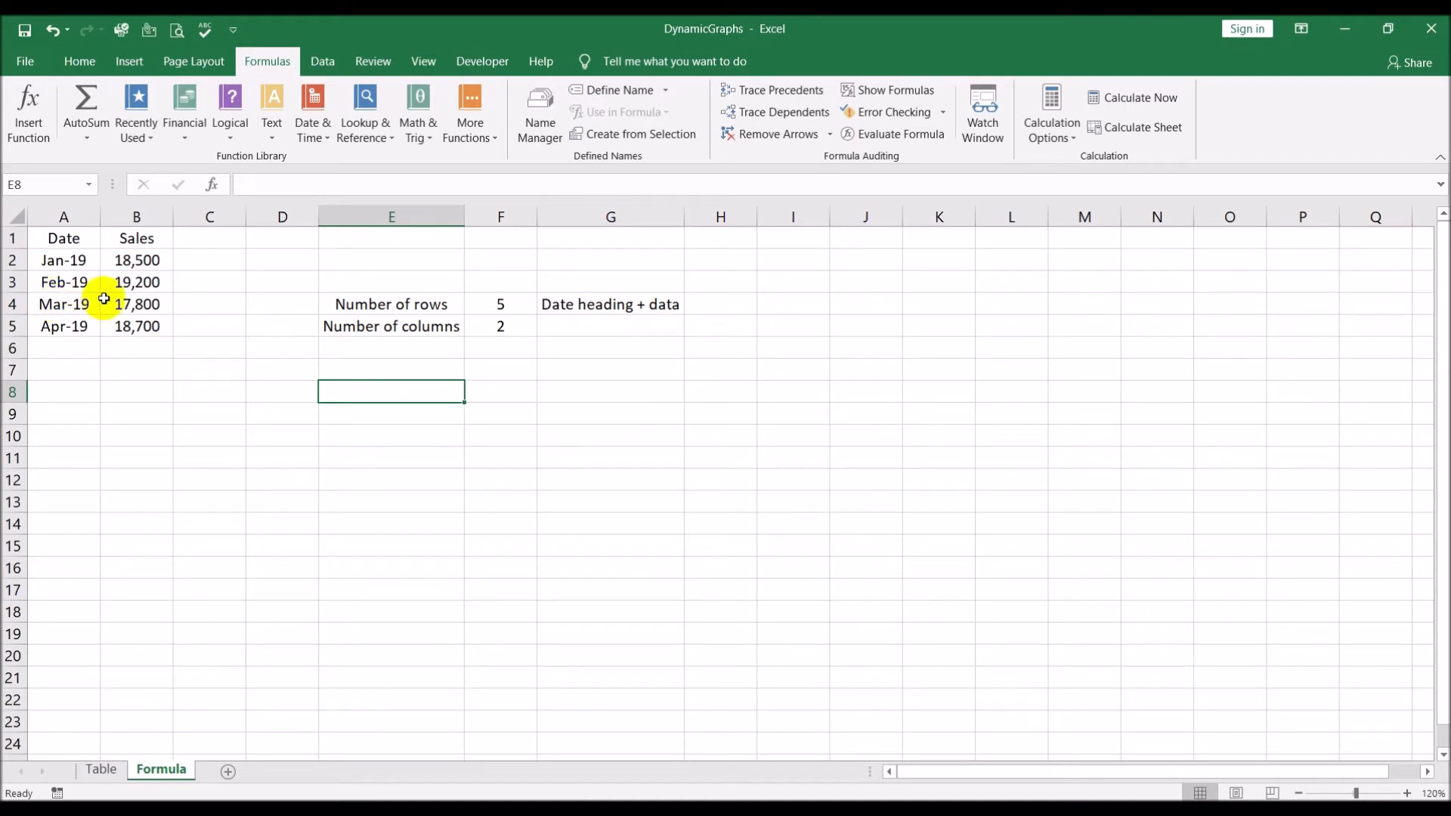
Enter the label "Y-Axis" in E8 and the label "X-Axis" in E9
text(Y-Axis)
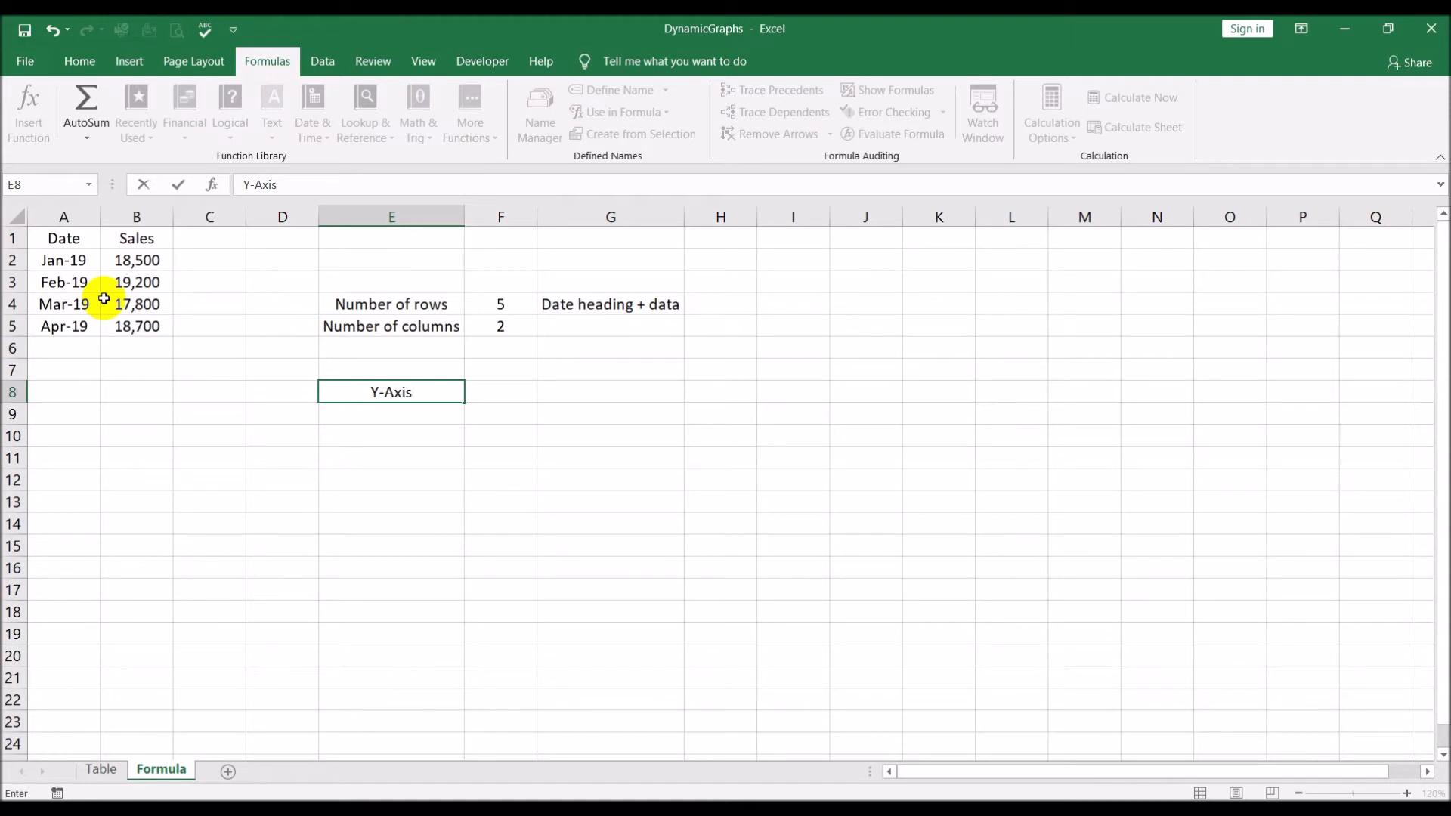
key(Return)
key(Up)
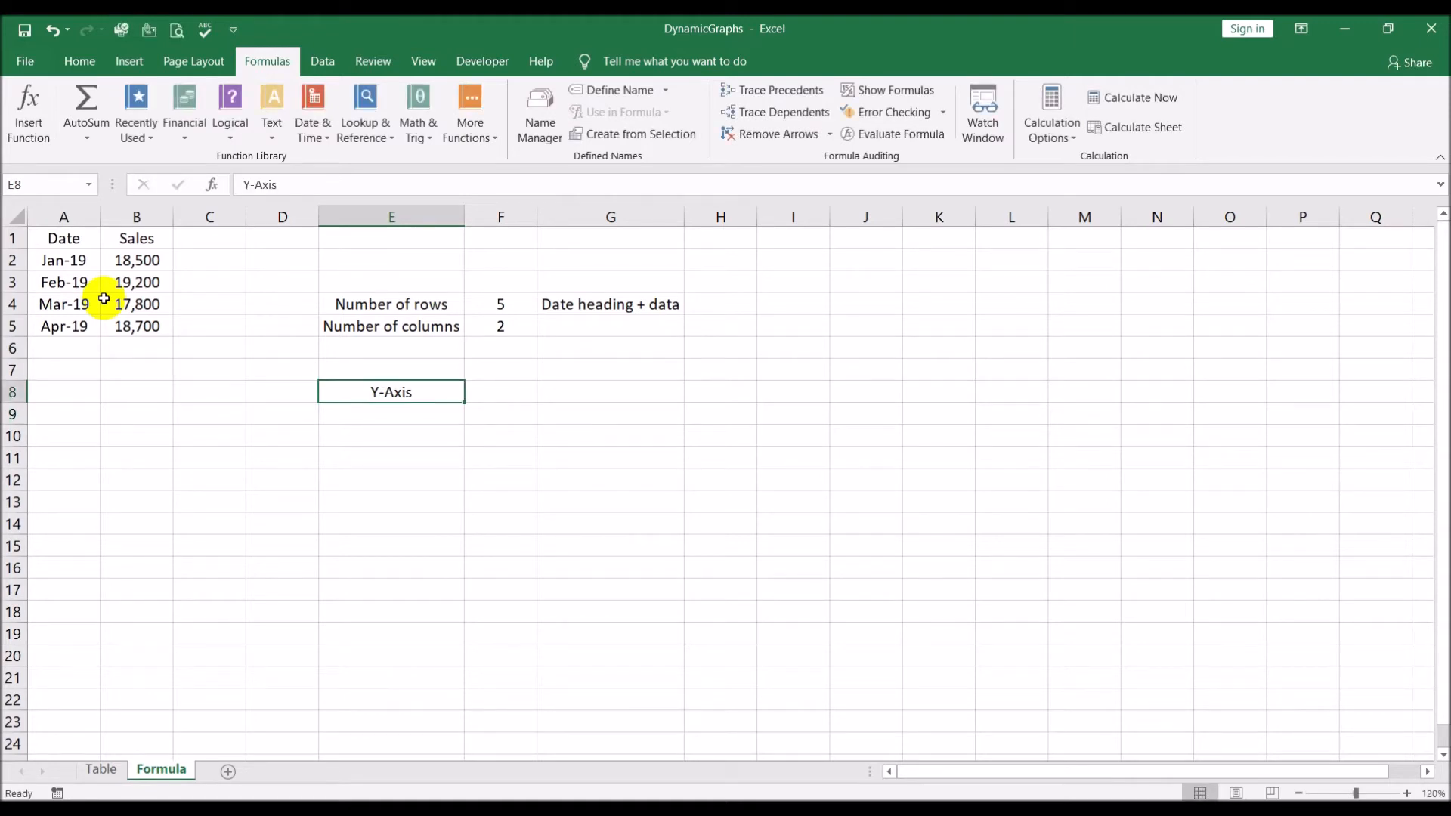
key(Down)
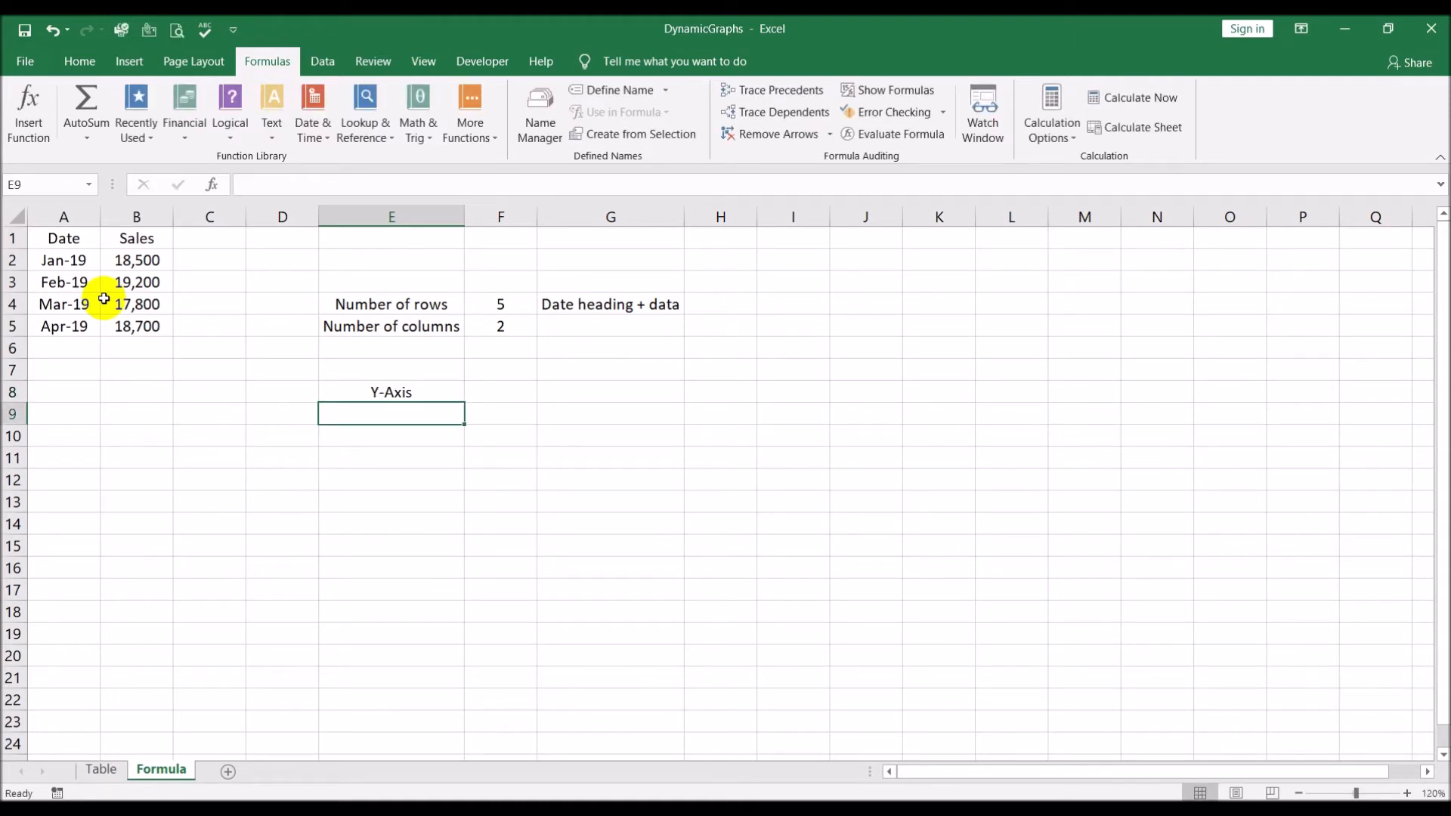
text(X-Axis)
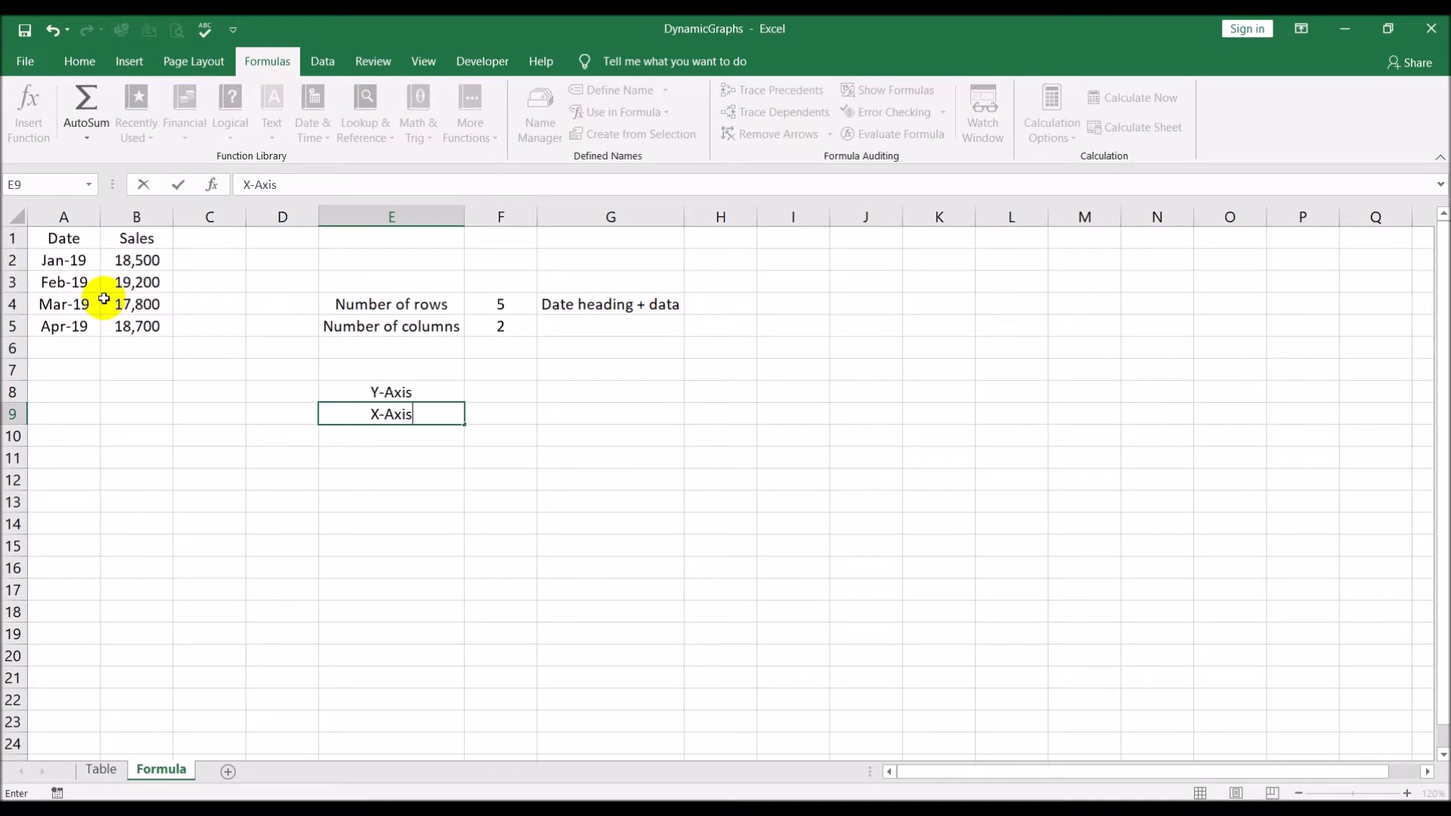
key(Return)
key(Up)
key(Up)
key(Right)
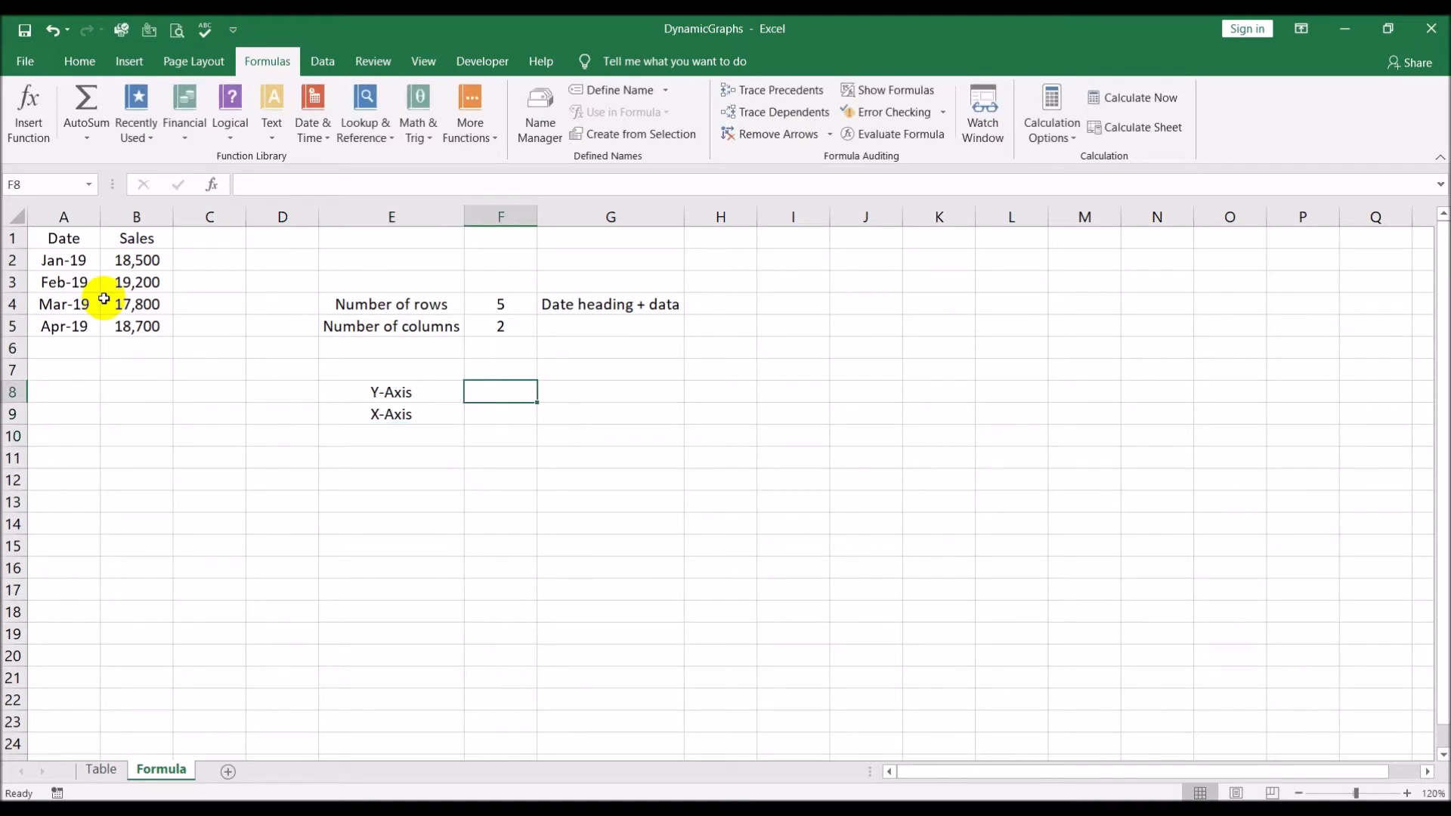
Compare the date and sales values on the Formula sheet with the axes of the Sales chart on the Table sheet
click(99, 770)
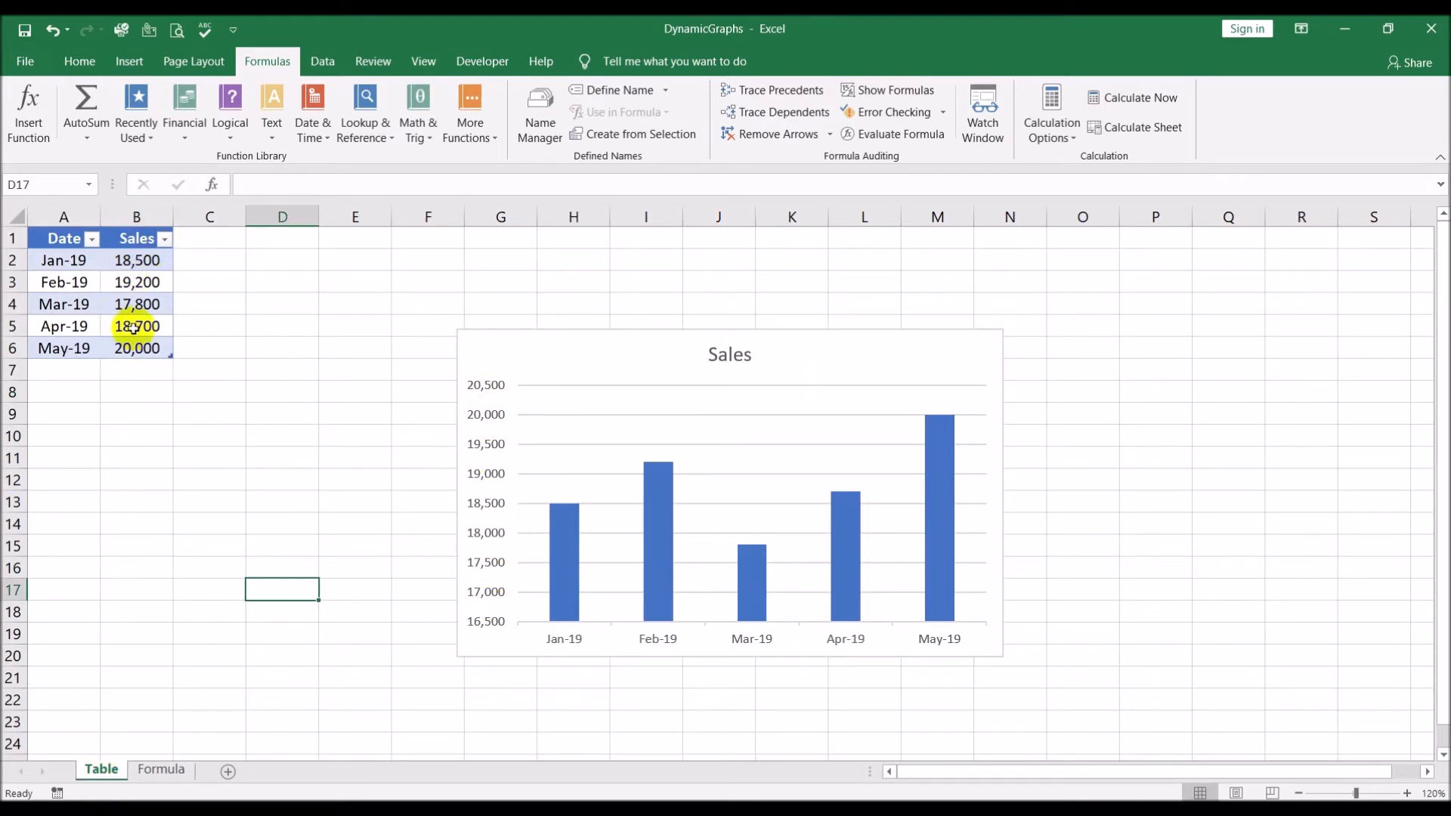
click(179, 766)
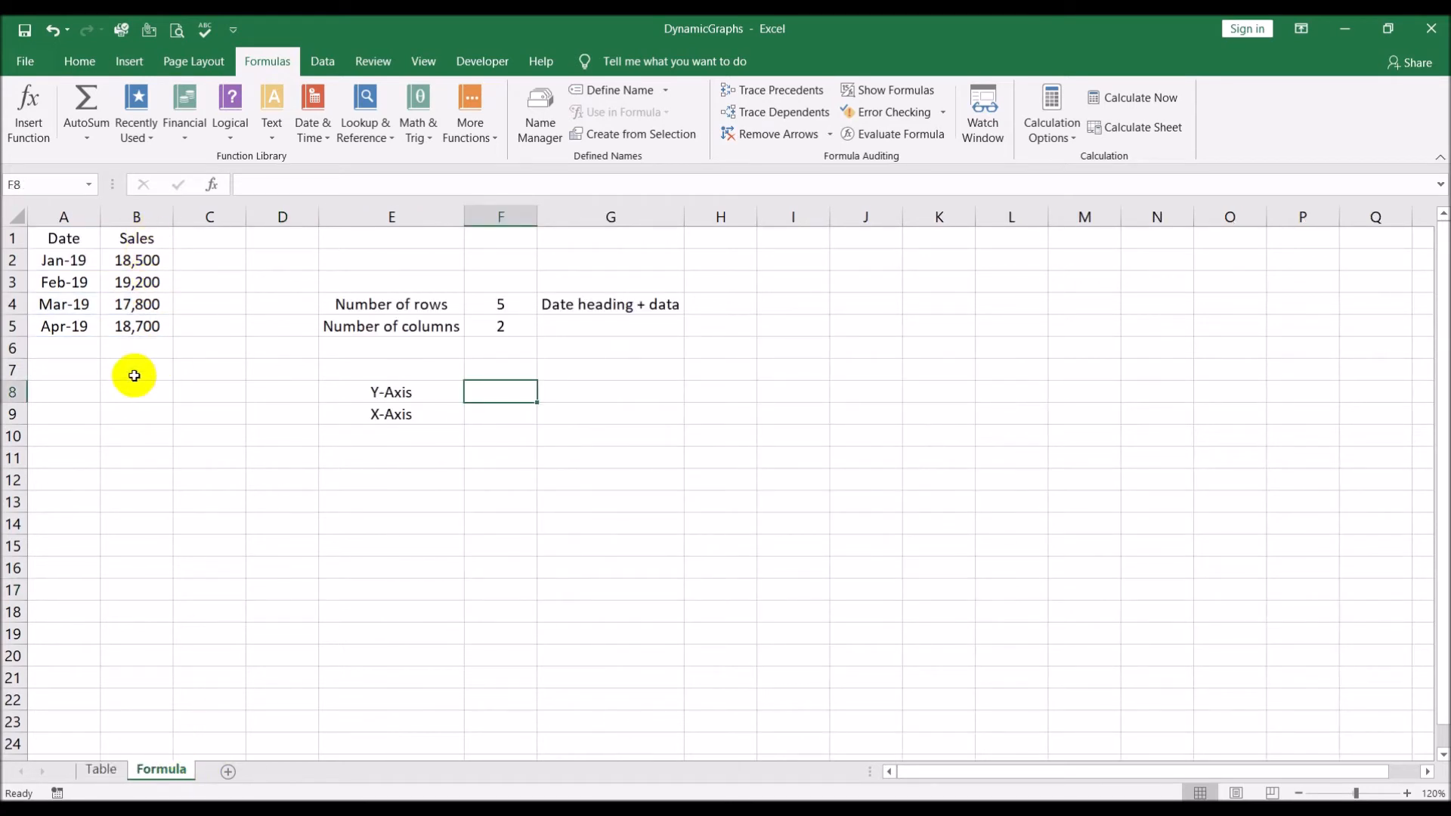
click(139, 217)
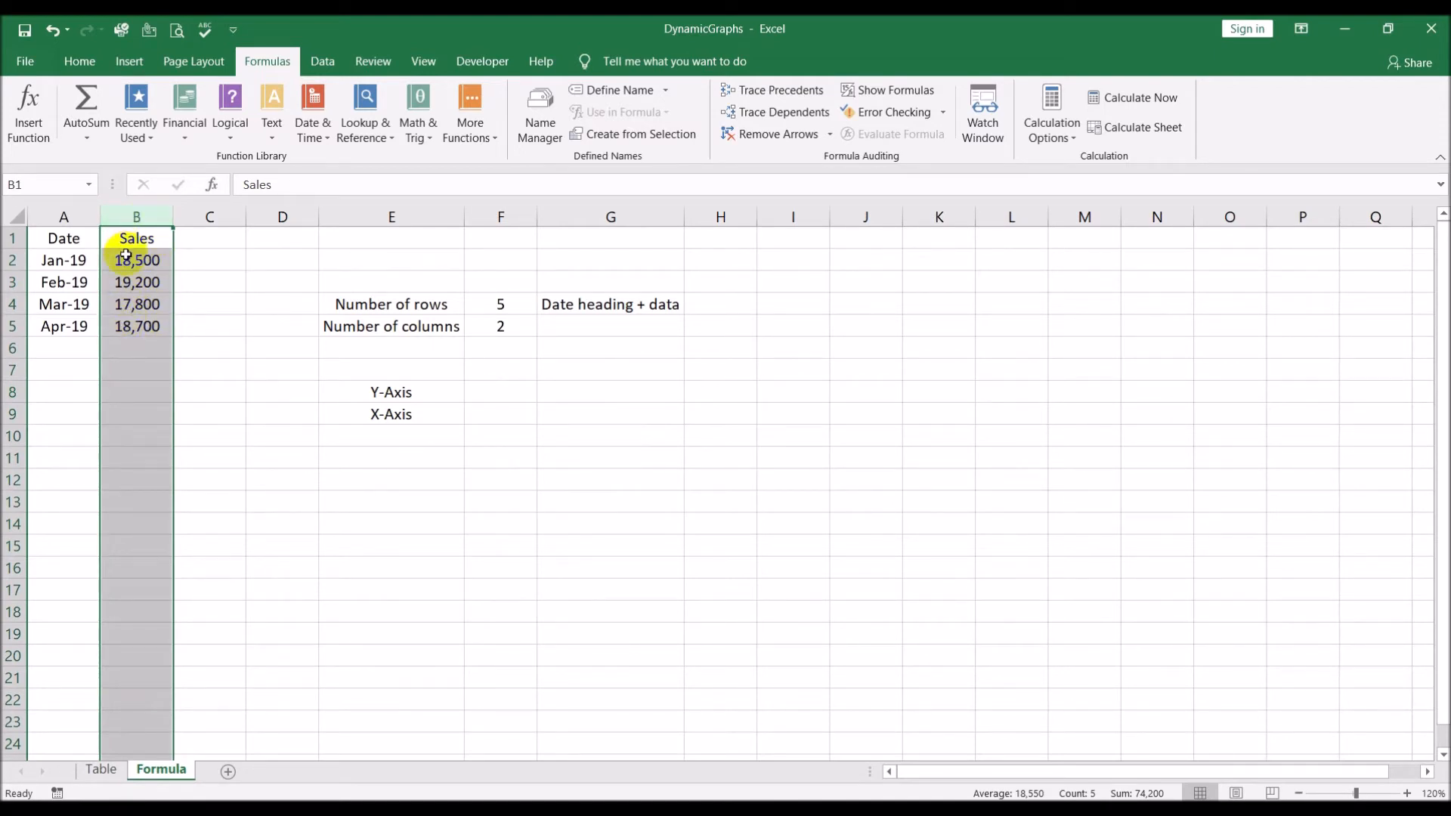
click(34, 260)
click(46, 284)
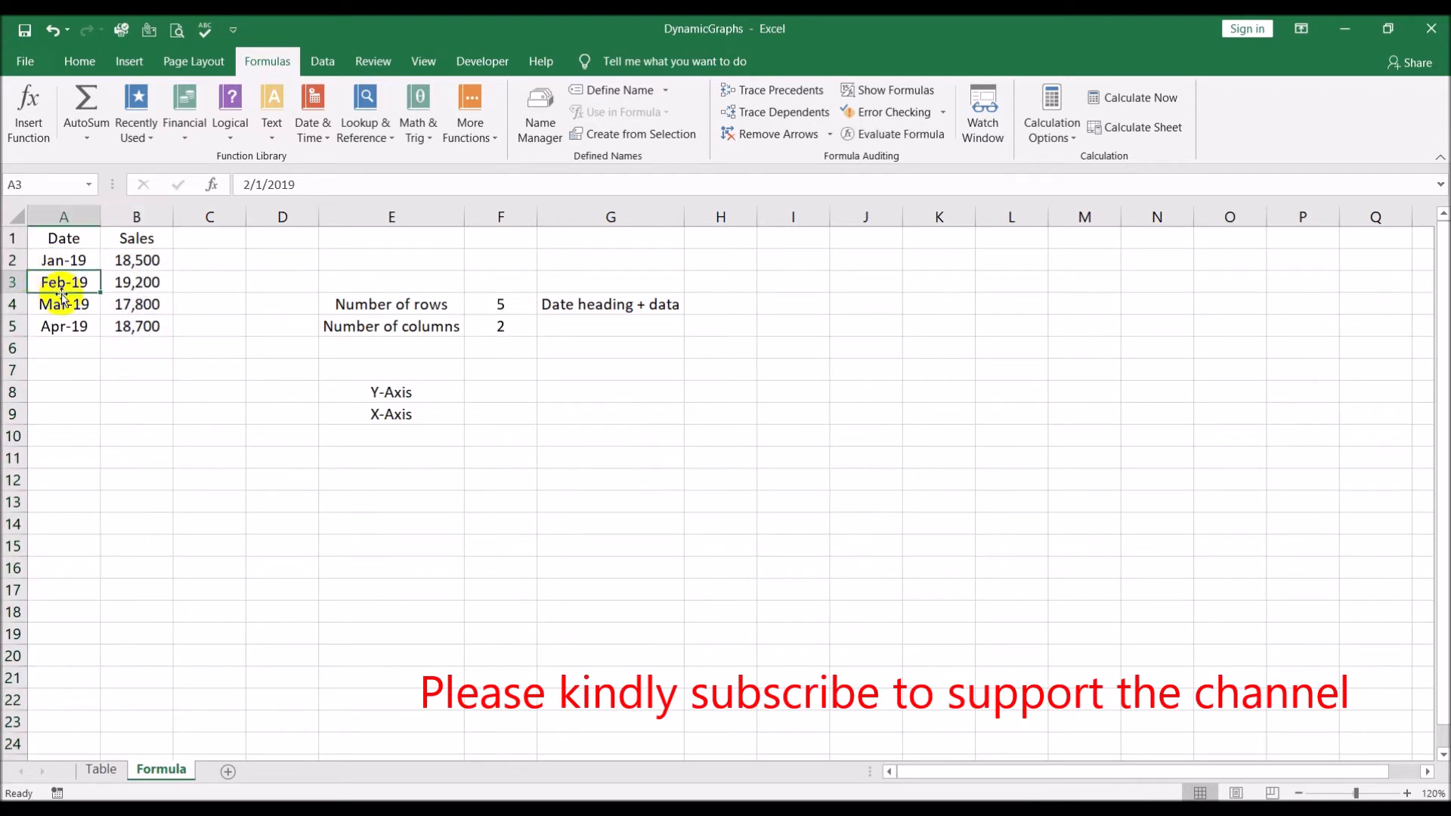
click(54, 305)
click(56, 341)
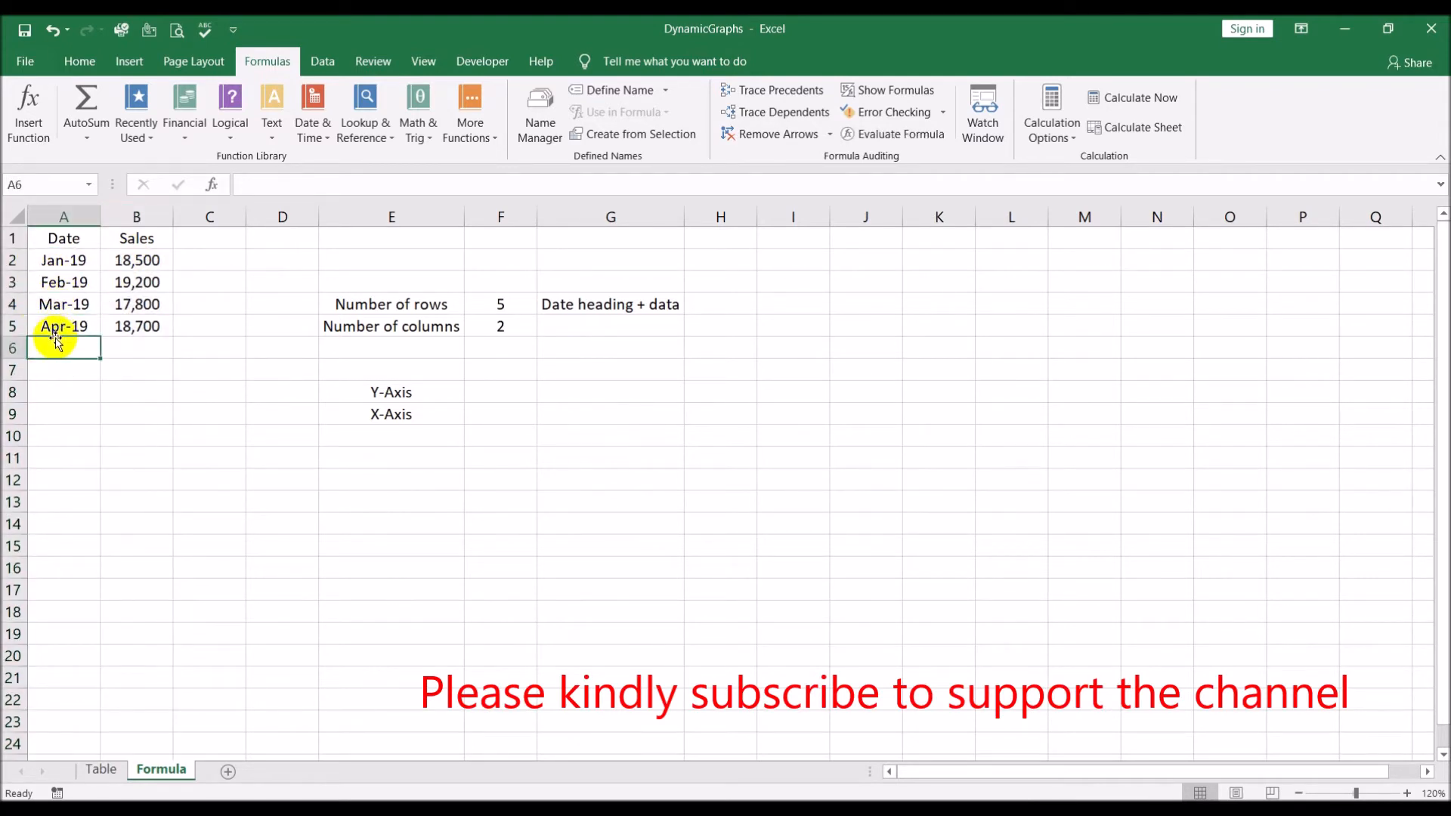
click(58, 326)
click(61, 303)
click(65, 281)
click(68, 257)
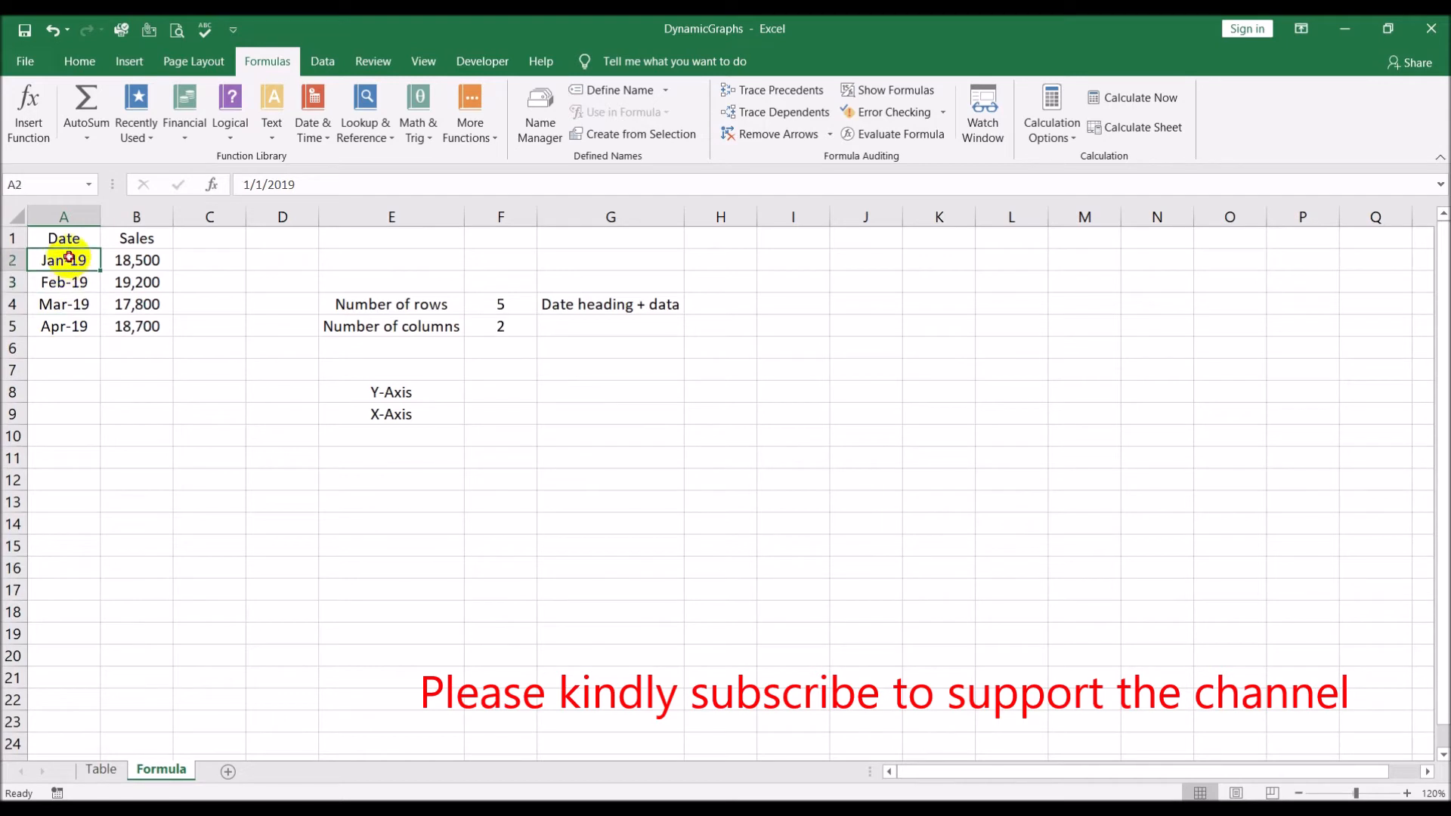
drag(68, 257, 75, 325)
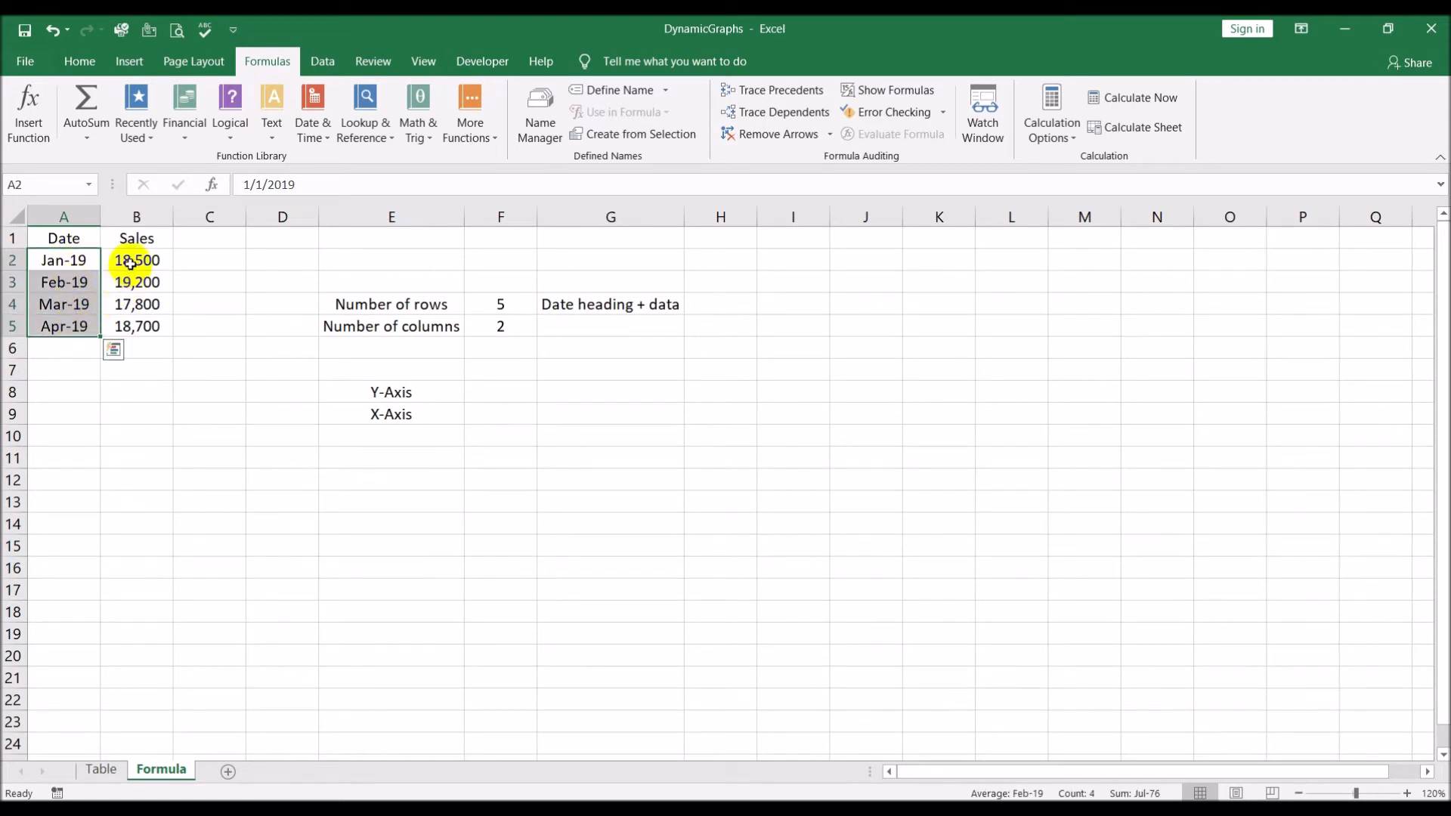
drag(130, 262, 131, 324)
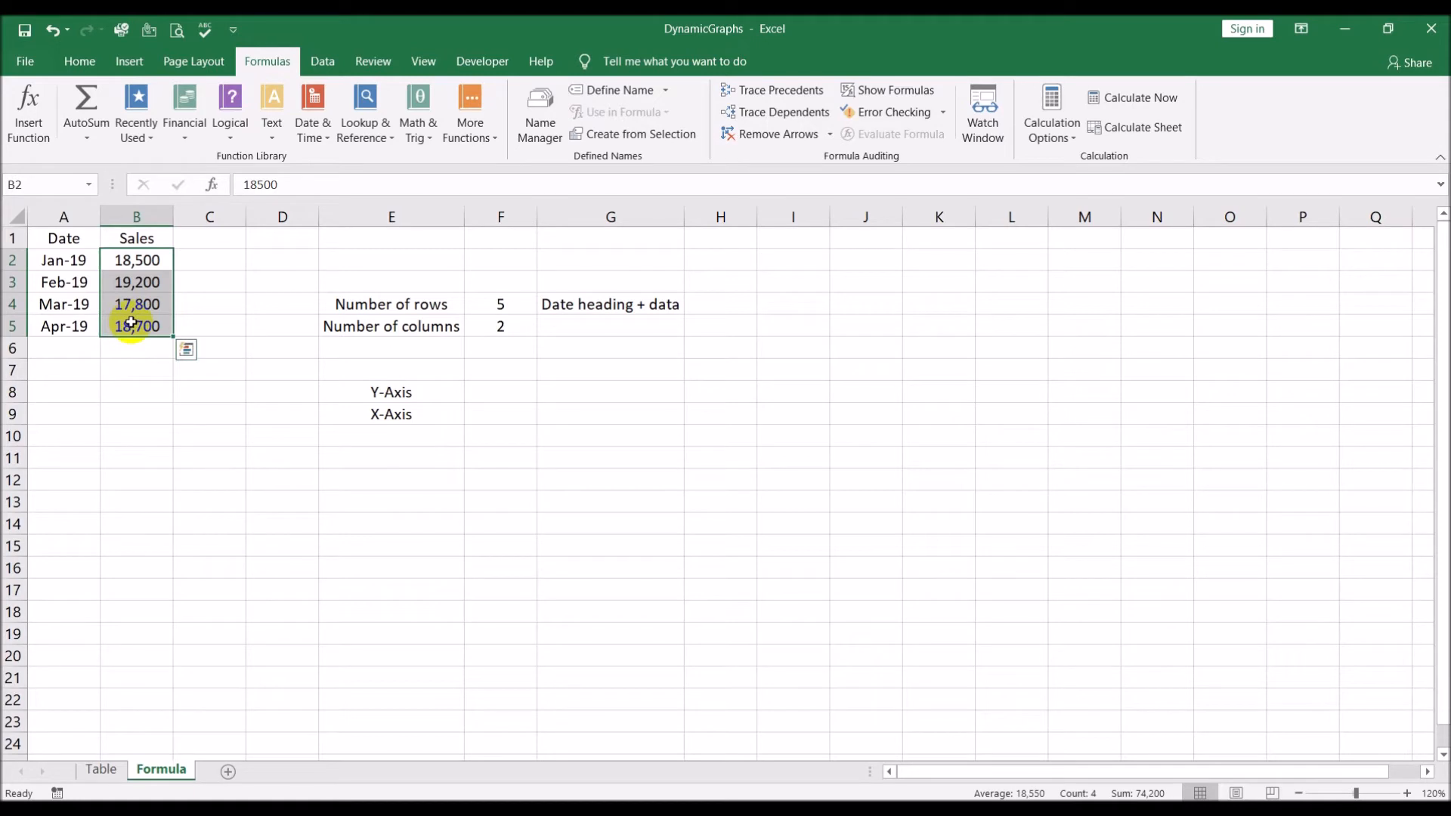
drag(41, 261, 66, 311)
click(101, 768)
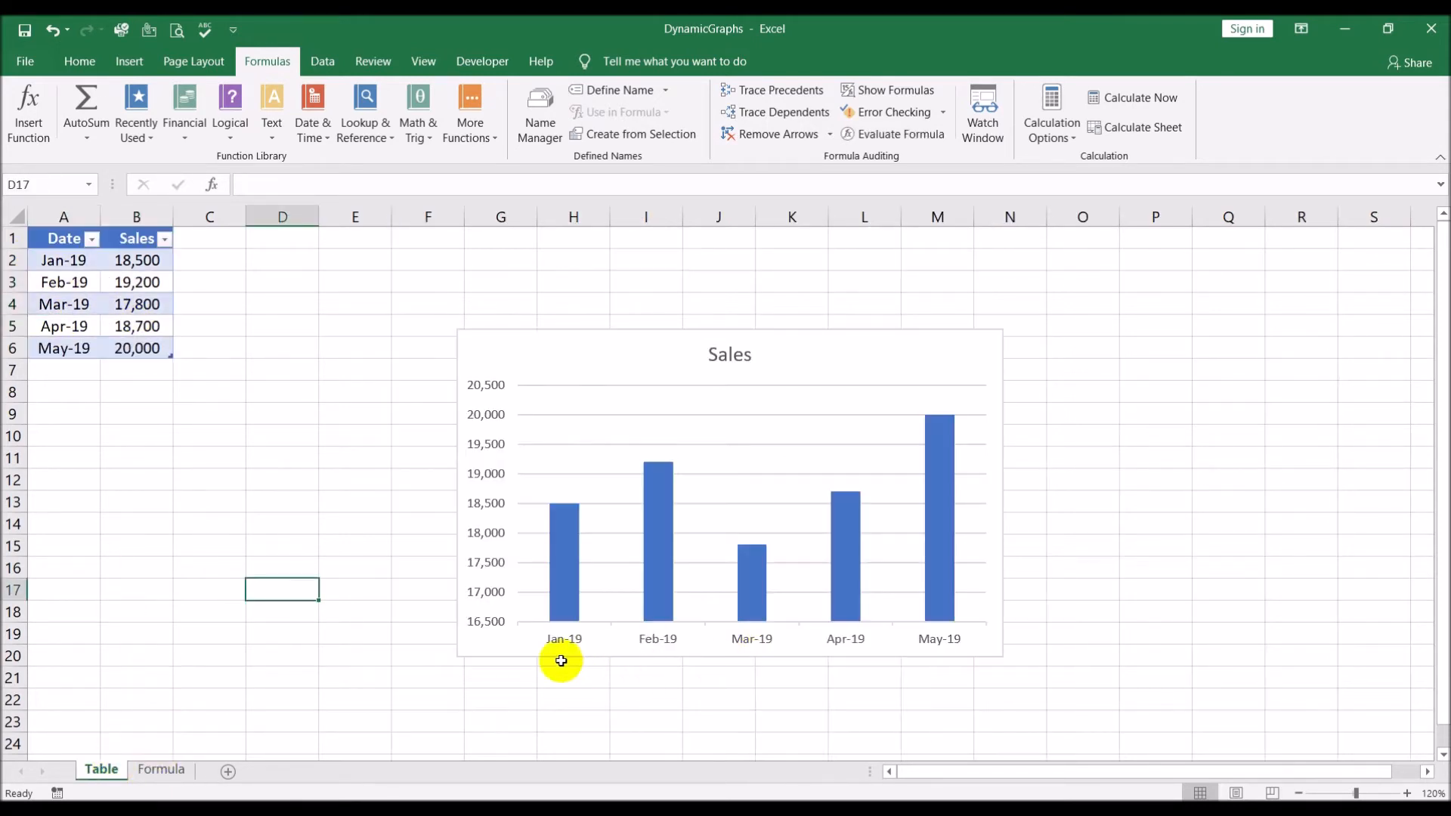
click(163, 769)
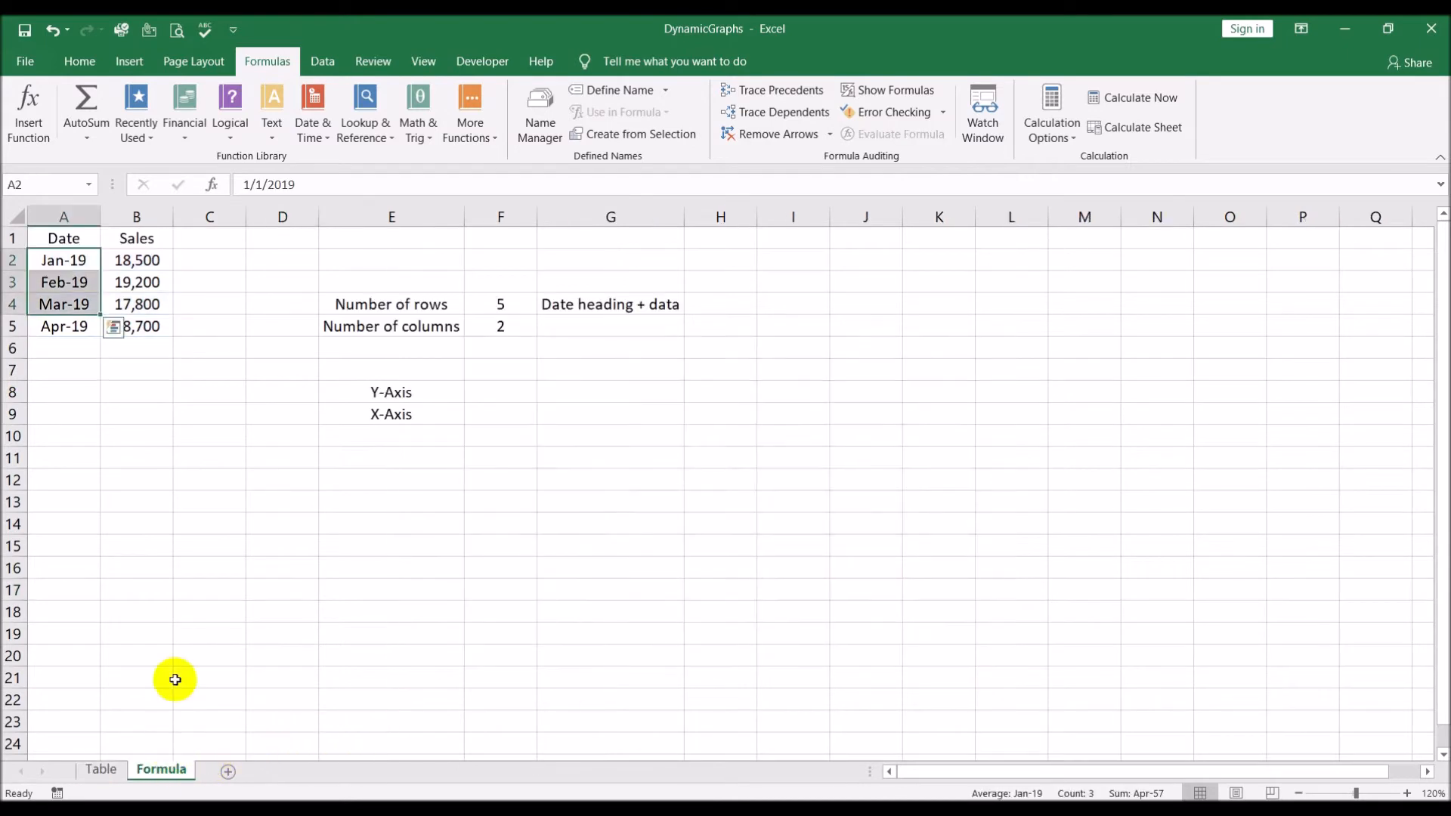
click(137, 261)
drag(136, 261, 139, 324)
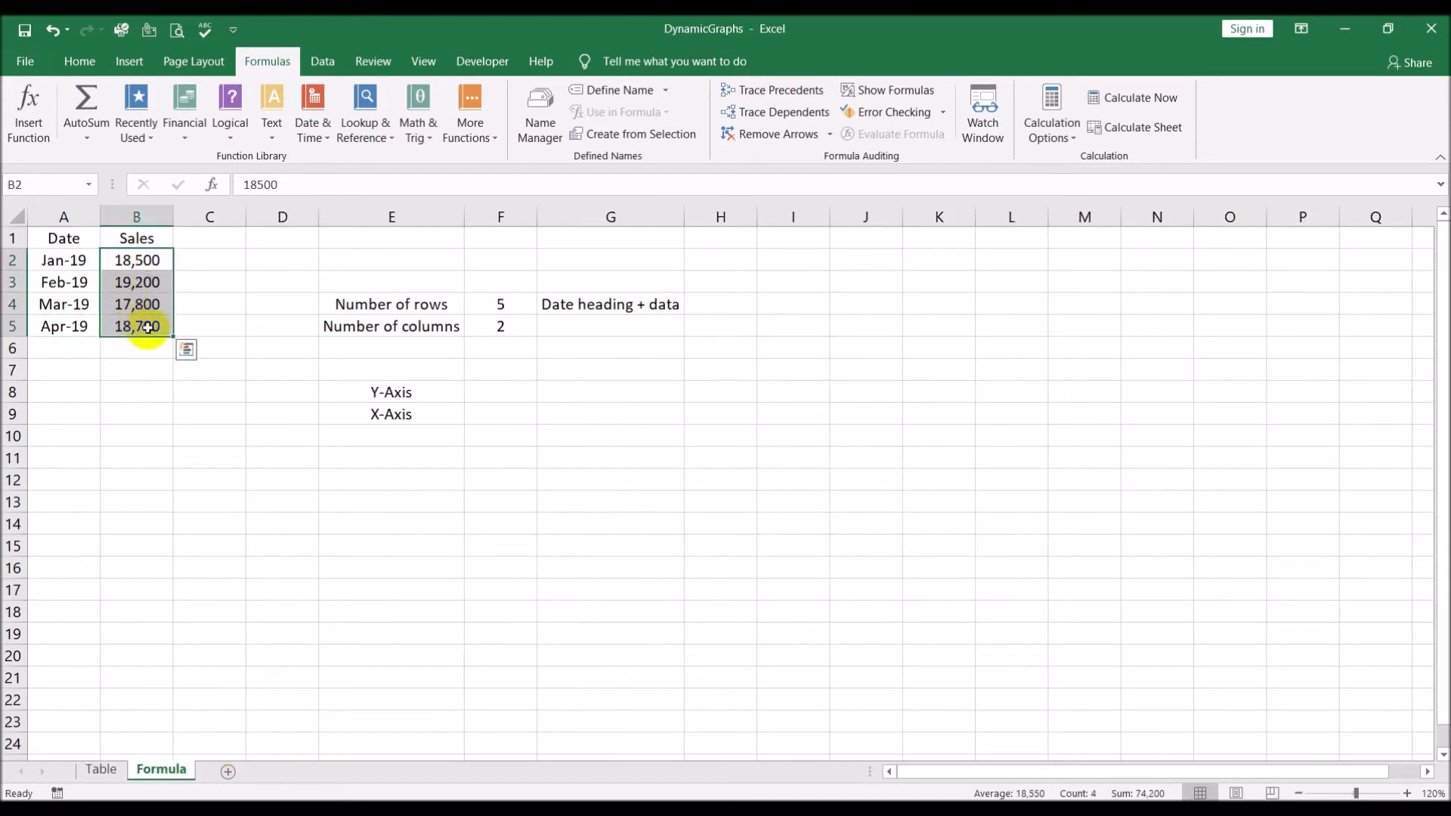
click(100, 769)
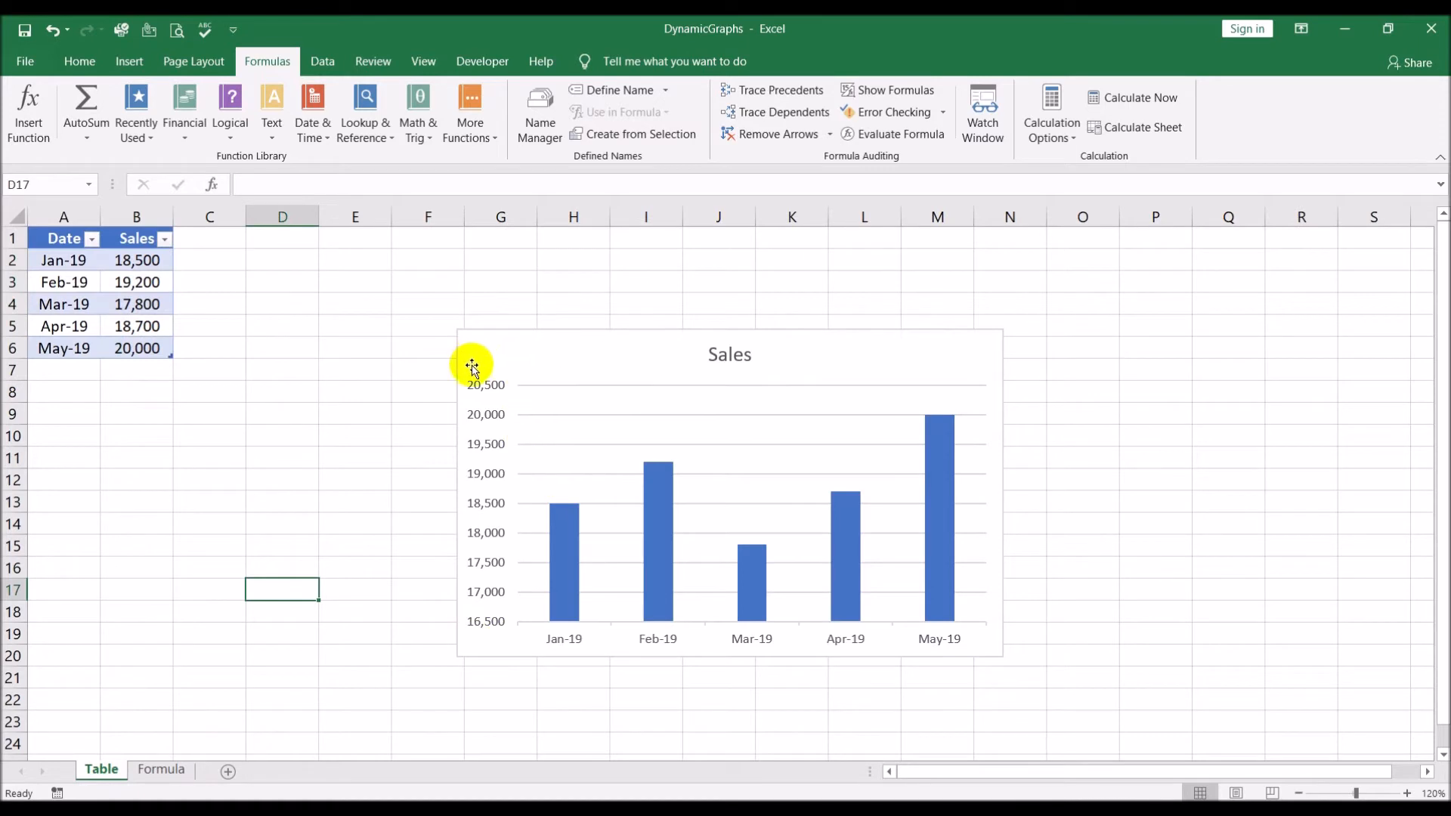
click(160, 769)
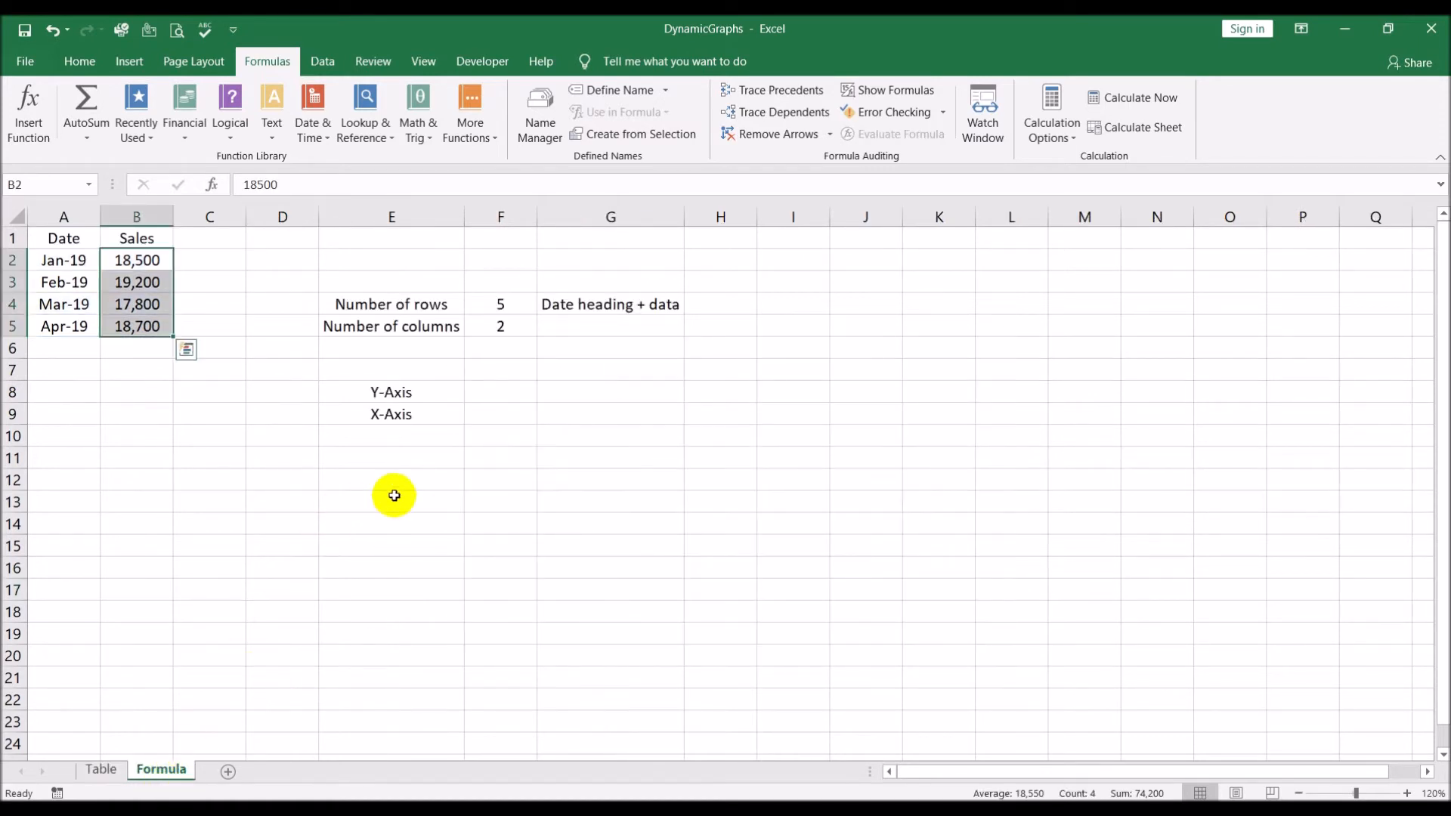
Start an OFFSET formula in F8, beside the Y-Axis label, with the absolute reference $B$2 as its starting cell
click(393, 496)
click(500, 388)
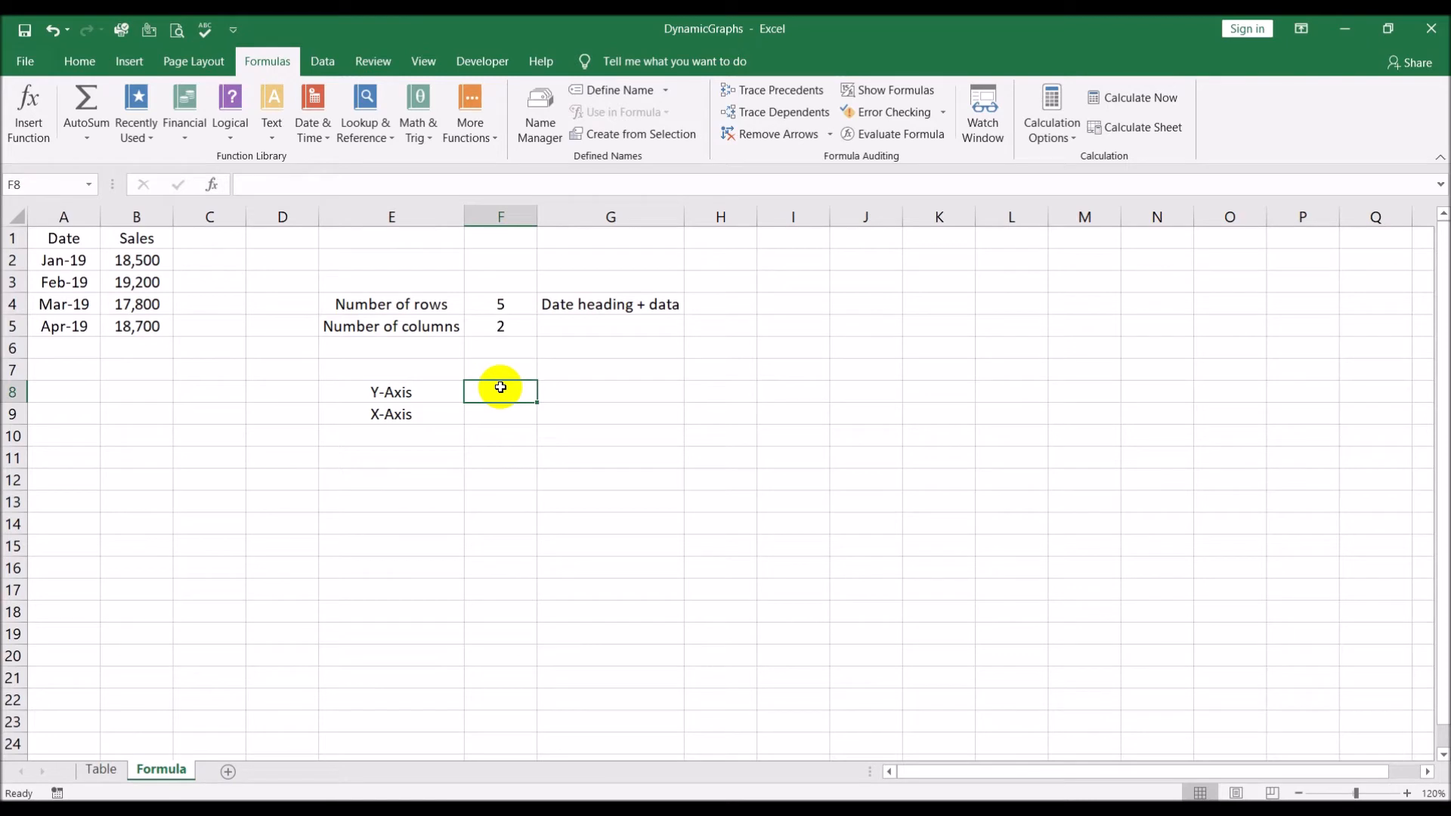
text(=)
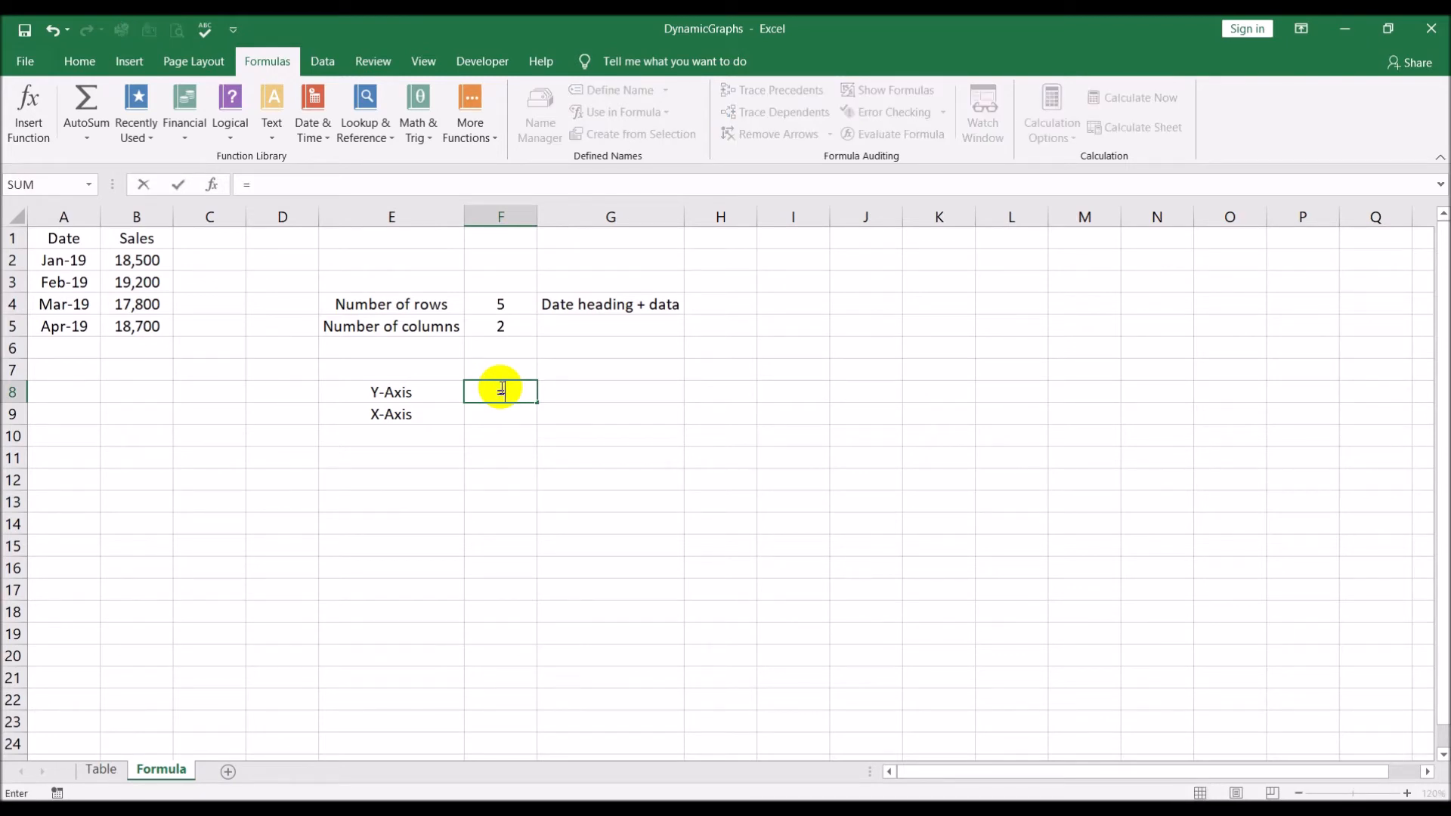
text(off)
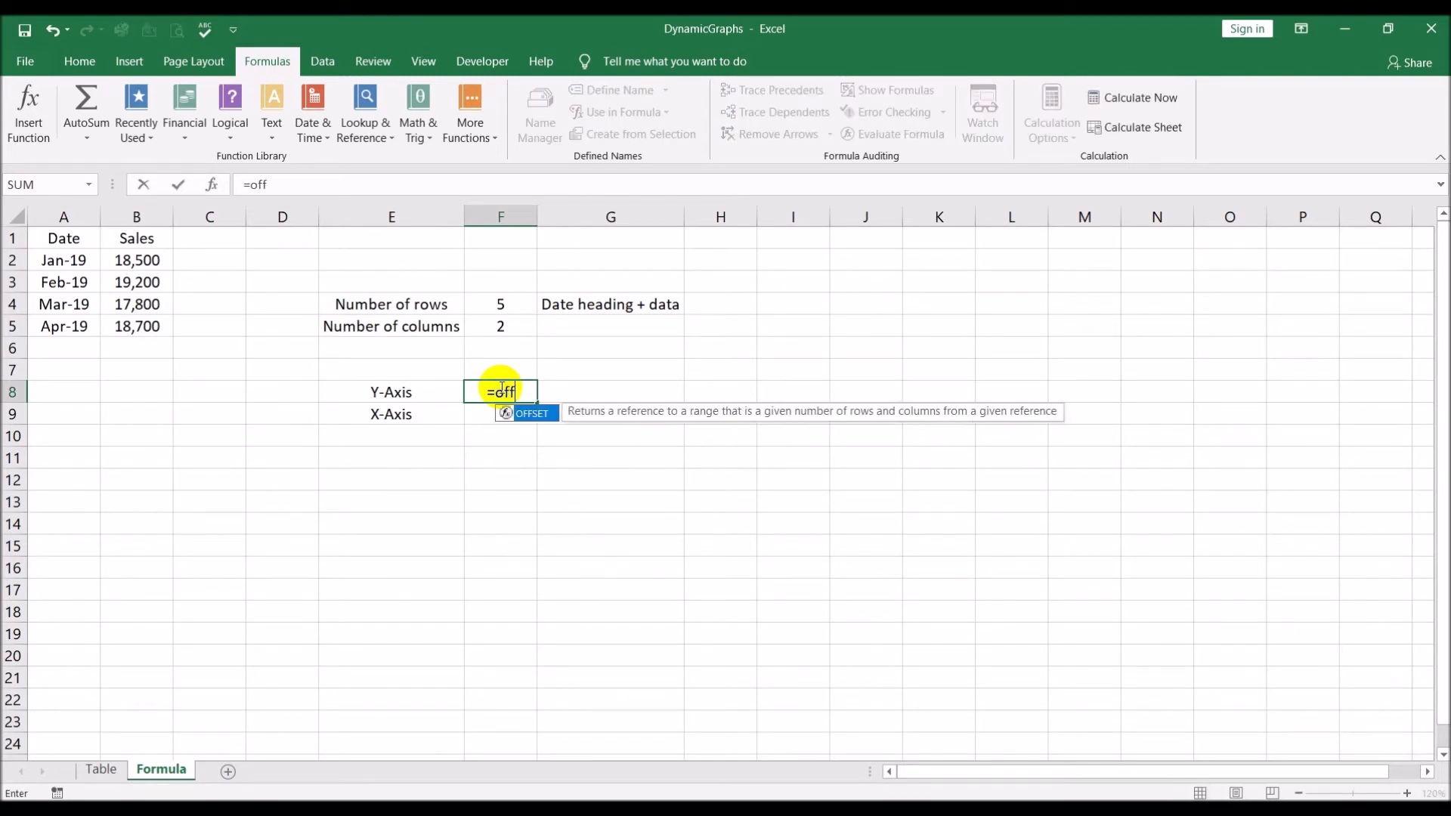
double_click(550, 417)
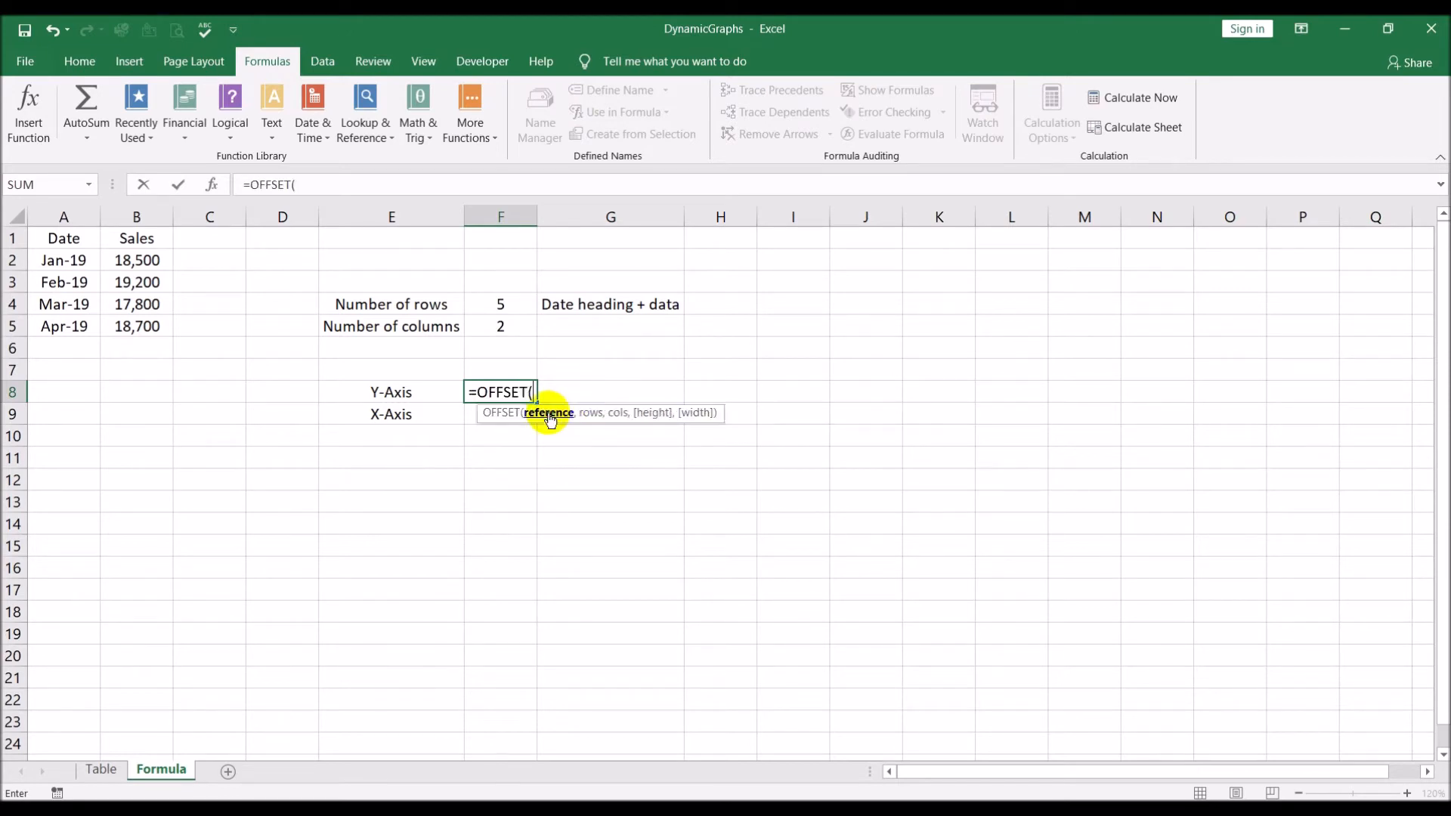
click(149, 258)
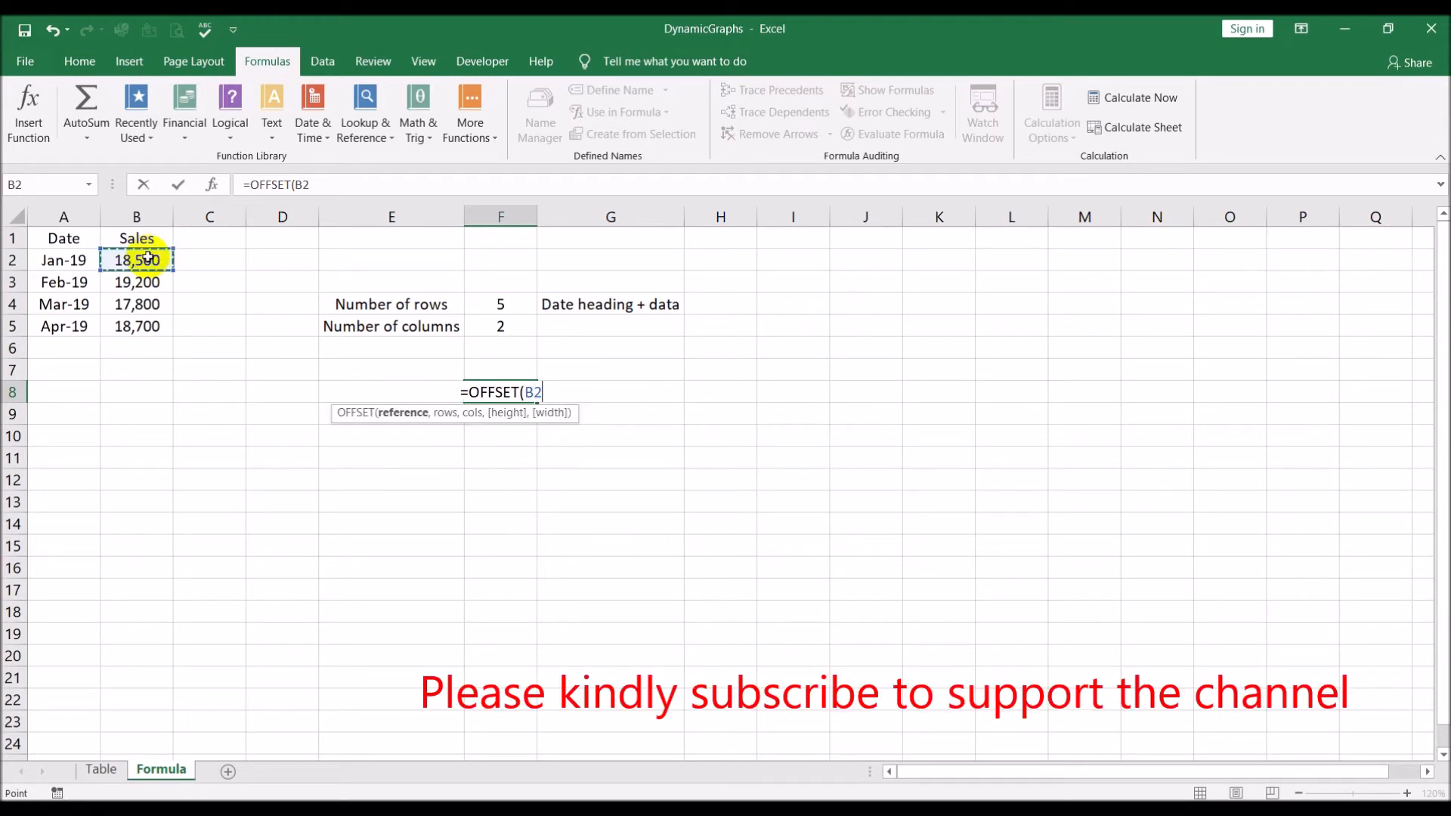
key(F4)
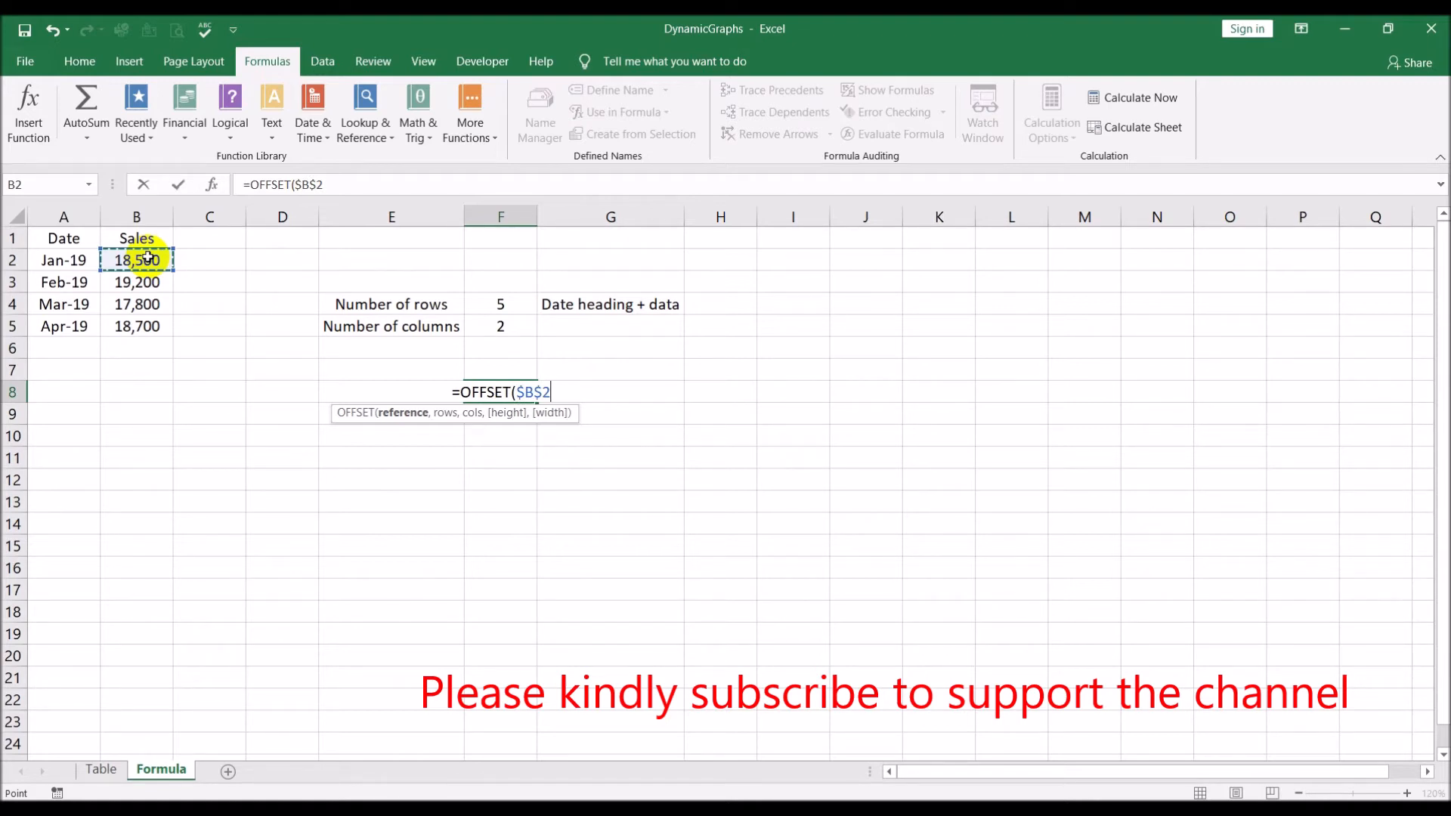
key(F4)
key(F4)
key(F4)
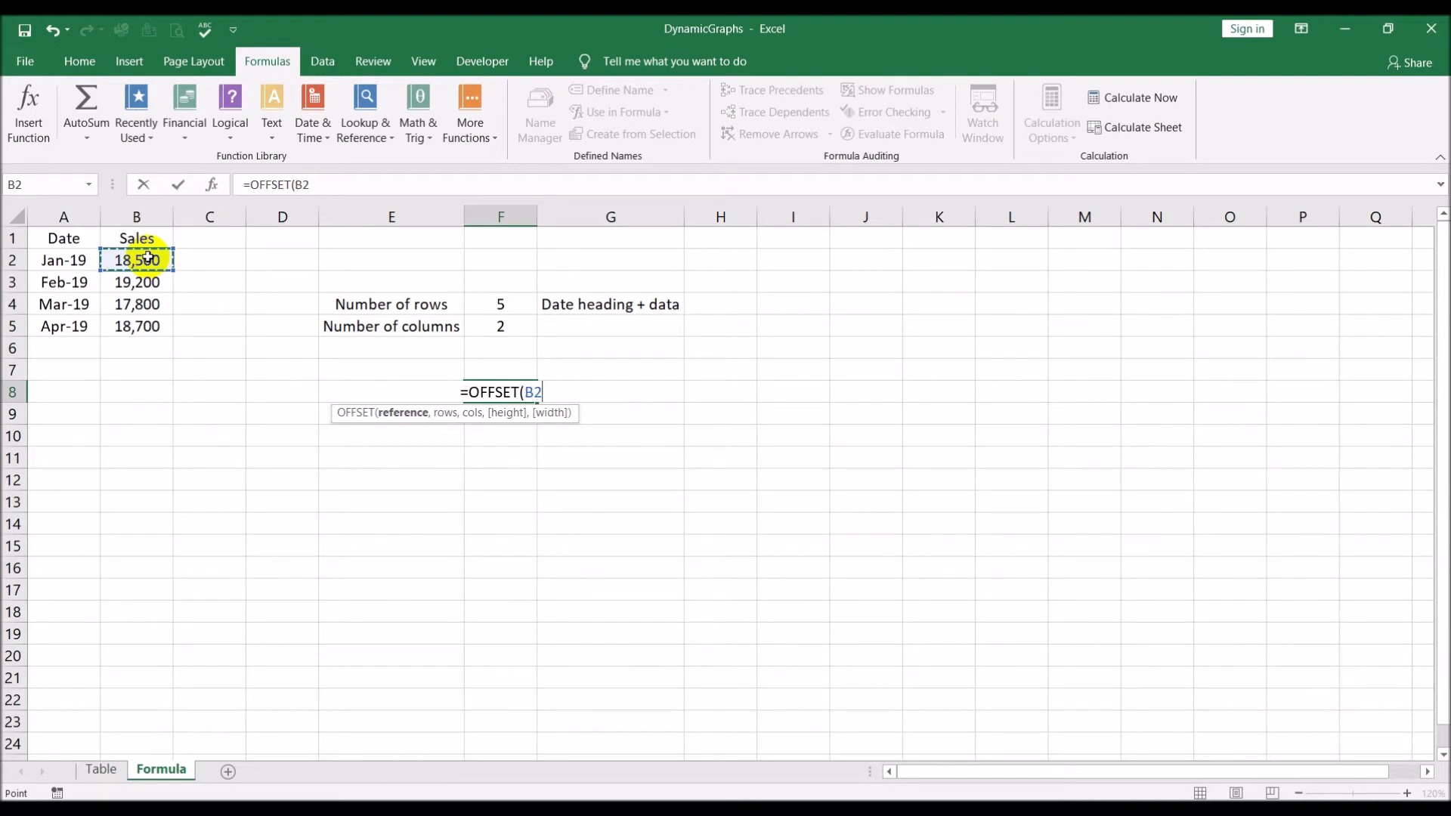
key(F4)
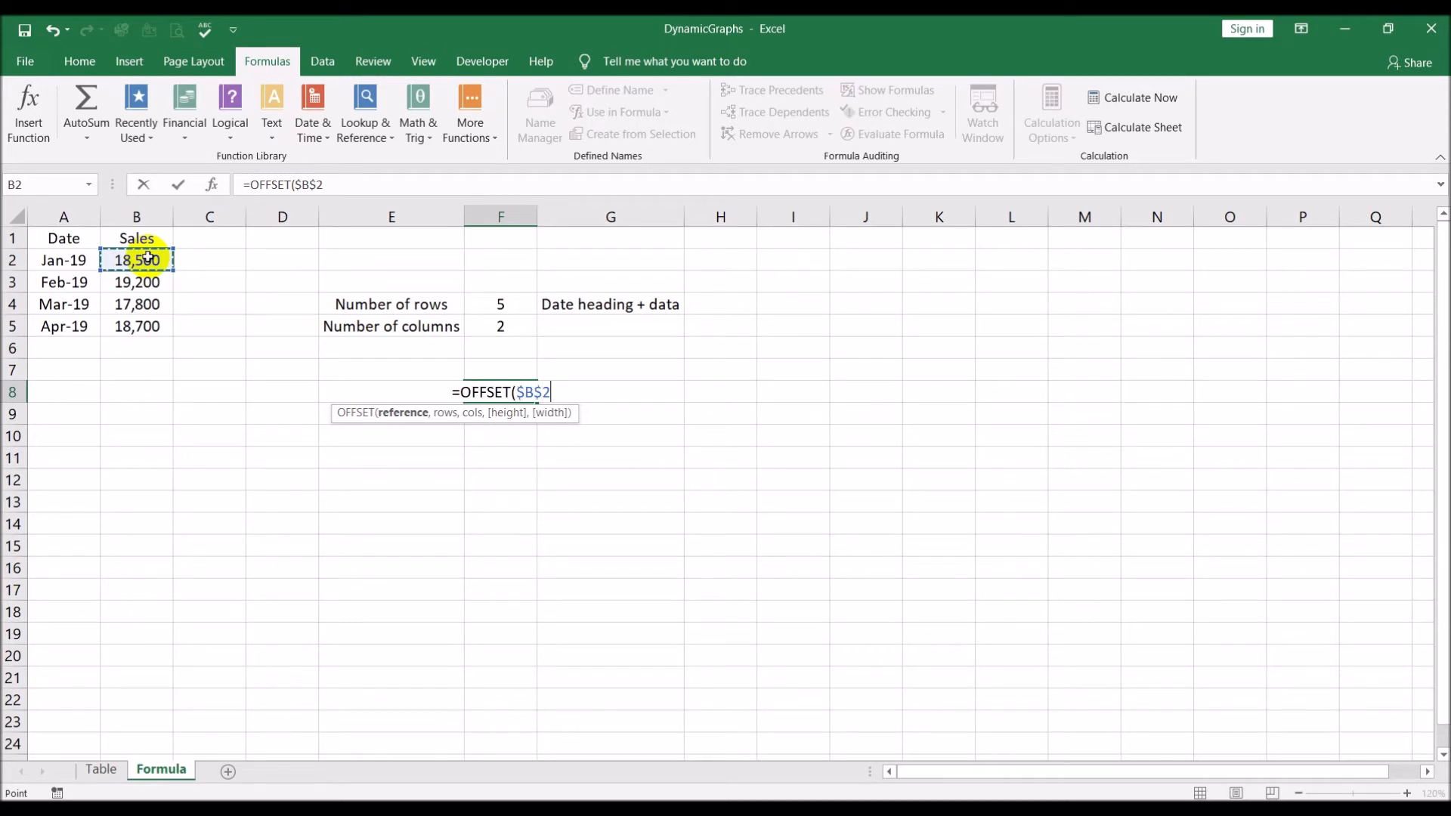
text(,)
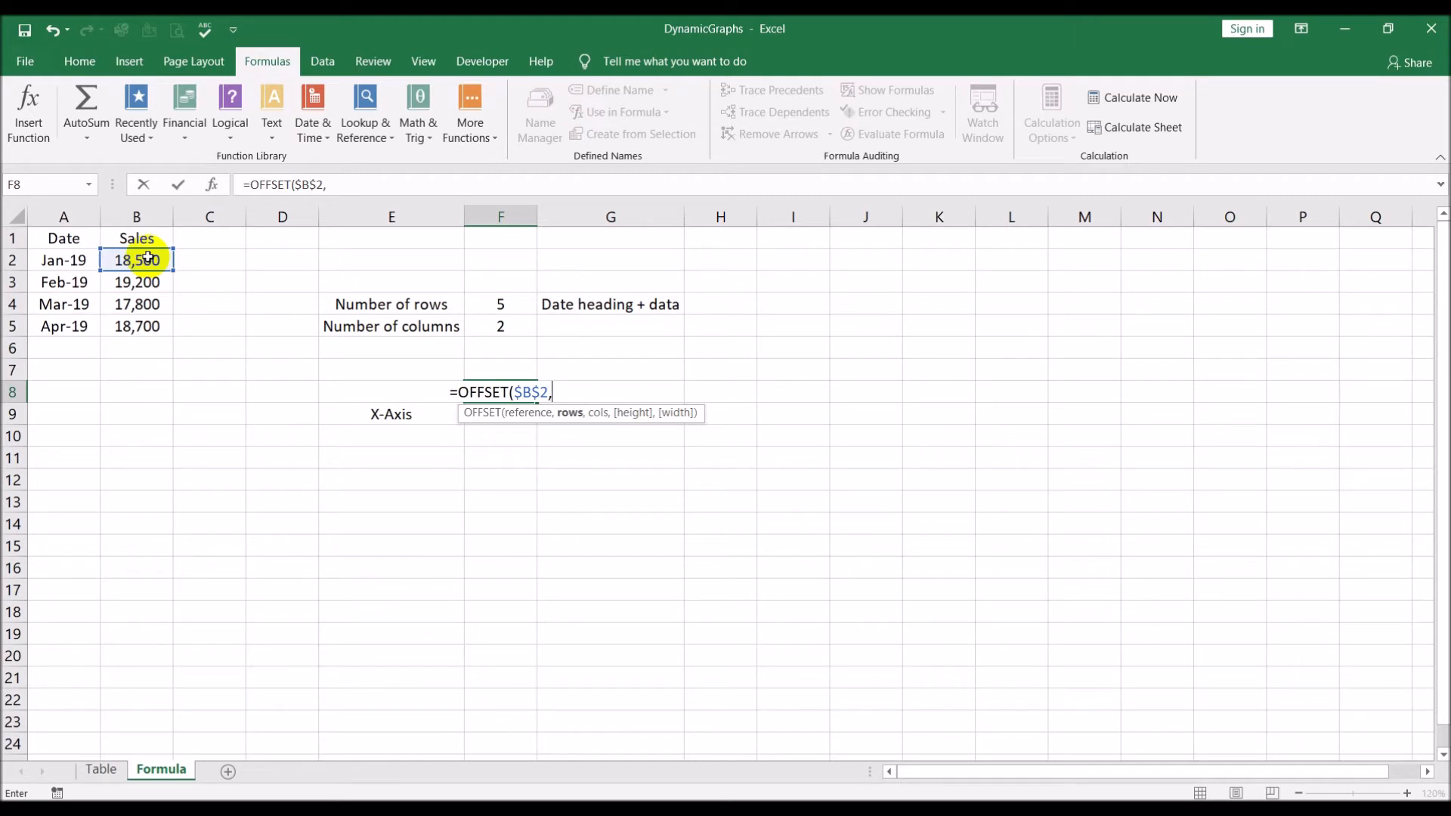
Complete the OFFSET formula in F8 with 0 rows, 0 columns, height $F$4 and width 1
text(0,)
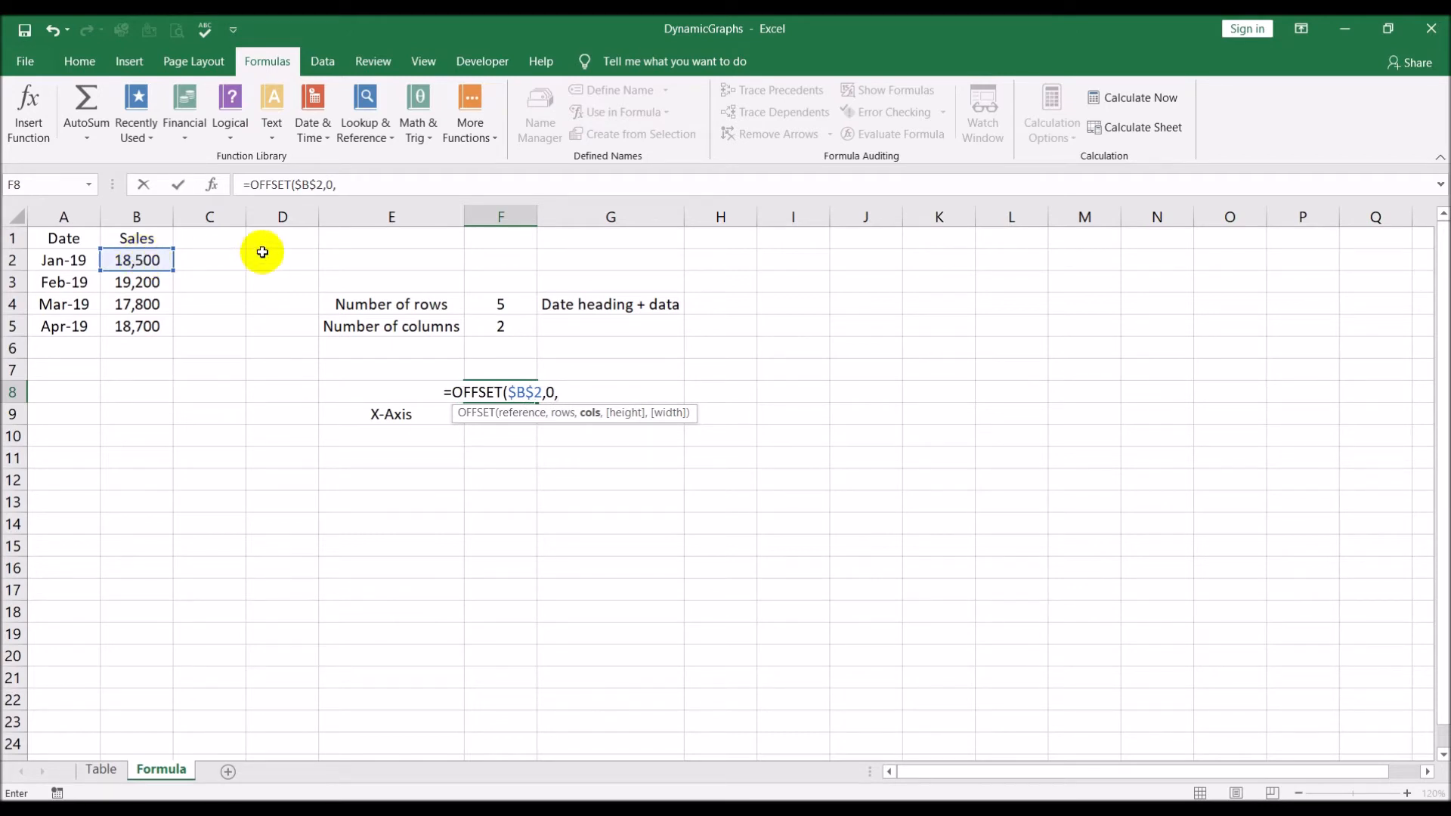
text(0,)
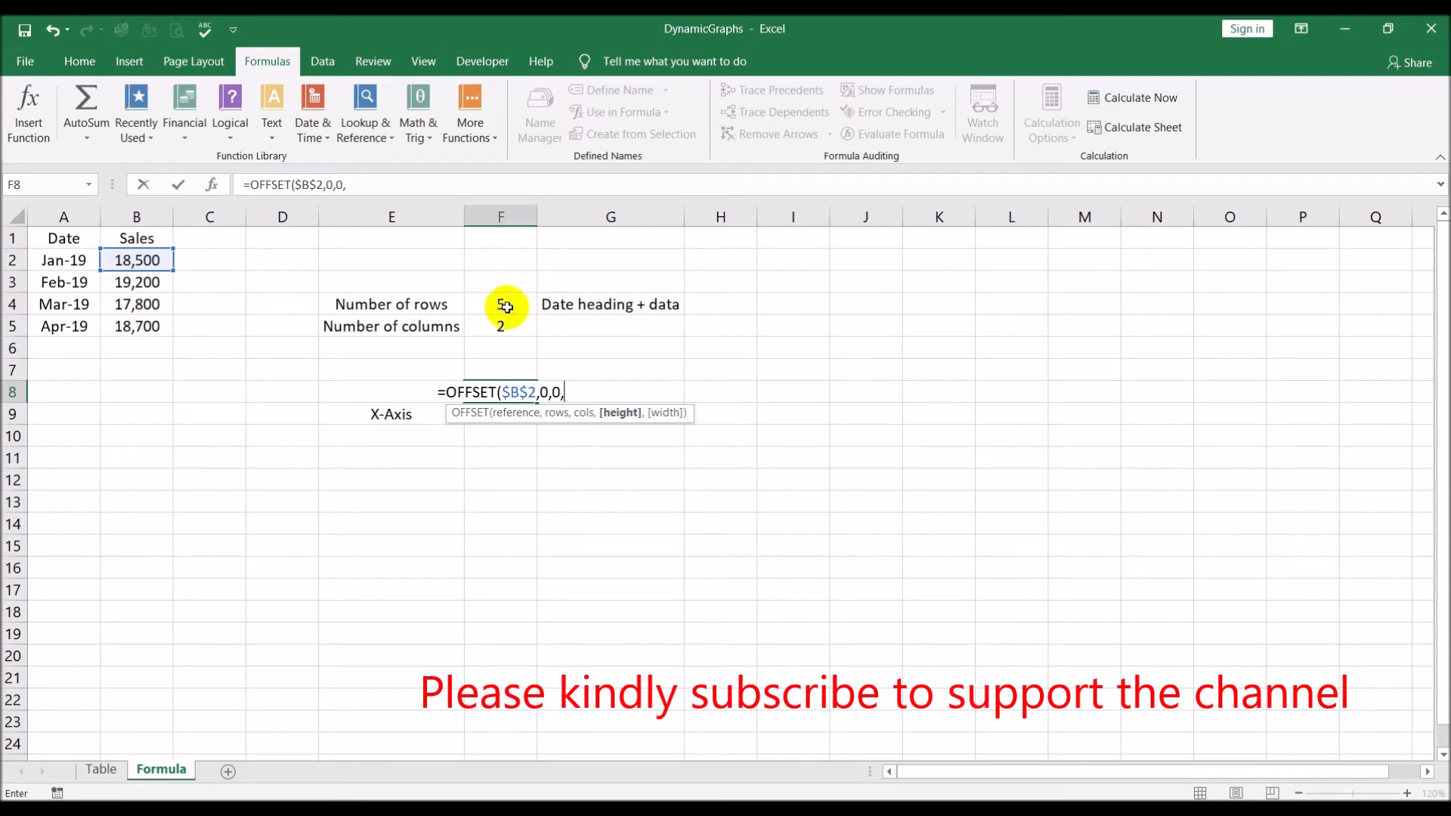
click(505, 306)
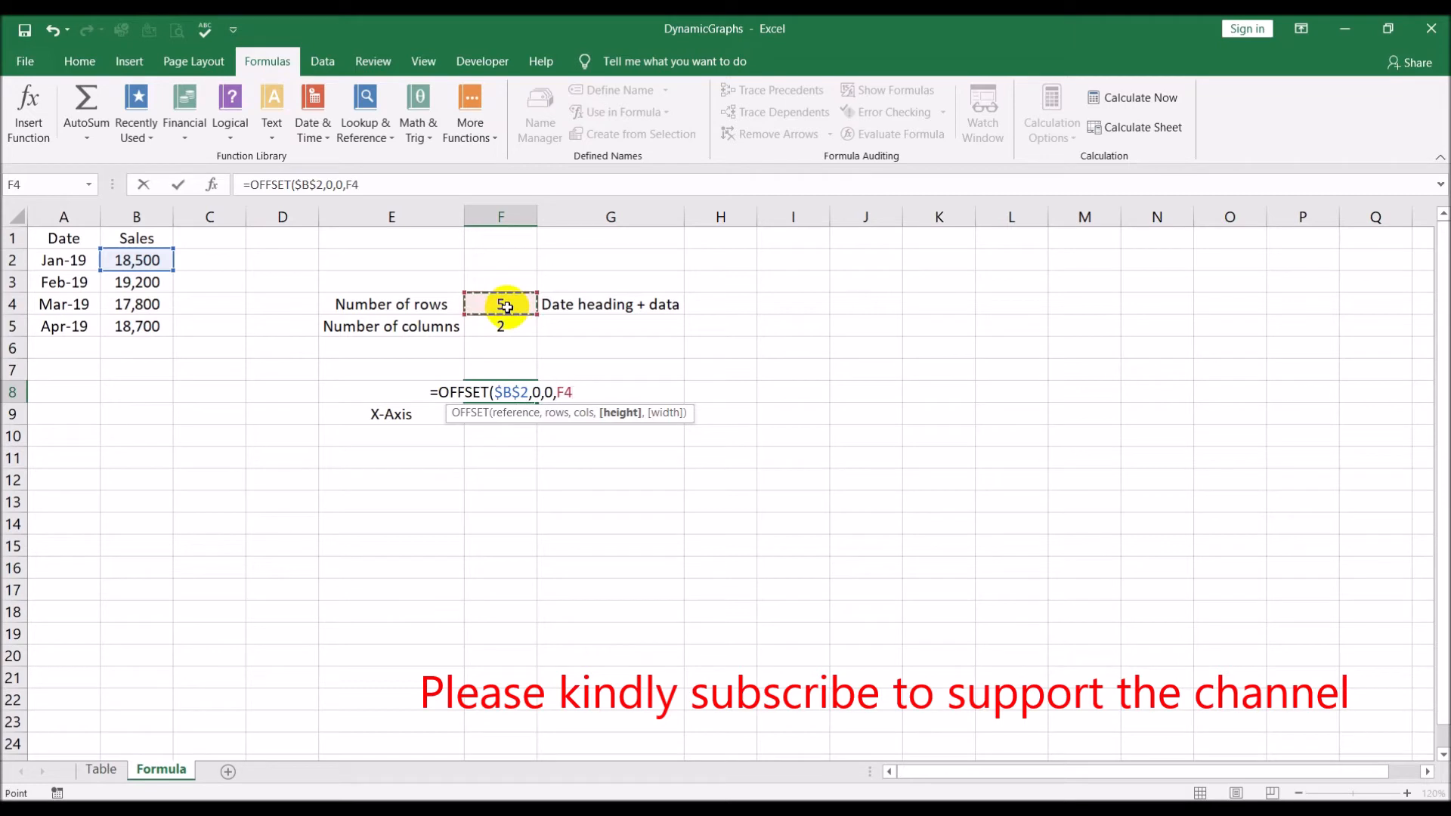
key(F4)
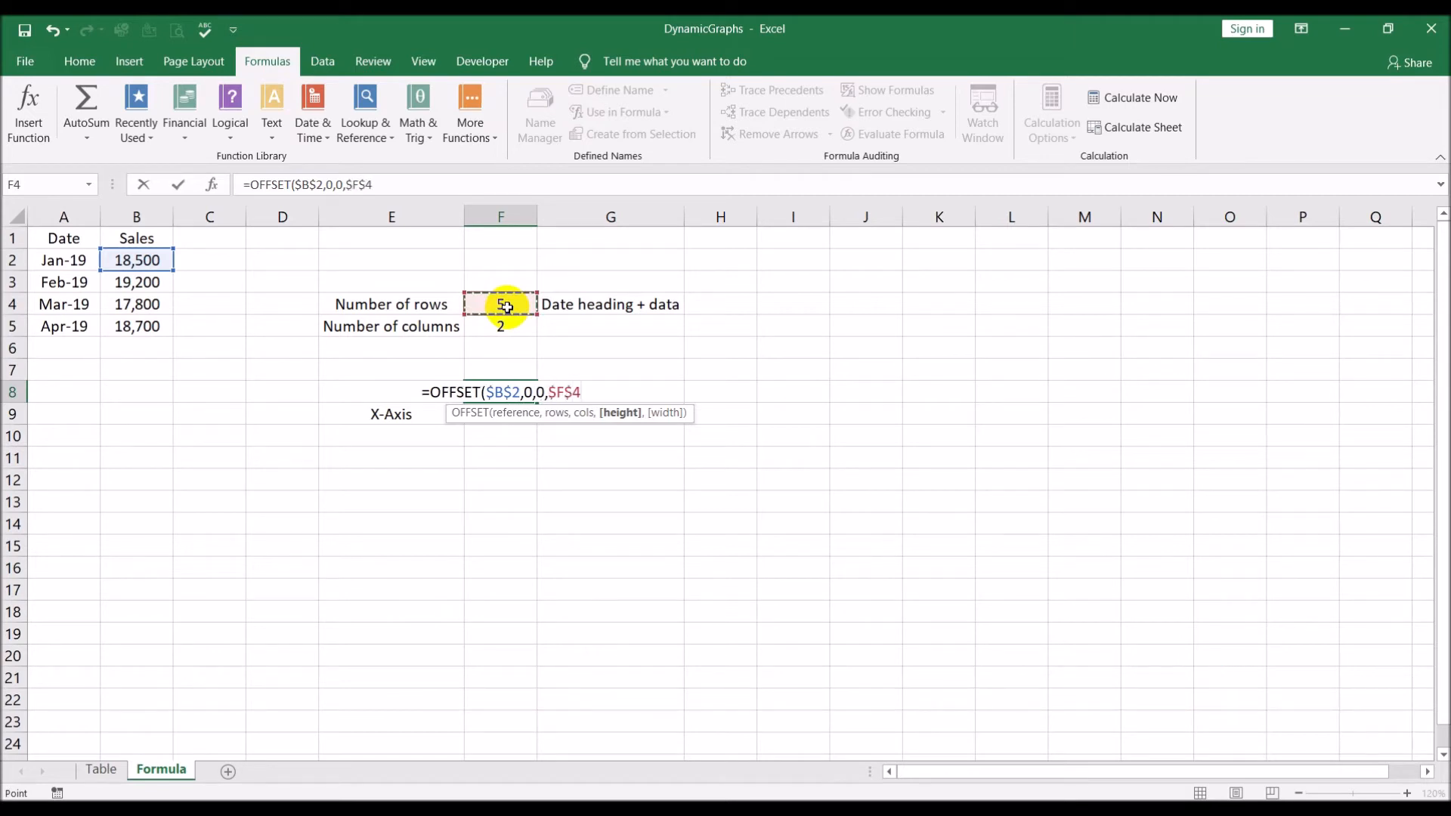
text(,)
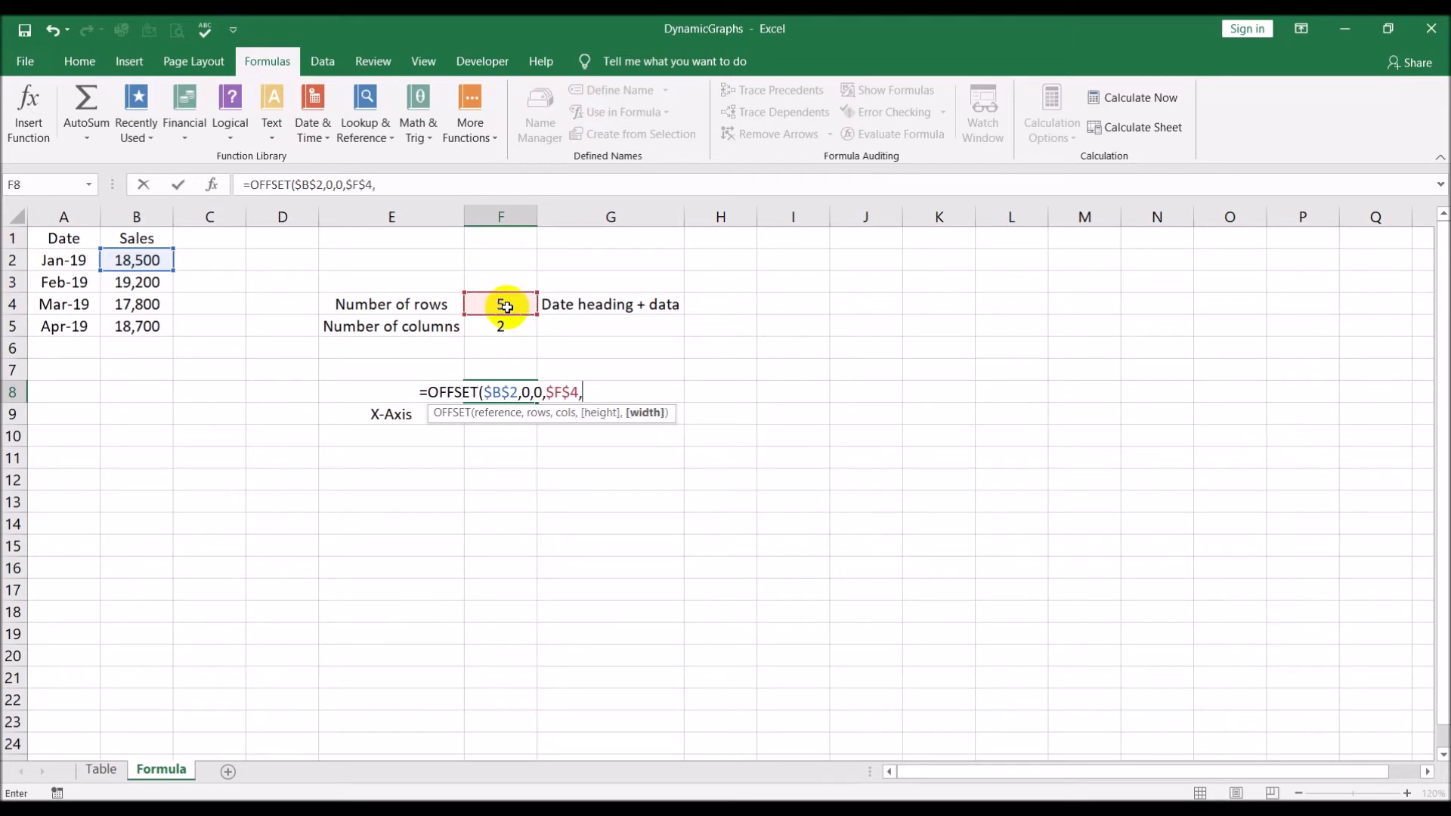
text(1)
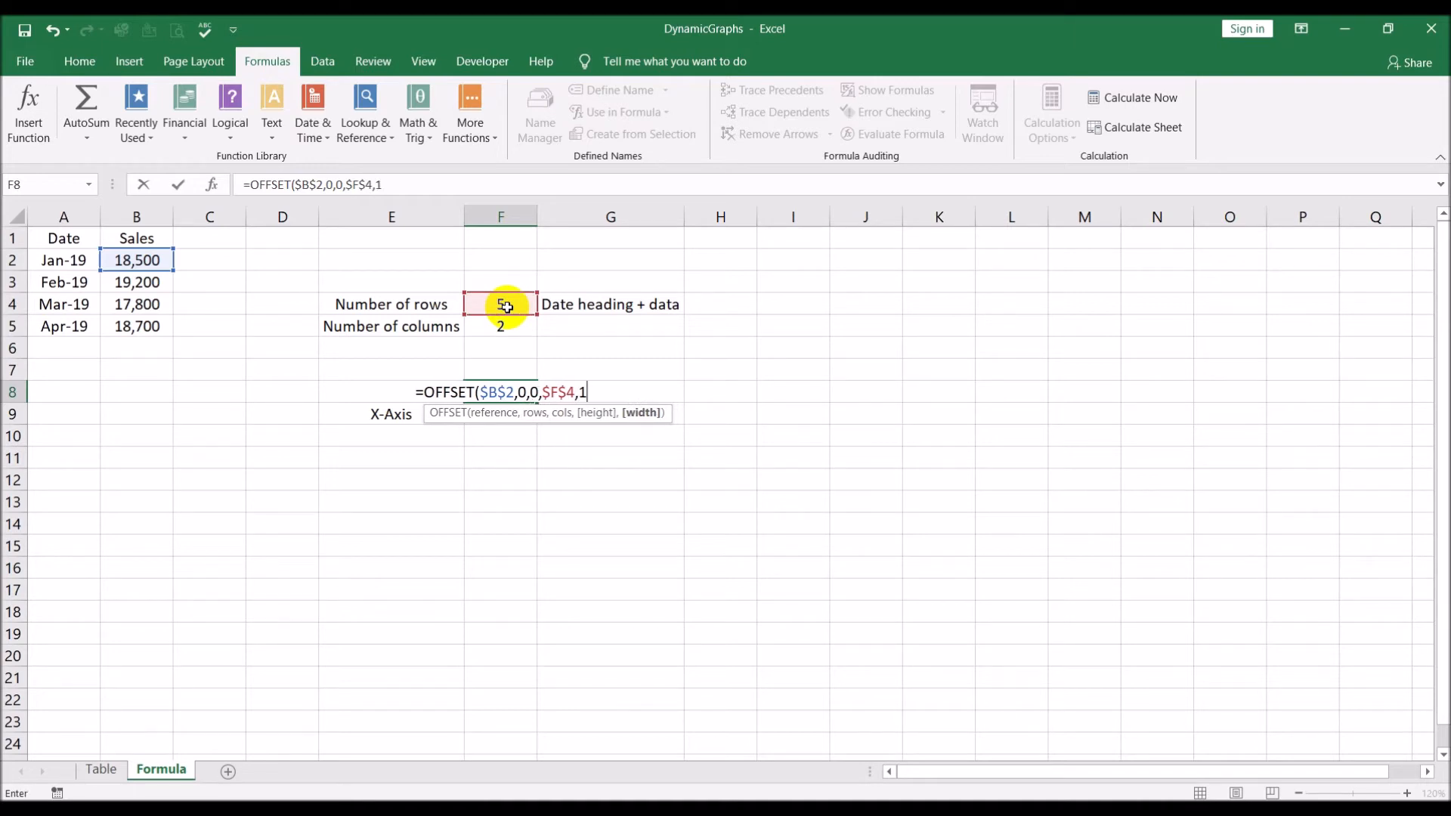
text())
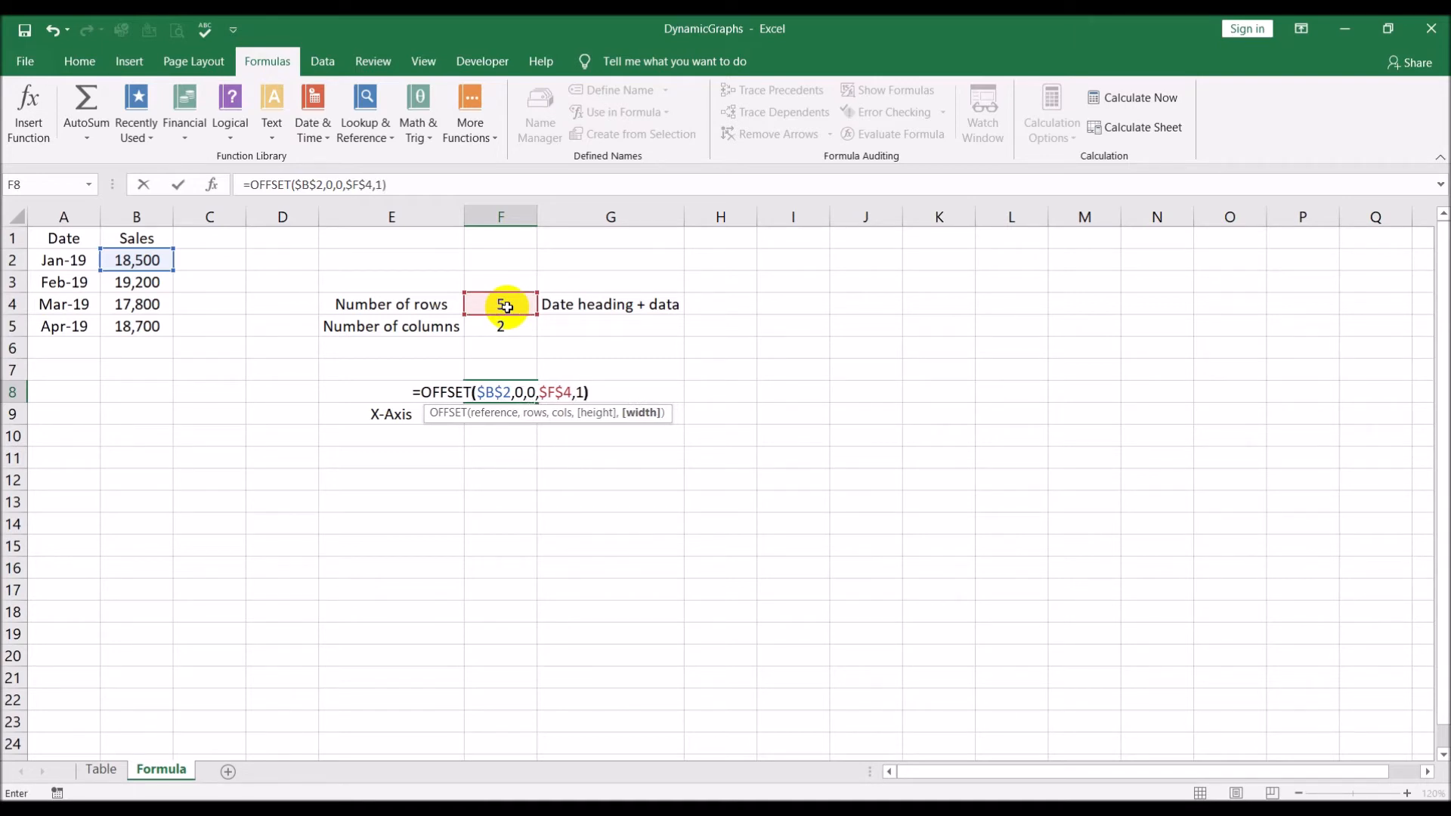
key(Return)
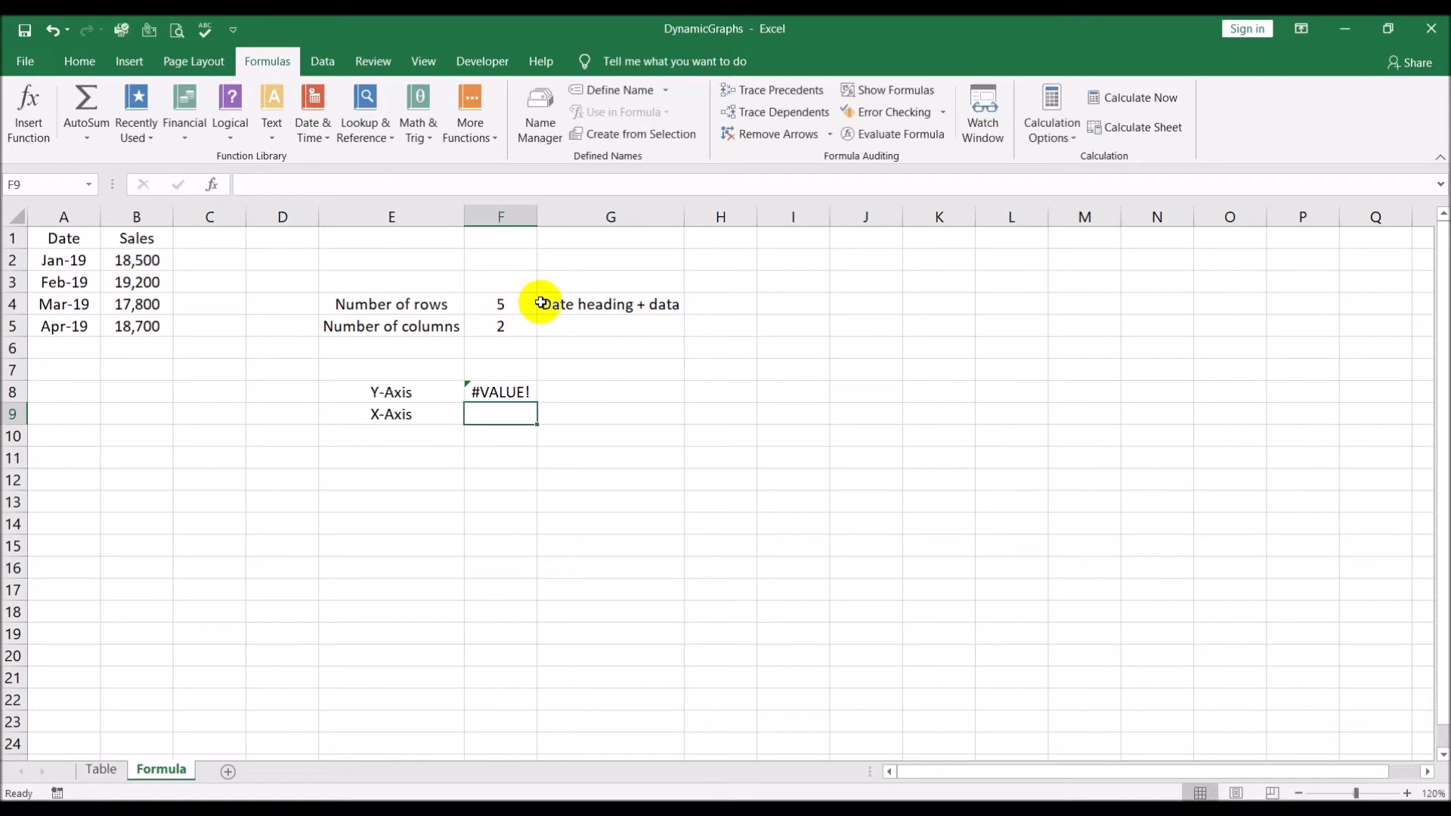
Add the sheet name prefix Formula! to both the $B$2 and $F$4 references in the F8 formula
click(505, 389)
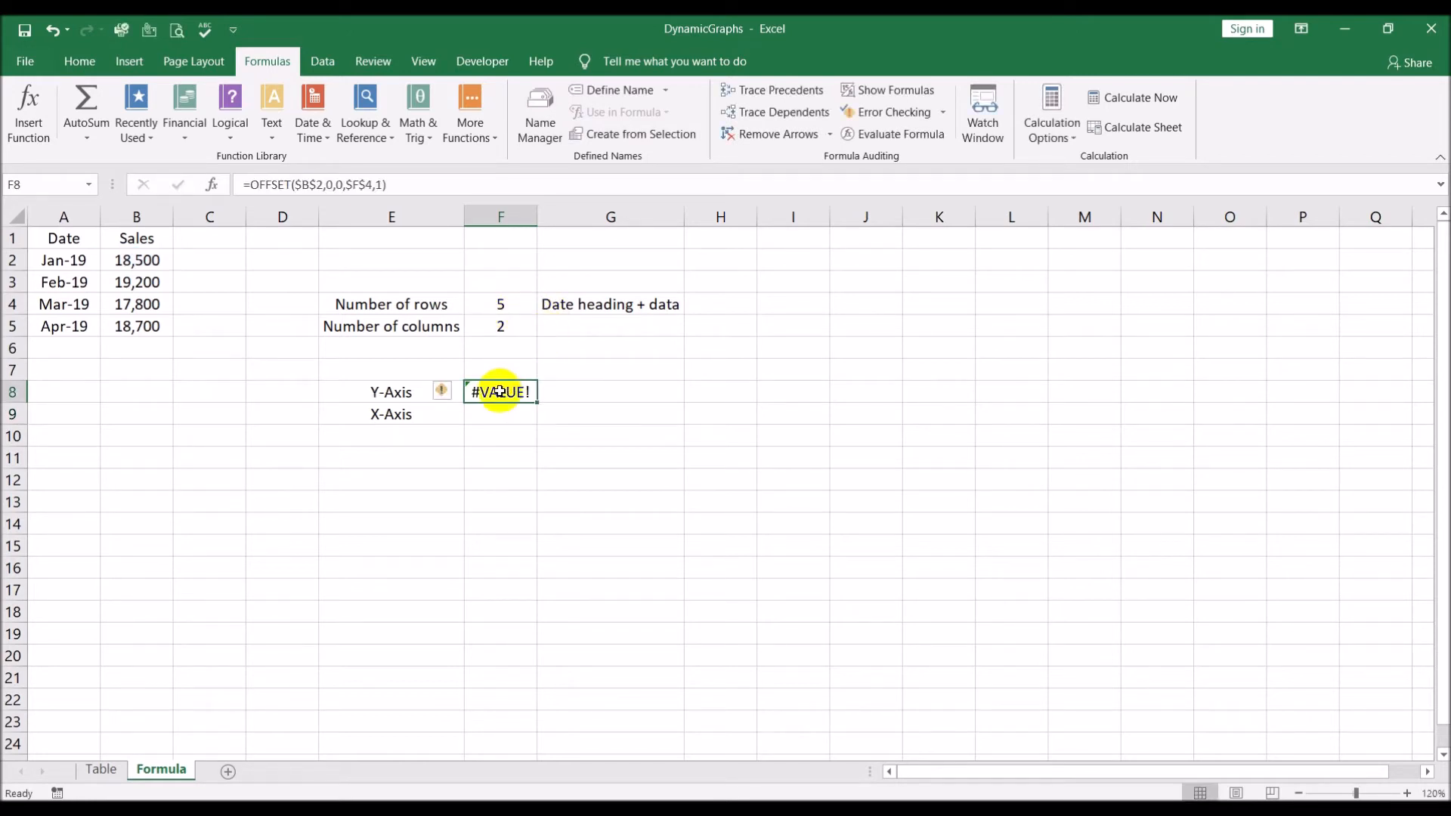
click(295, 185)
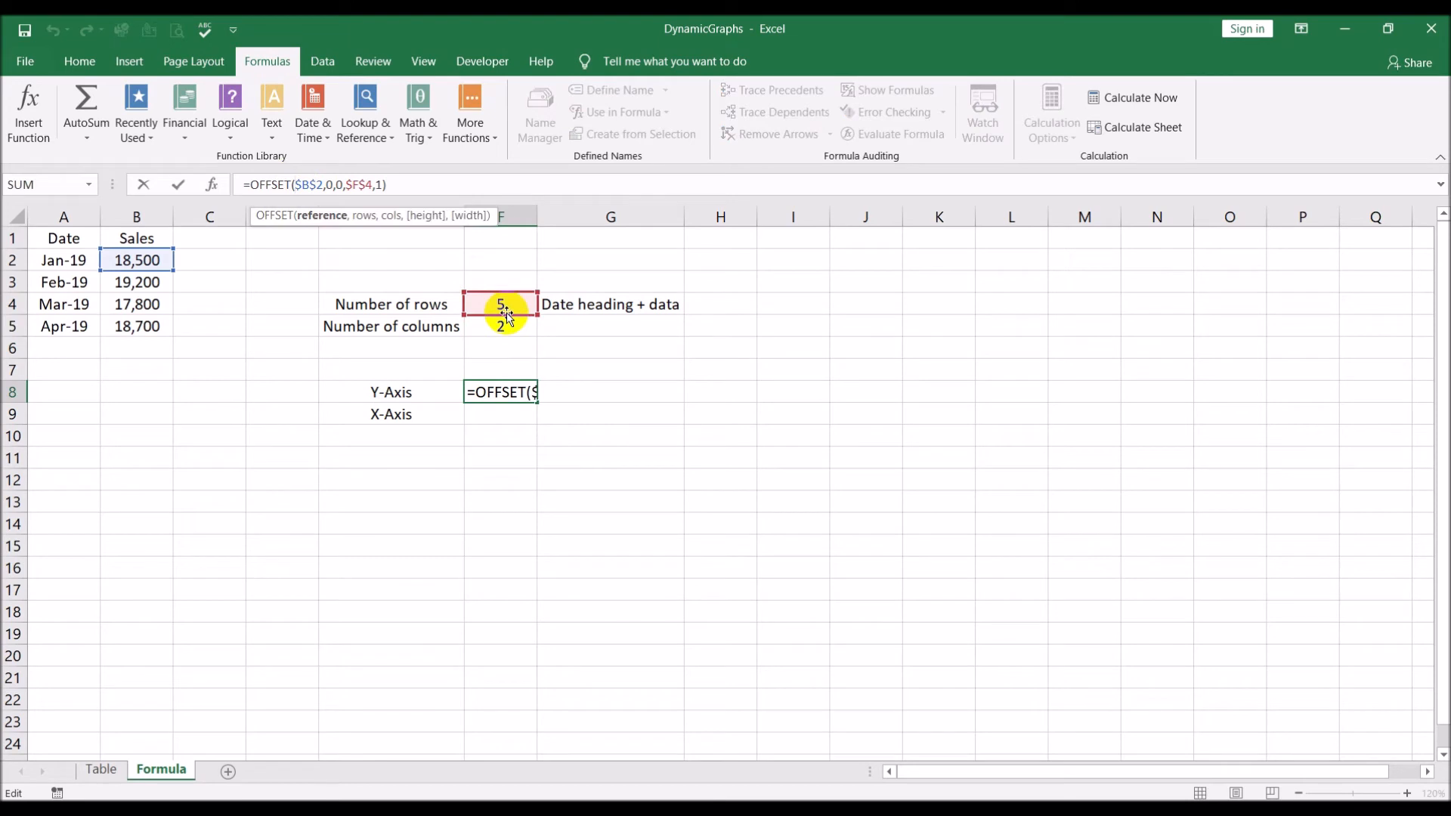
text(Formu)
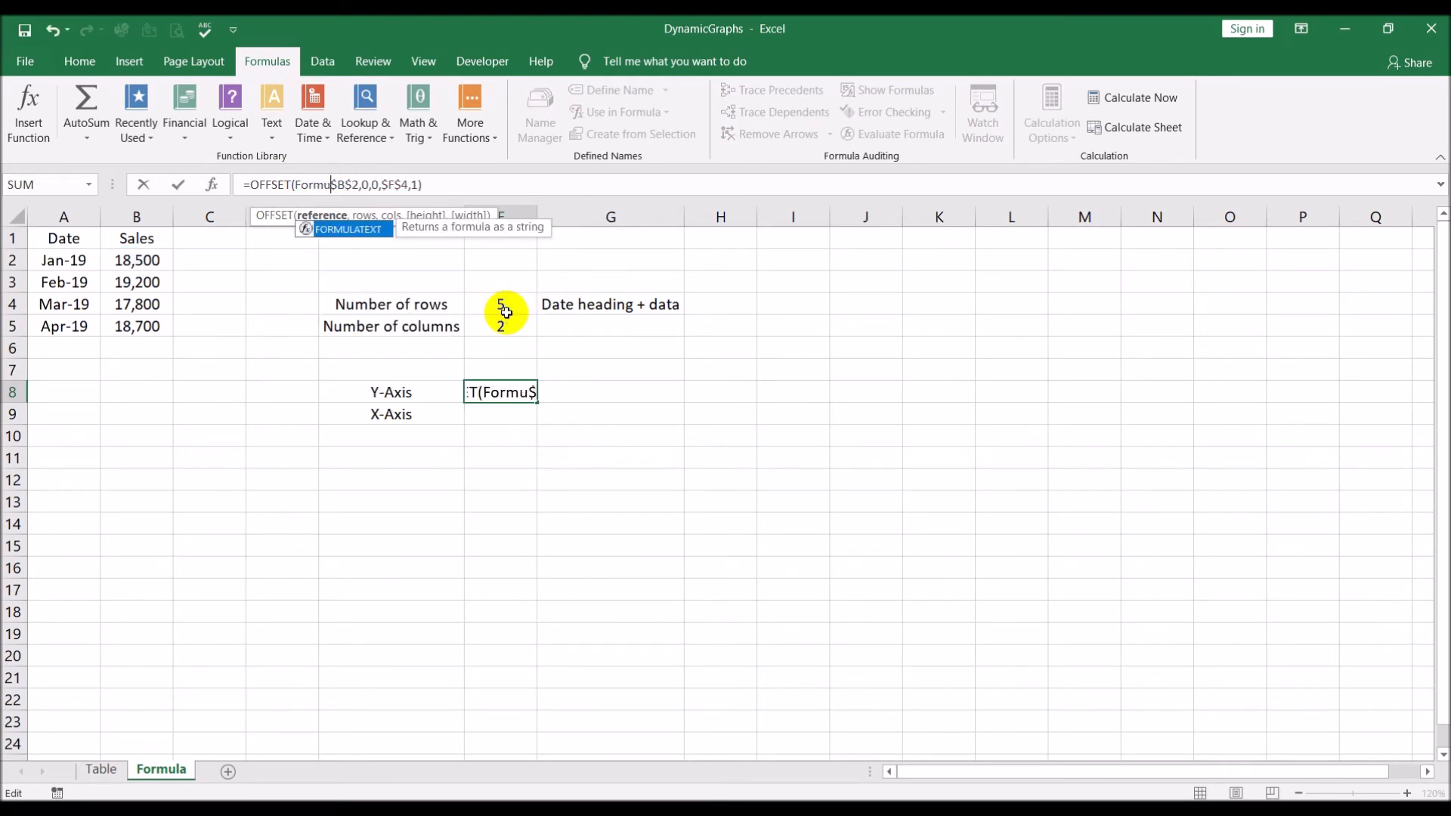
text(la!)
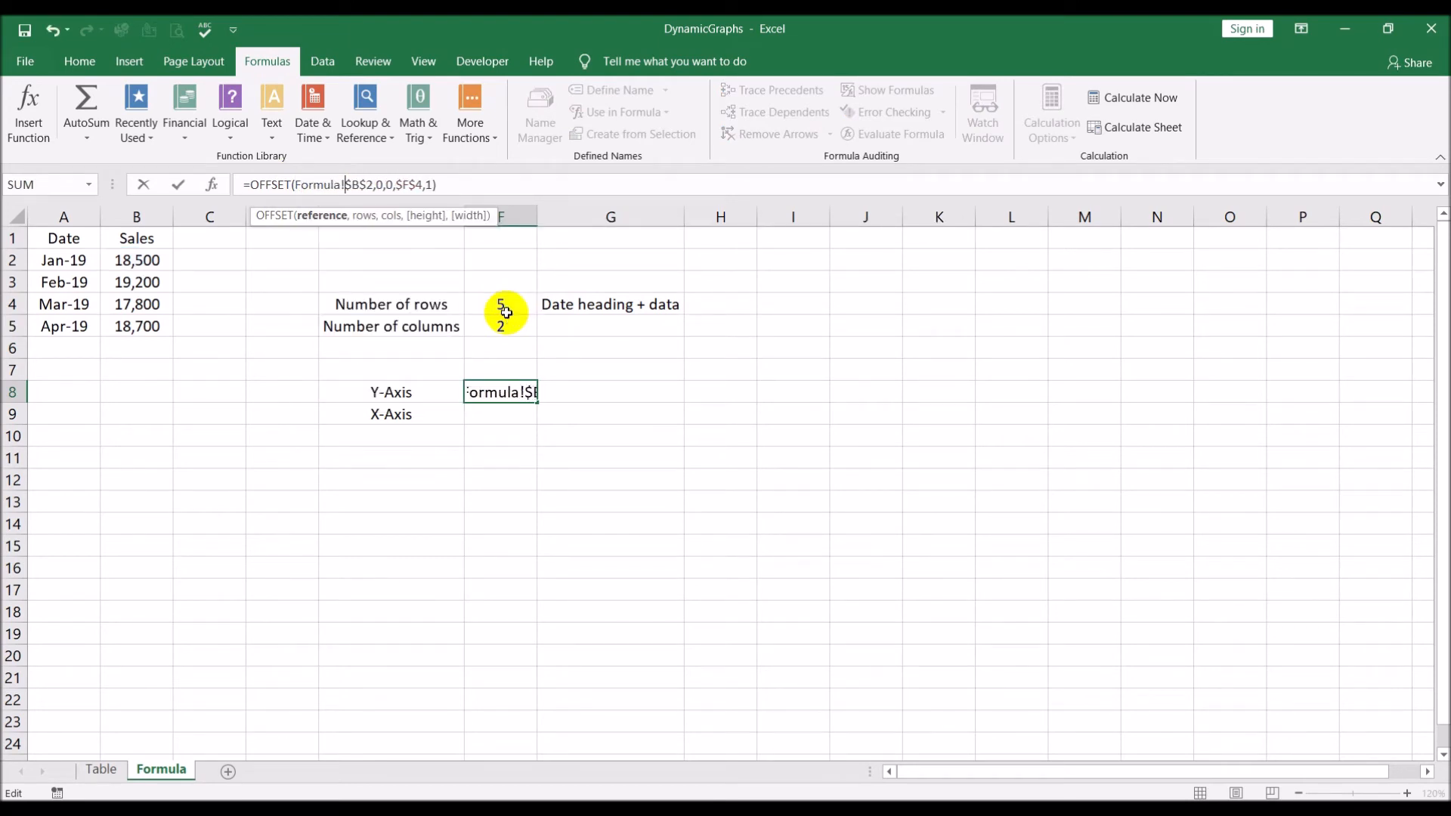
click(396, 185)
text(Formual)
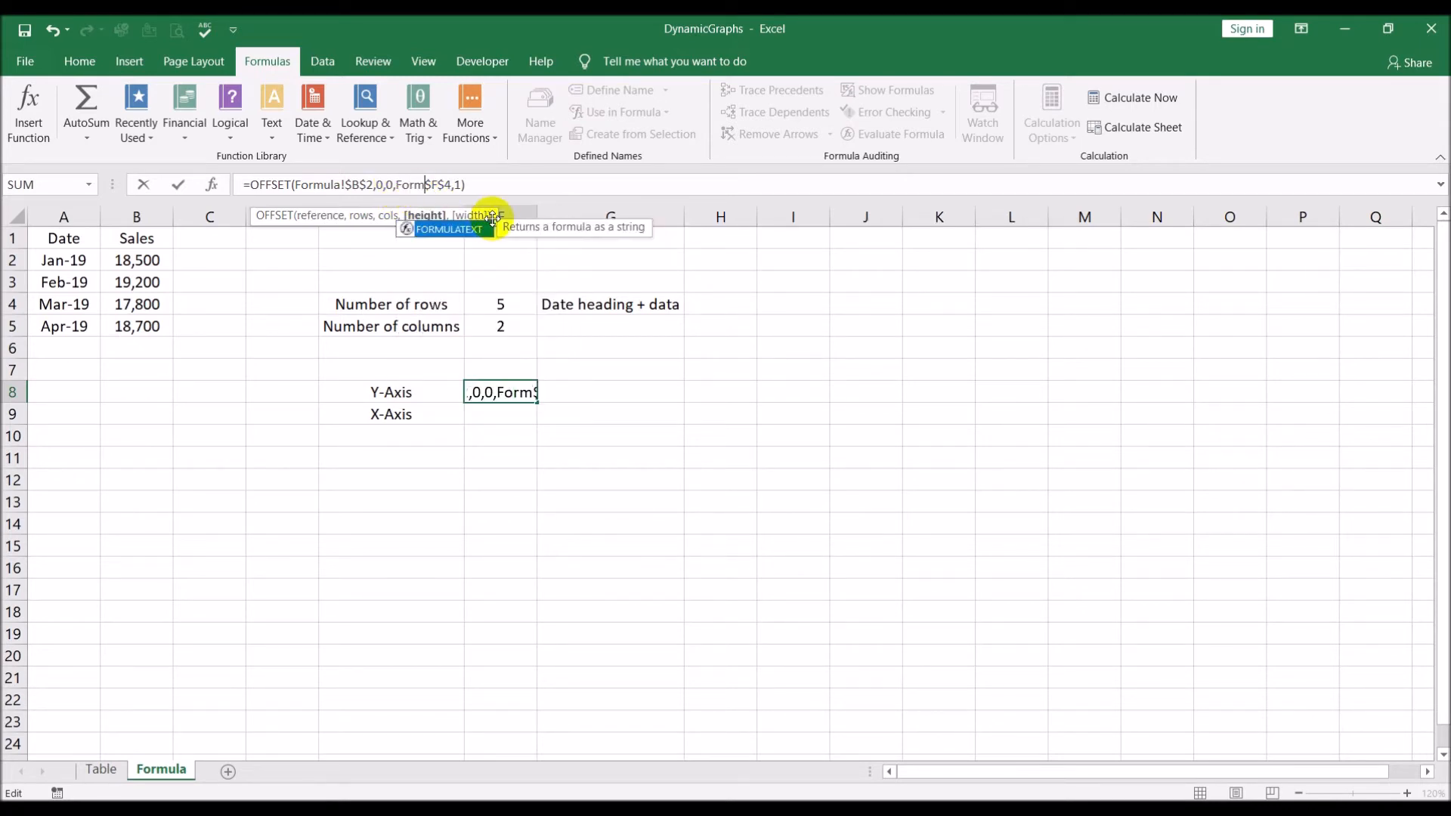
key(BackSpace)
key(BackSpace)
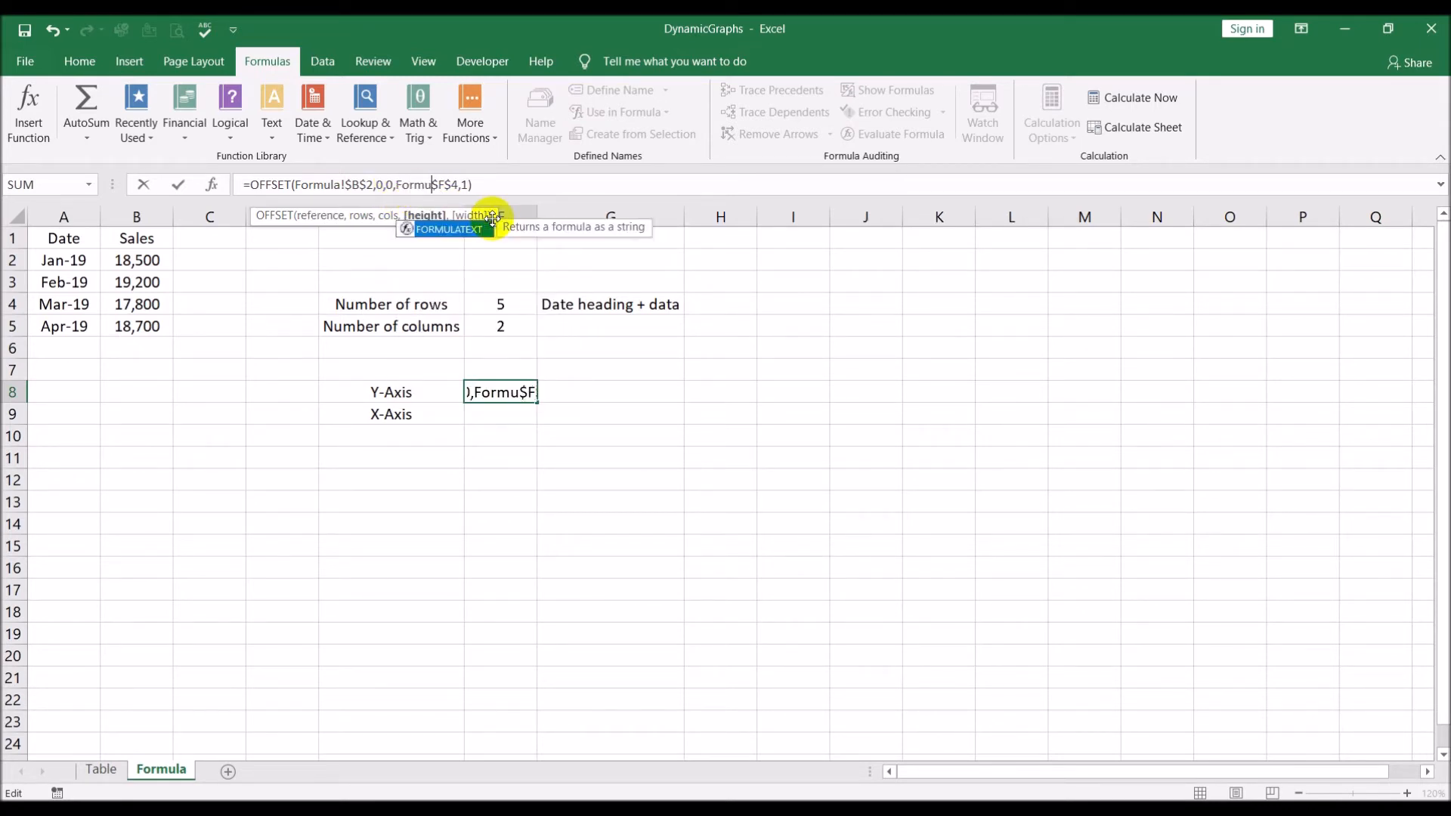
text(la!)
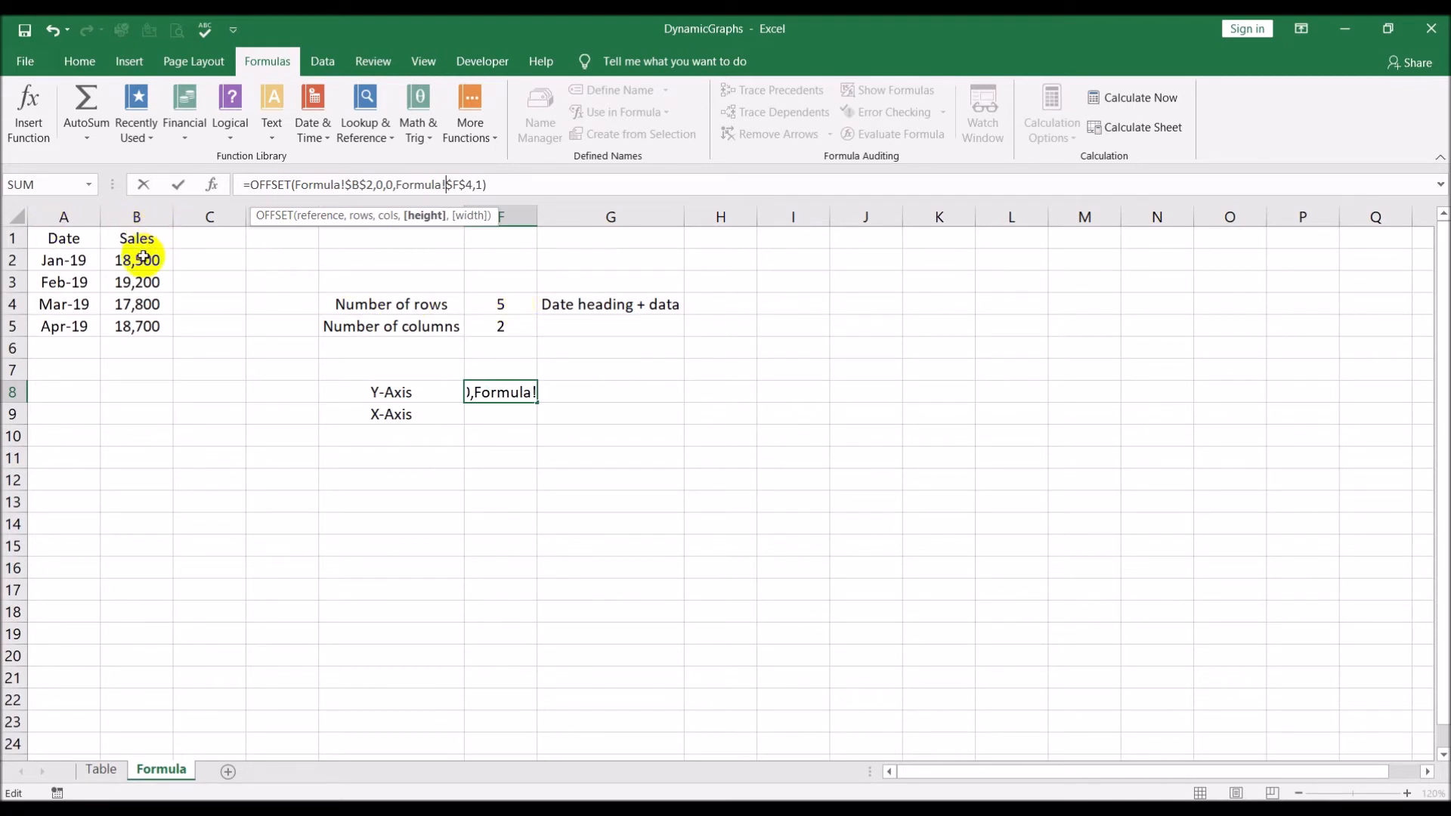
Subtract 1 from the height argument so F8 holds =OFFSET(Formula!$B$2,0,0,Formula!$F$4-1,1)
click(473, 185)
text(-1)
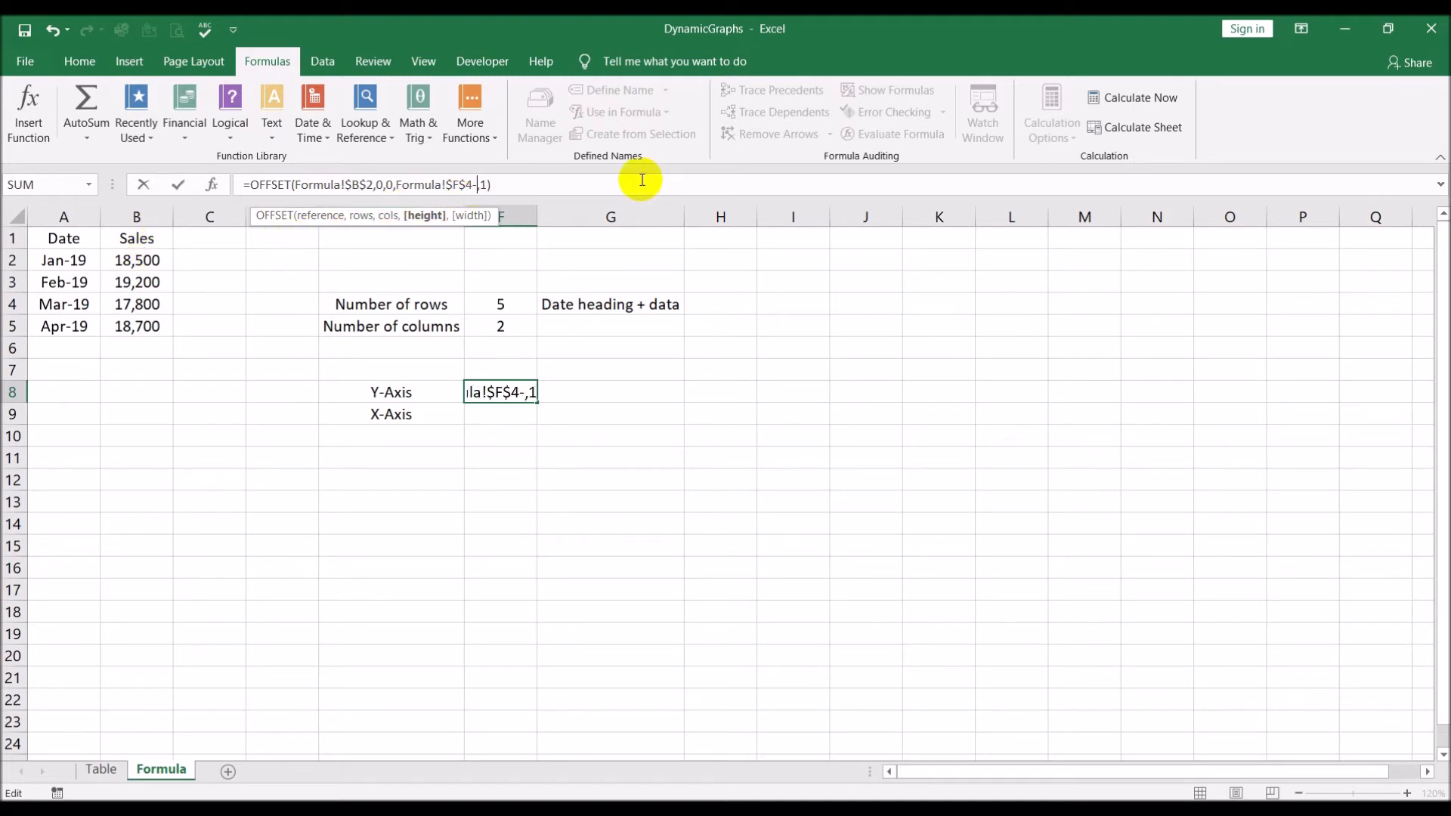
key(Return)
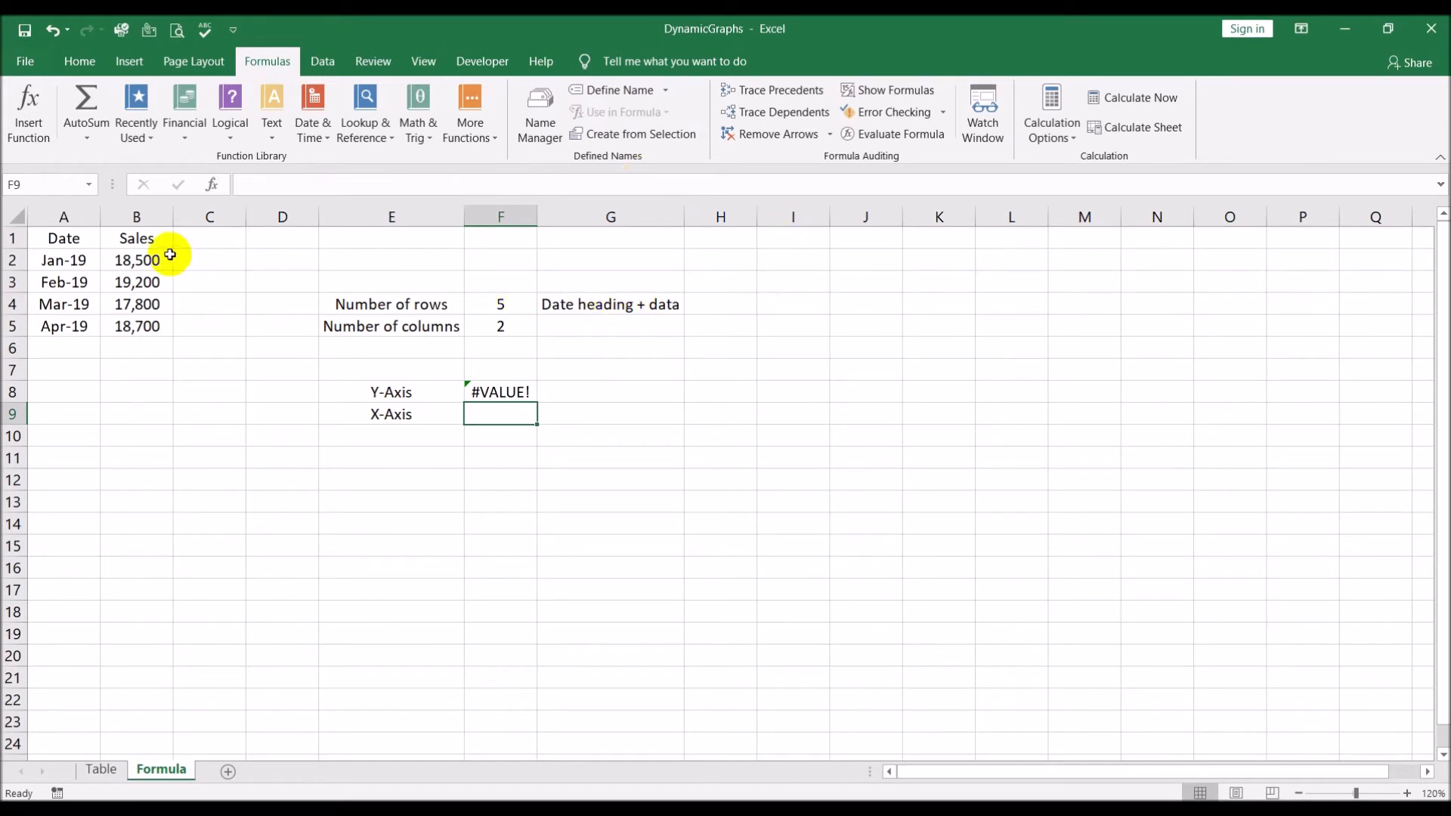
Compare the sales values in B2:B5 and the B1 heading with the row count in F4 and the OFFSET formula in F8
click(139, 260)
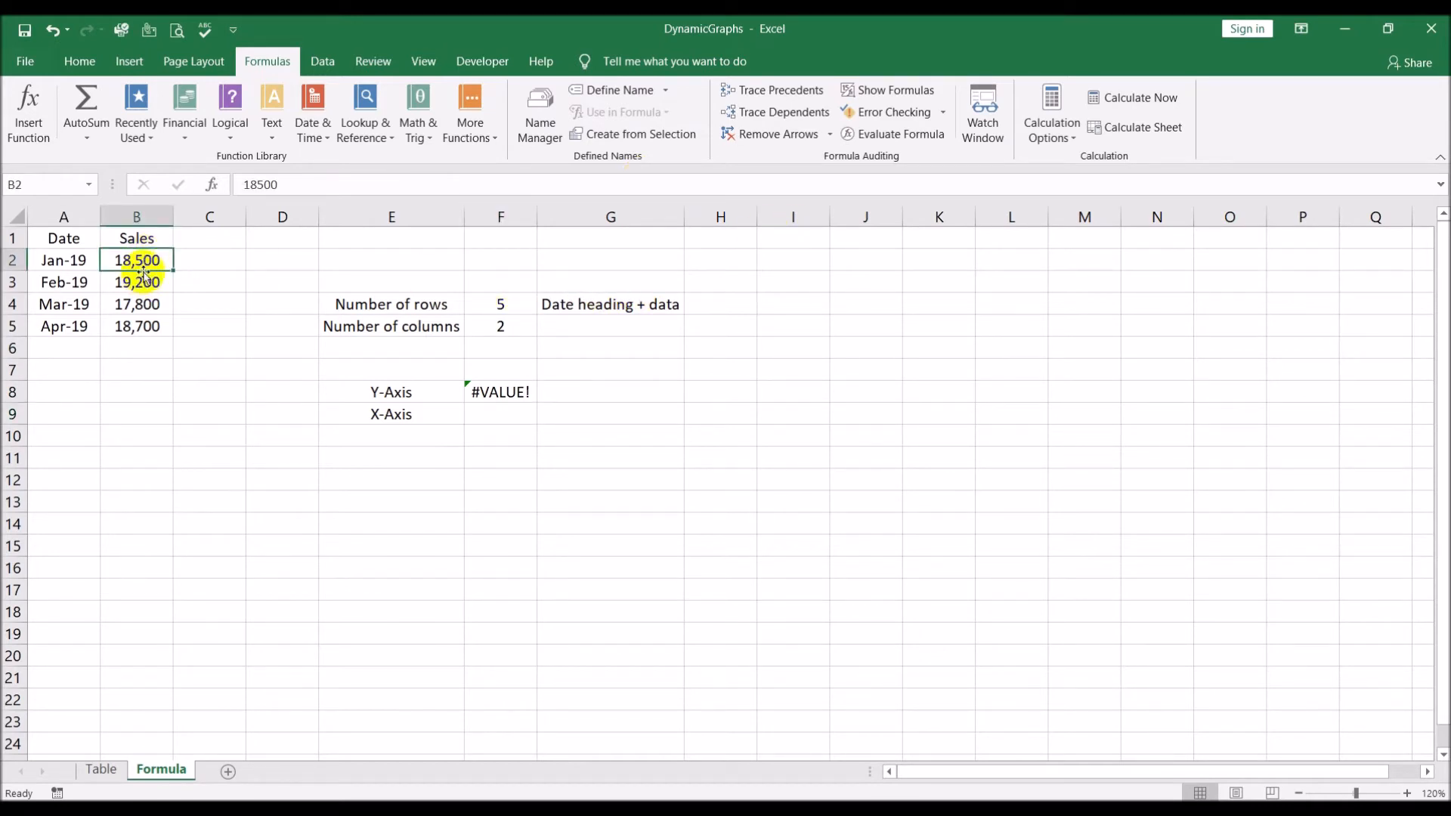
drag(143, 260, 143, 326)
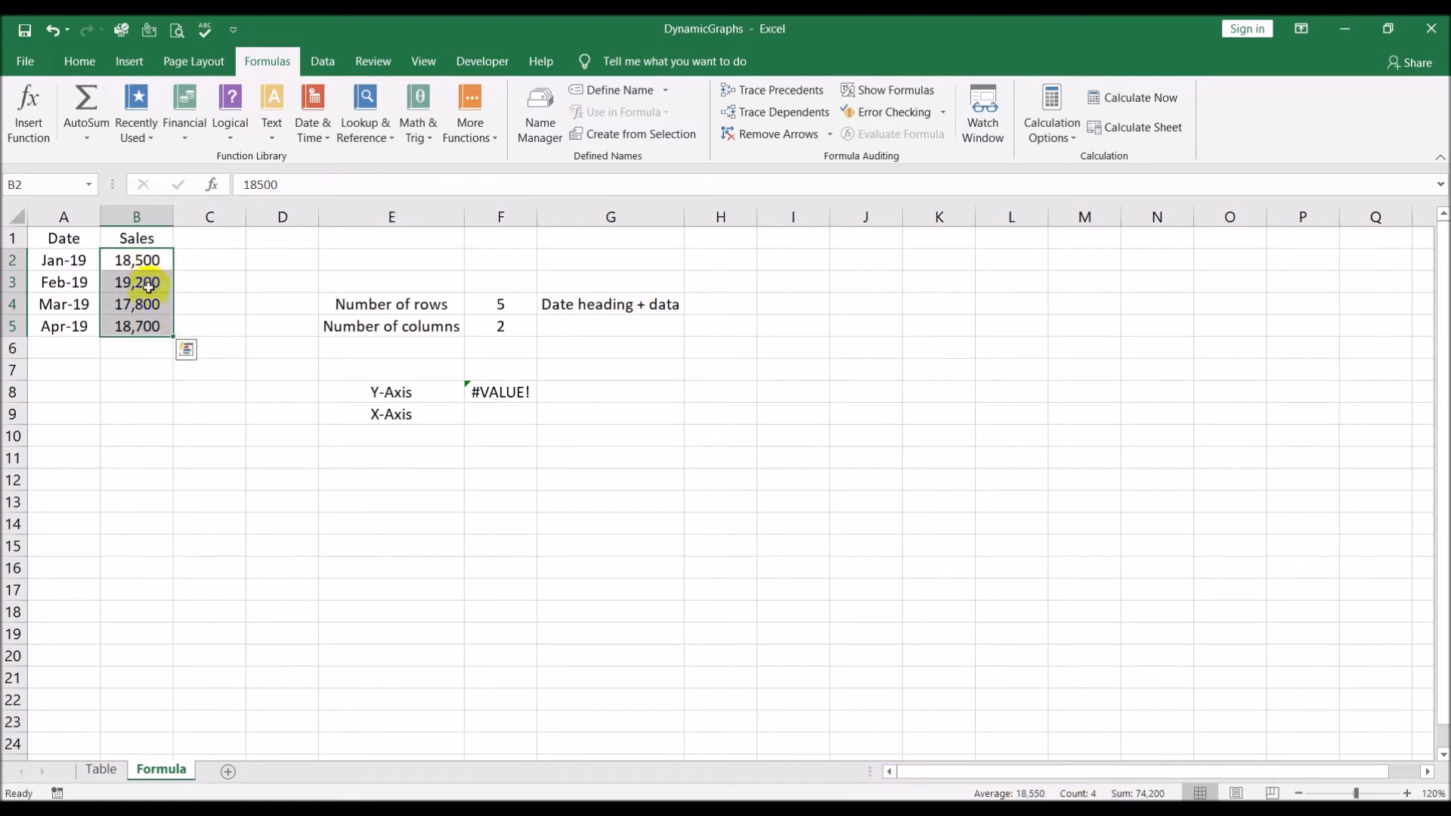
click(181, 394)
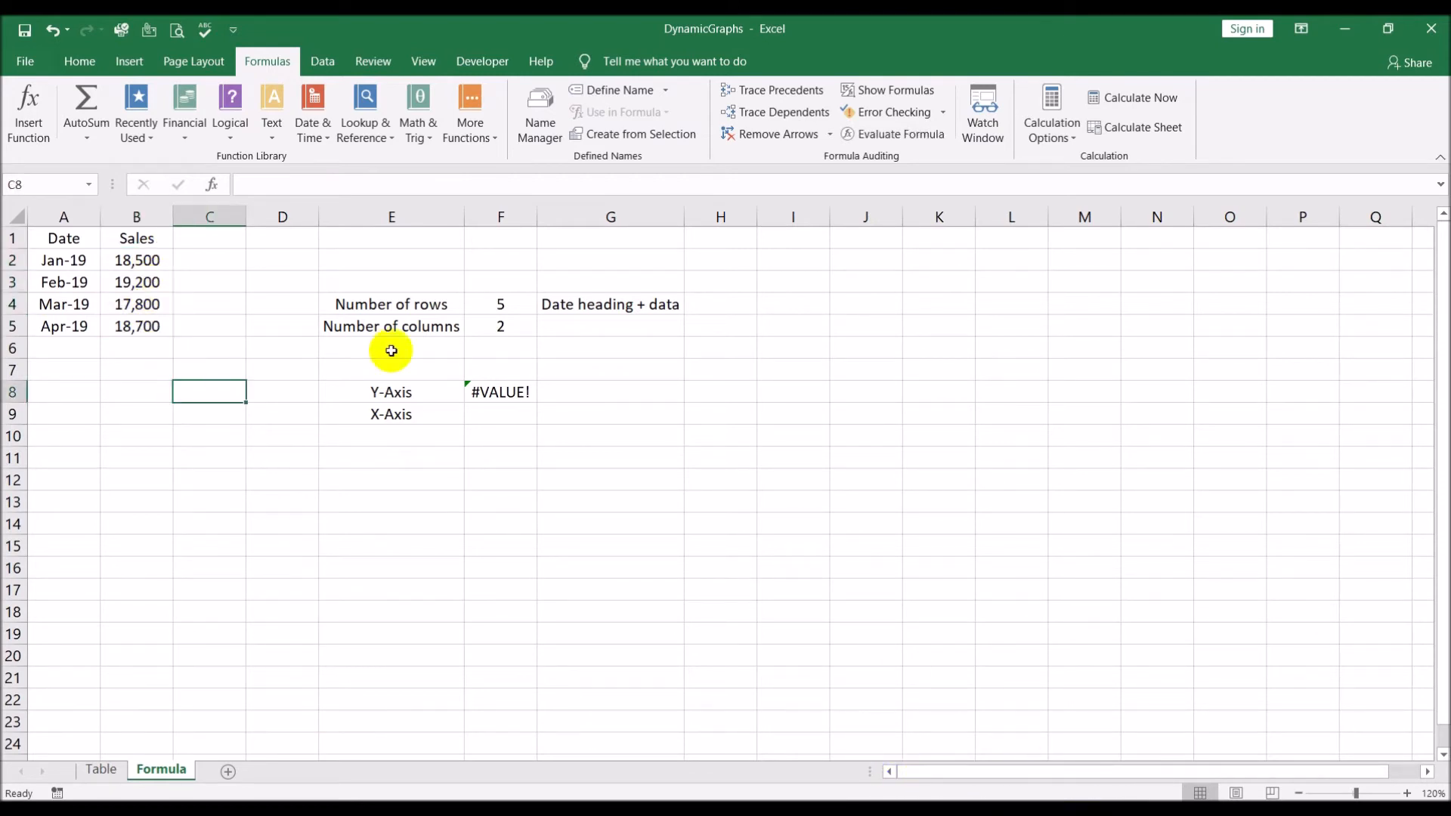
click(517, 309)
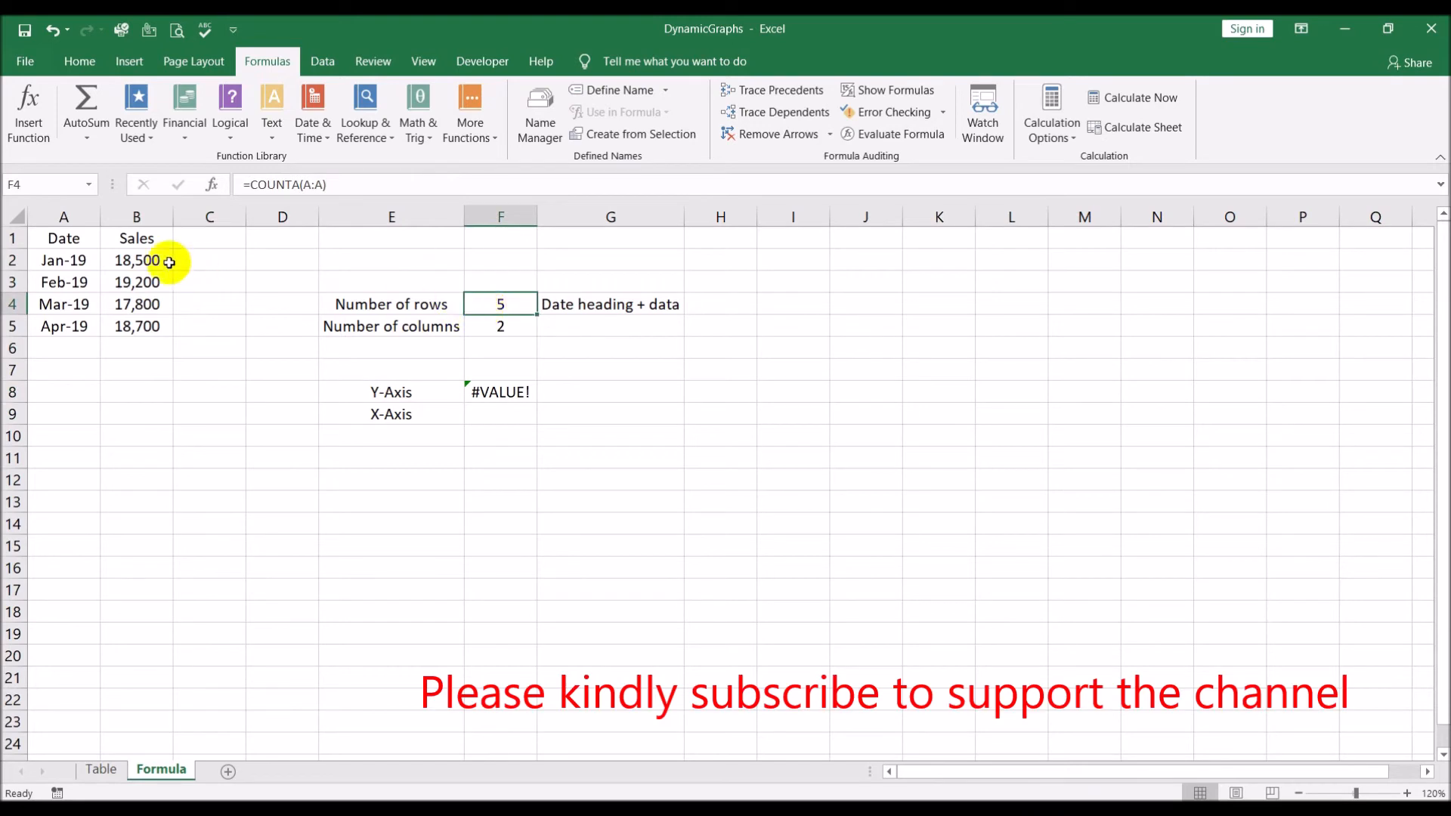
click(148, 240)
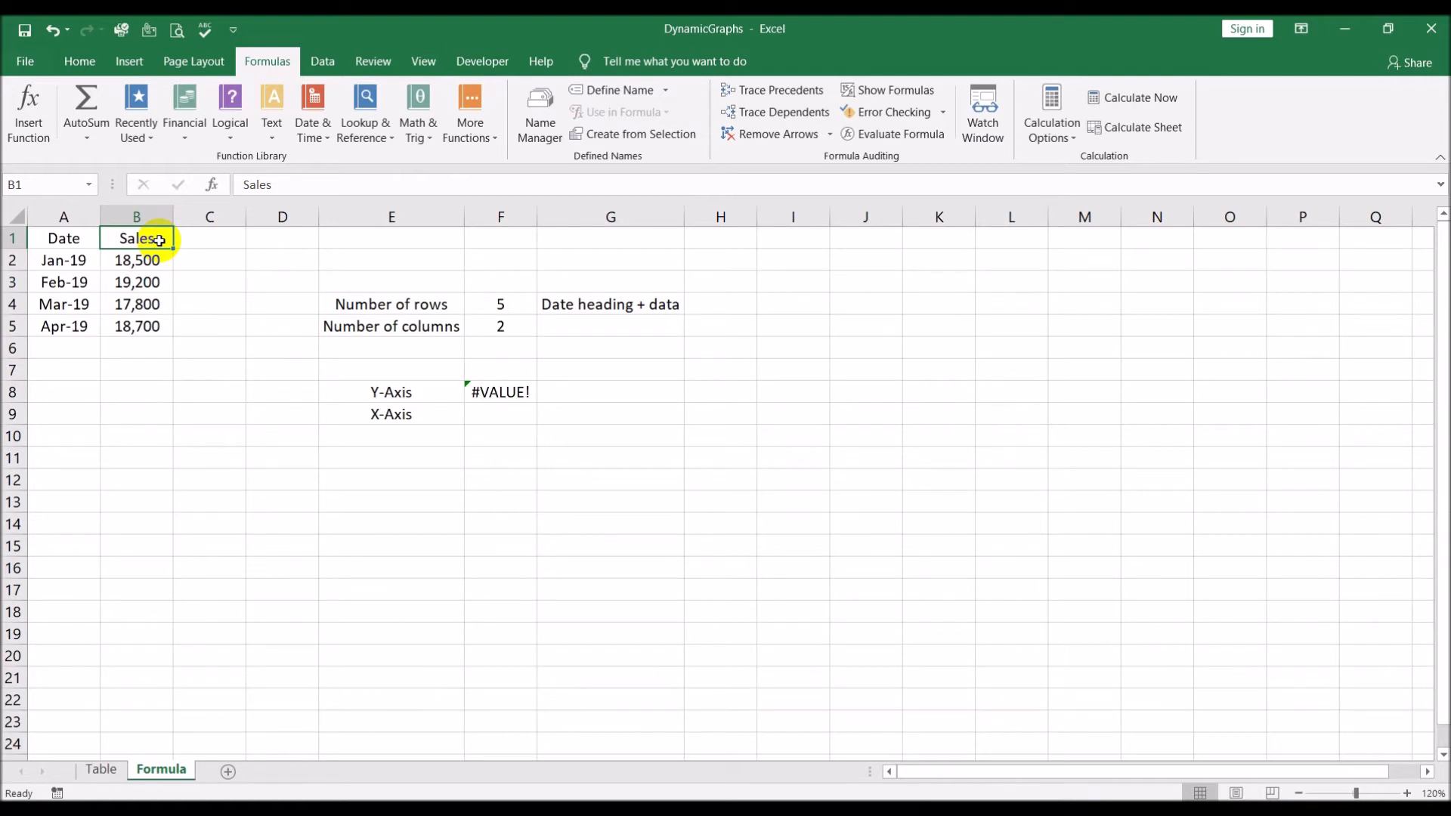
click(490, 302)
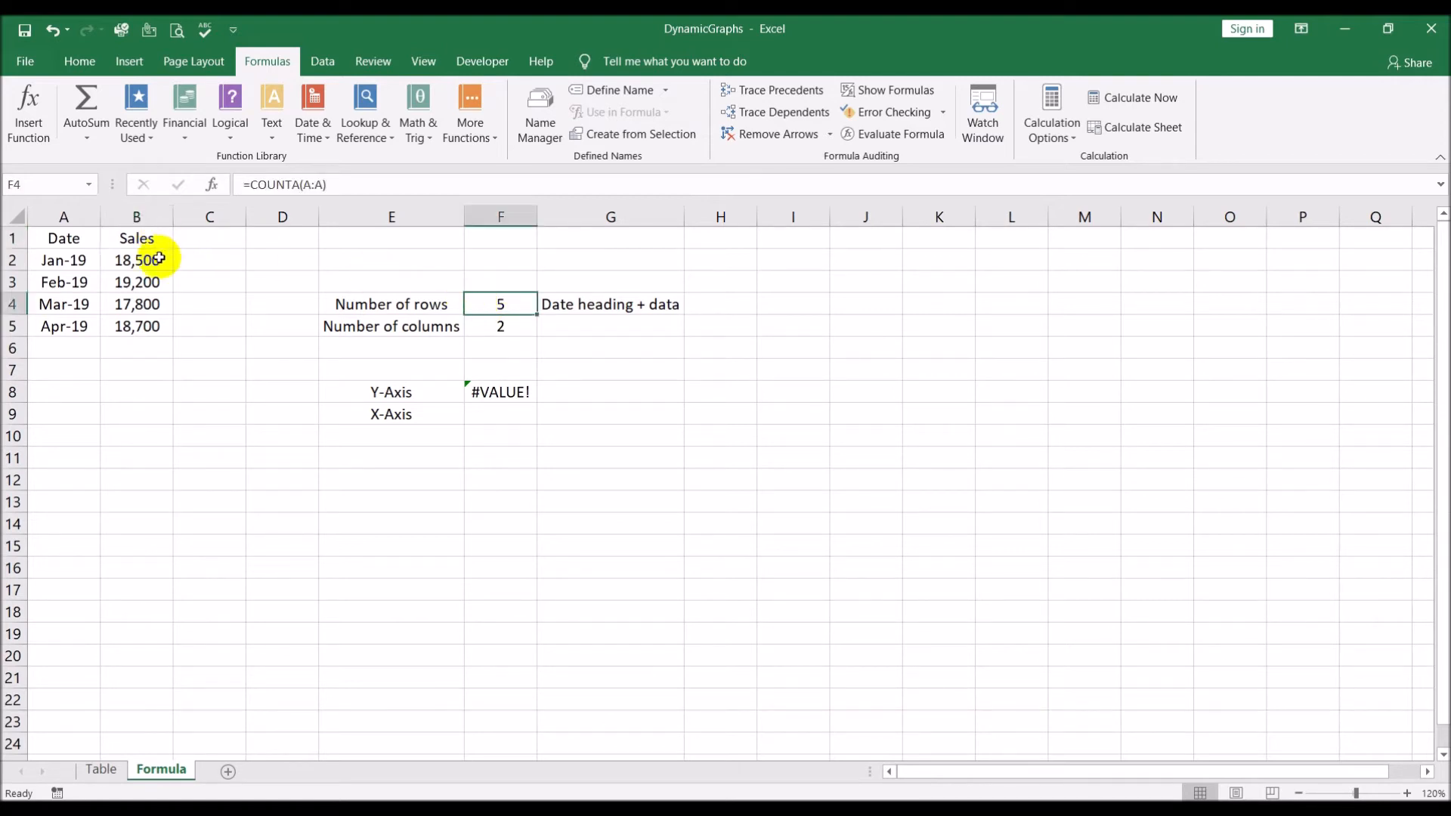
drag(156, 259, 150, 325)
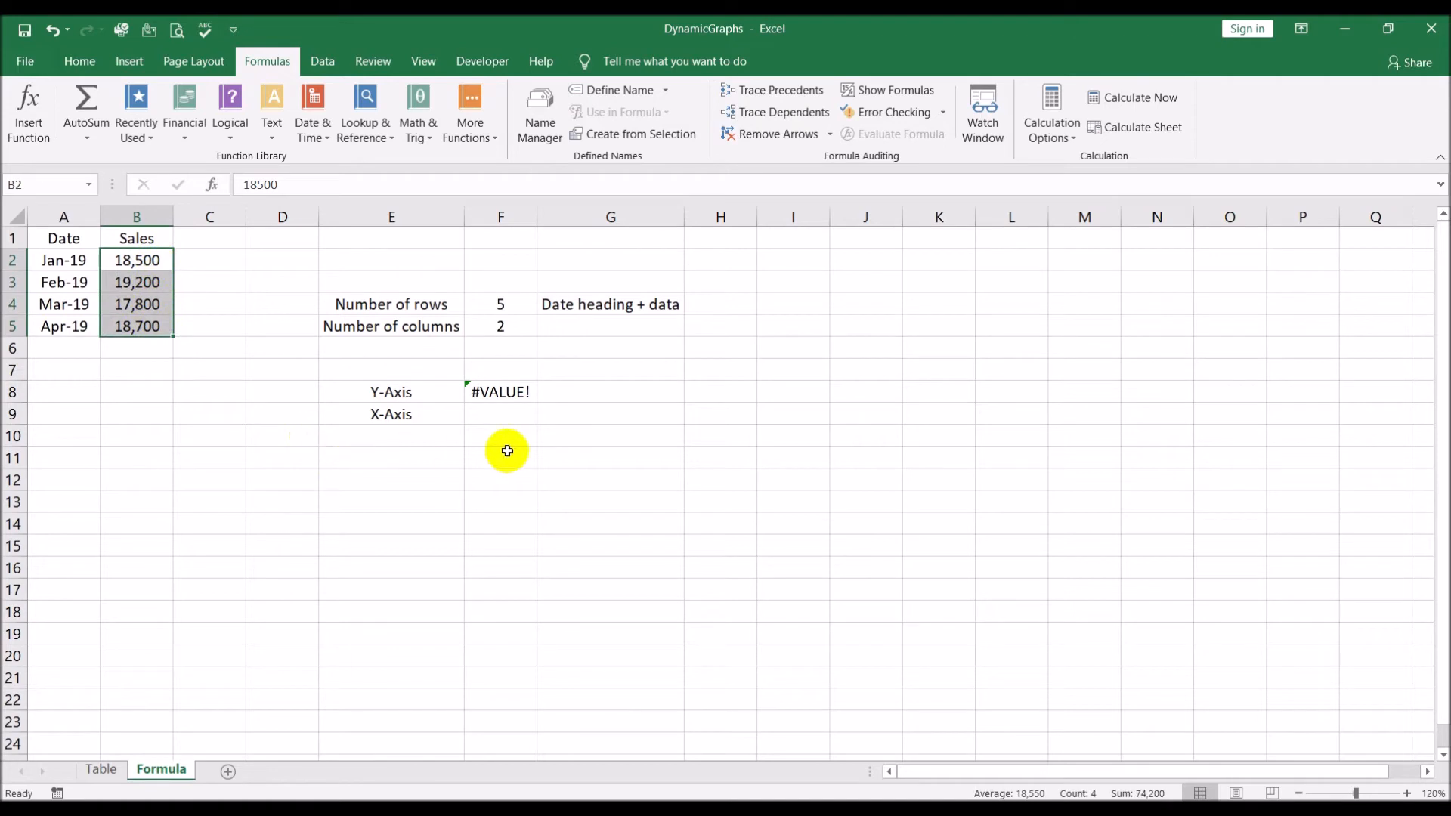
click(501, 390)
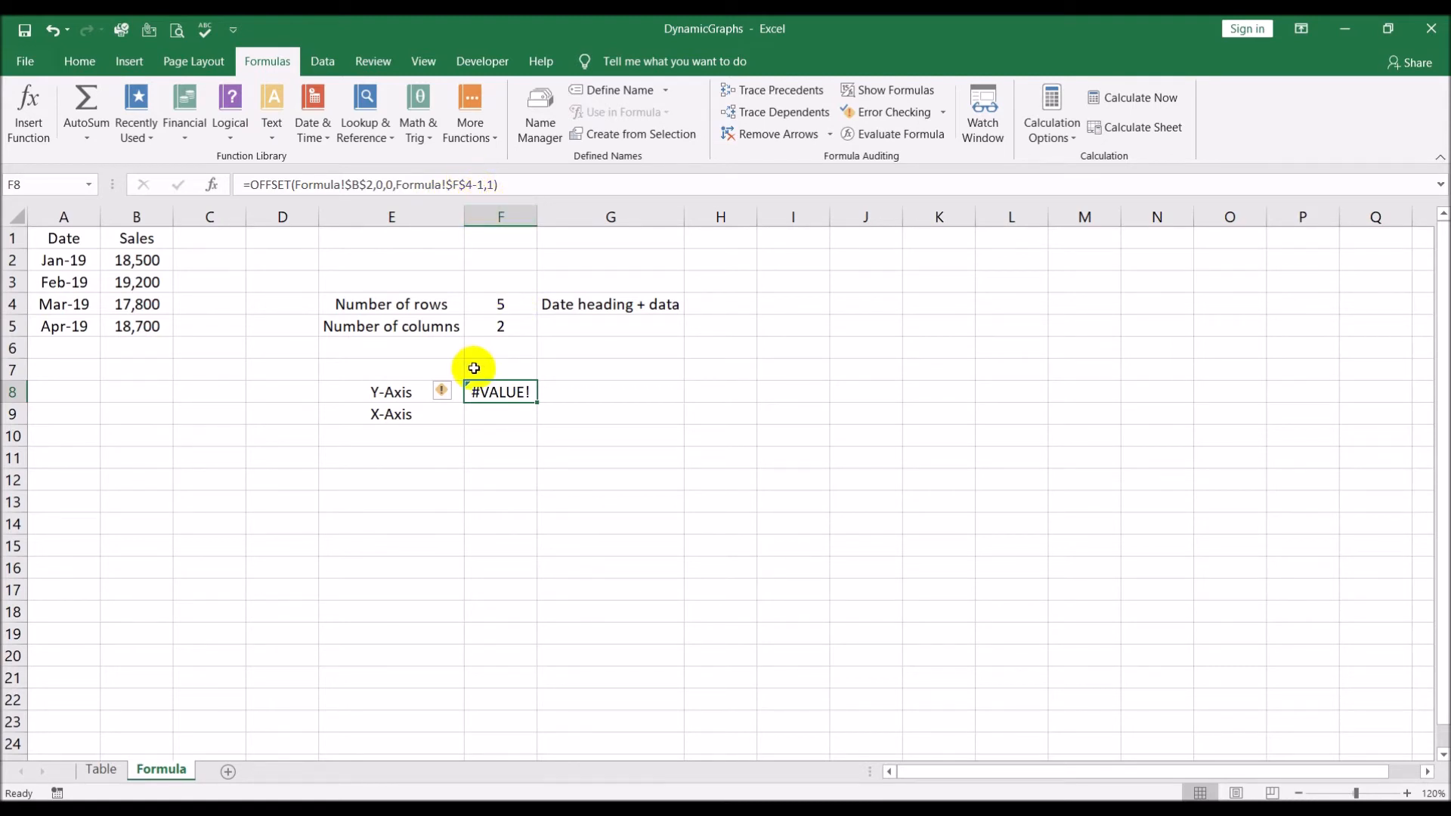
click(608, 473)
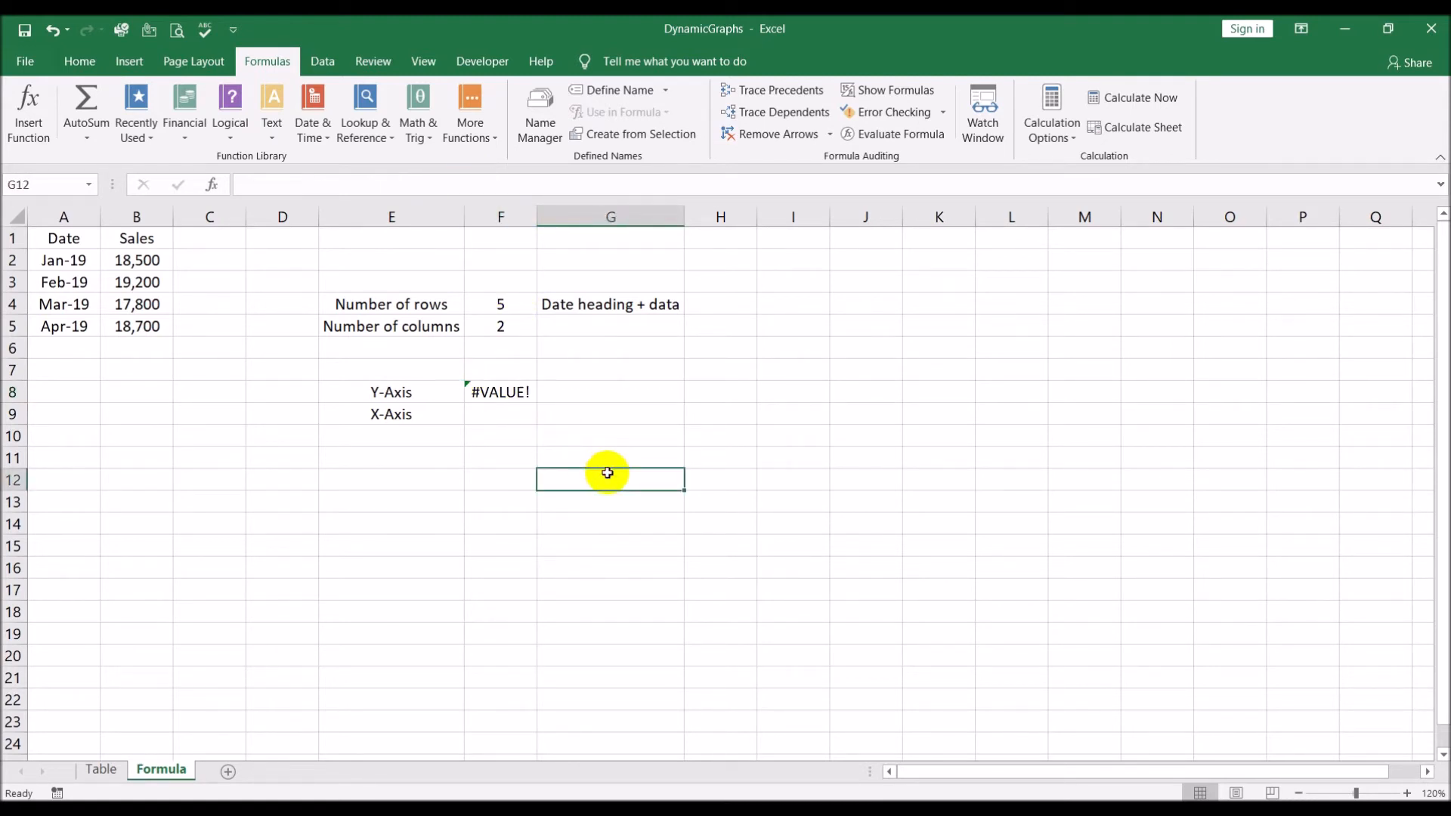
Start an OFFSET formula in F9 for the X-Axis with absolute cell $A$2 as the reference
click(507, 389)
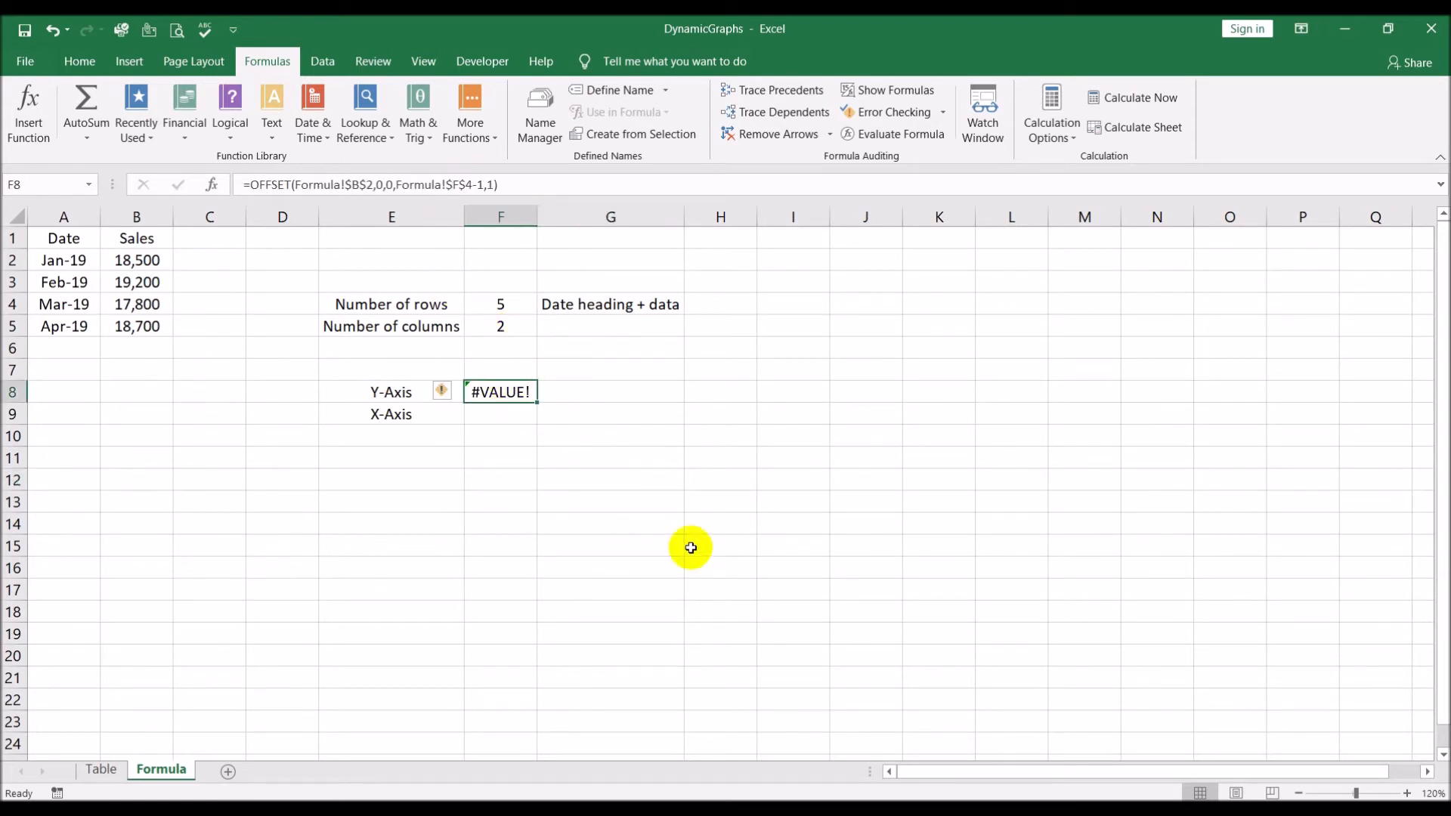
click(693, 520)
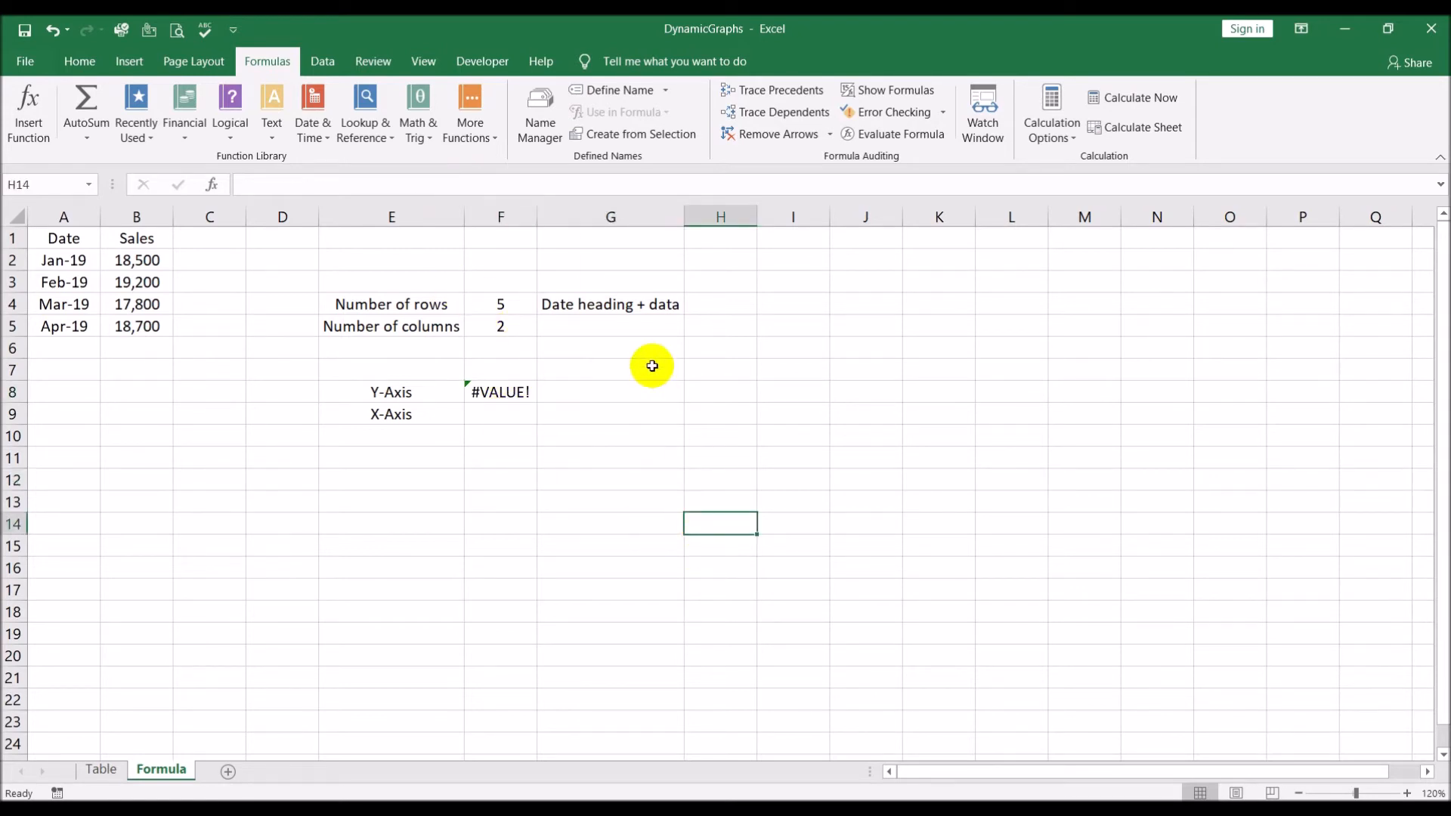
click(501, 415)
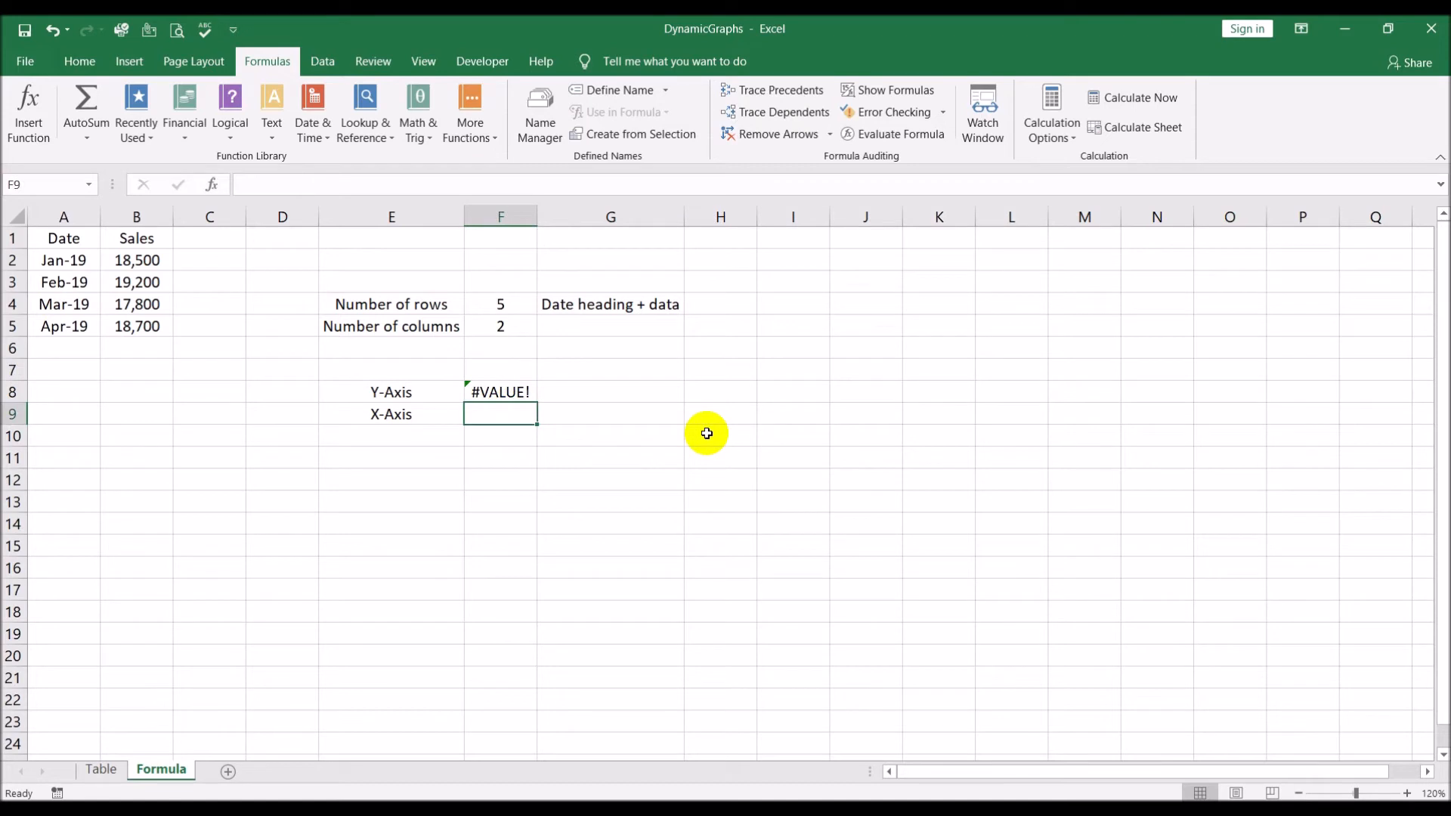
text(=of)
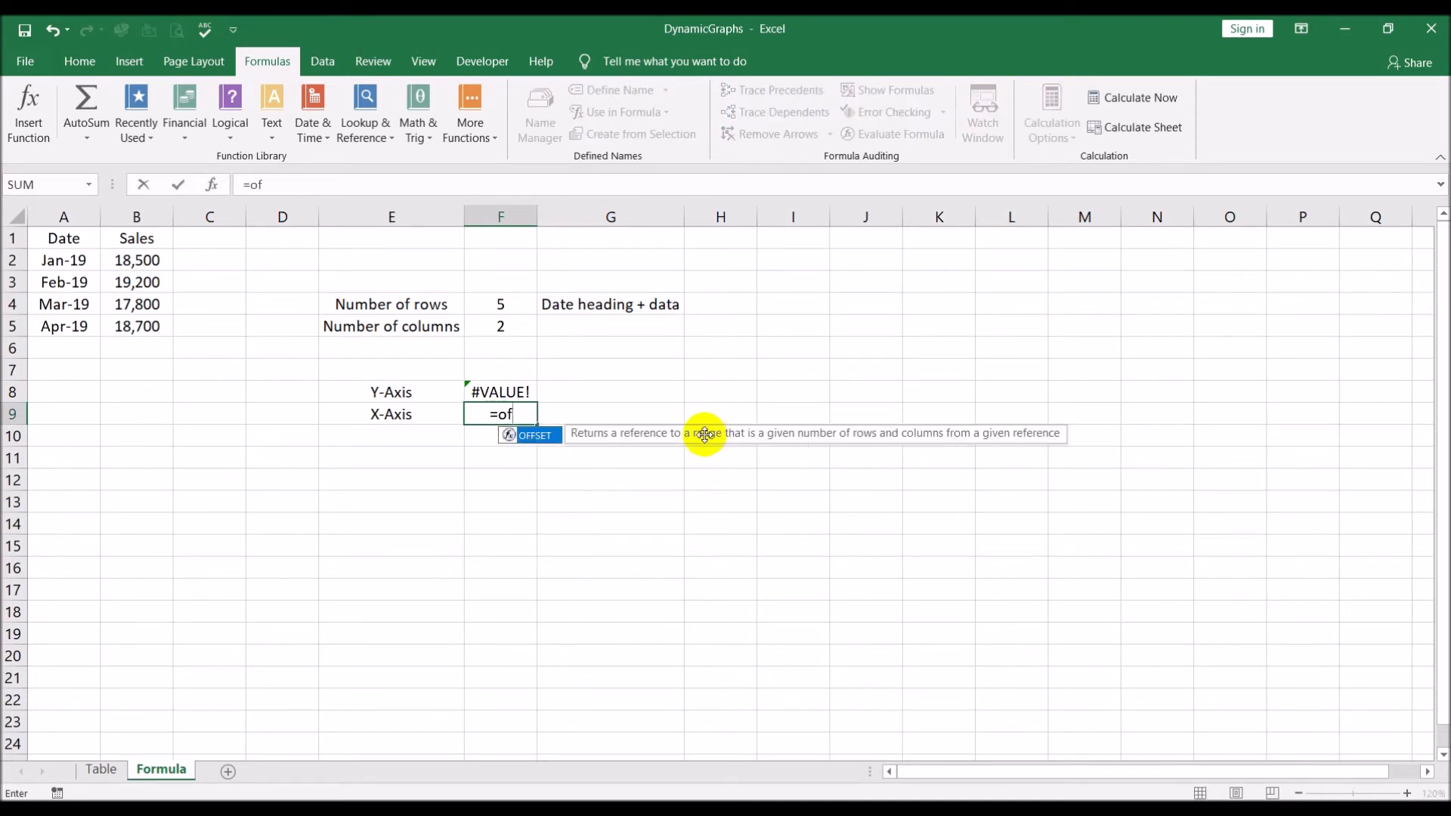
double_click(547, 436)
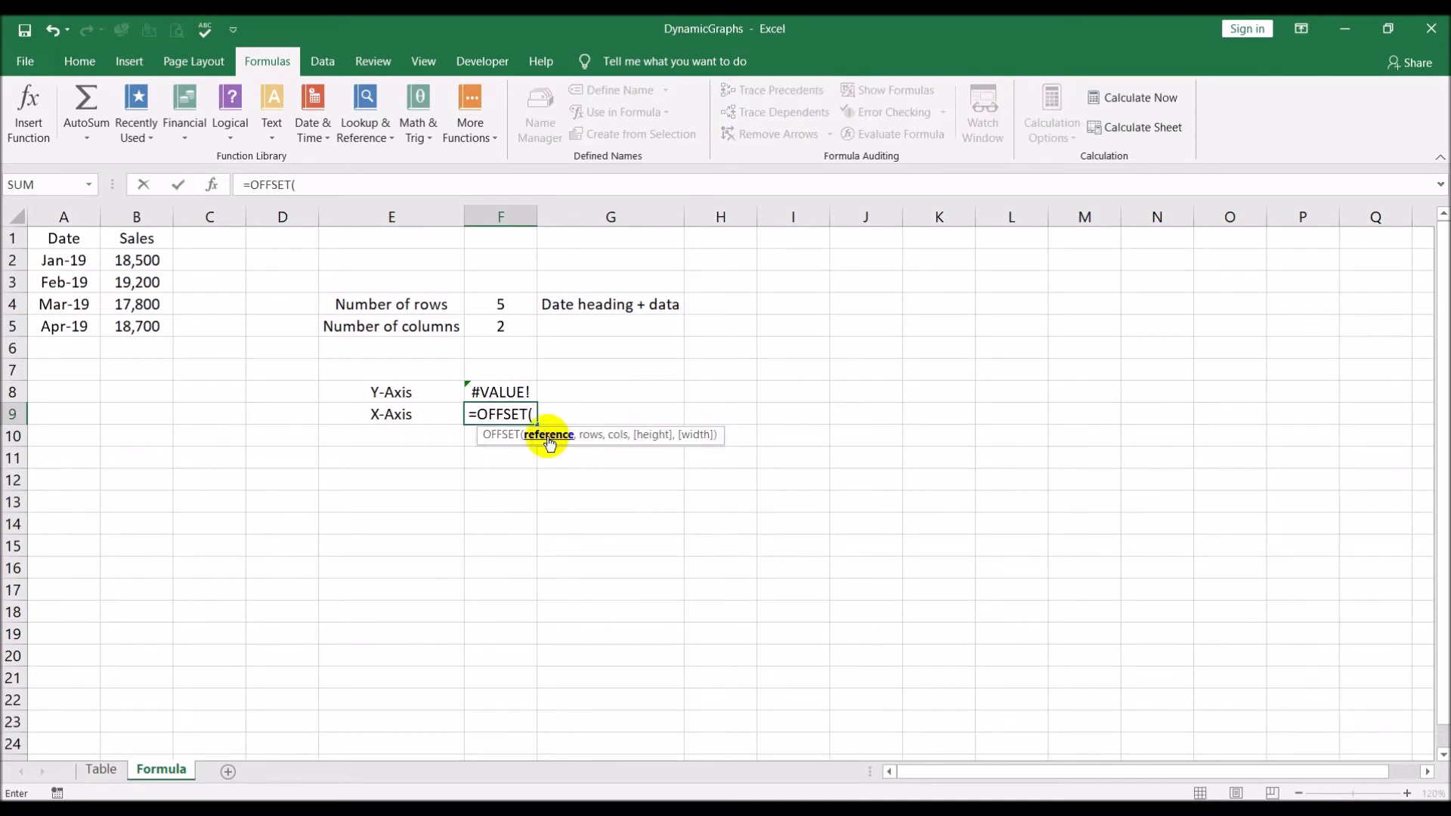
click(70, 261)
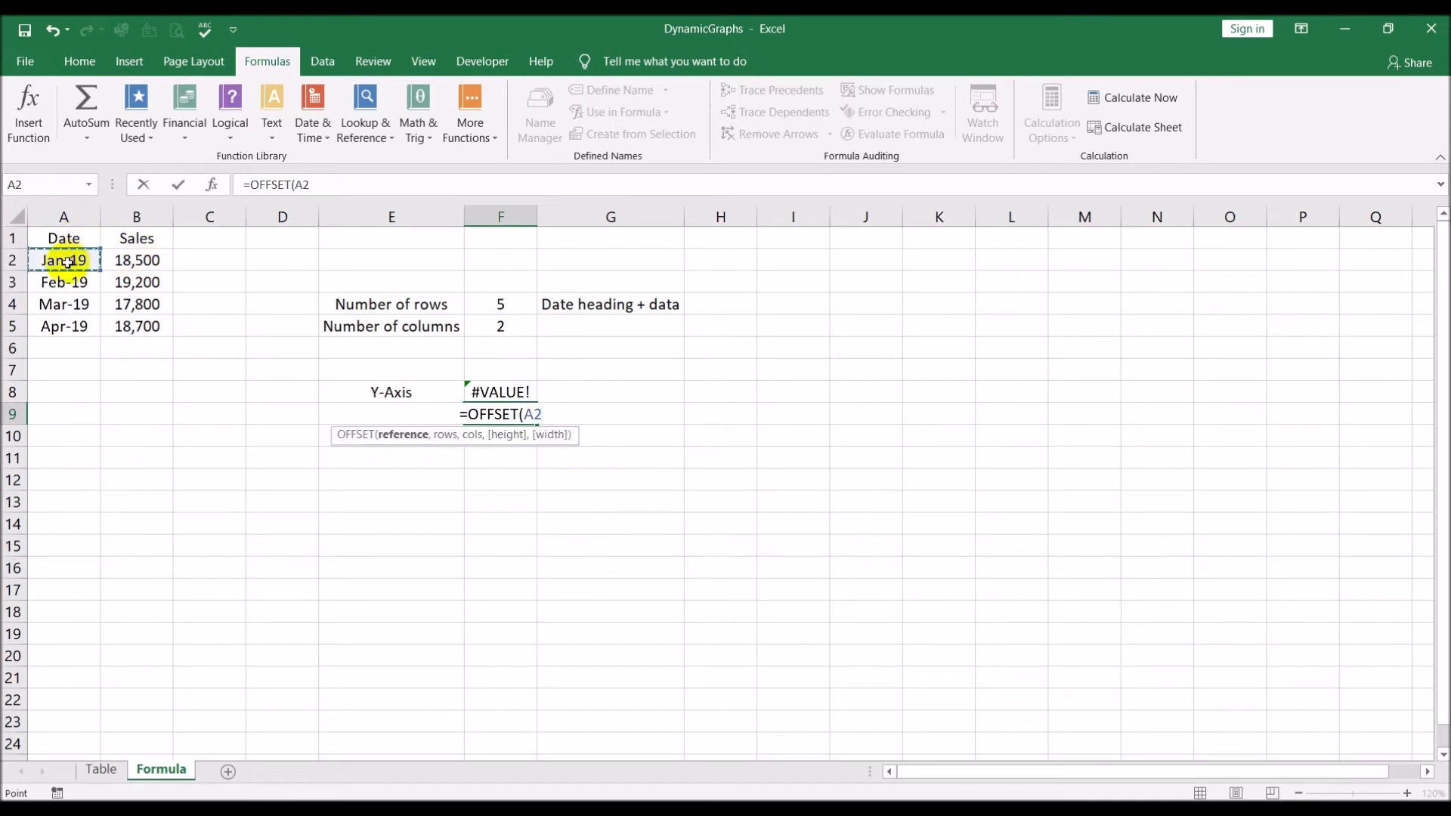
key(F4)
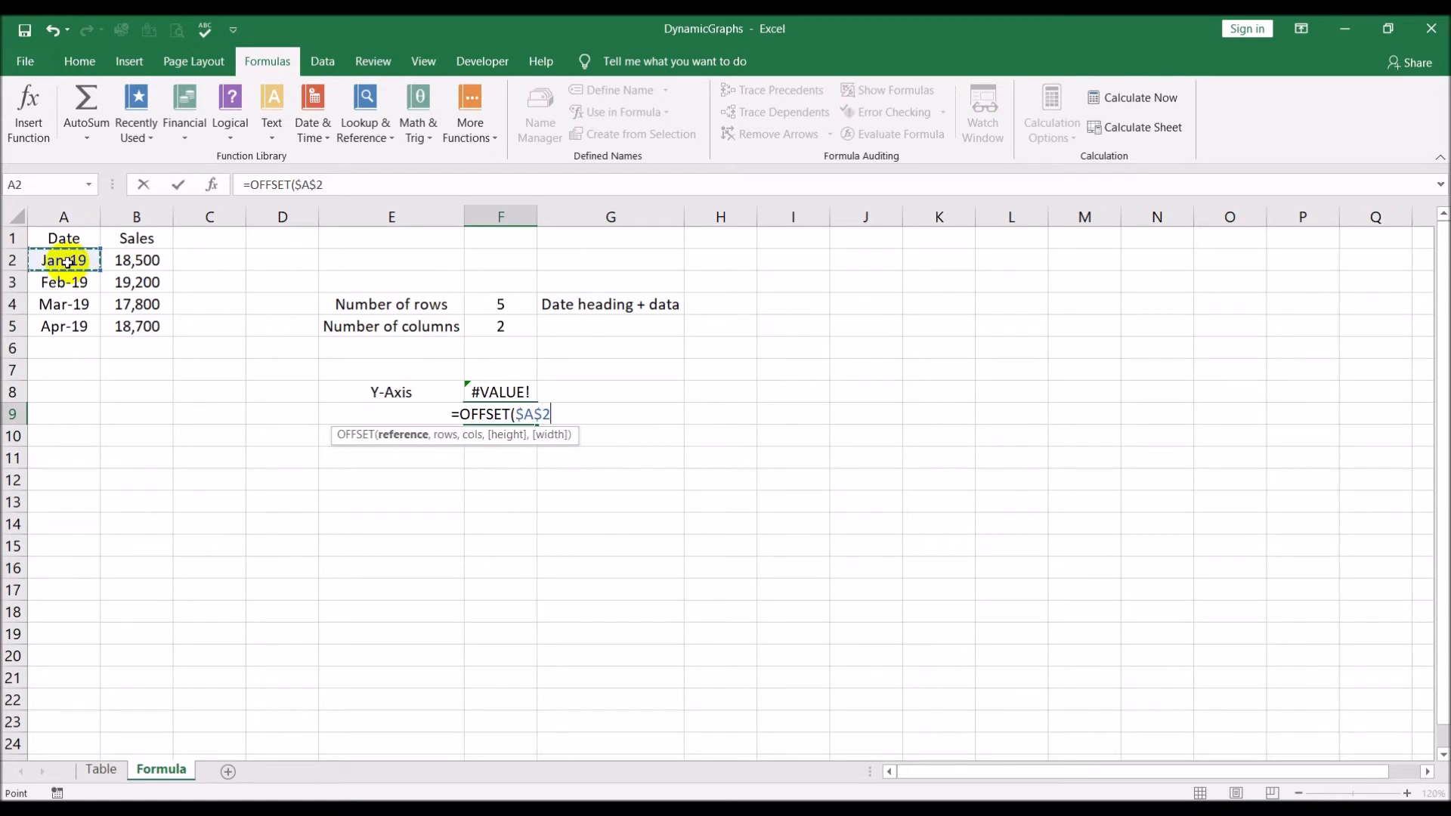
Complete the F9 OFFSET formula with 0 rows, 0 columns, height $F$4-1 and width 1
text(,)
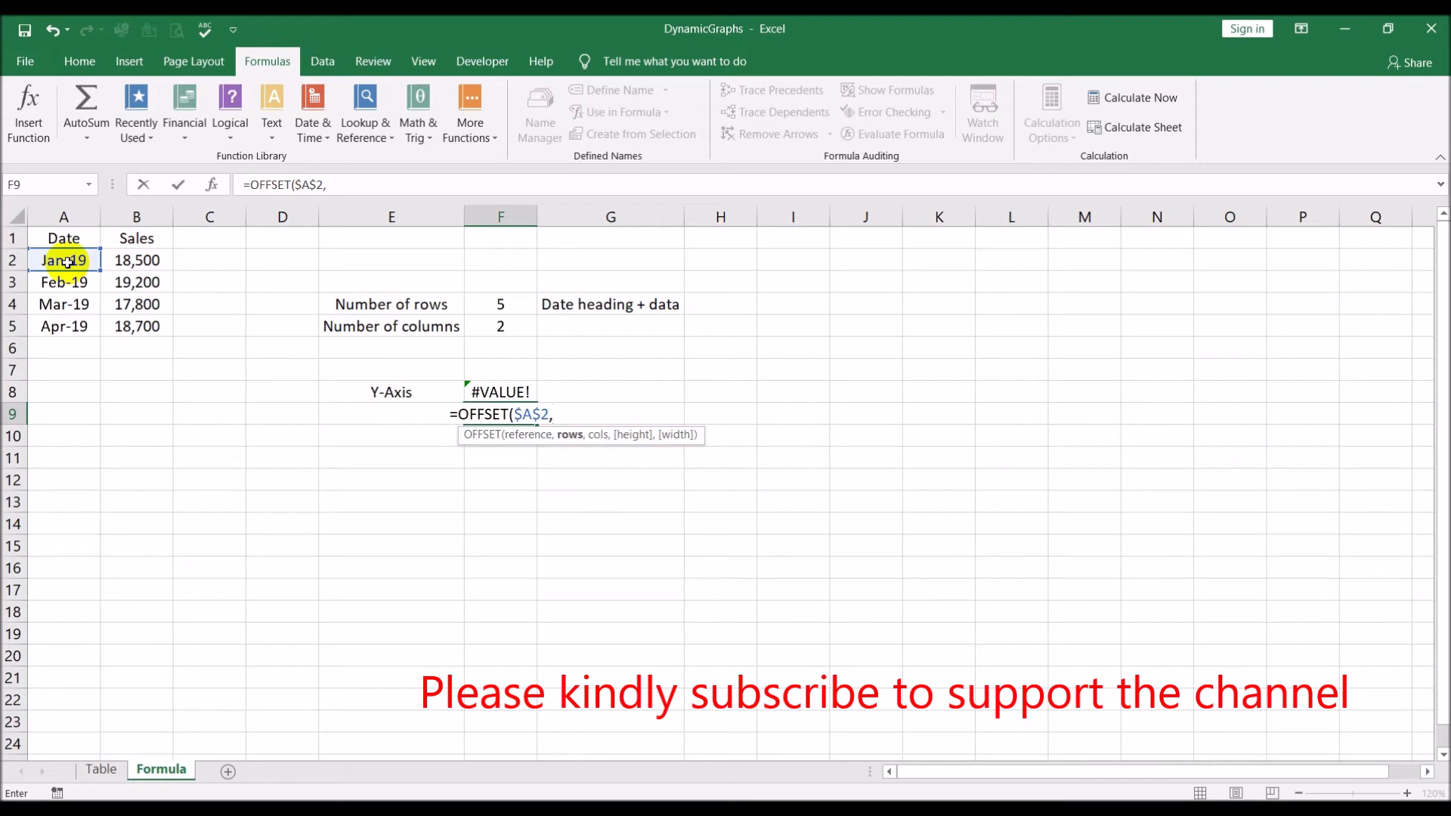
text(0)
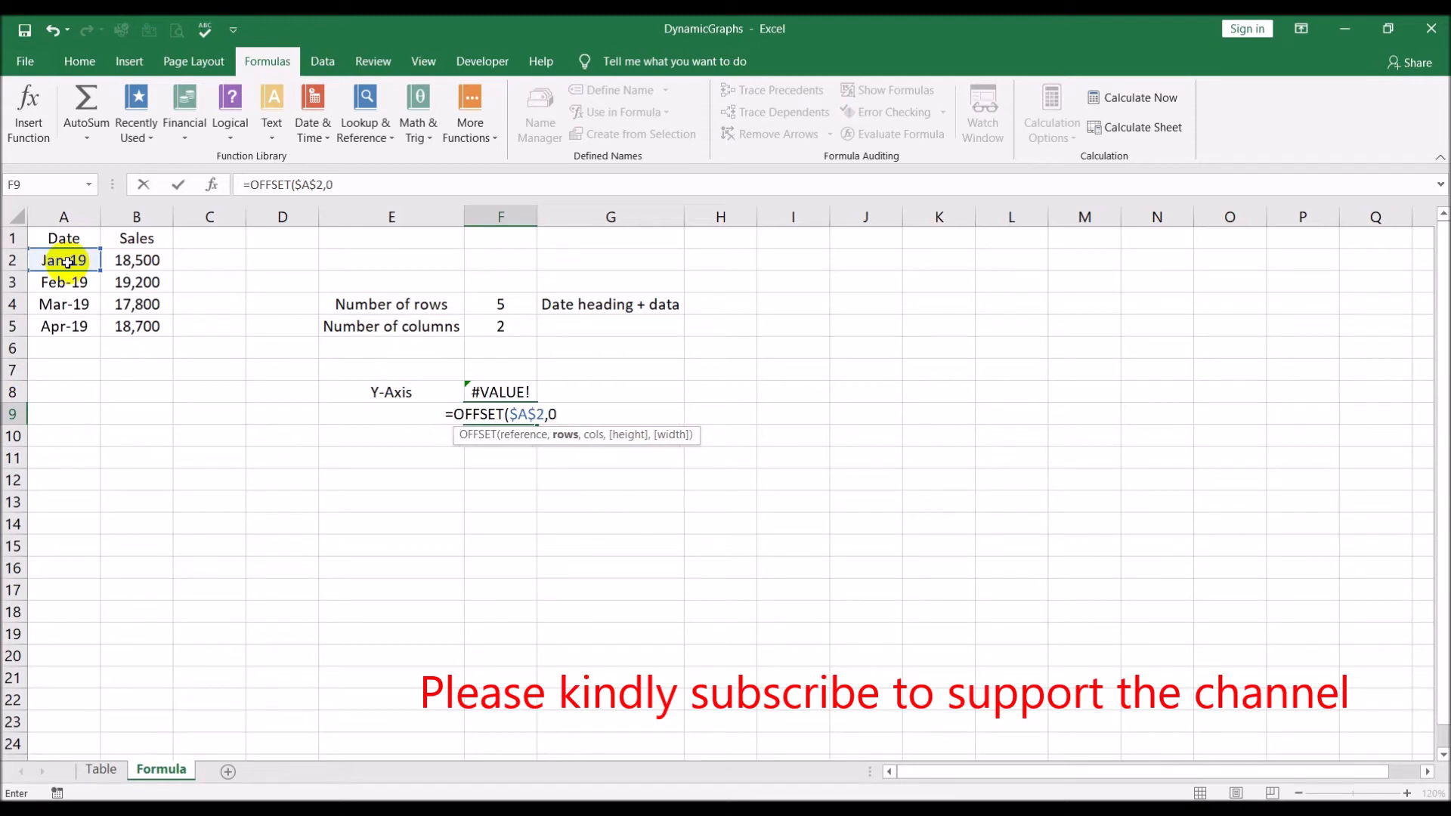
text(,)
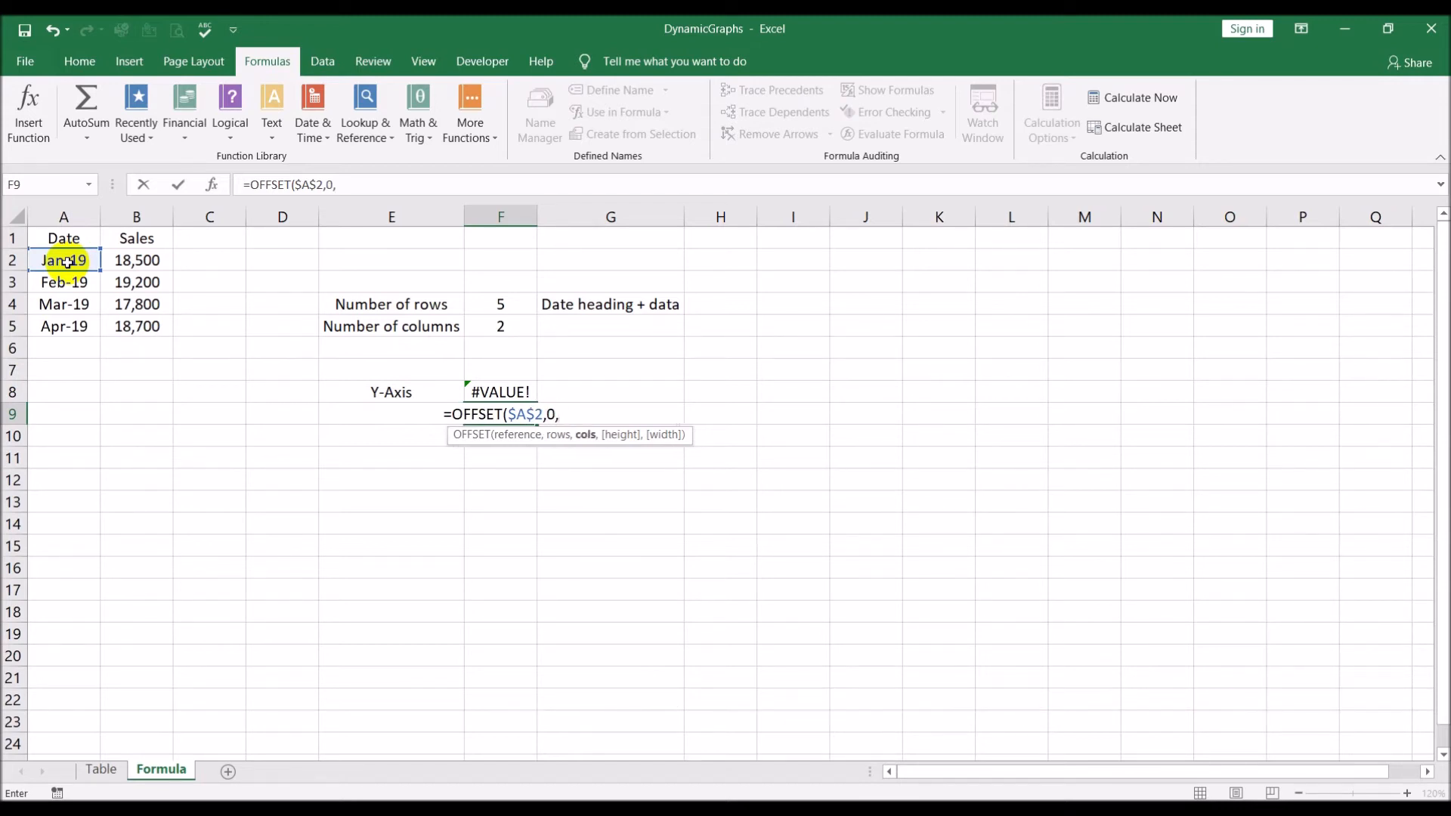
text(0,)
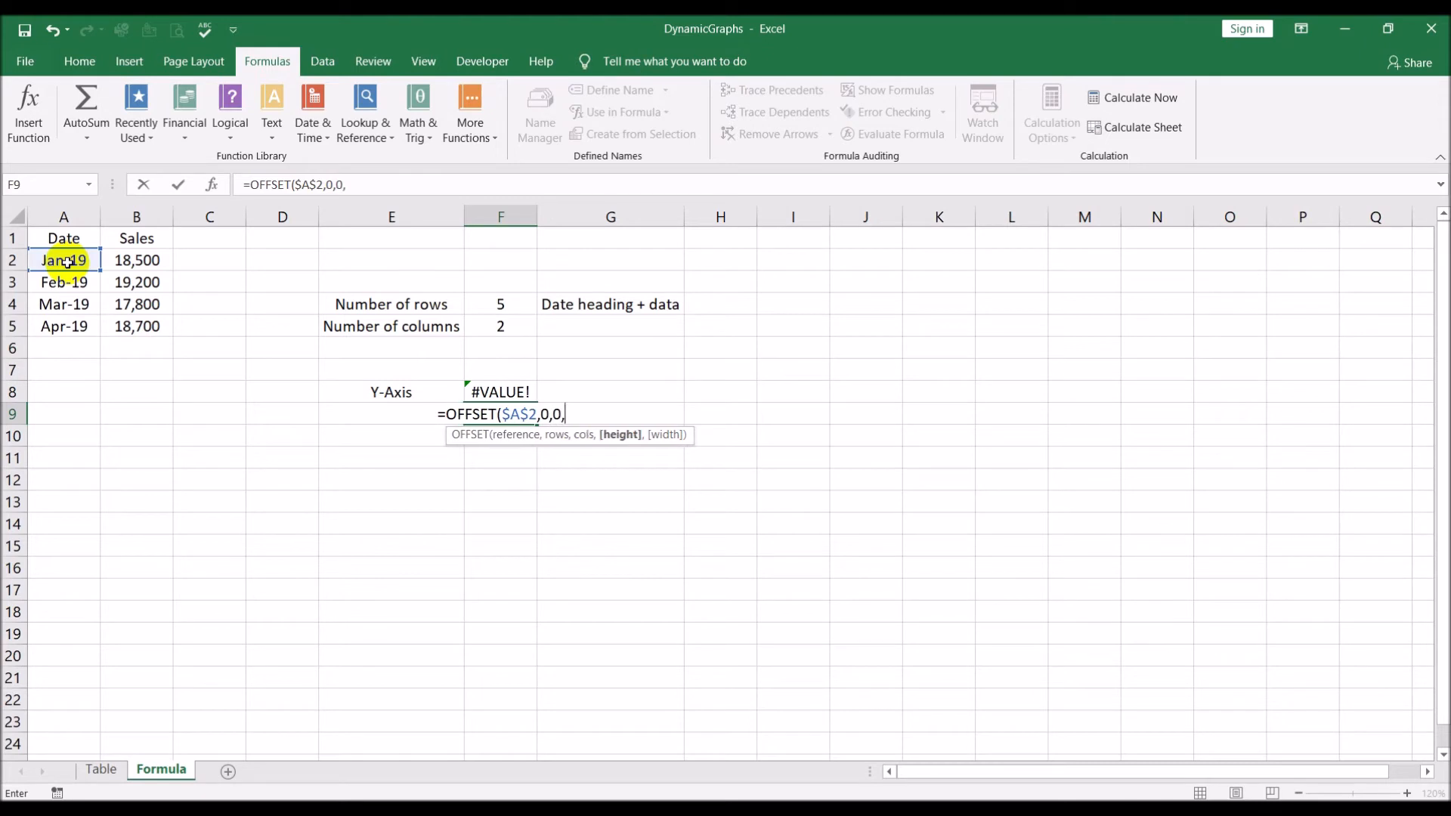
click(504, 305)
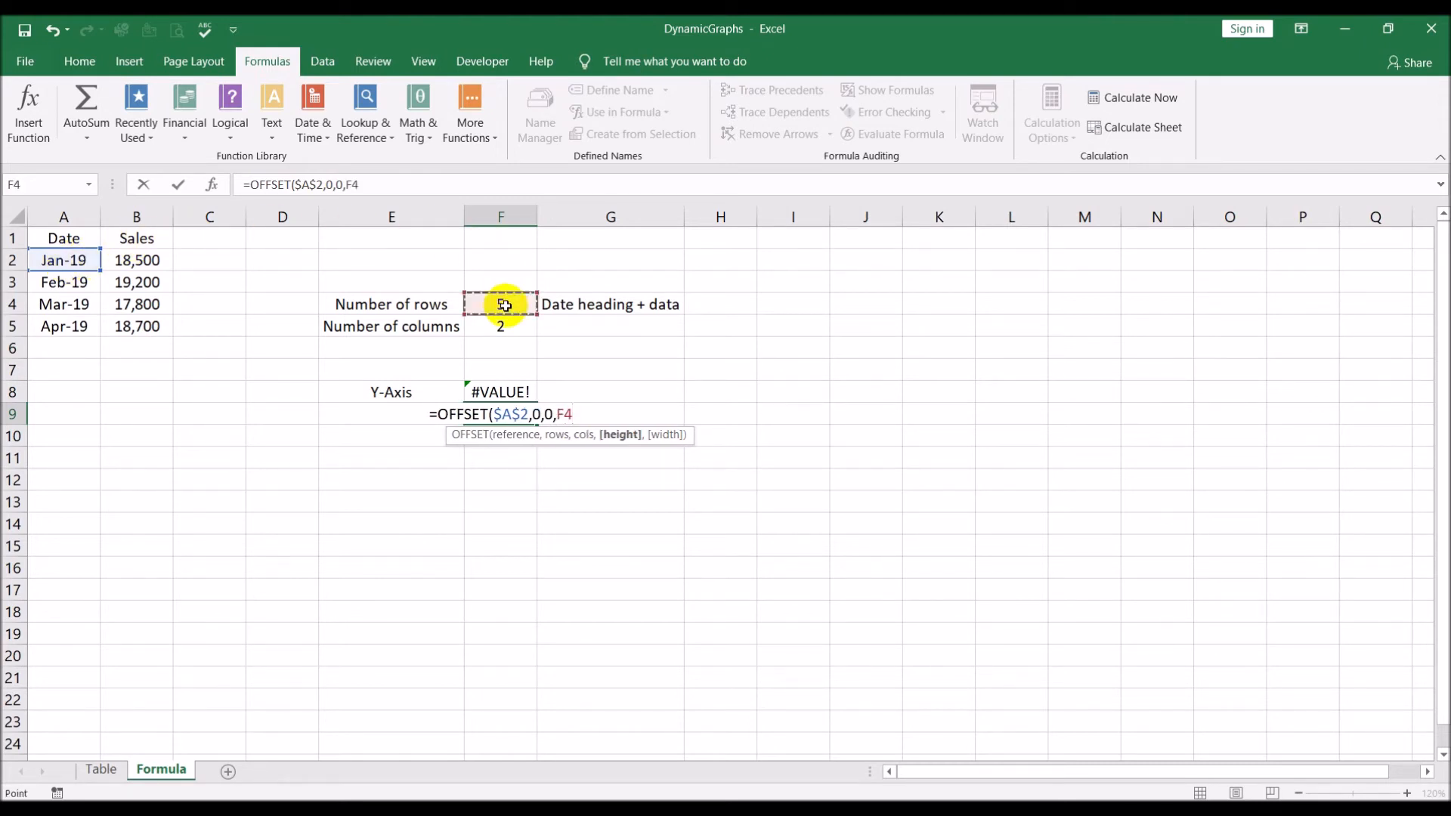
key(F4)
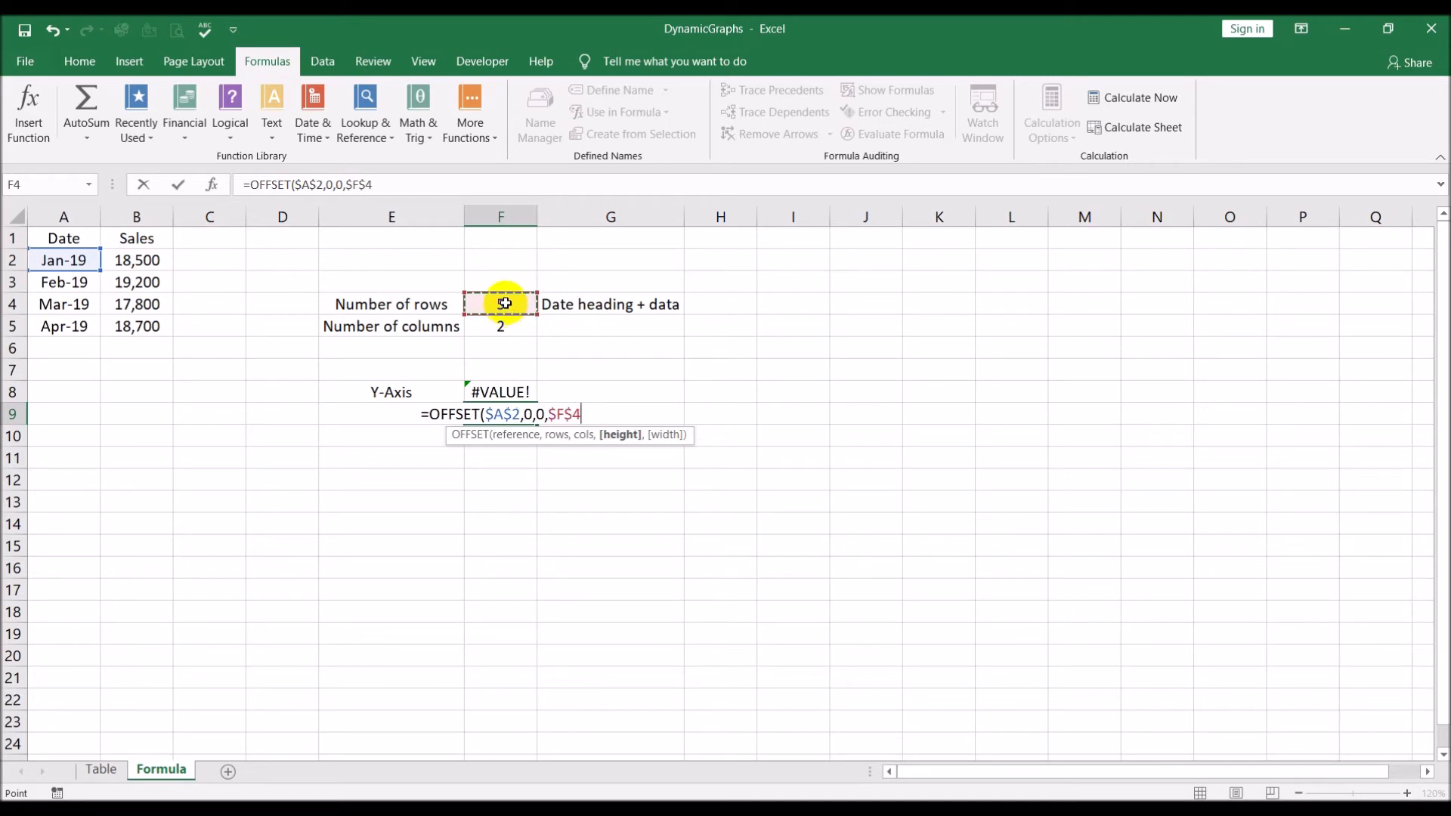
text(-1)
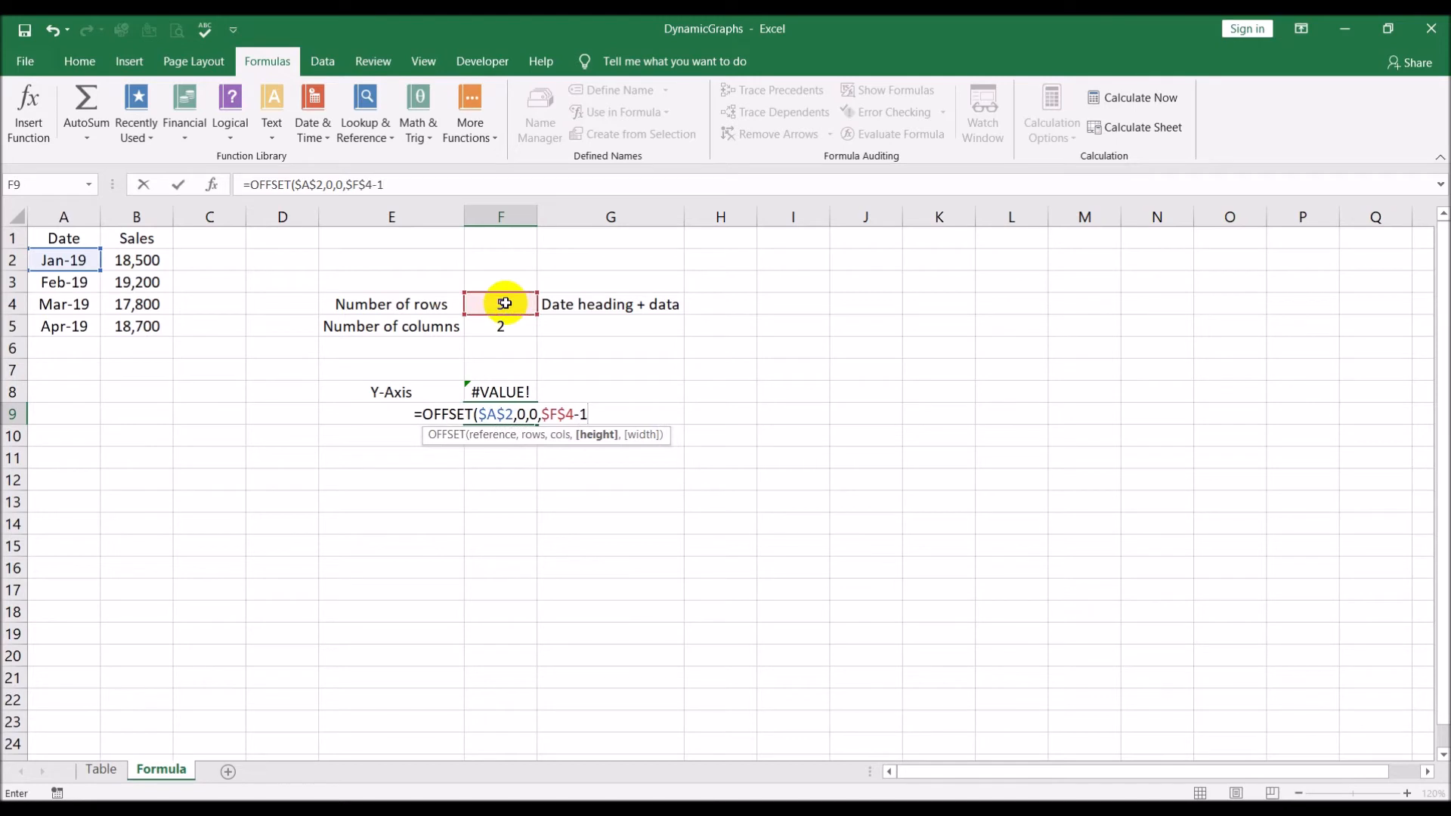
text(,)
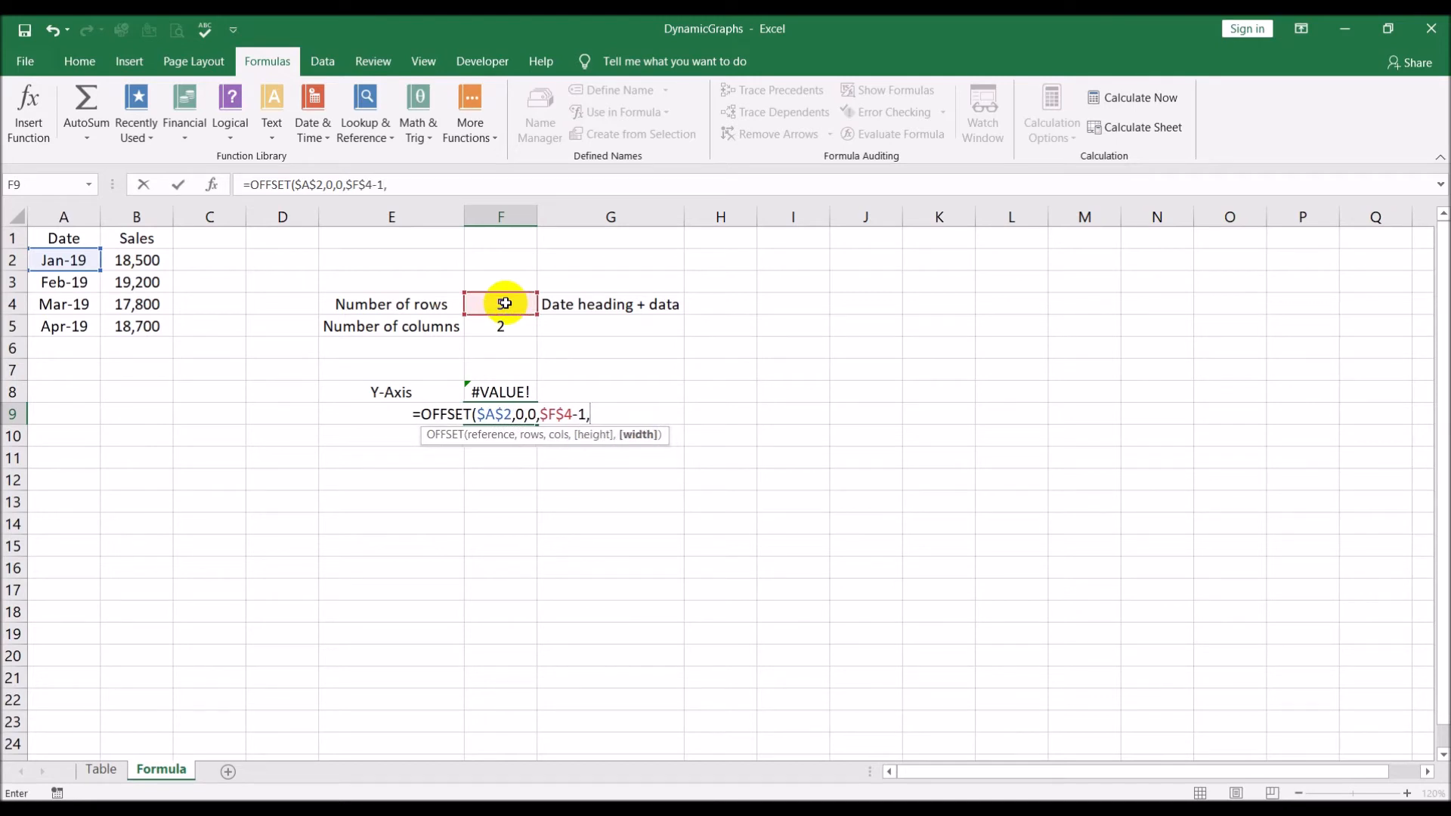
text(1))
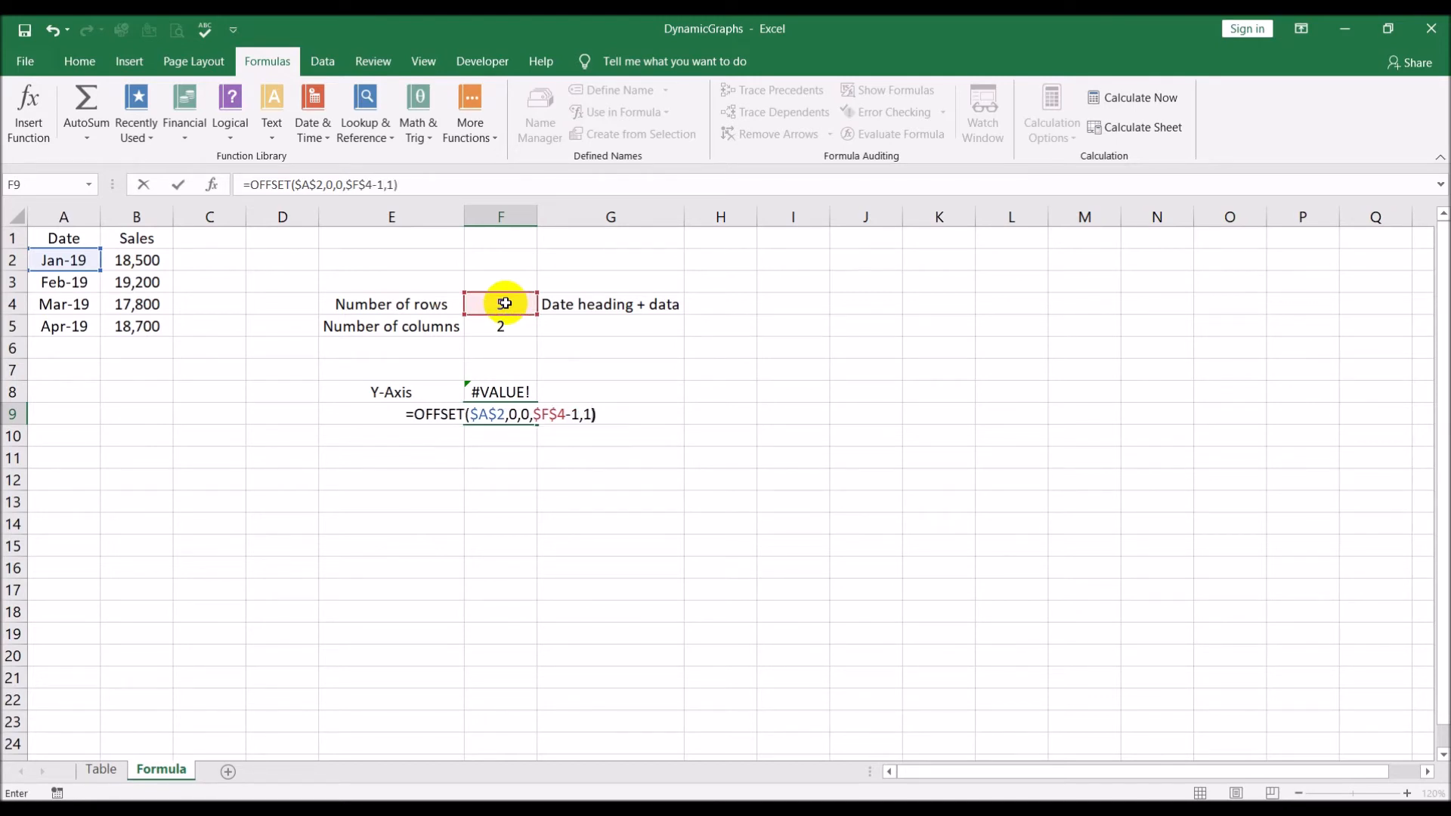
key(Return)
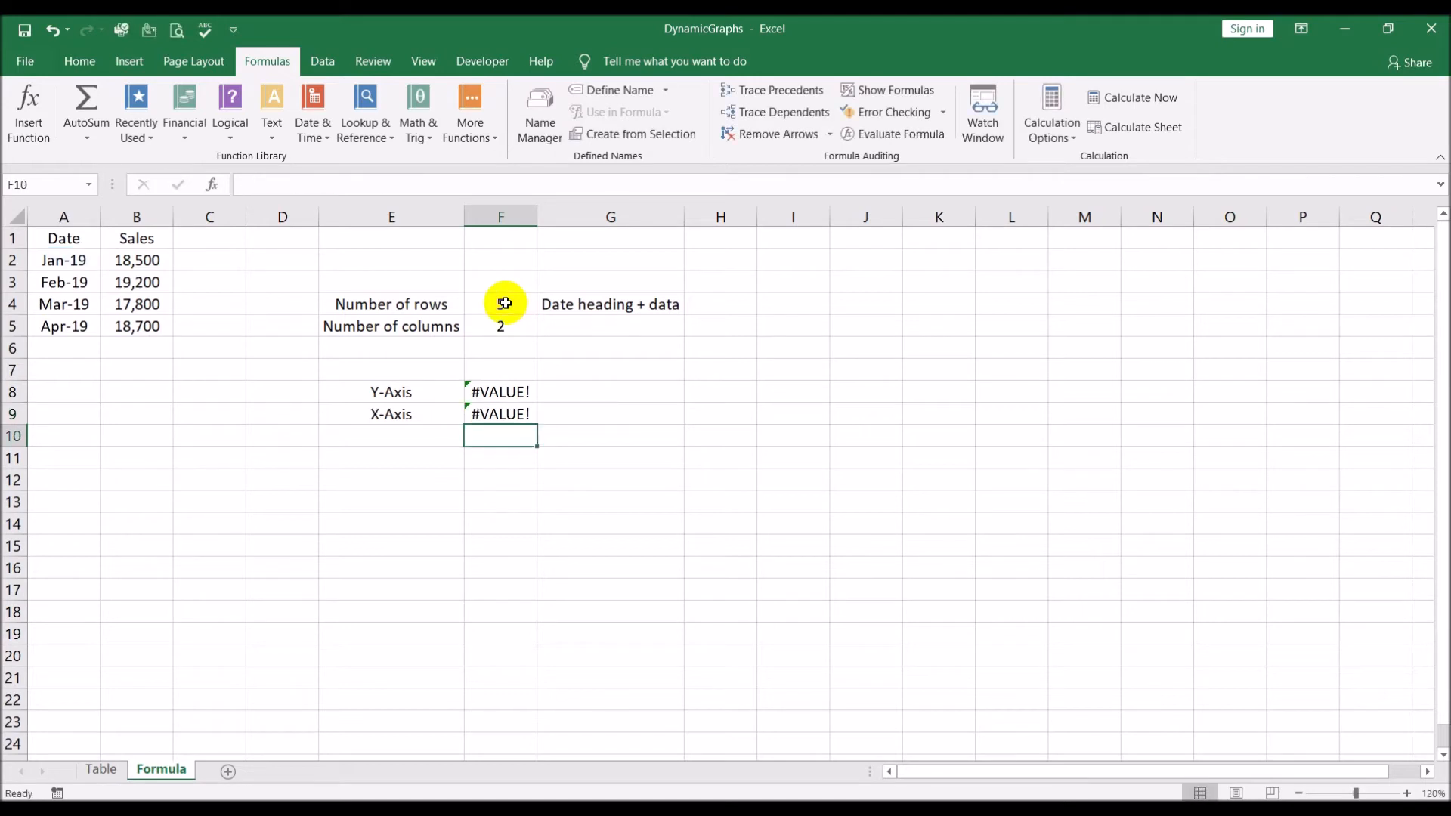
Add the sheet name prefix Formula! to both the $A$2 and $F$4 references in the F9 formula
key(Up)
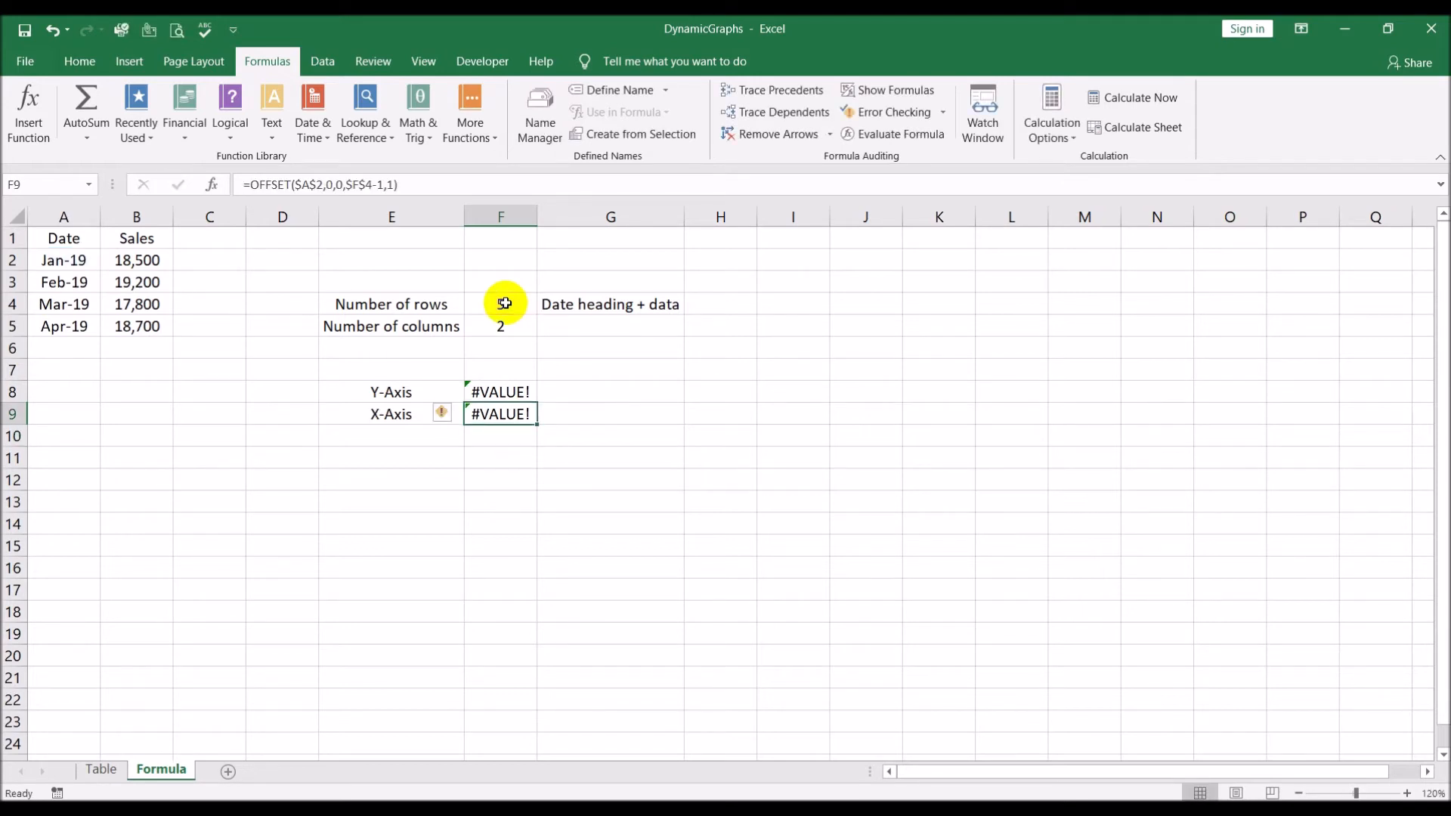
click(299, 184)
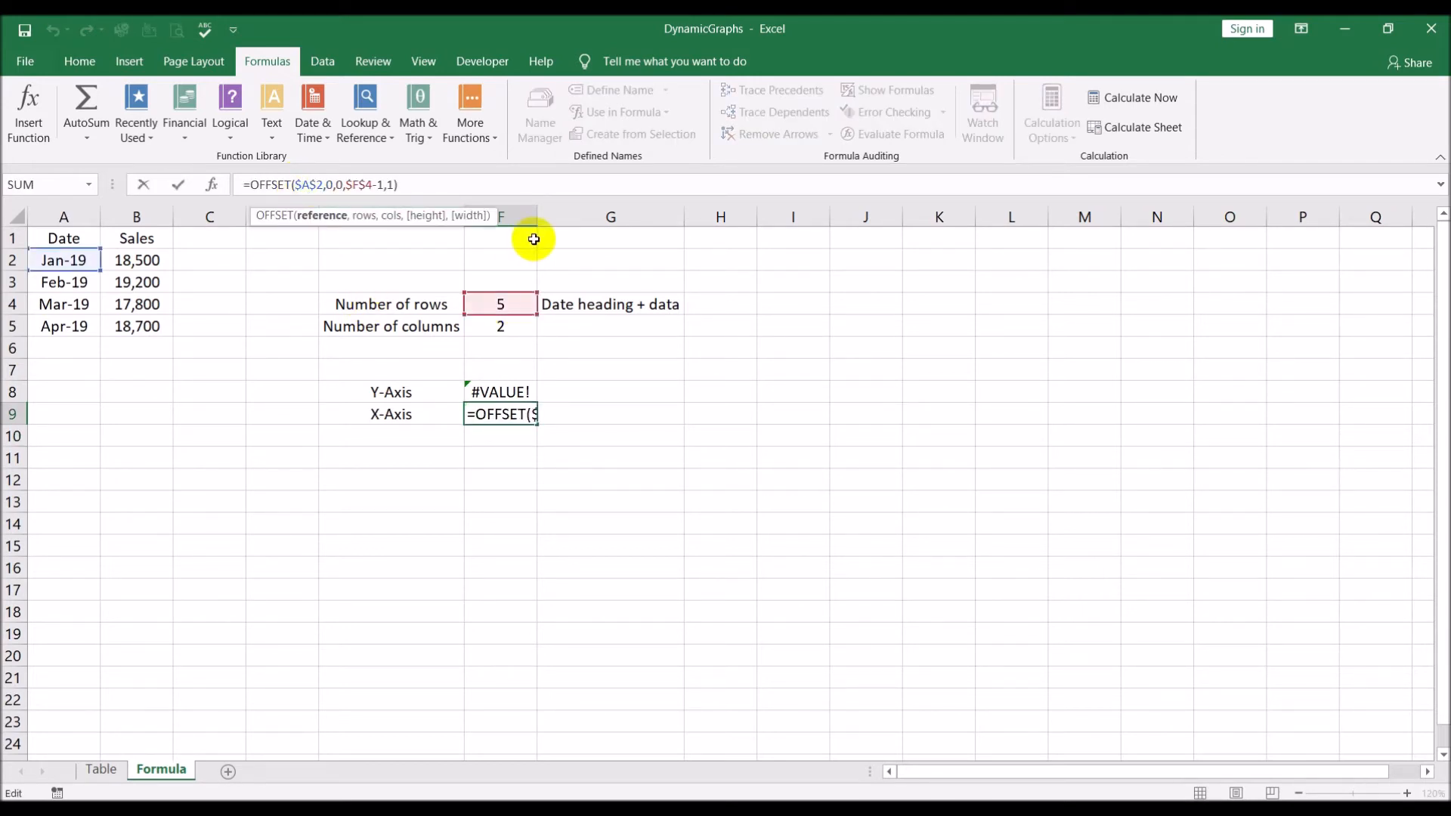
text(Formula)
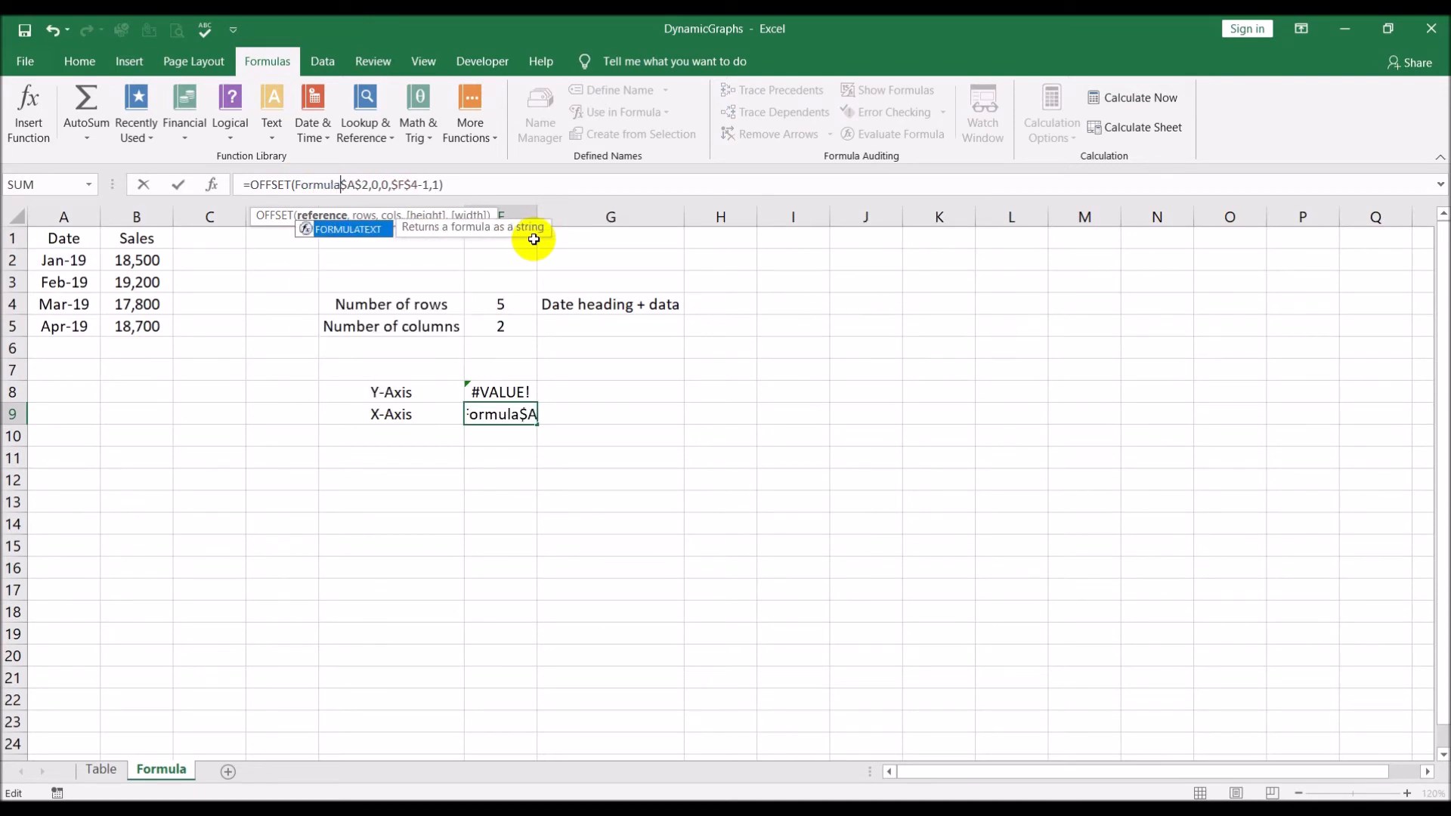
text(!)
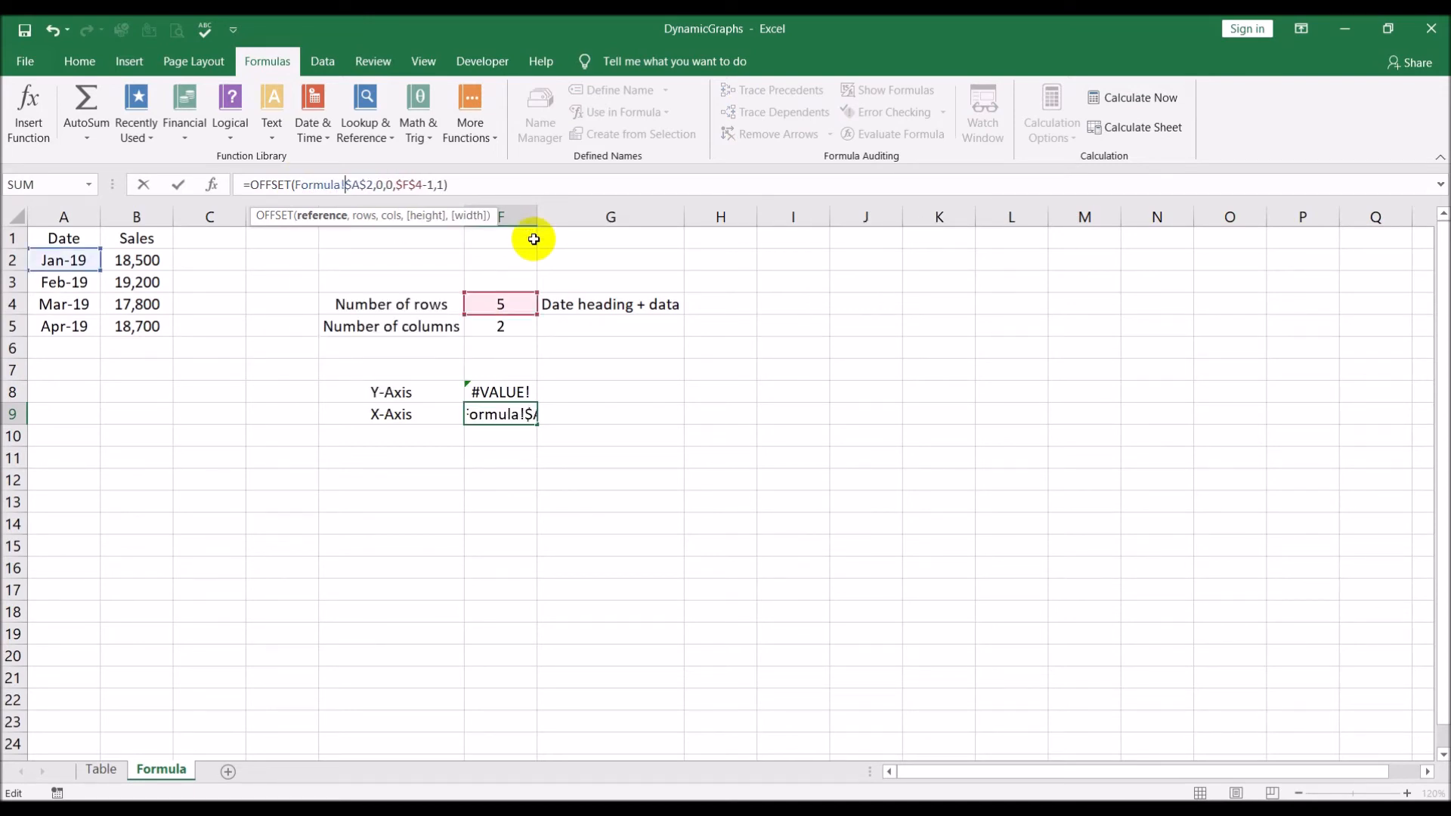
click(397, 185)
text(F)
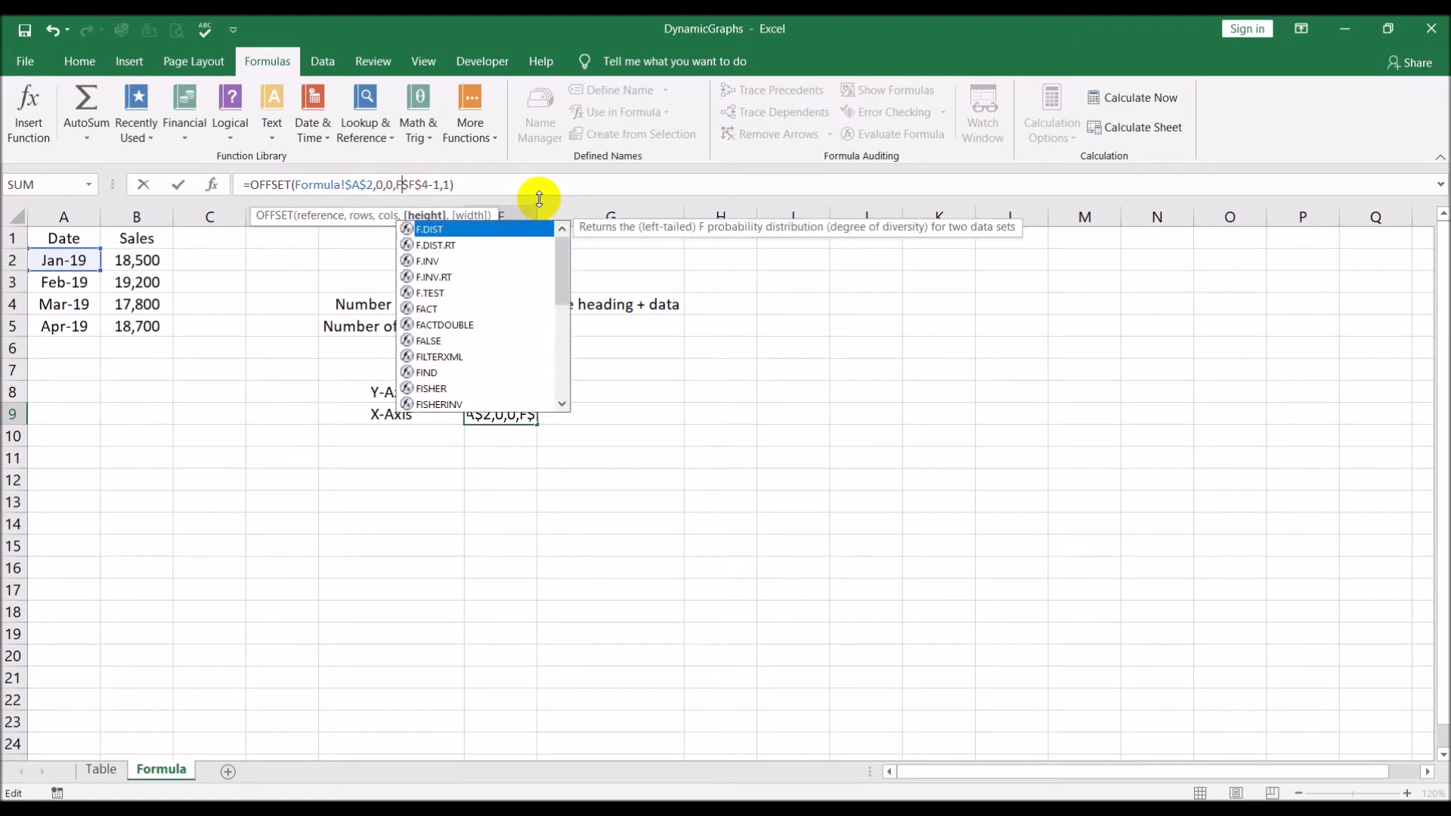
text(ormula)
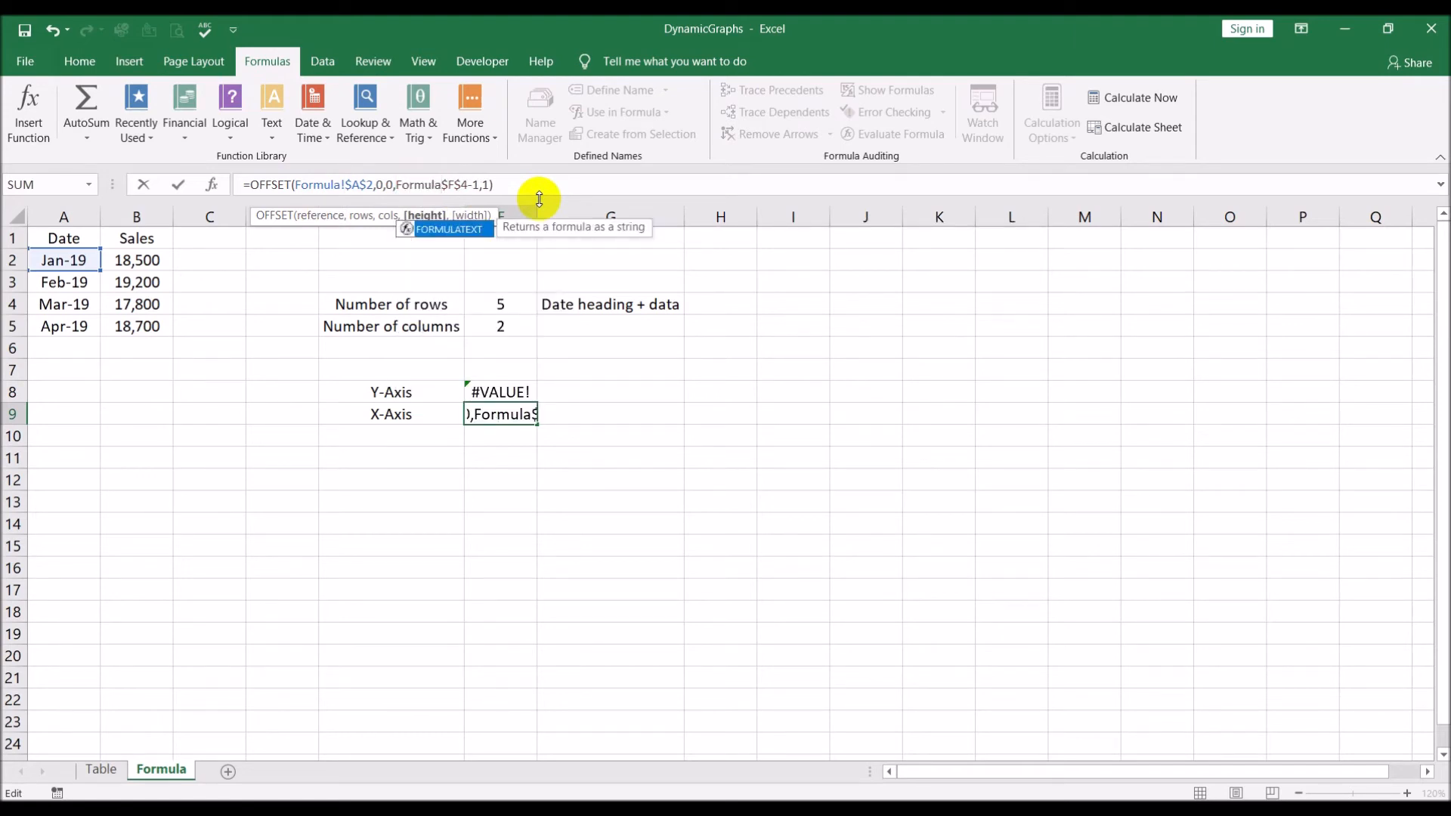
text(!)
key(Return)
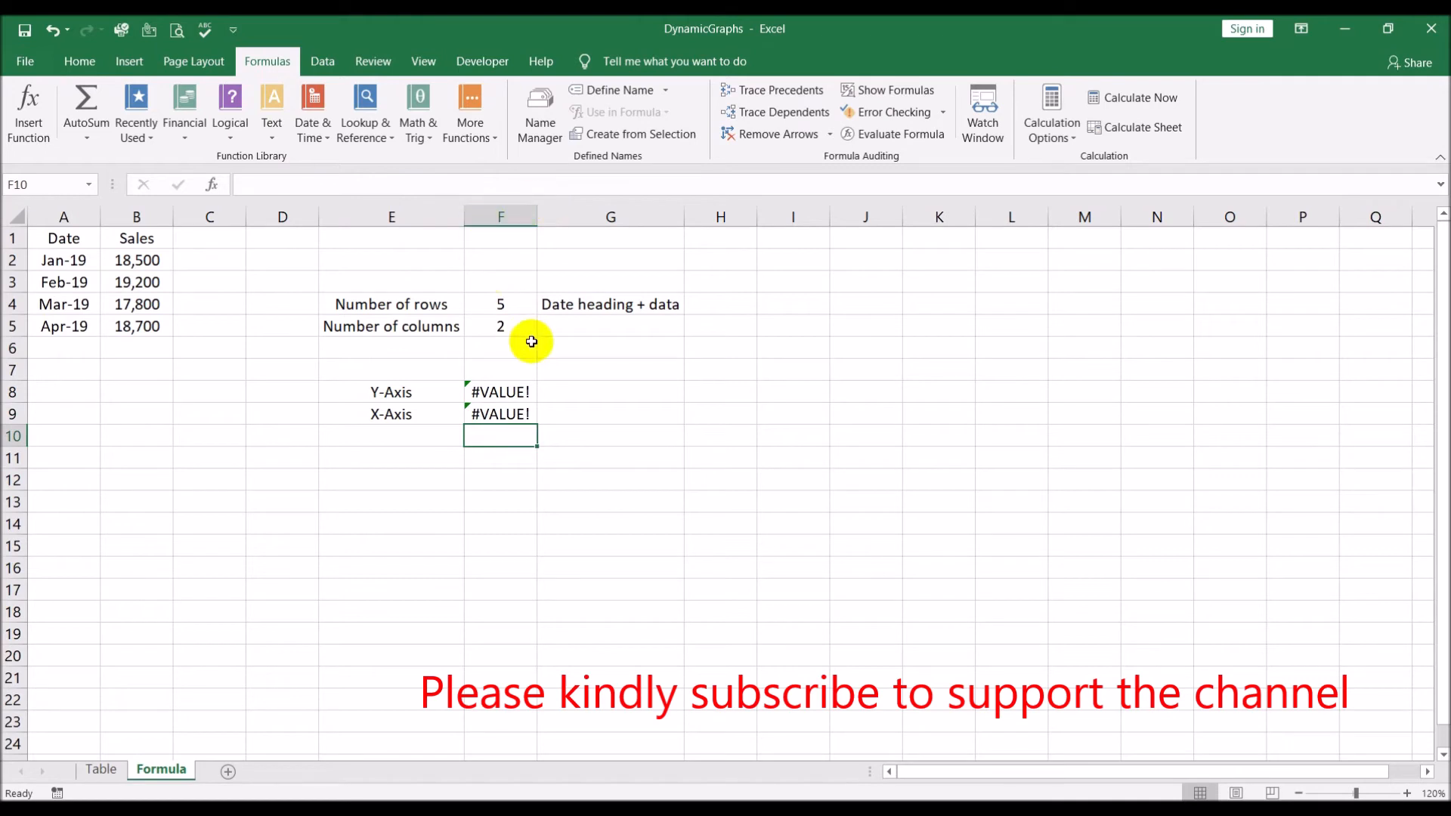
Compare the Y-Axis and X-Axis OFFSET formulas in F8 and F9
click(521, 391)
click(525, 421)
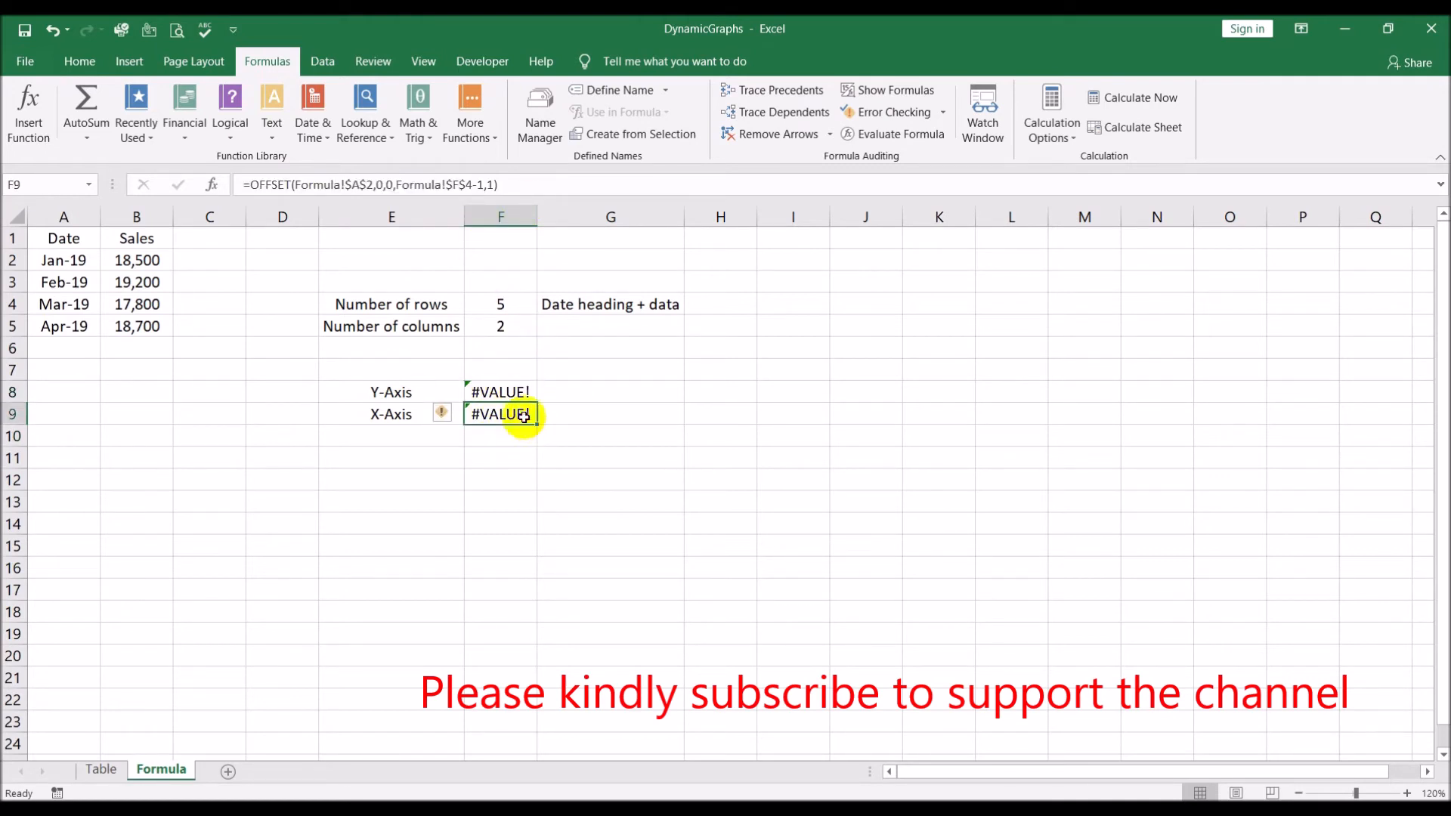
click(519, 386)
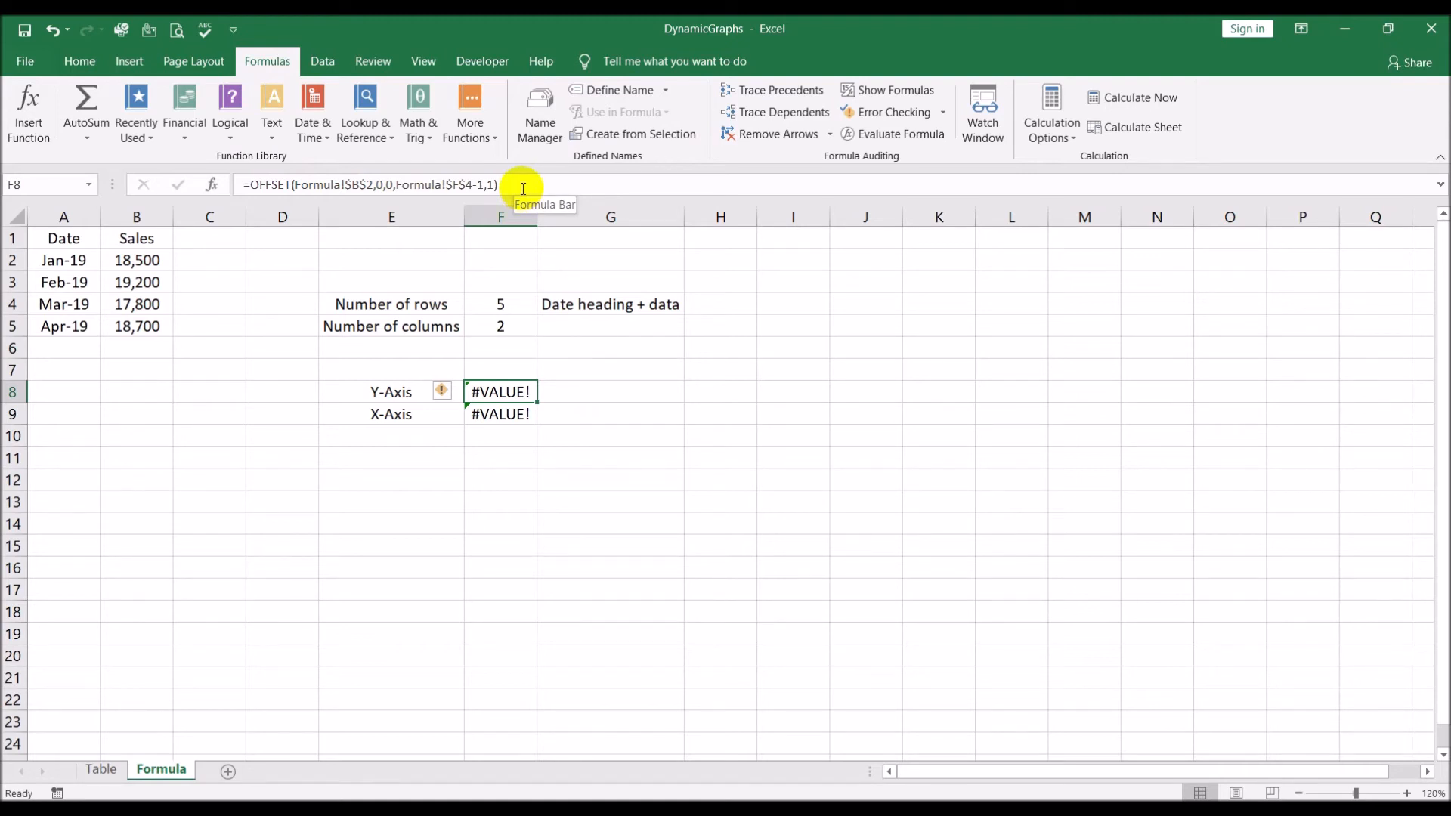
click(532, 137)
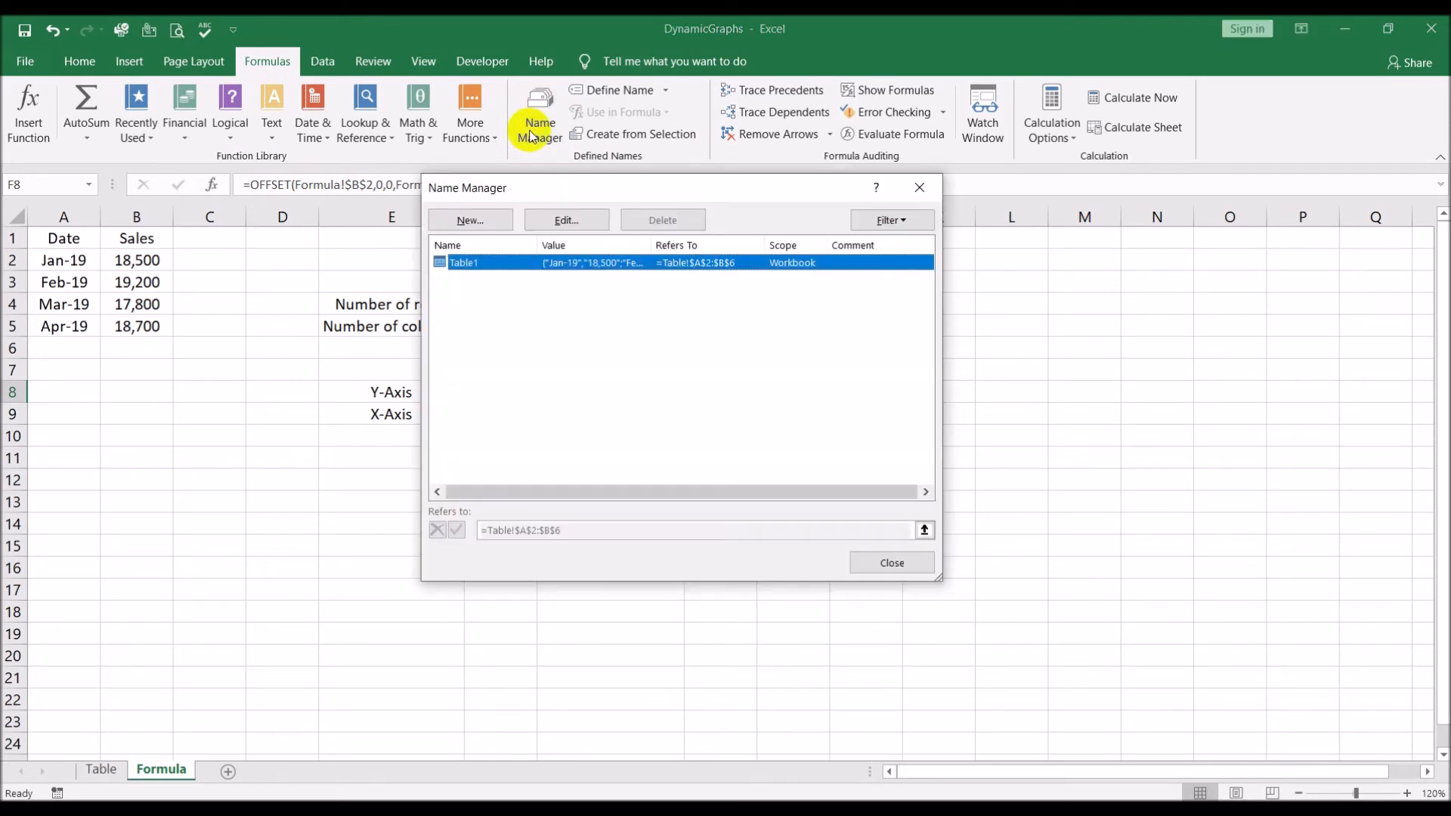
drag(602, 188, 884, 190)
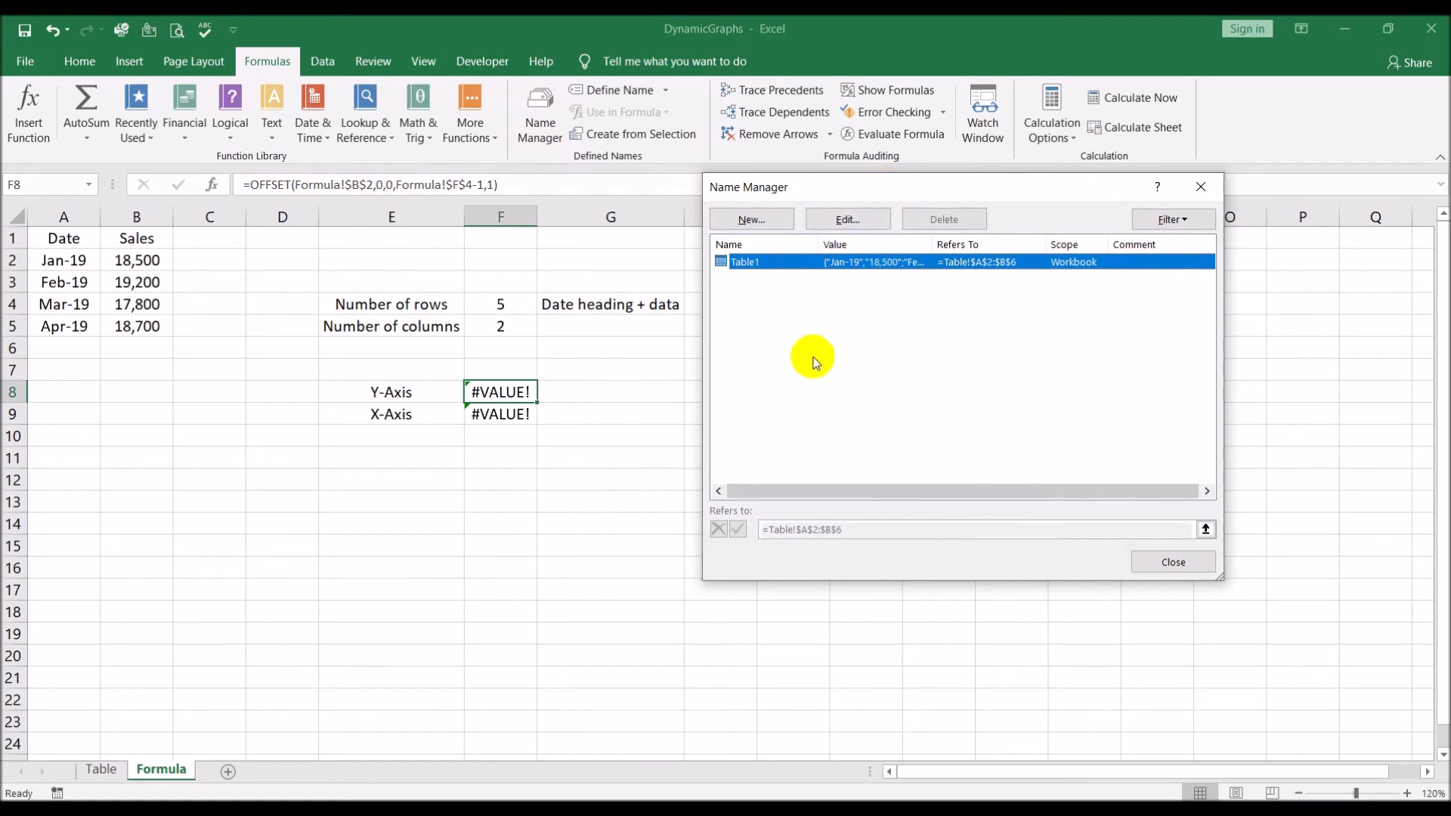
click(1175, 561)
click(631, 402)
Copy the full Y-Axis OFFSET formula text from F8 and leave the cell unchanged
click(529, 396)
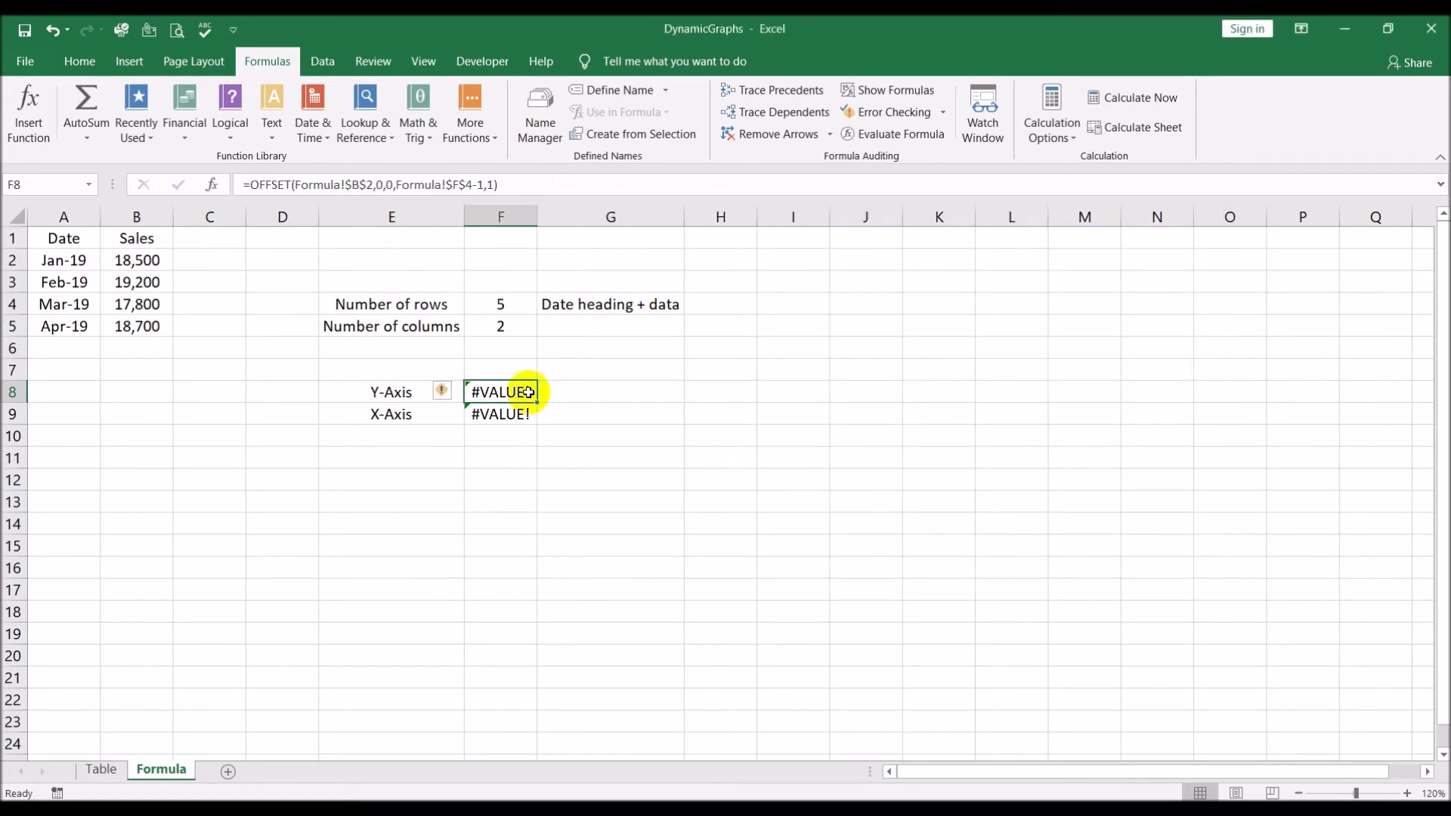
drag(539, 188, 120, 160)
key(ctrl+c)
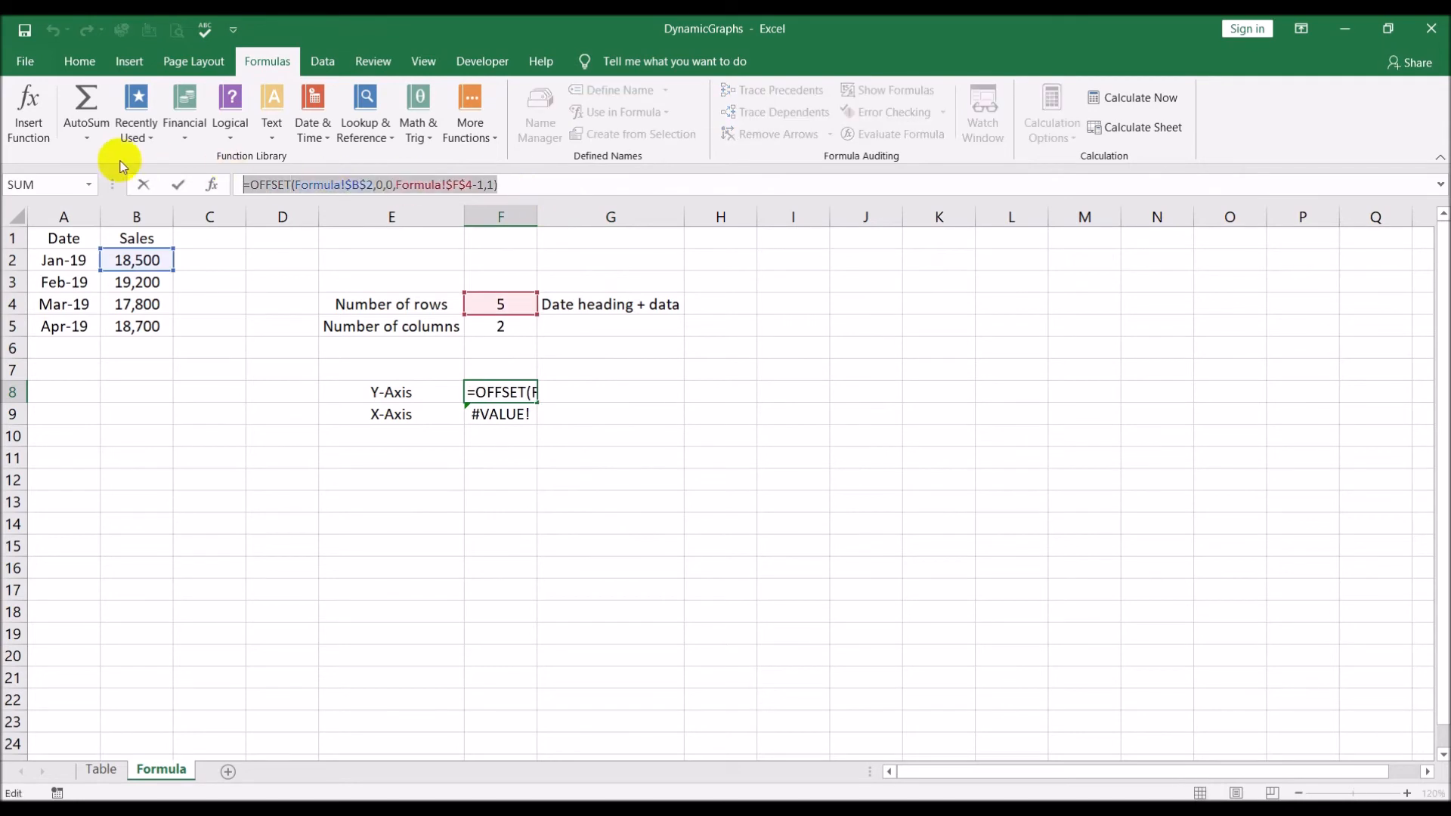
key(Escape)
click(614, 397)
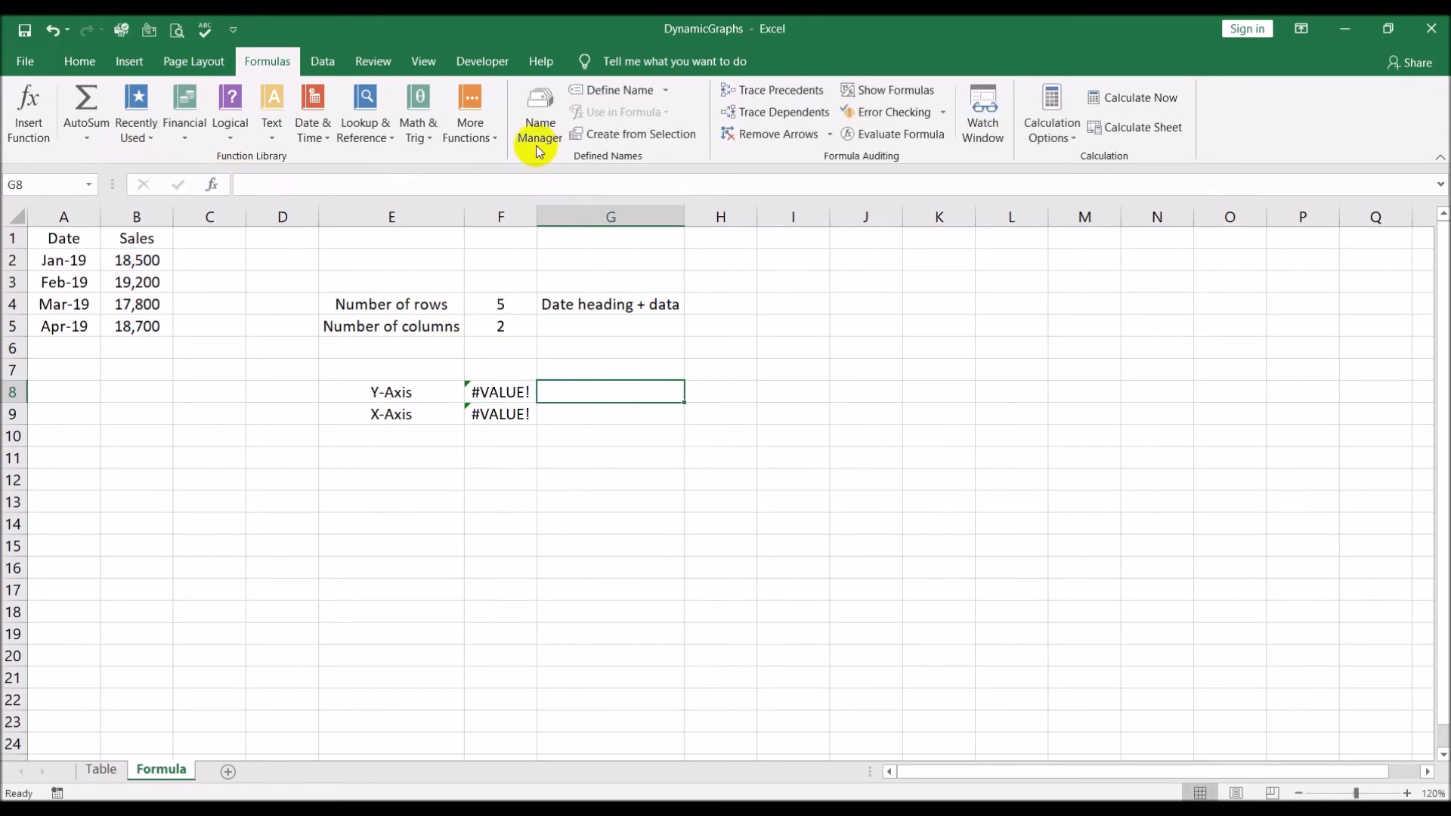
Define the workbook name Graph_Y_Axis referring to the copied formula =OFFSET(Formula!$B$2,0,0,Formula!$F$4-1,1)
click(540, 117)
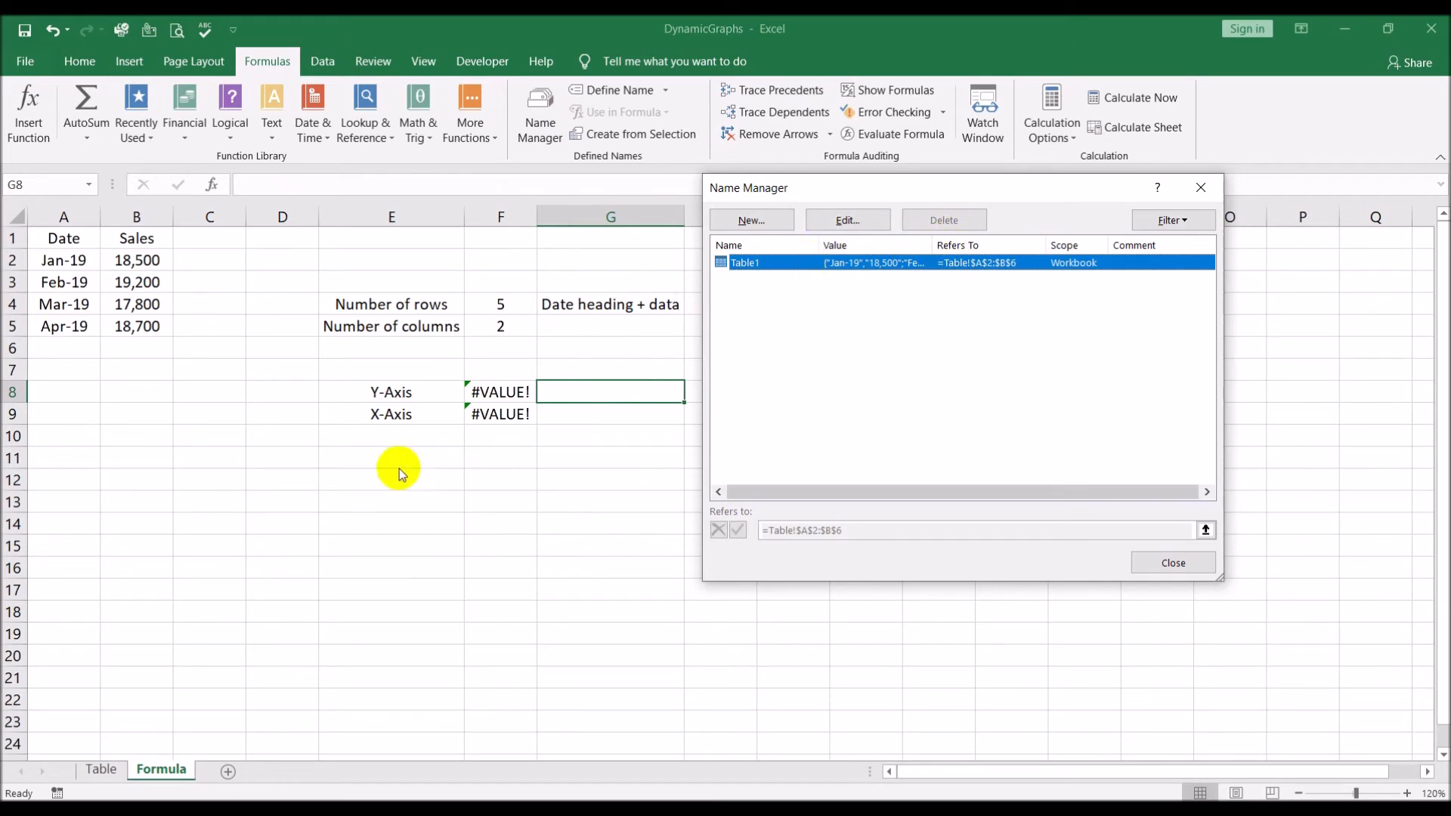
click(749, 219)
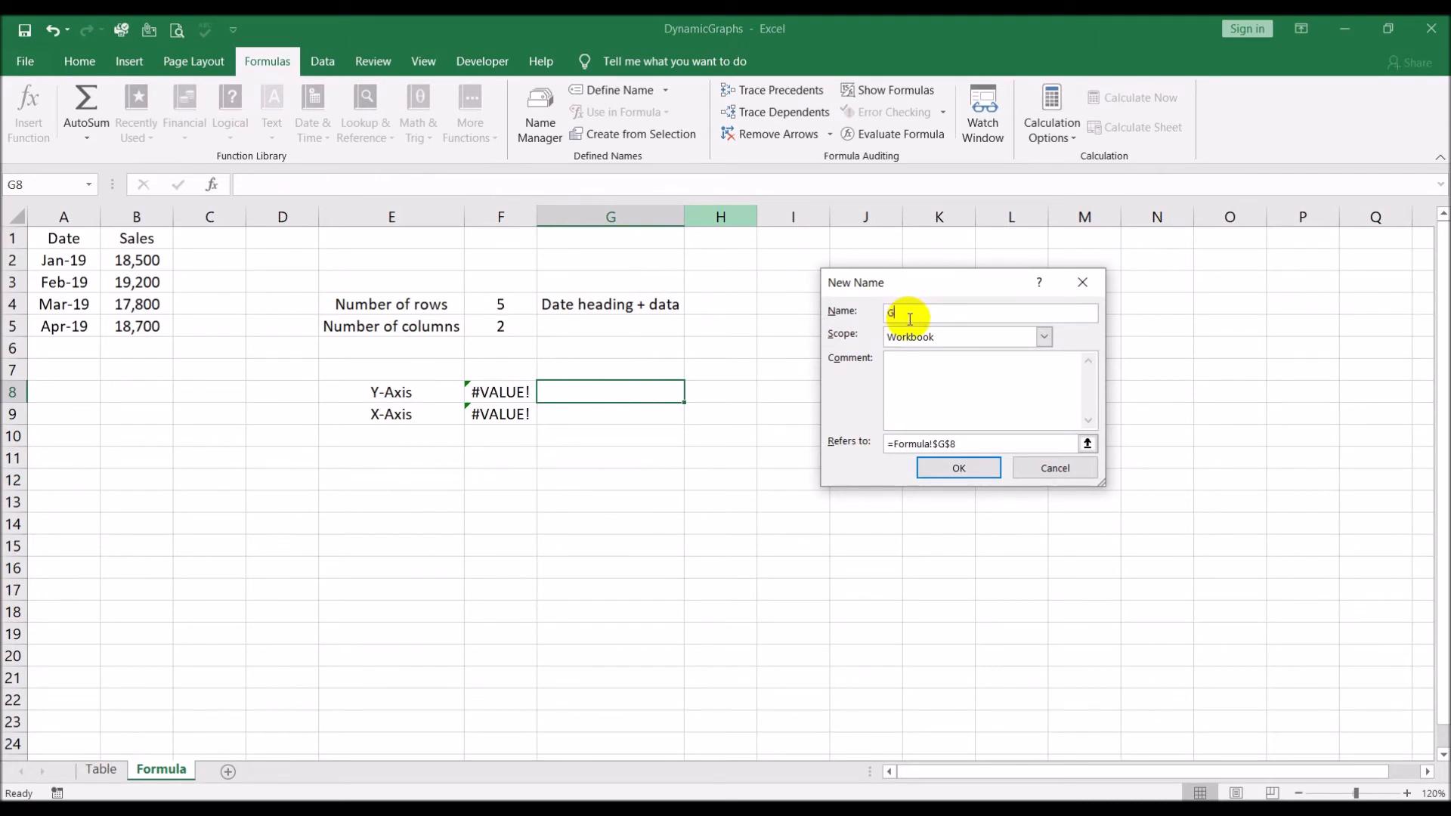
text(Graph_Y_Axis)
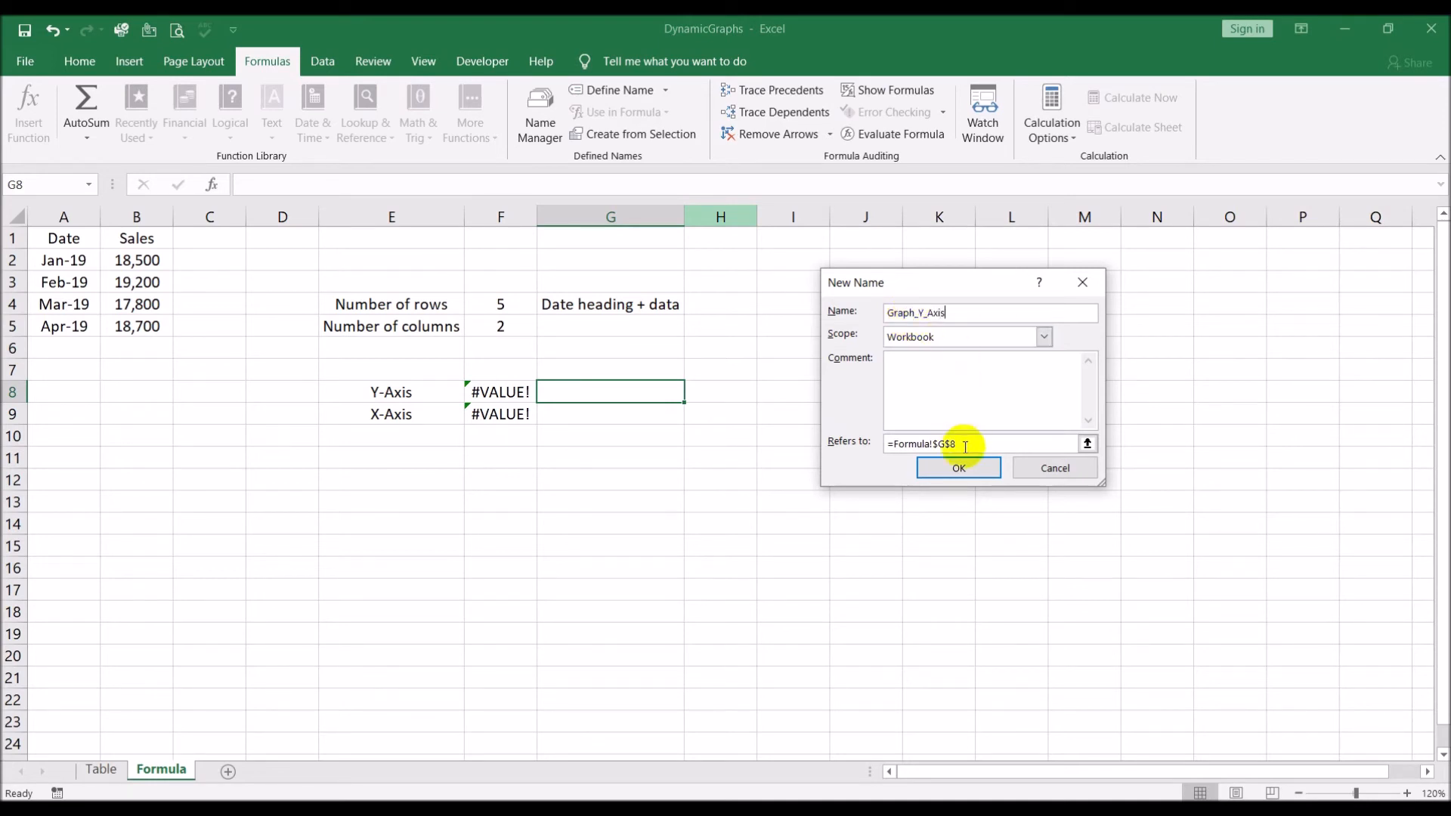
drag(962, 443, 715, 444)
key(ctrl+v)
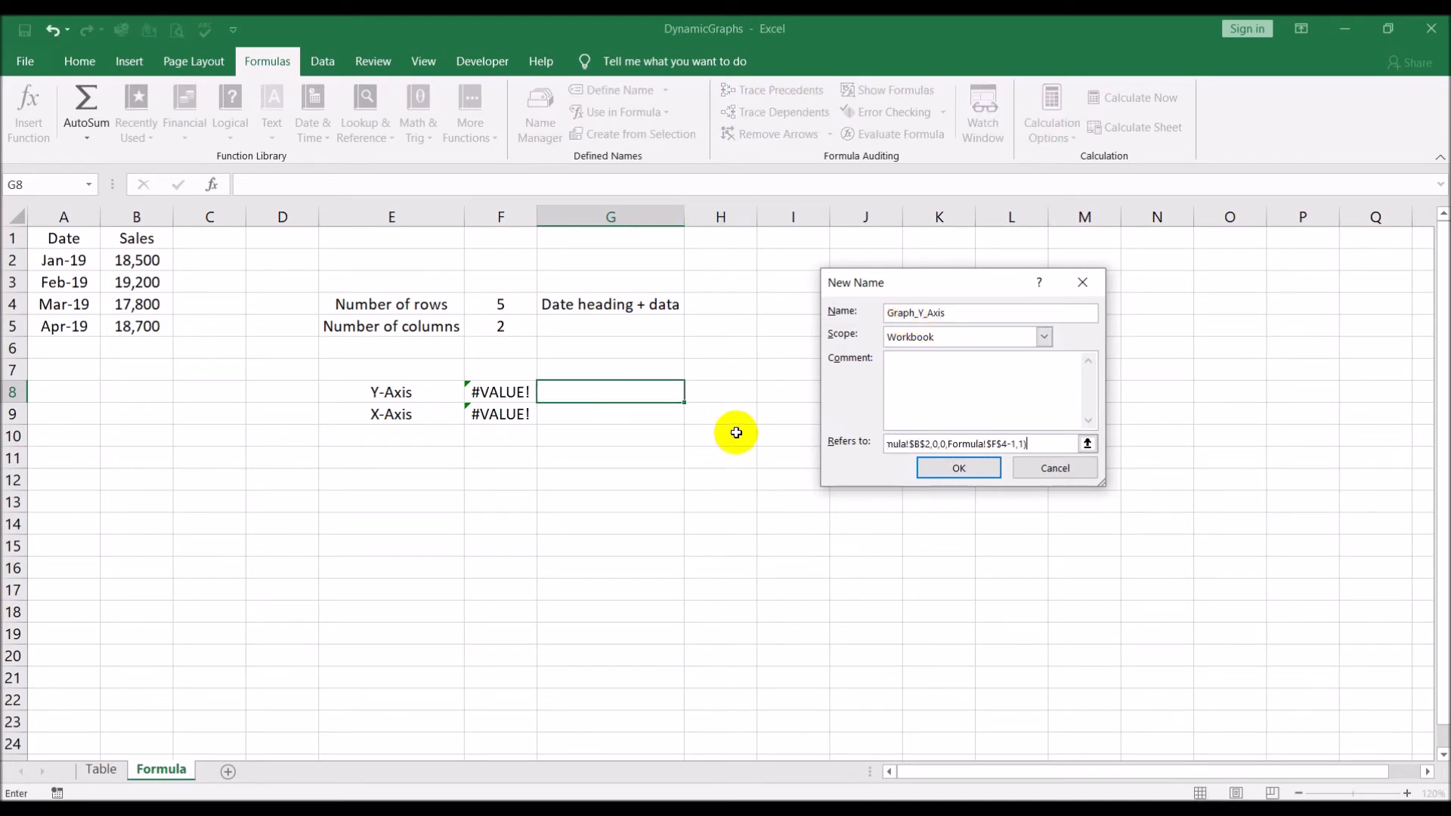
click(940, 466)
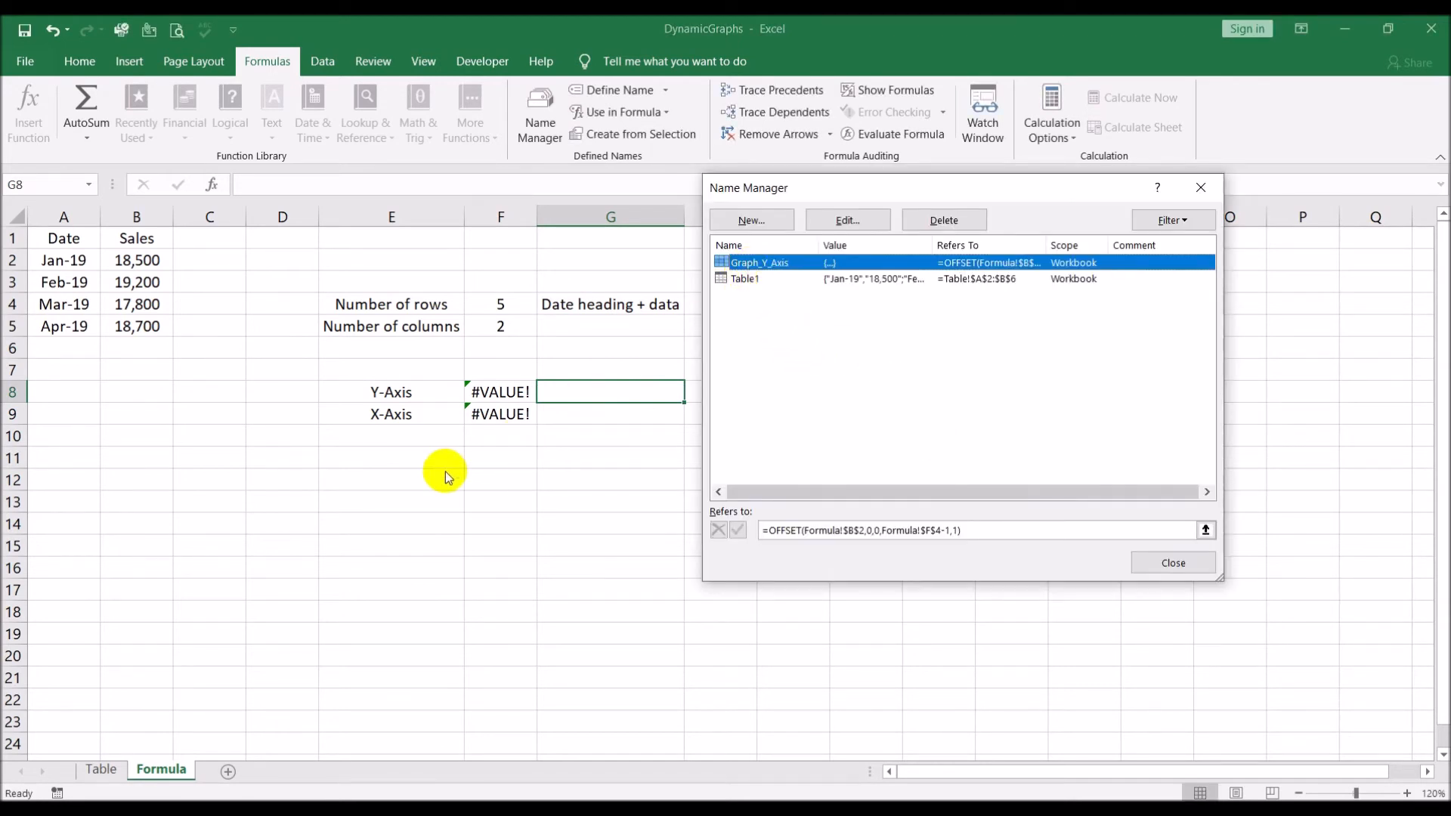
Copy the full X-Axis OFFSET formula text from F9 and leave the cell unchanged
click(502, 414)
click(561, 186)
drag(560, 186, 236, 164)
key(ctrl+c)
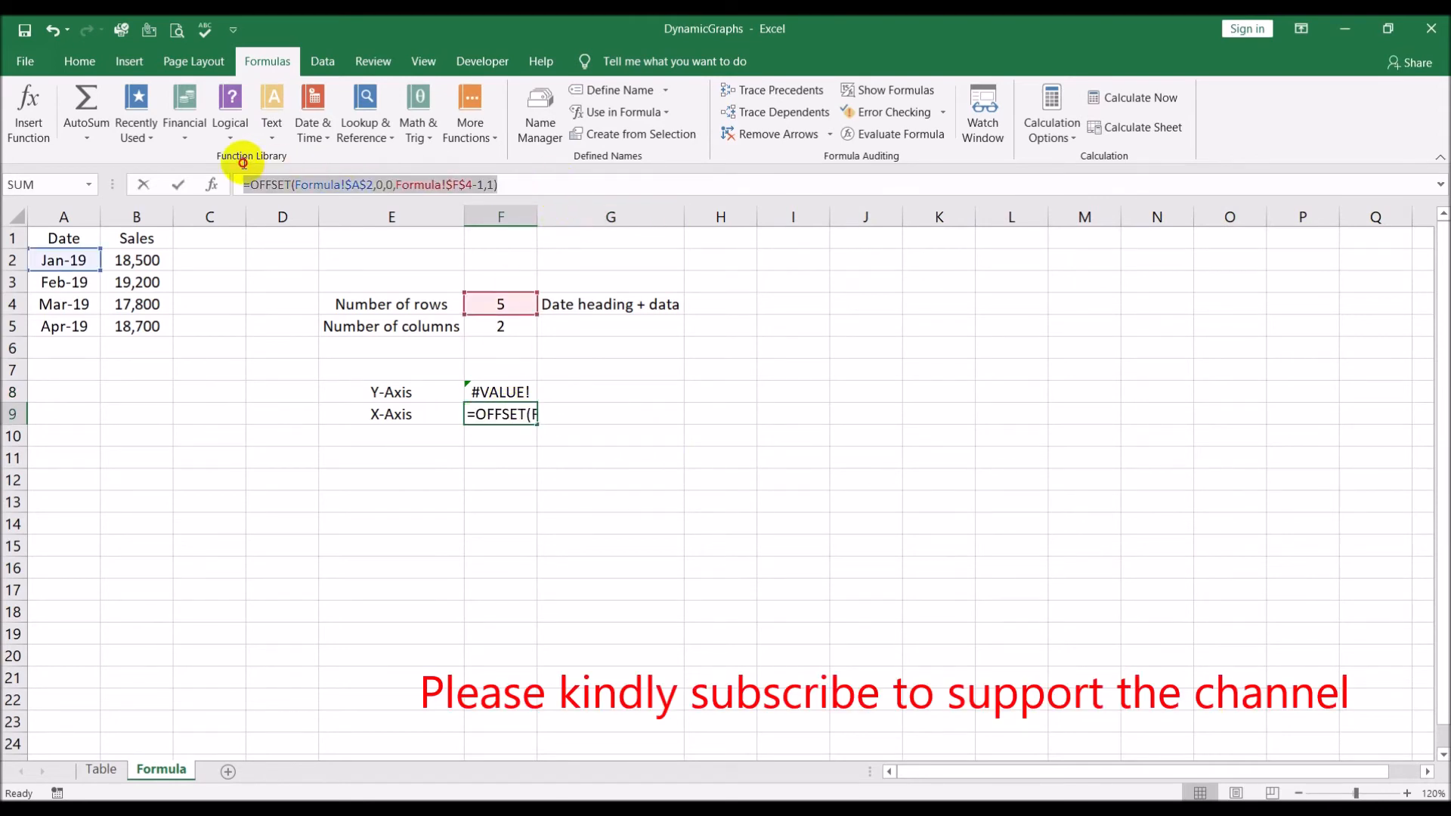
key(Escape)
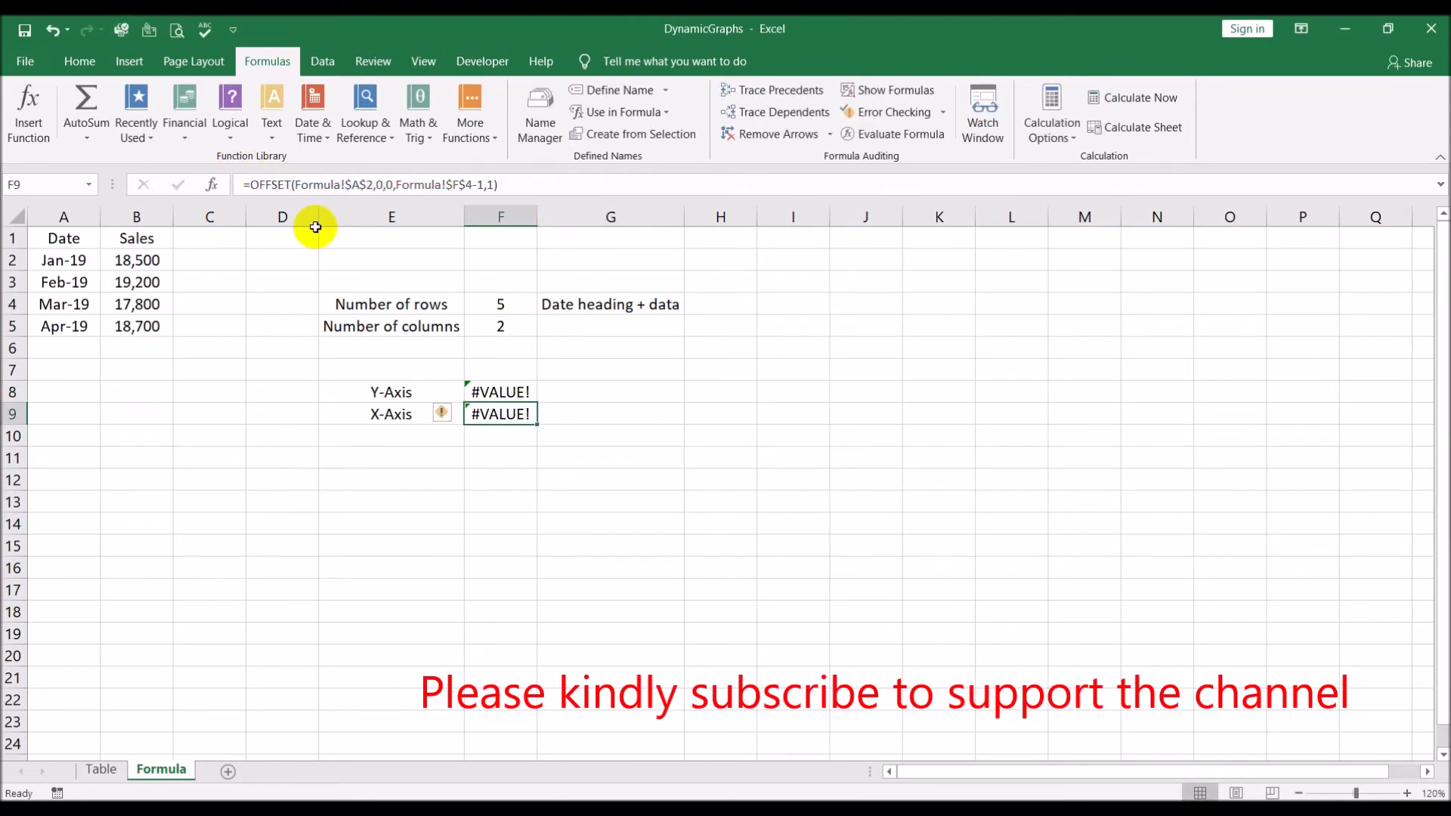
Define the workbook name GRAPH_X_Axis referring to the copied formula =OFFSET(Formula!$A$2,0,0,Formula!$F$4-1,1), and finish managing names
click(540, 110)
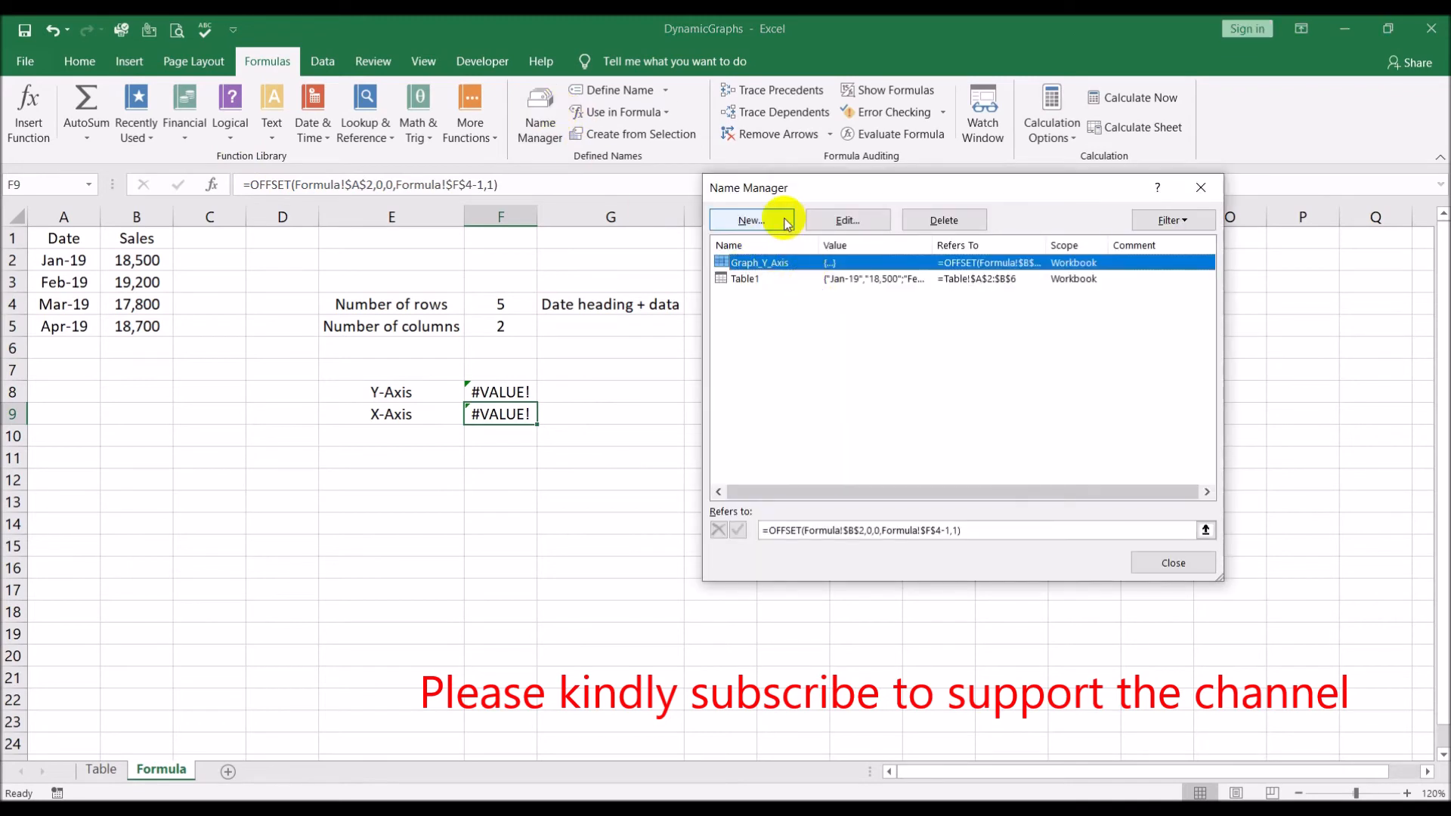
click(751, 220)
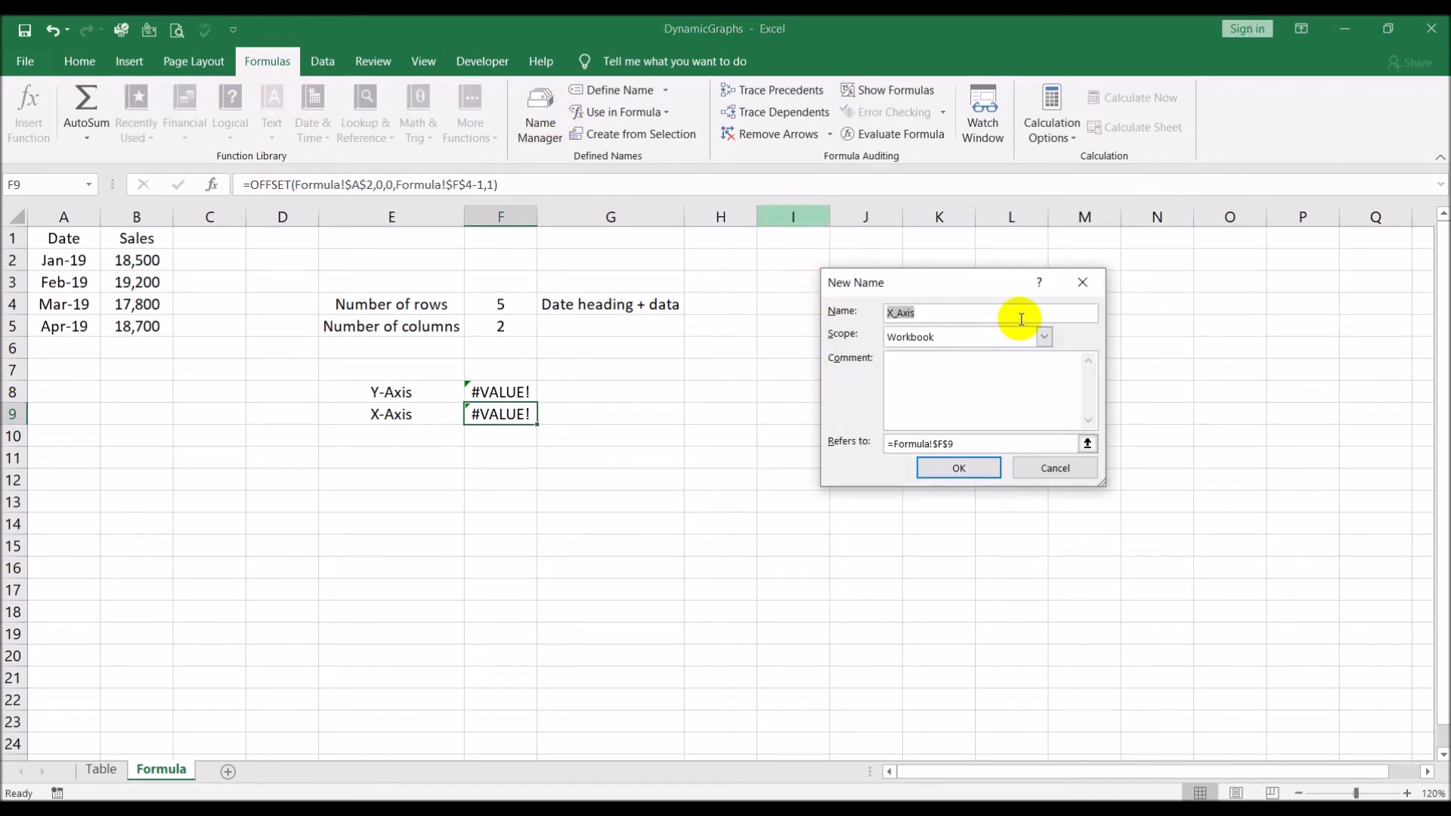
text(GRAPH_X_Axis)
click(1005, 446)
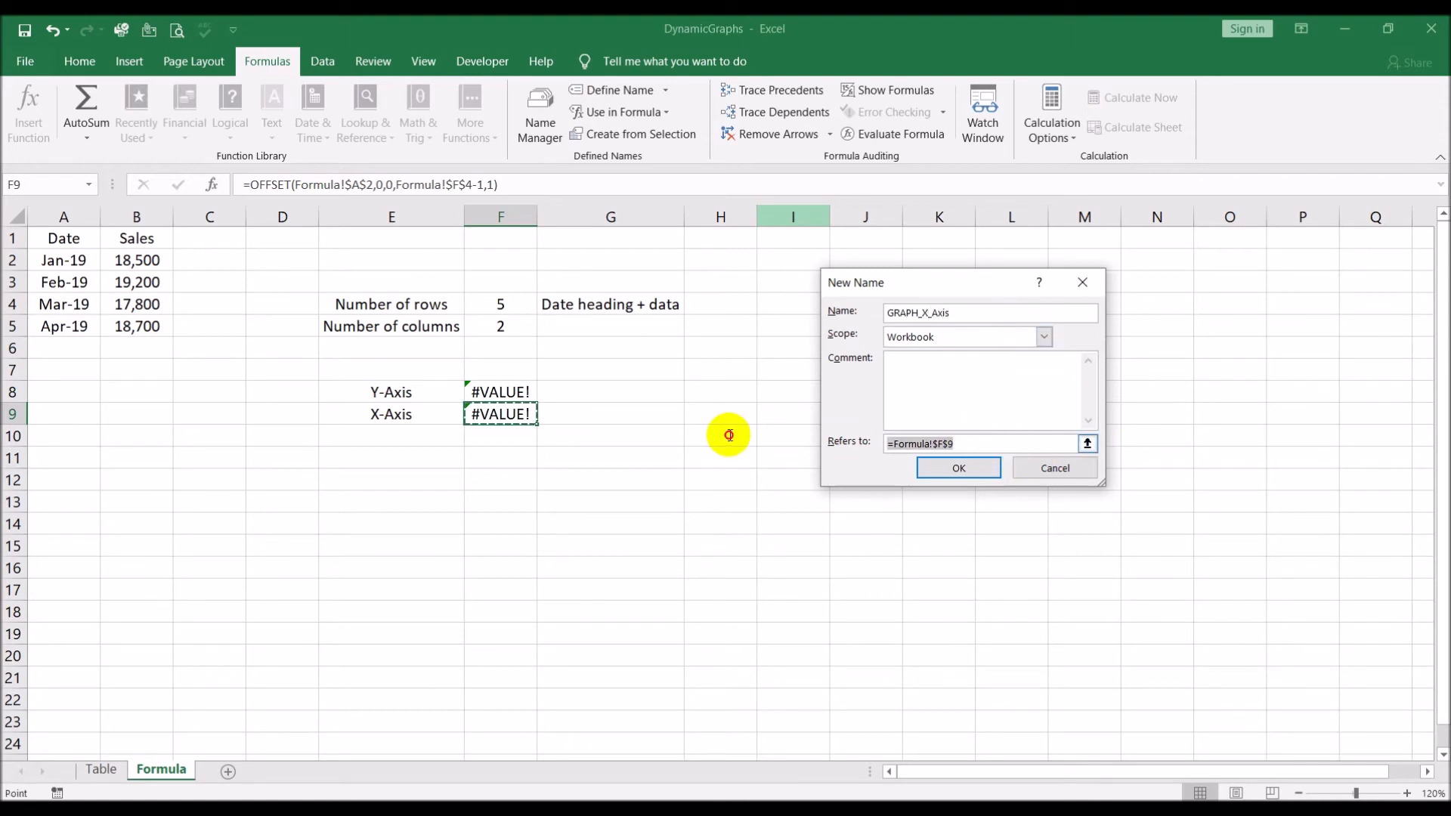
key(ctrl+v)
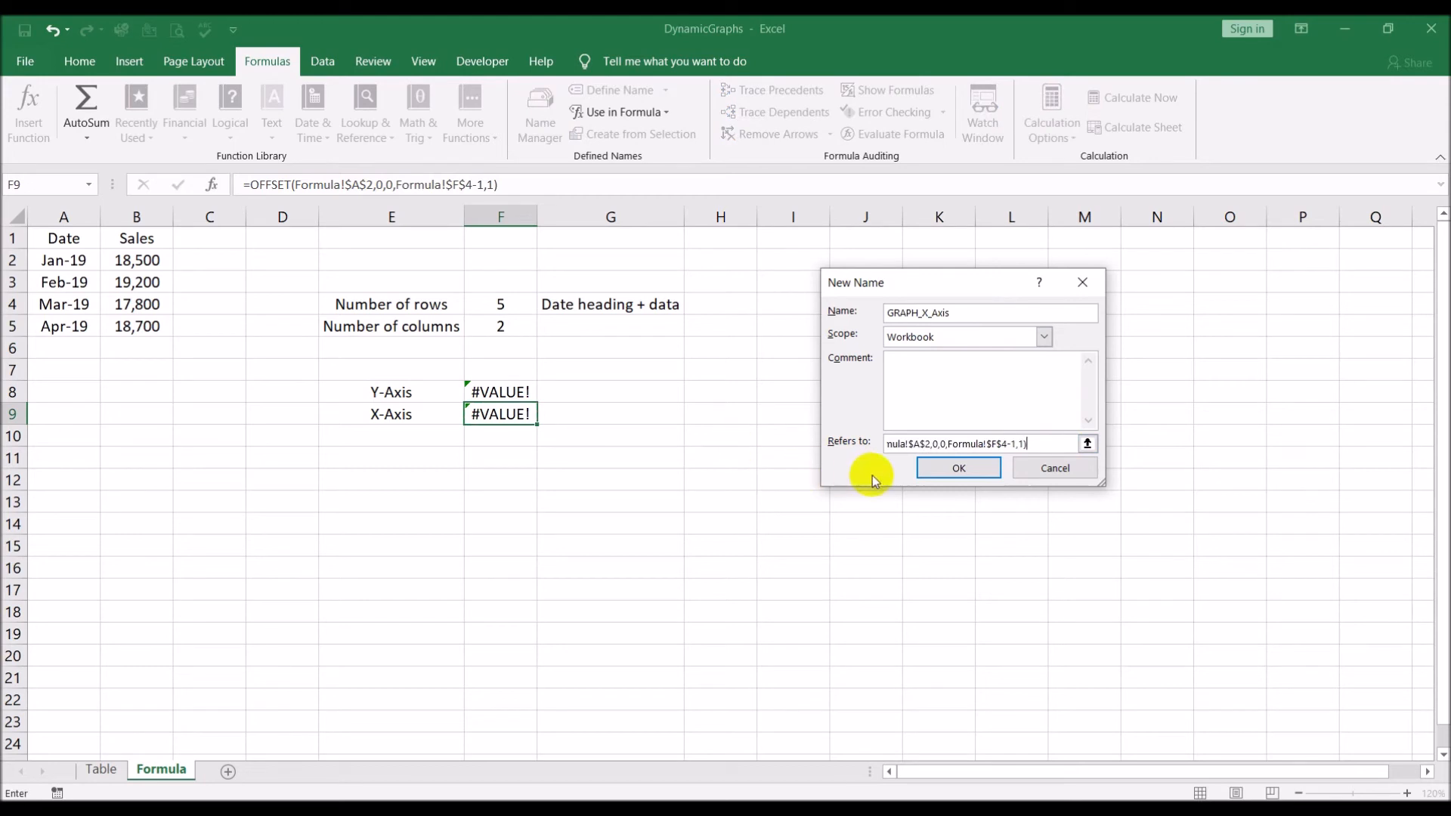
click(935, 469)
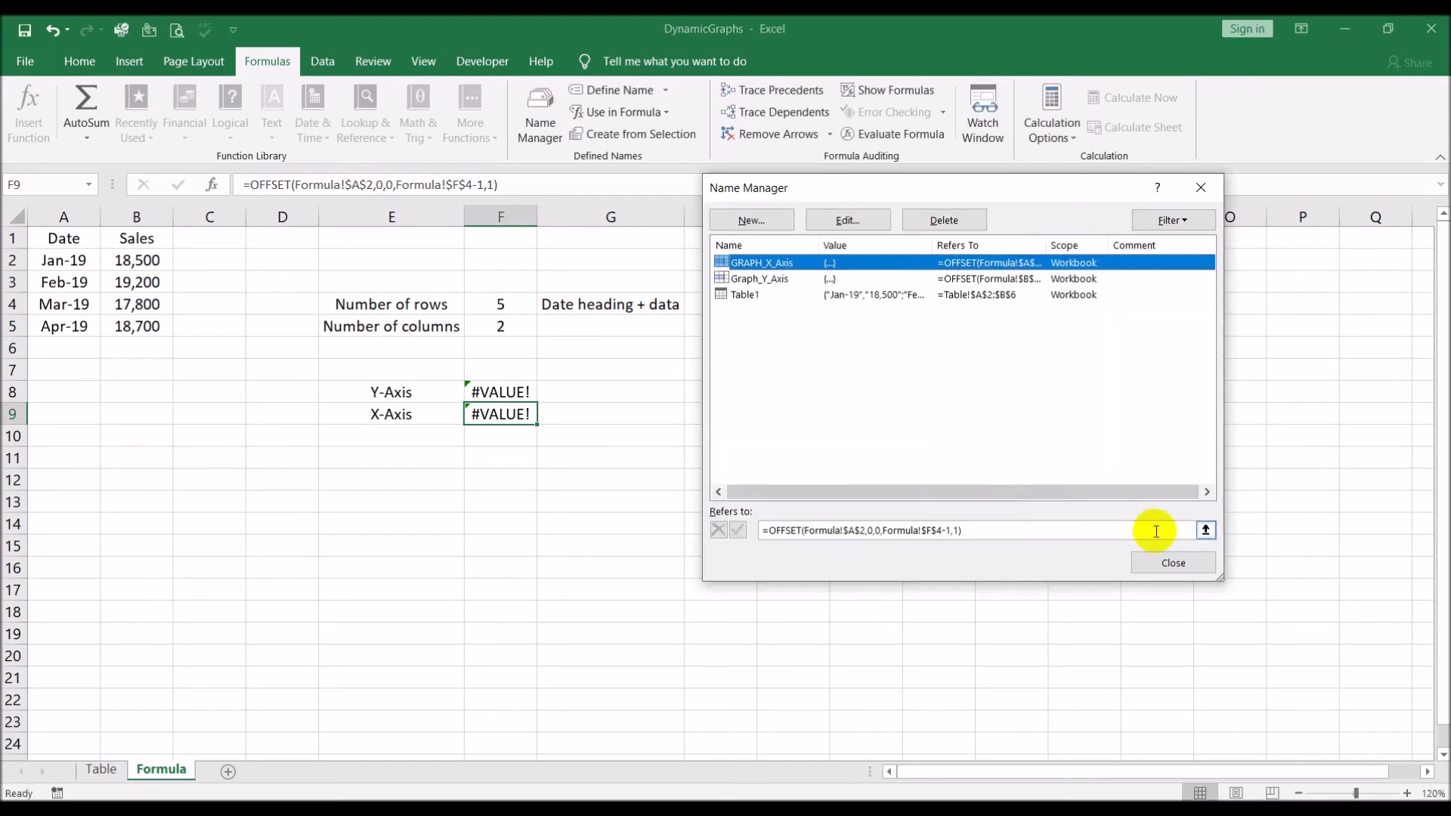
click(1174, 563)
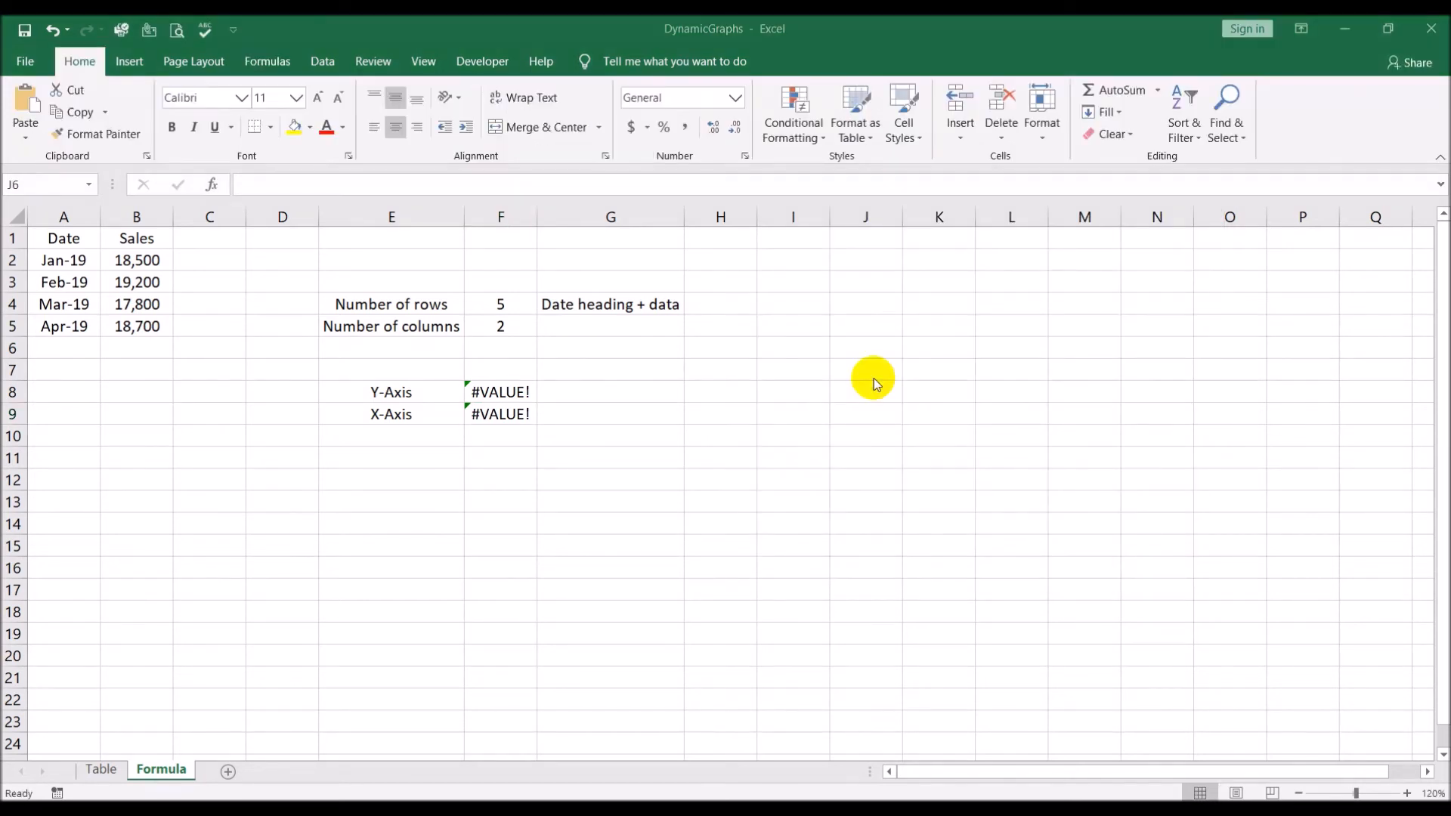
Insert an empty 2-D clustered column chart from blank cell H7 and move it clear of the axis formulas in column F
click(702, 373)
click(130, 62)
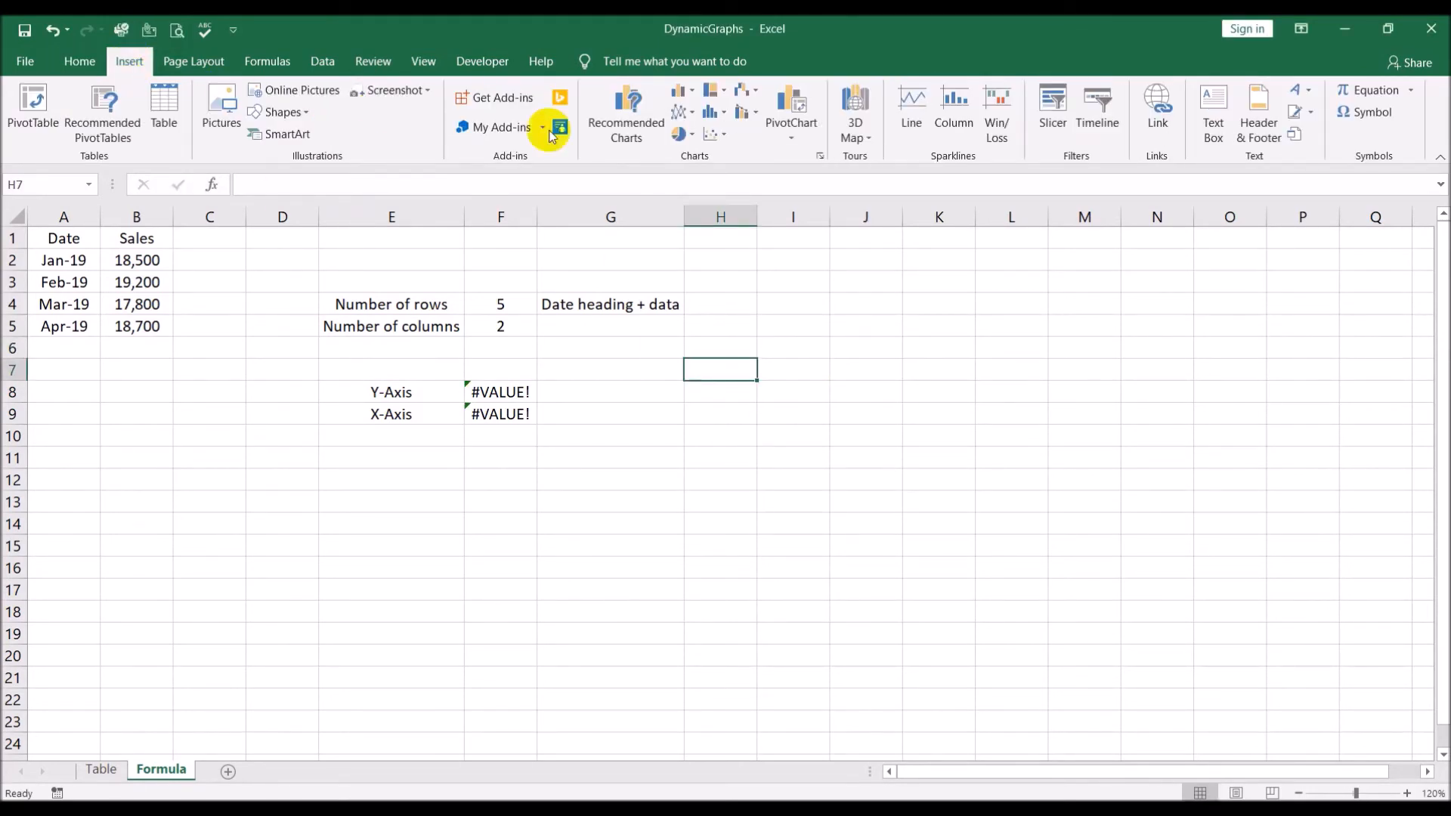
click(687, 94)
click(695, 150)
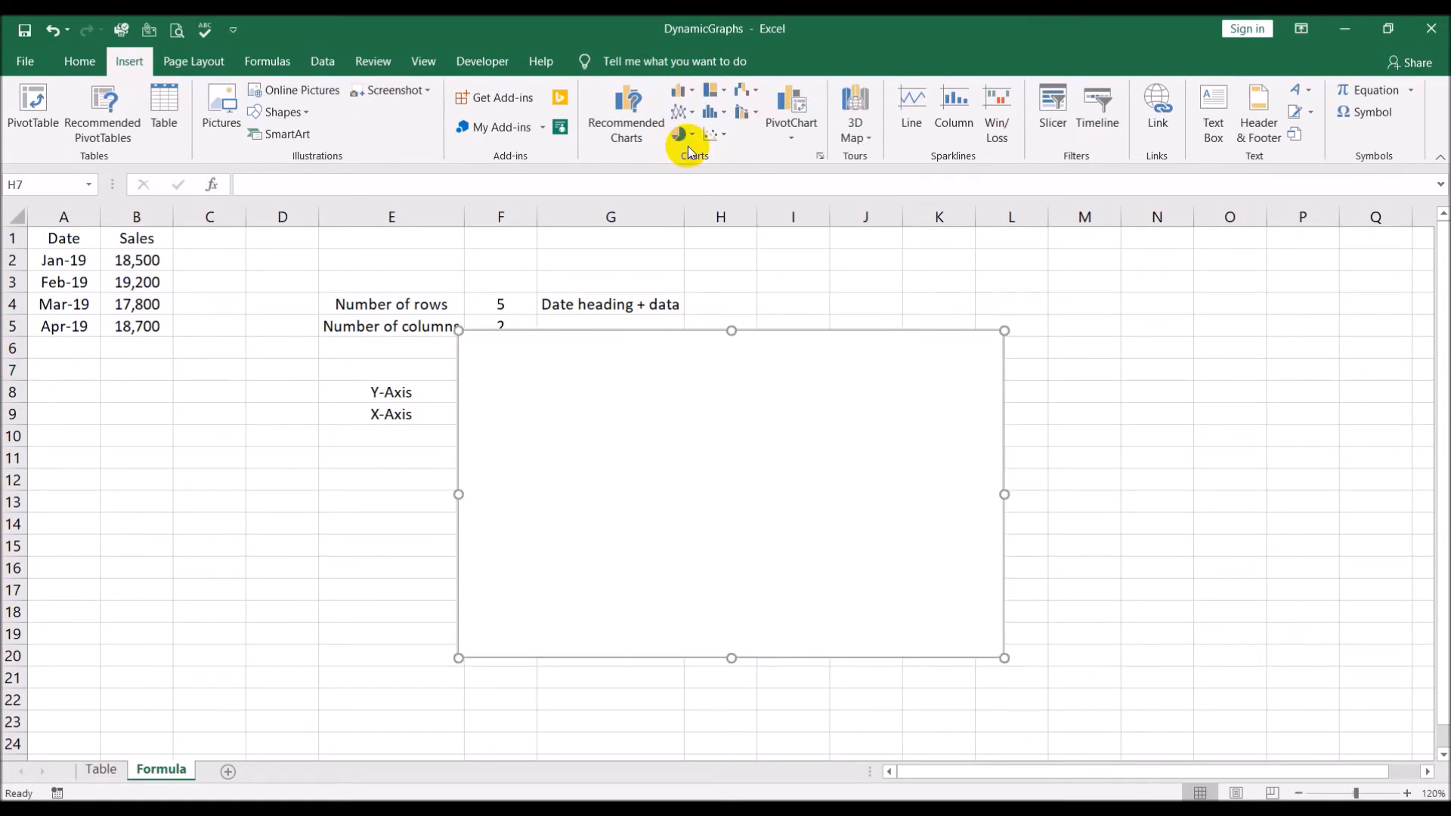
drag(732, 392, 897, 401)
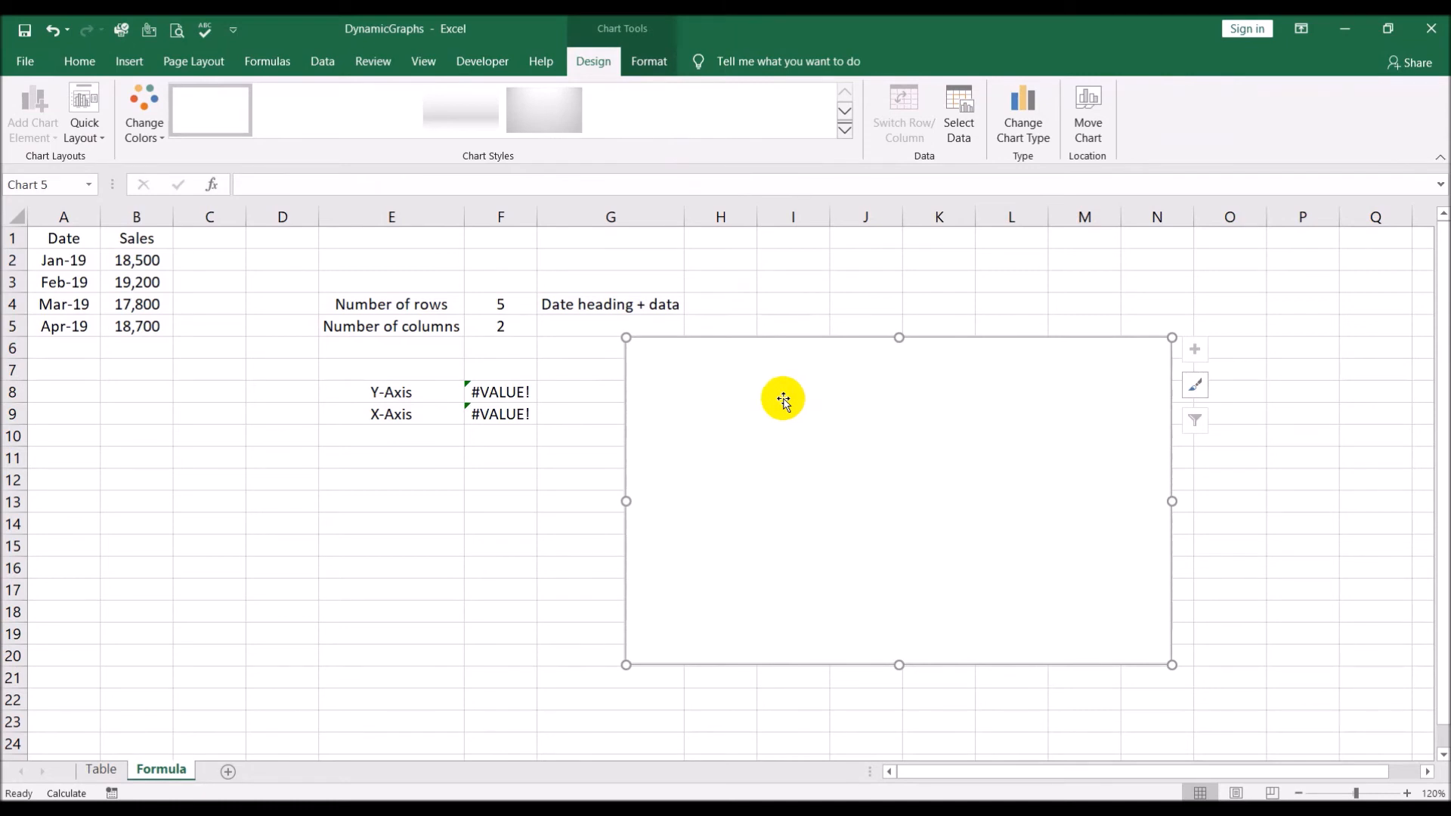
Add a new series to the empty chart's data source
right_click(782, 396)
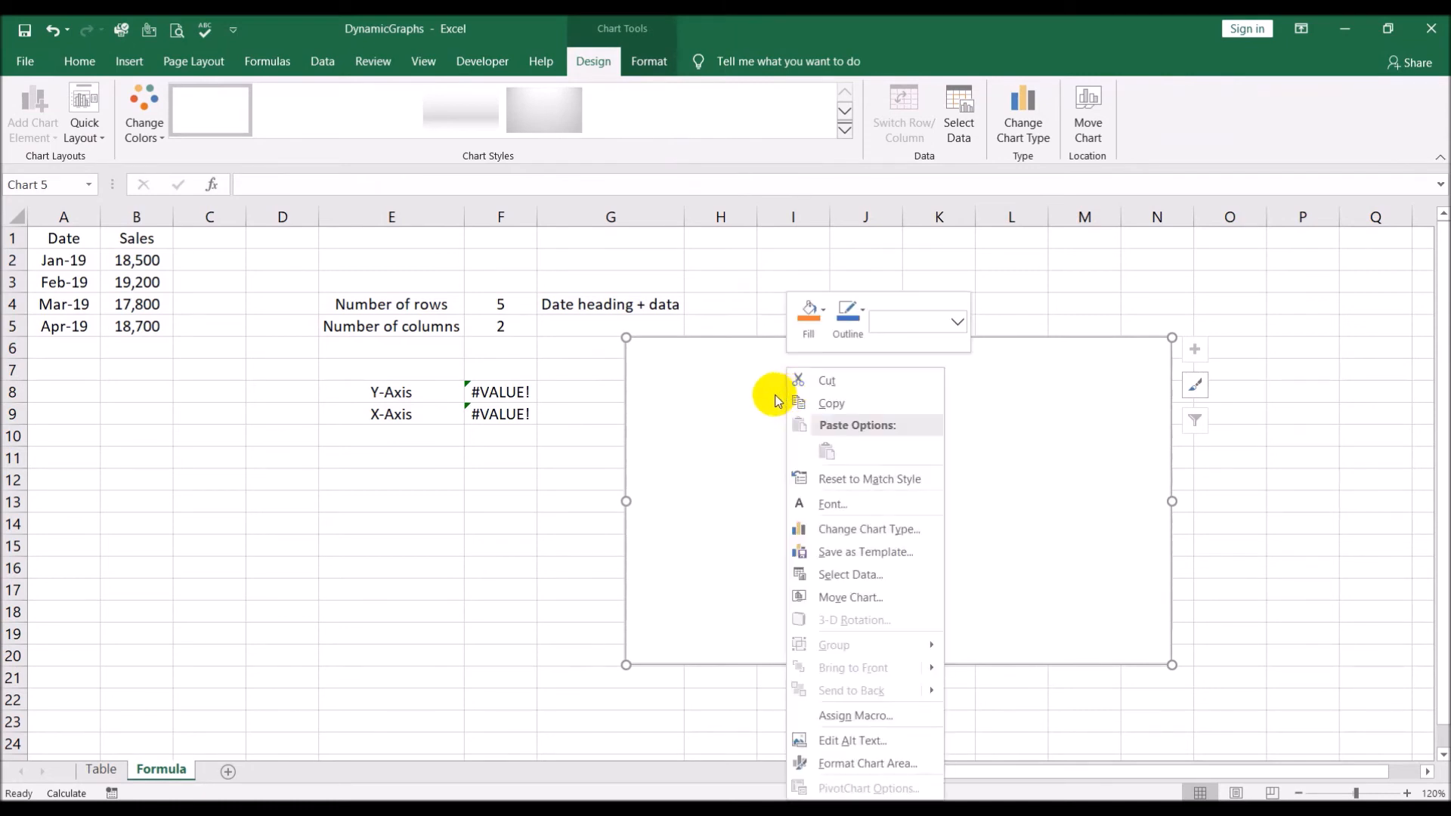
click(724, 430)
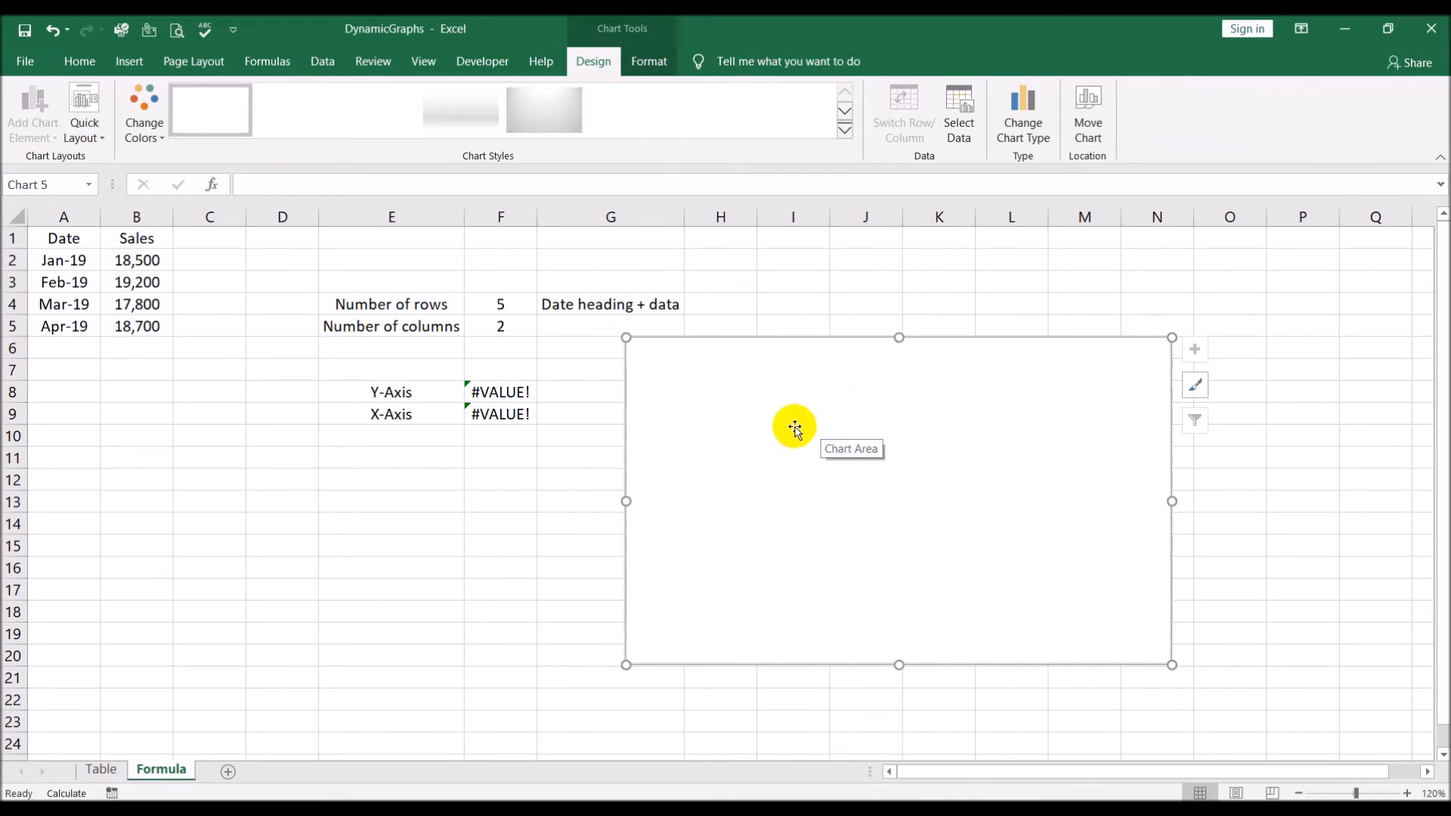
right_click(760, 368)
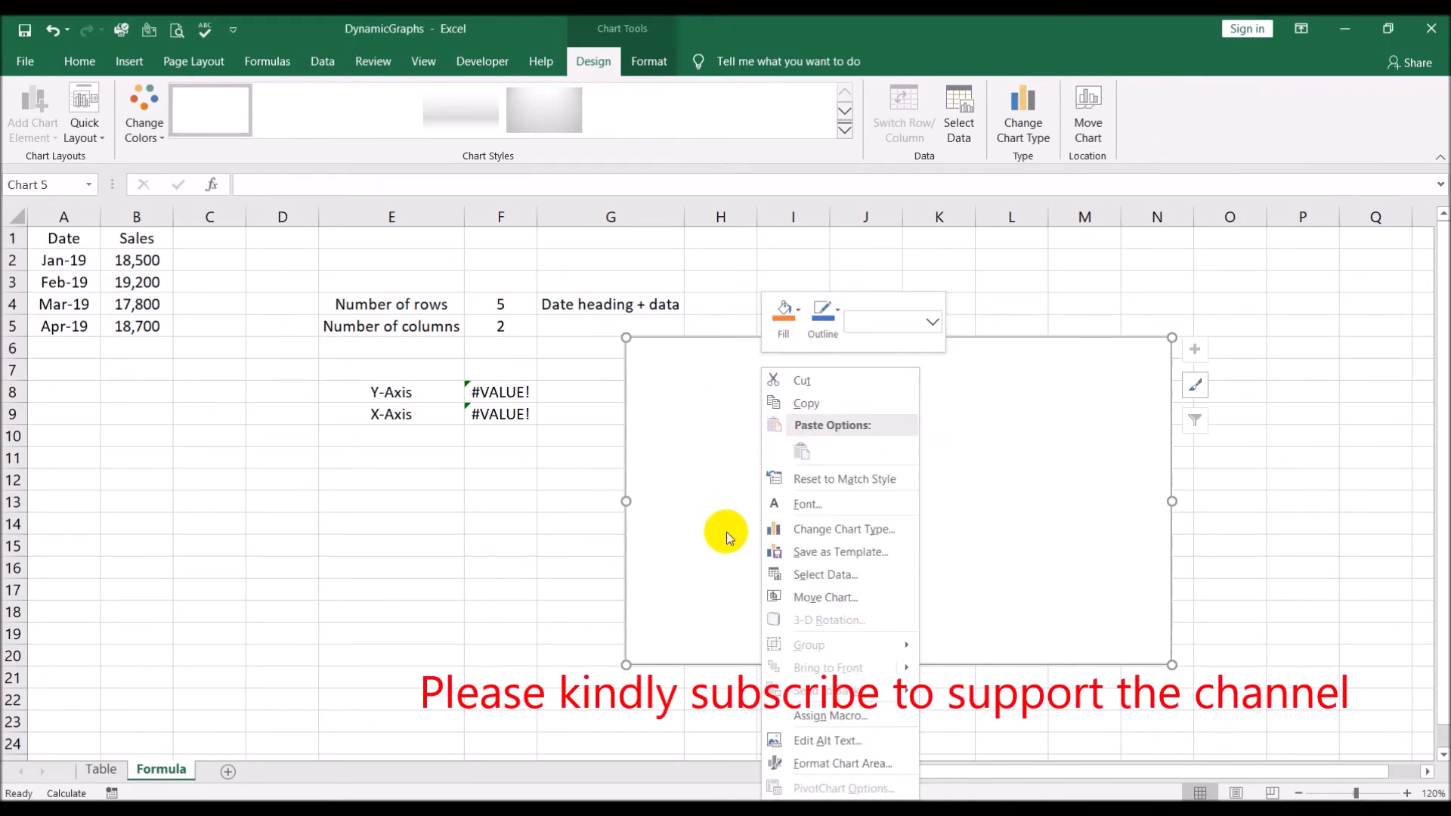
click(822, 575)
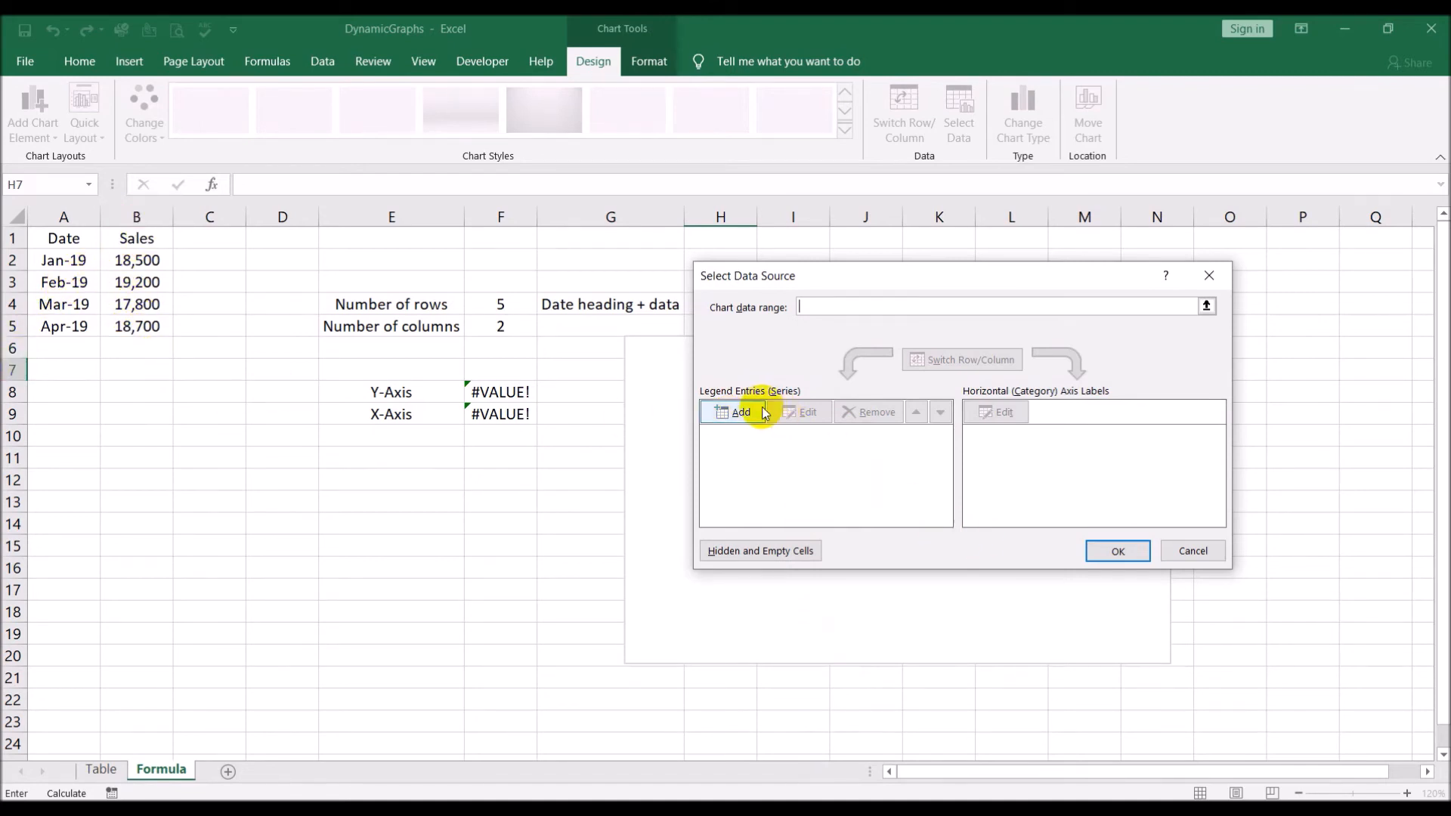
click(732, 413)
Set the new series' values to ='DynamicGraphs.xlsx'!Graph_Y_Axis, leave its name blank, and apply the data source
click(866, 442)
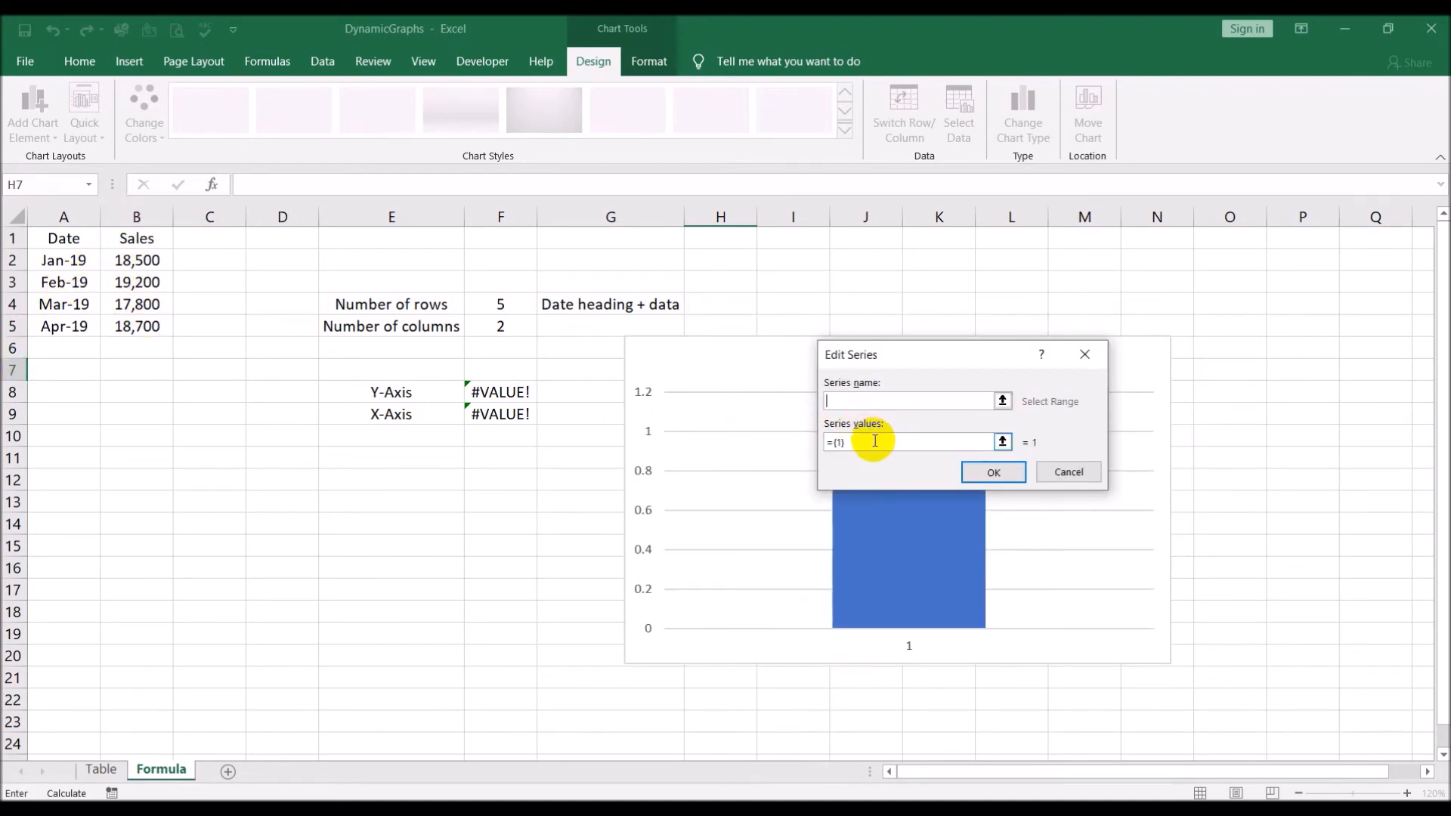
key(BackSpace)
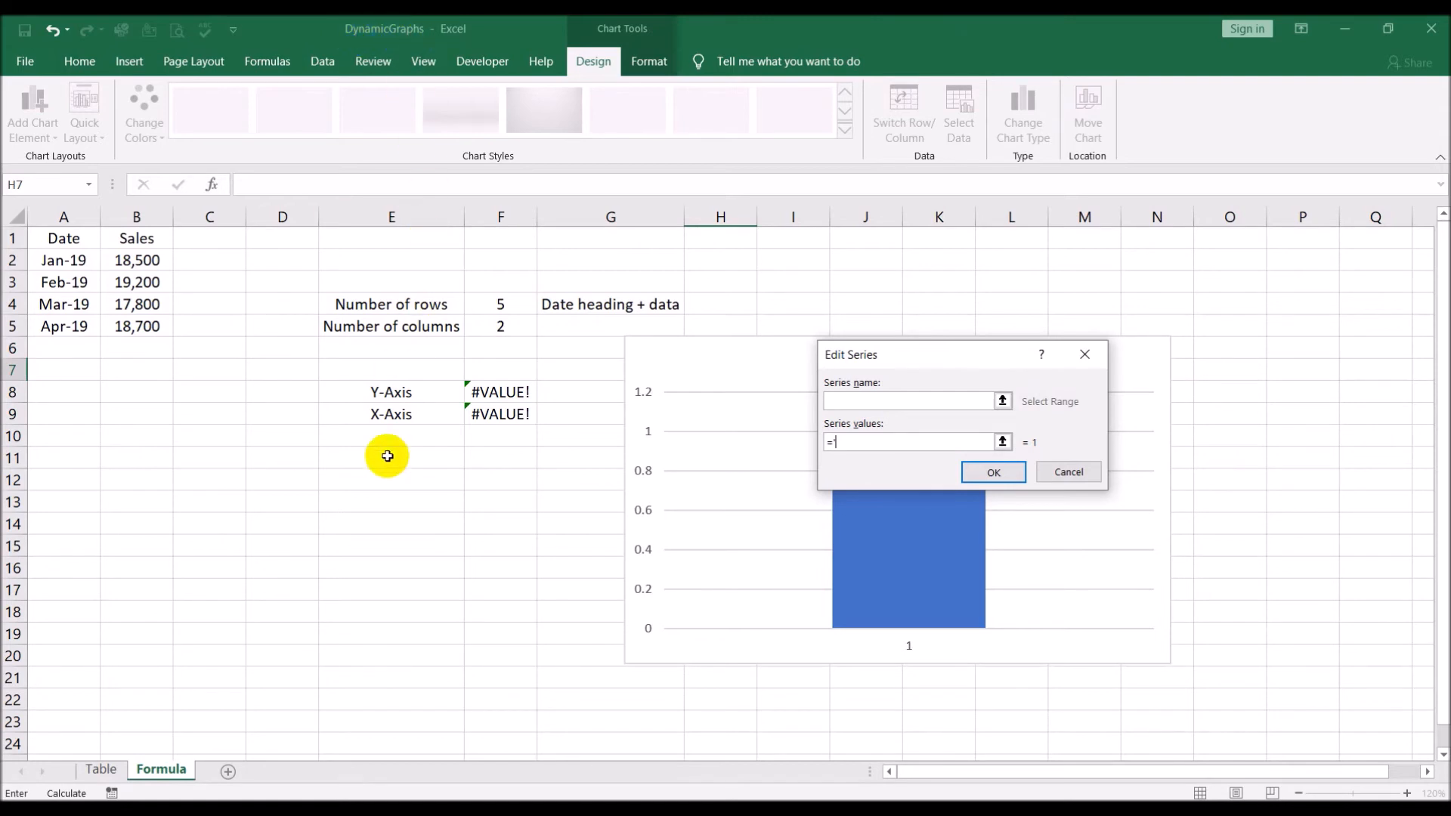
text(namicGraphs.xlsx'!)
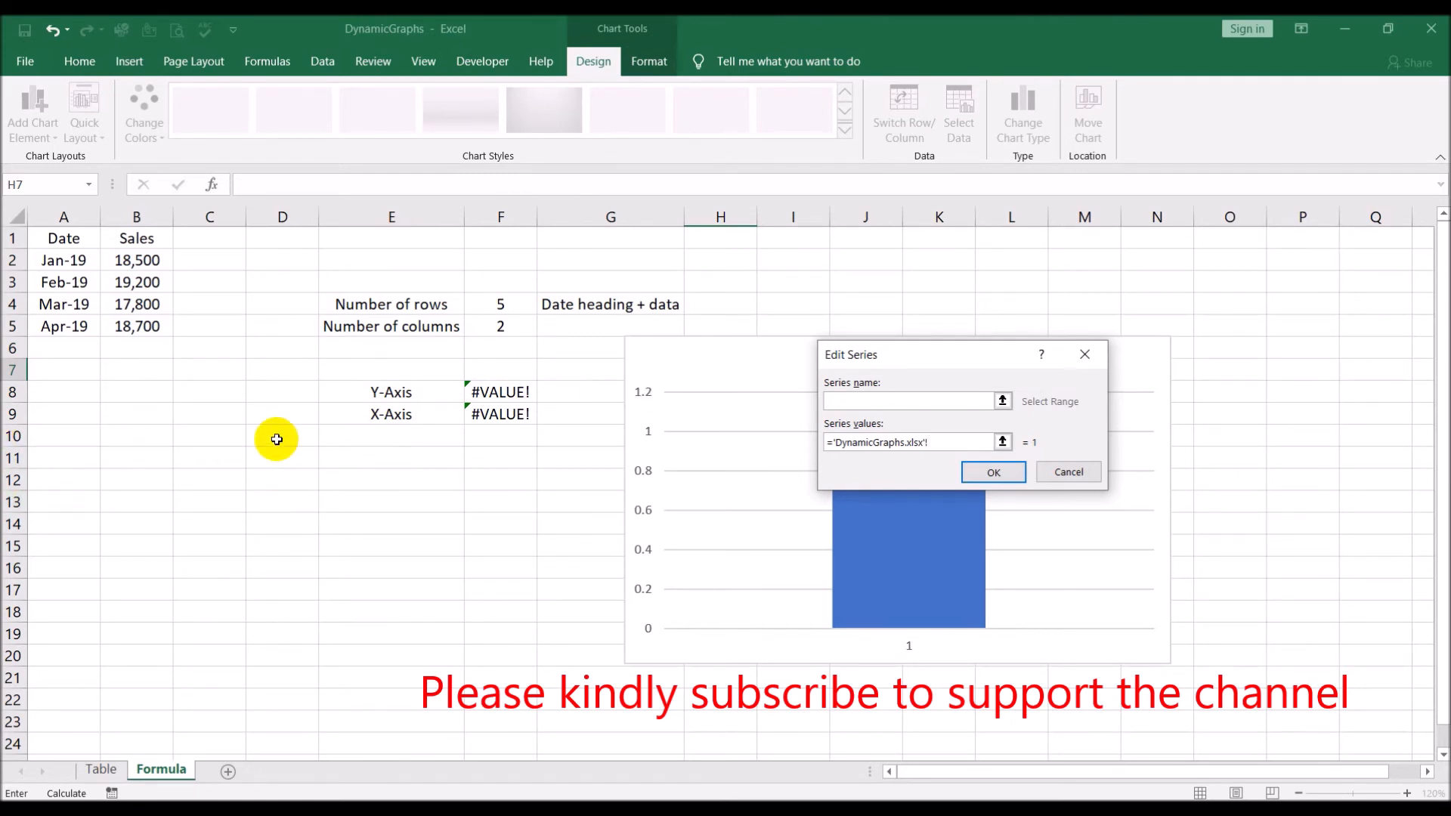
text(Graph_Y)
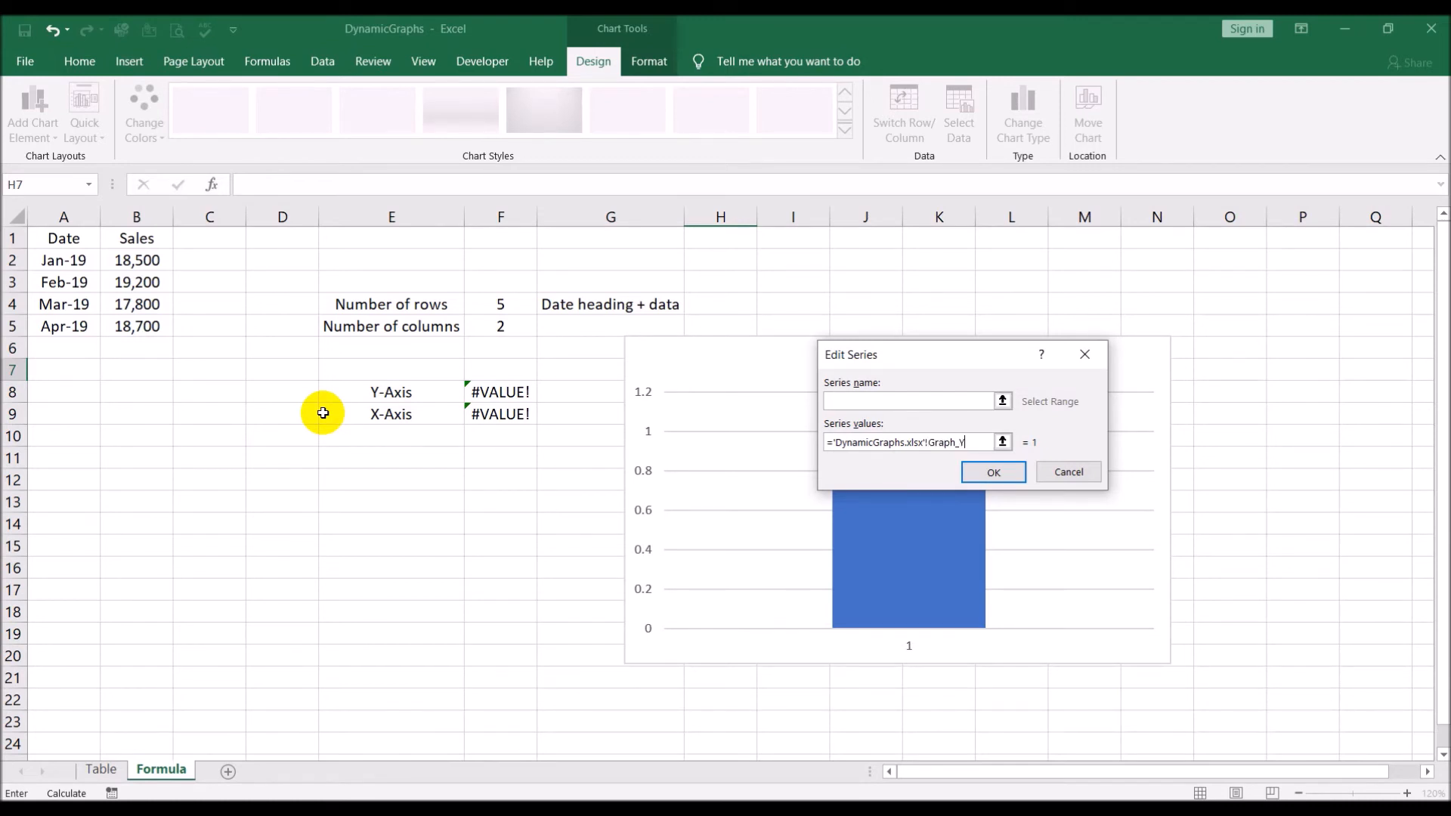
text(_Axis)
click(971, 475)
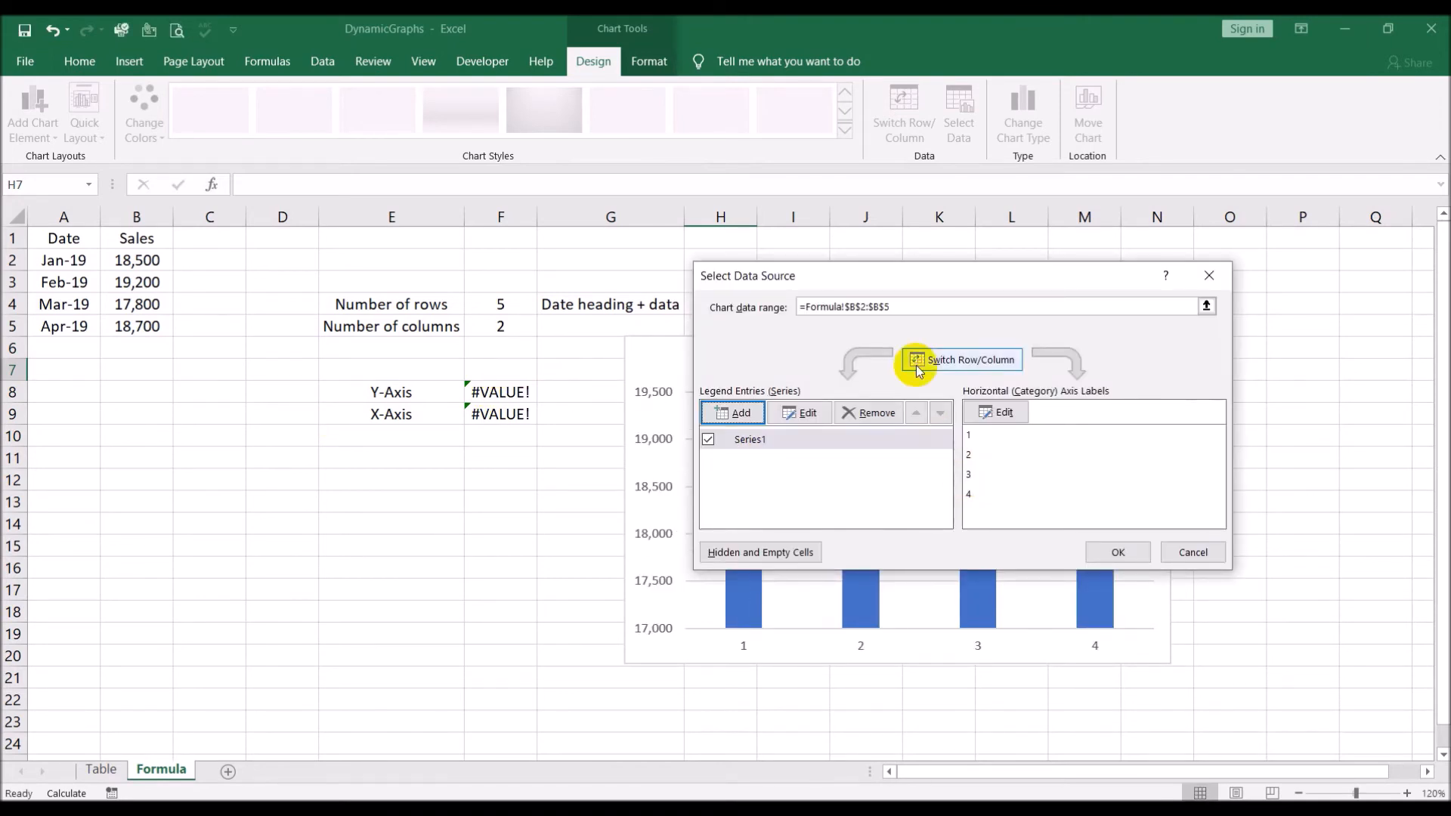
click(1117, 551)
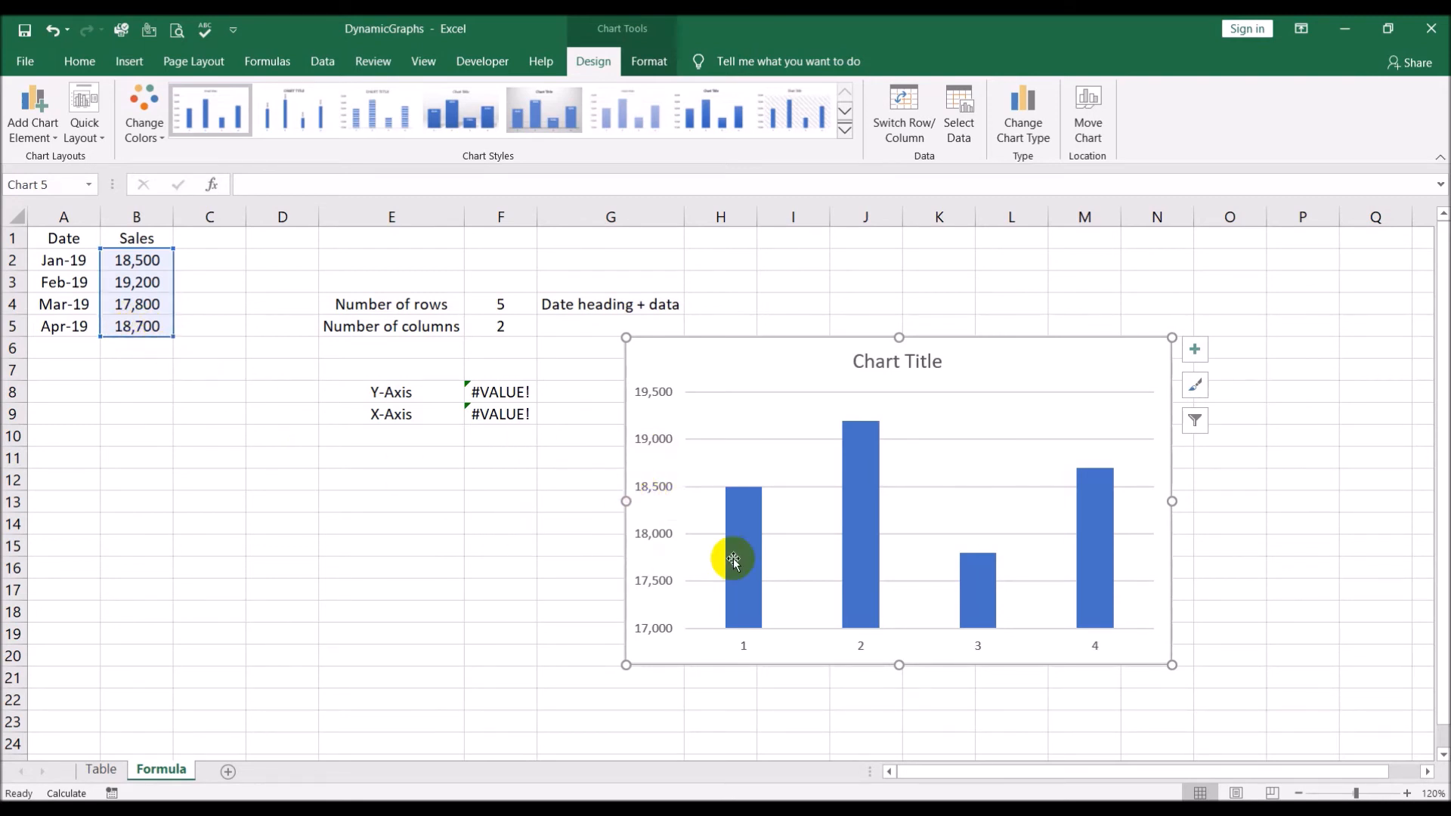
click(1237, 502)
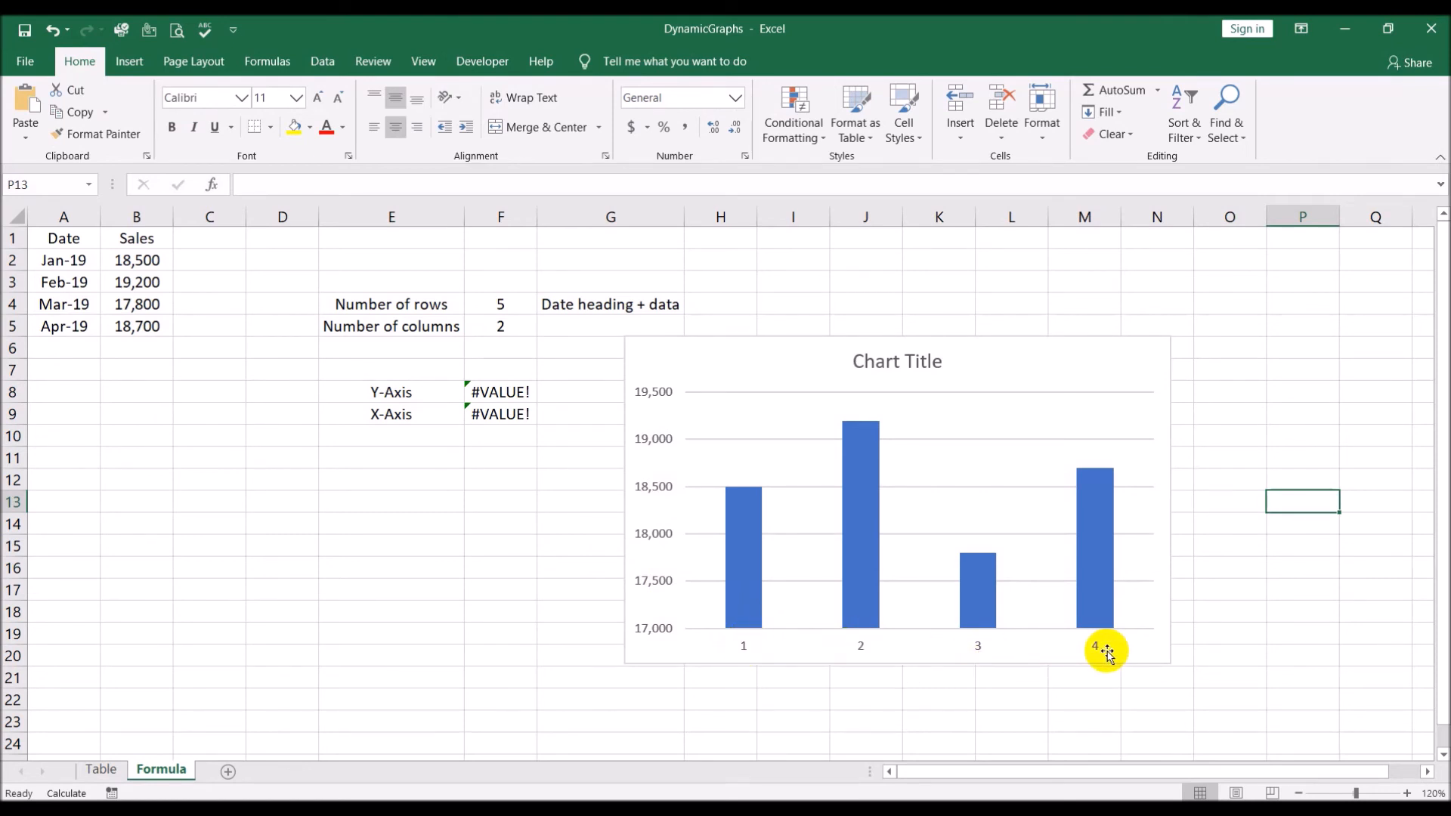
Set the chart's horizontal axis label range to the name GRAPH_X_Axis in DynamicGraphs.xlsx and apply the data source
right_click(743, 415)
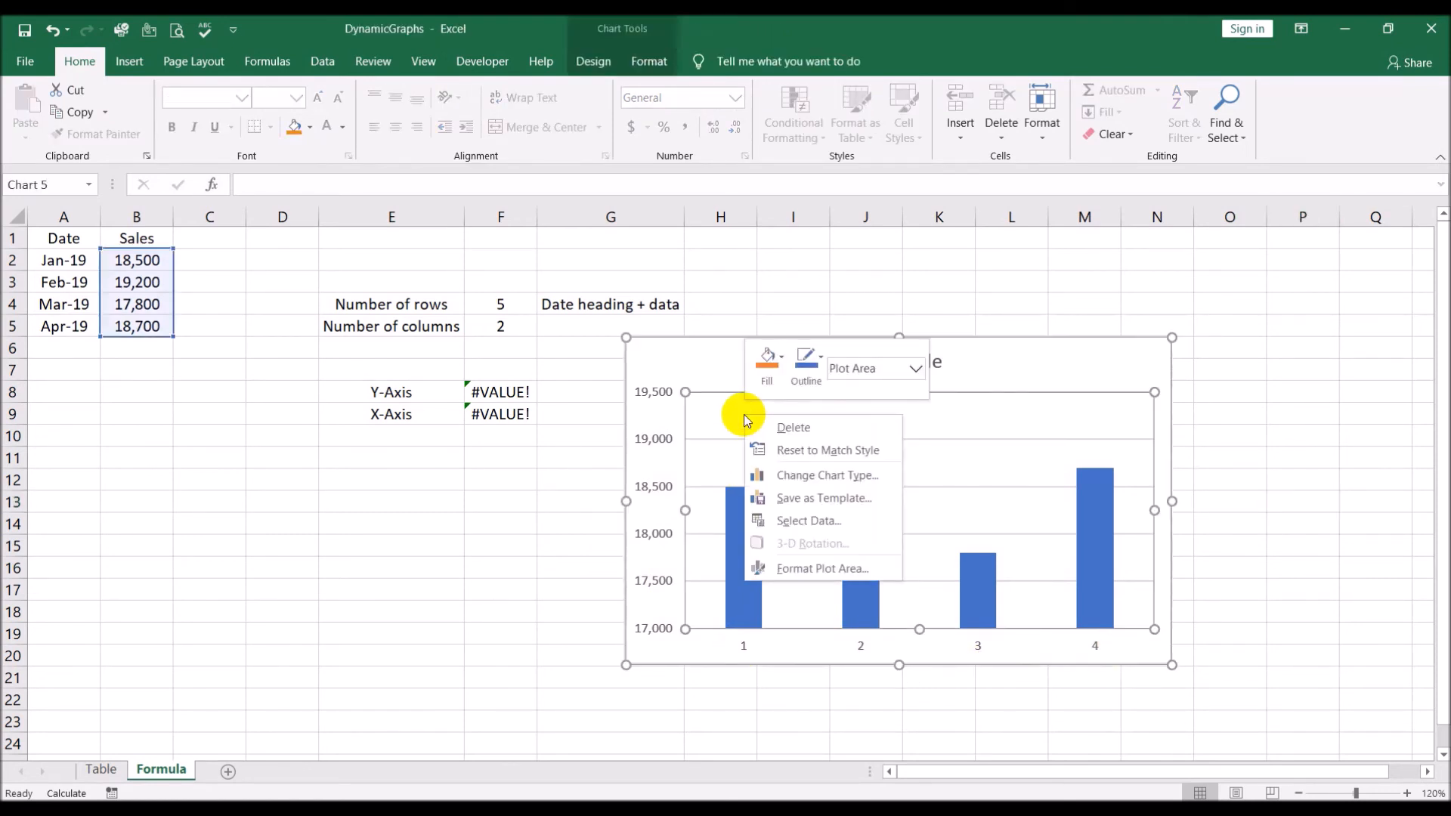
click(803, 520)
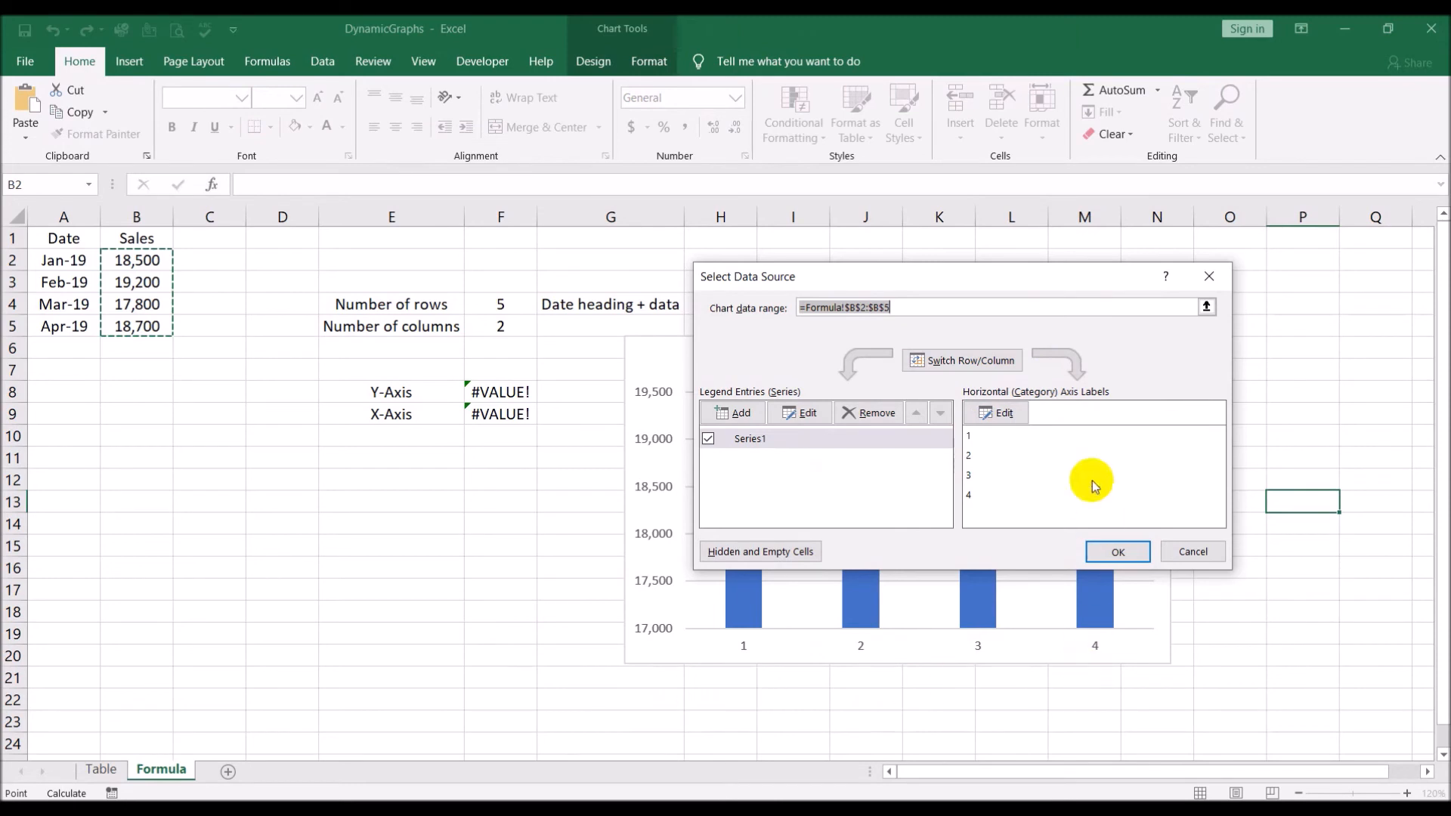
click(1010, 414)
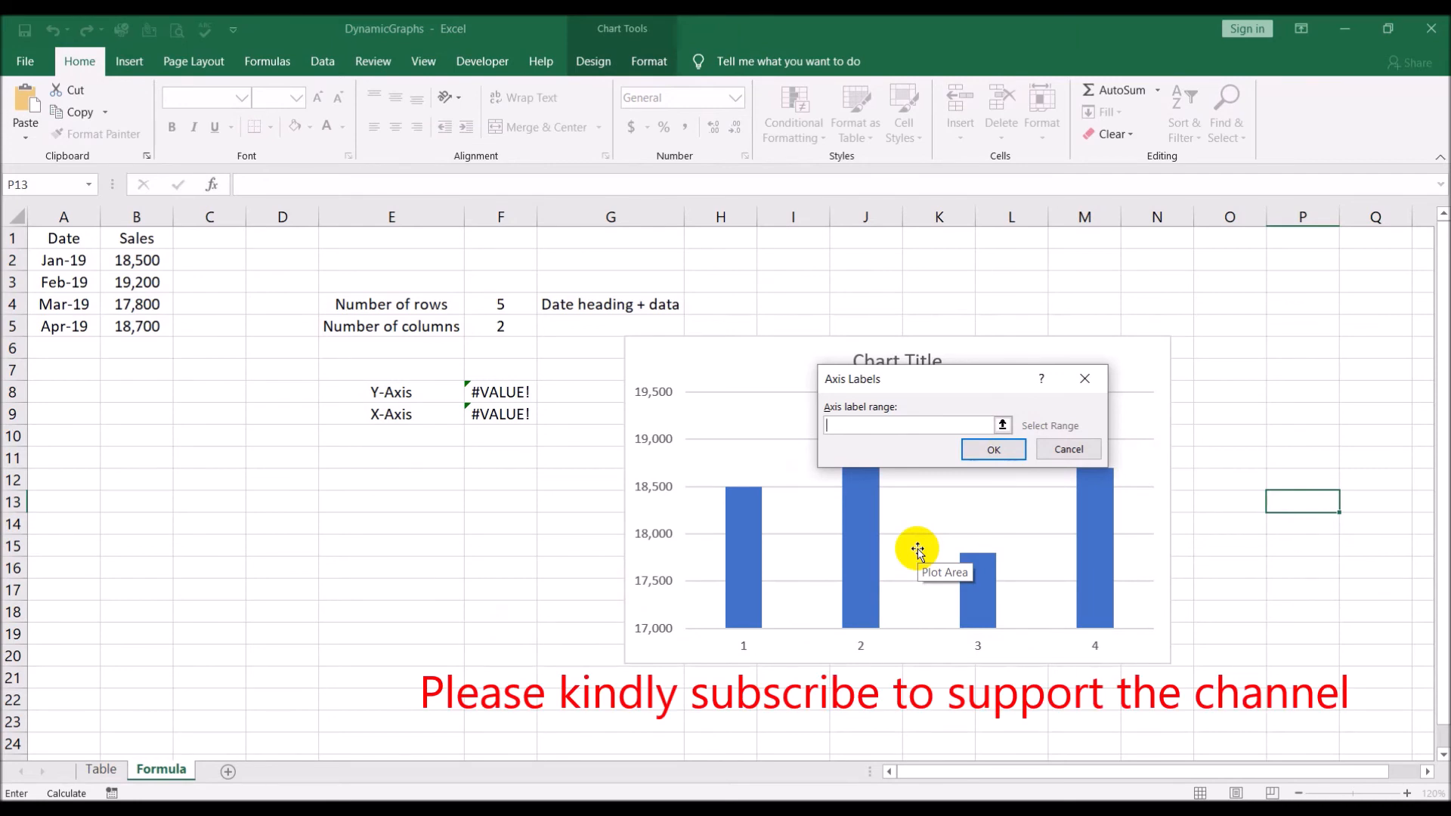
text(='DynamicGrapg)
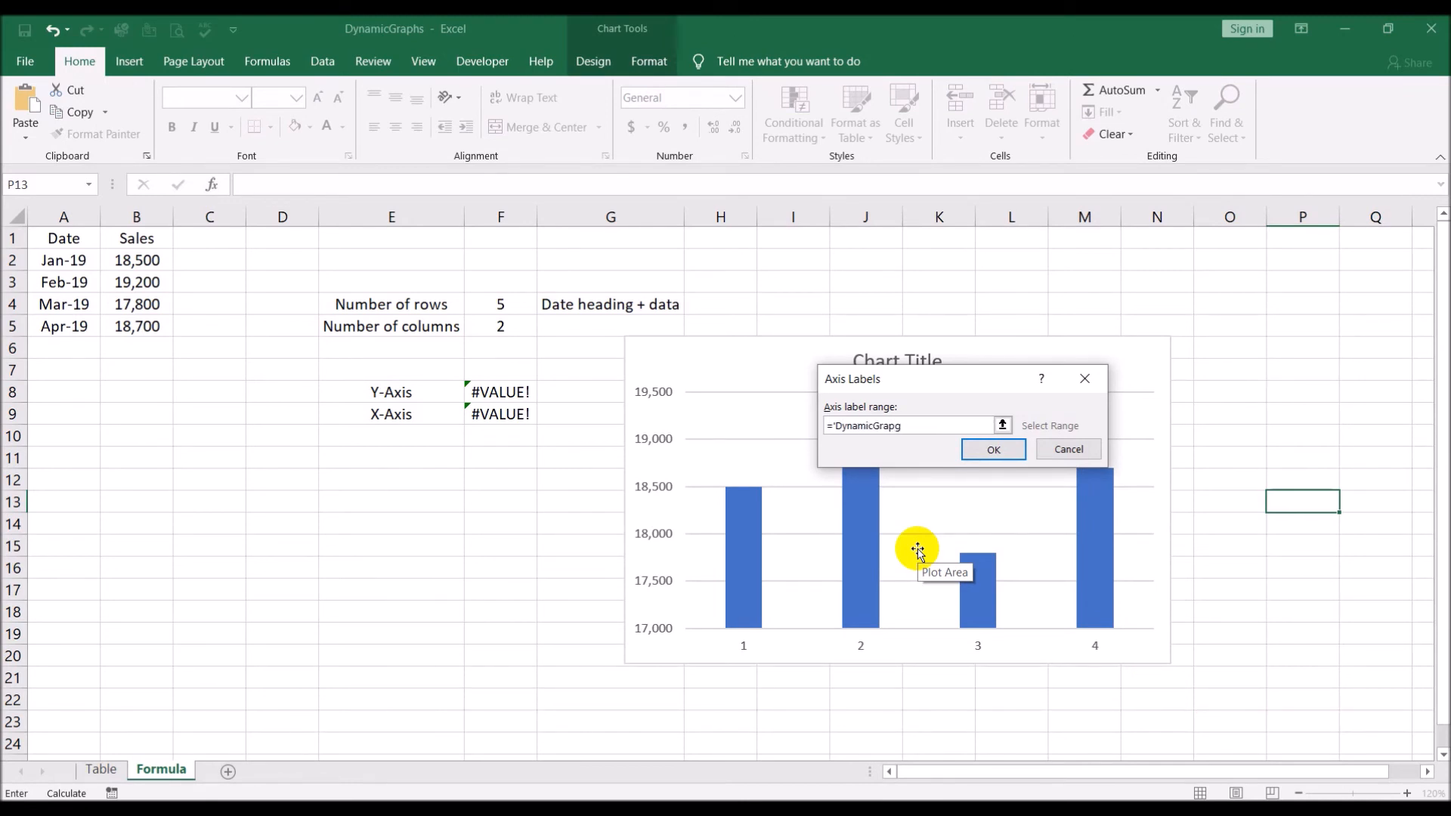
text(hs.xlsx'!Graph_X_Axis)
click(980, 454)
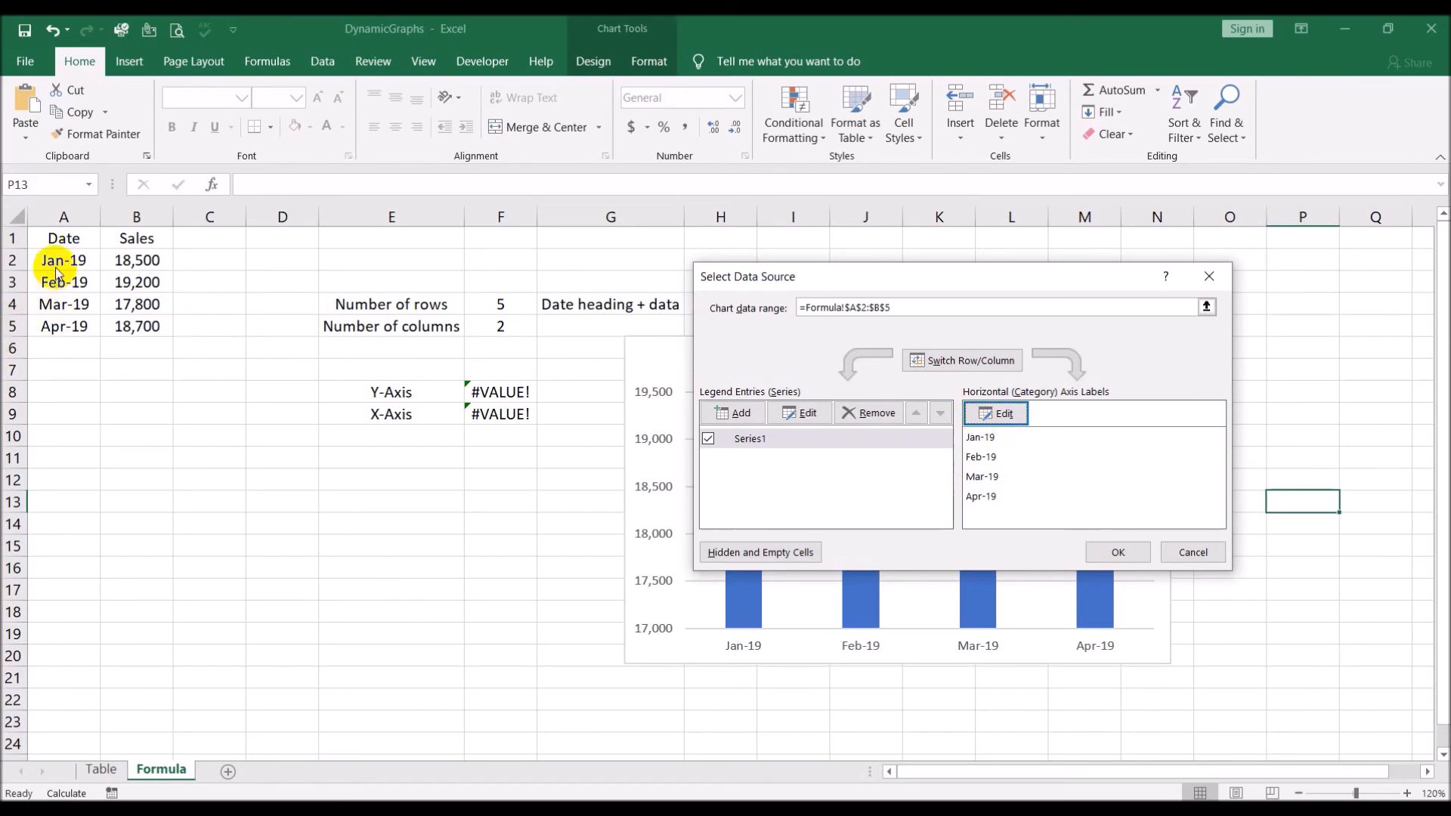
click(1122, 553)
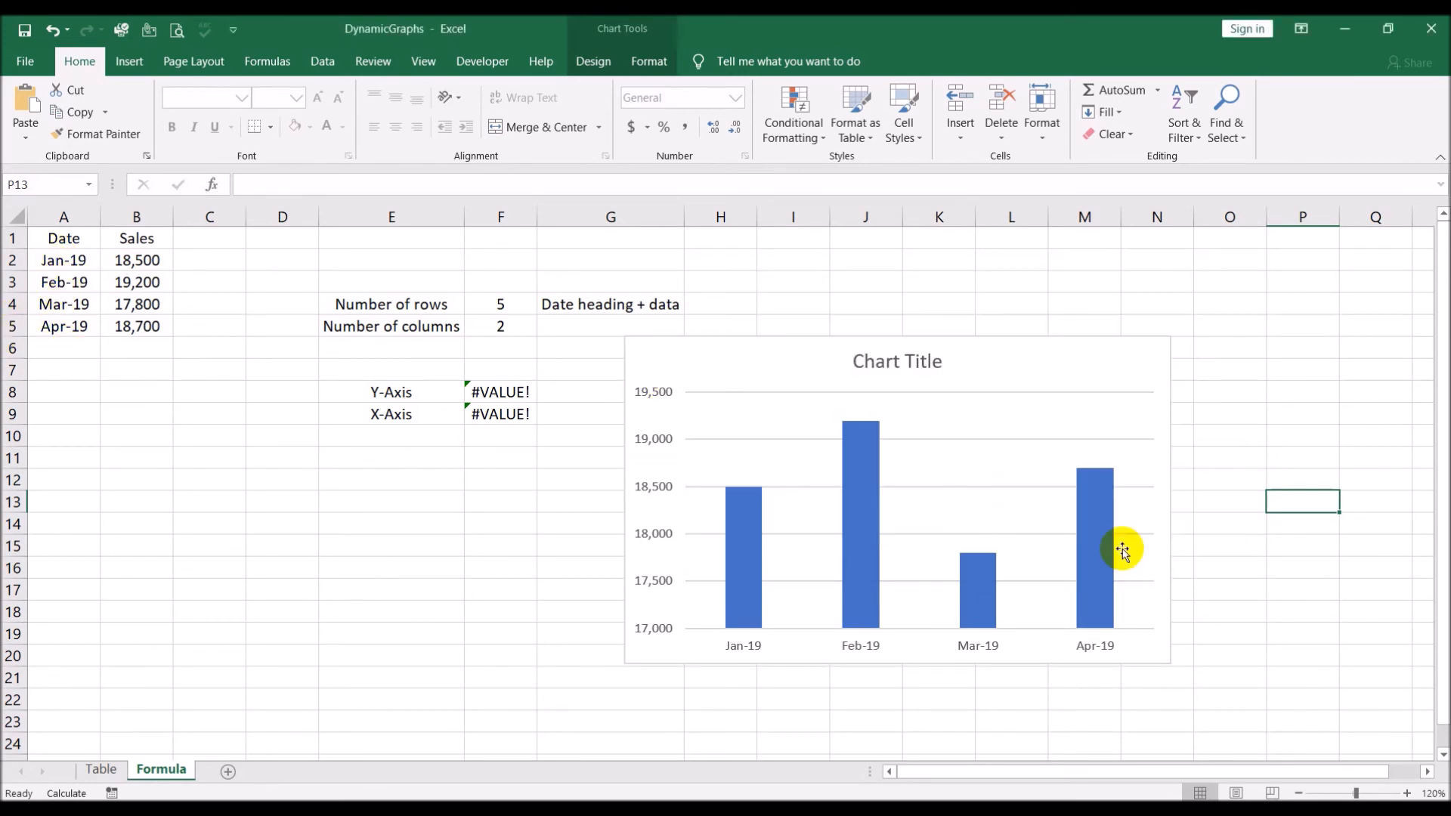
click(1264, 486)
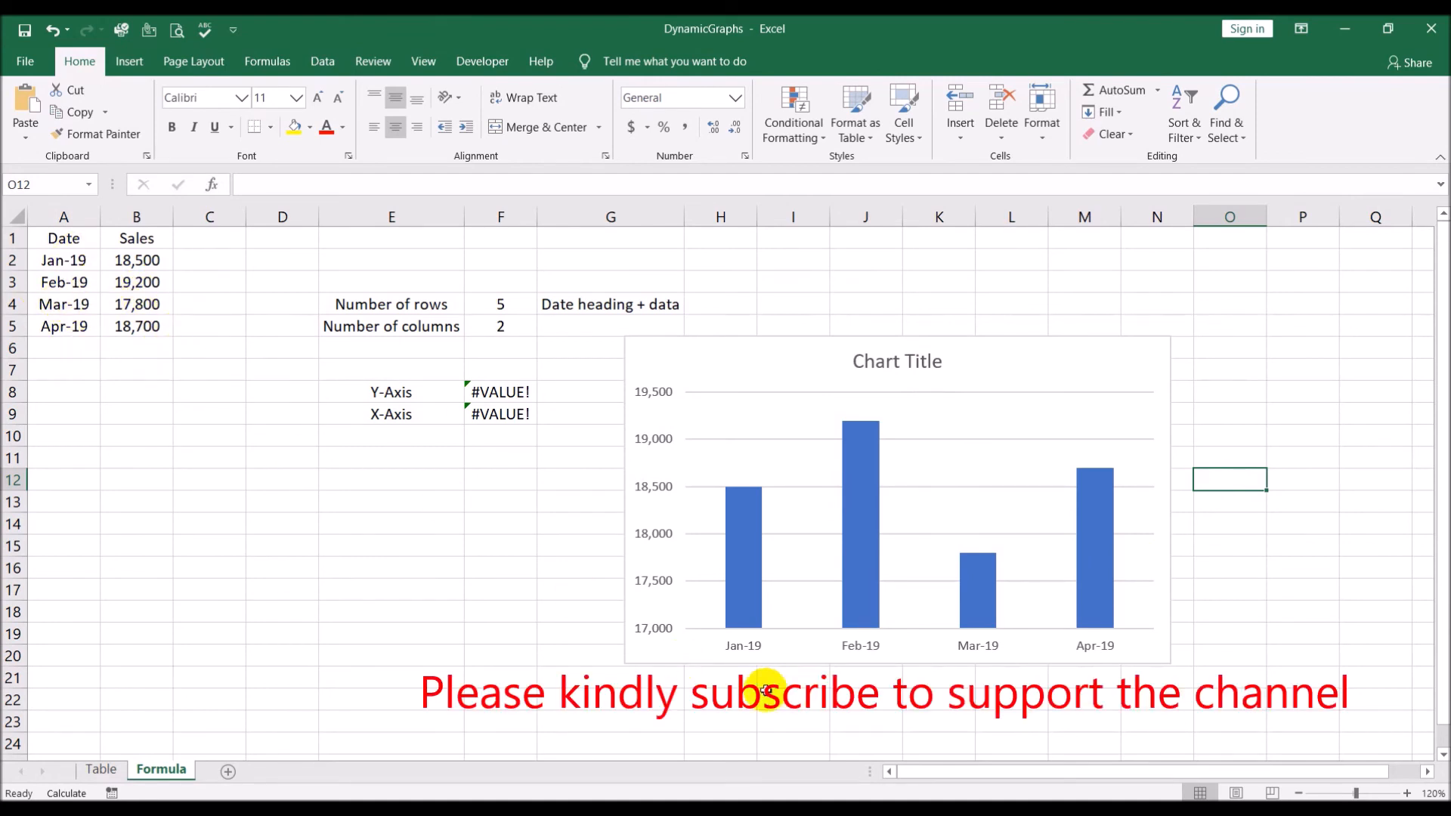
Add a May row below the Formula sheet's data, with date 5/1 in A6 and sales of 20000 in B6
click(55, 347)
text(5/1)
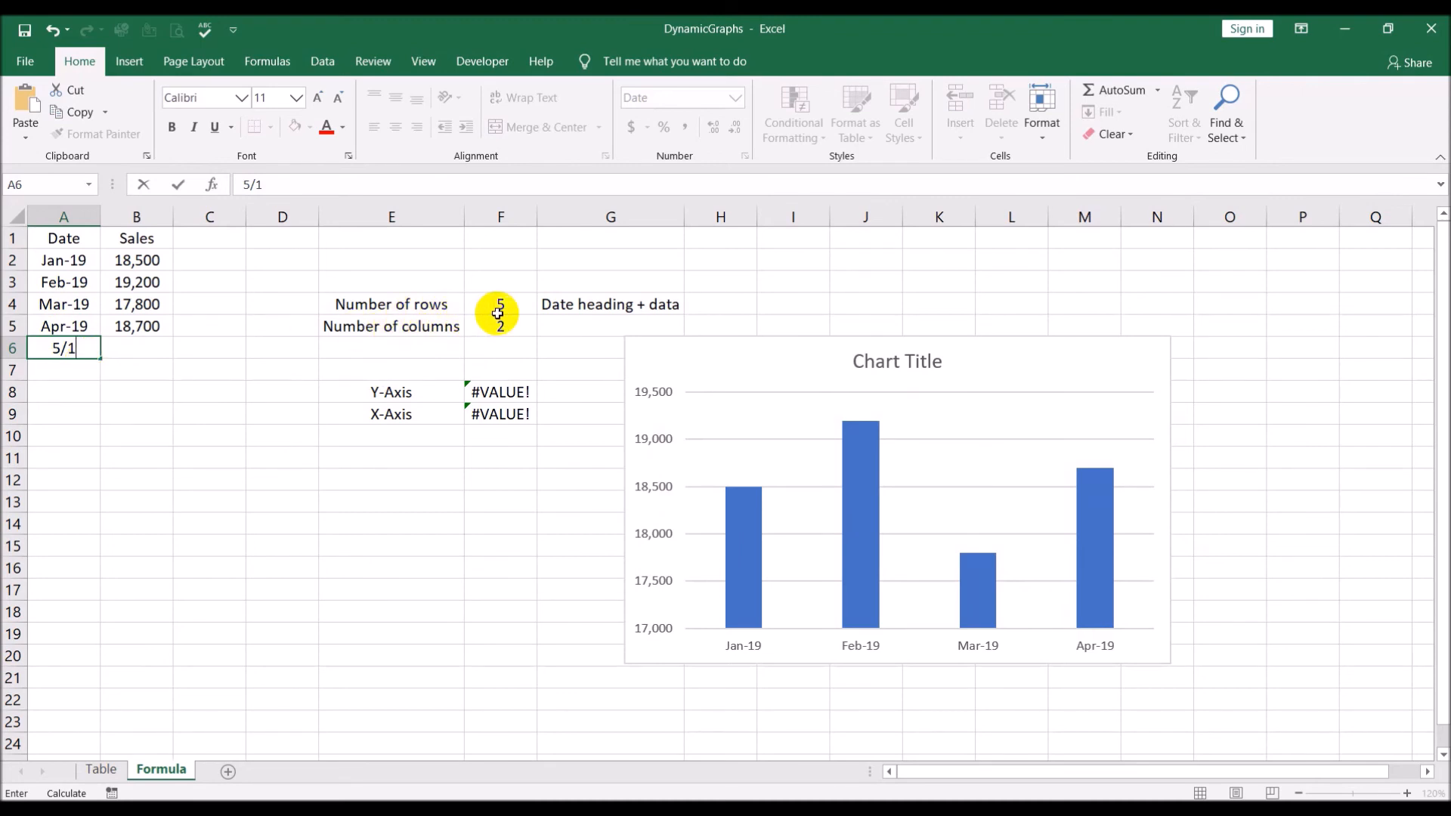
key(Tab)
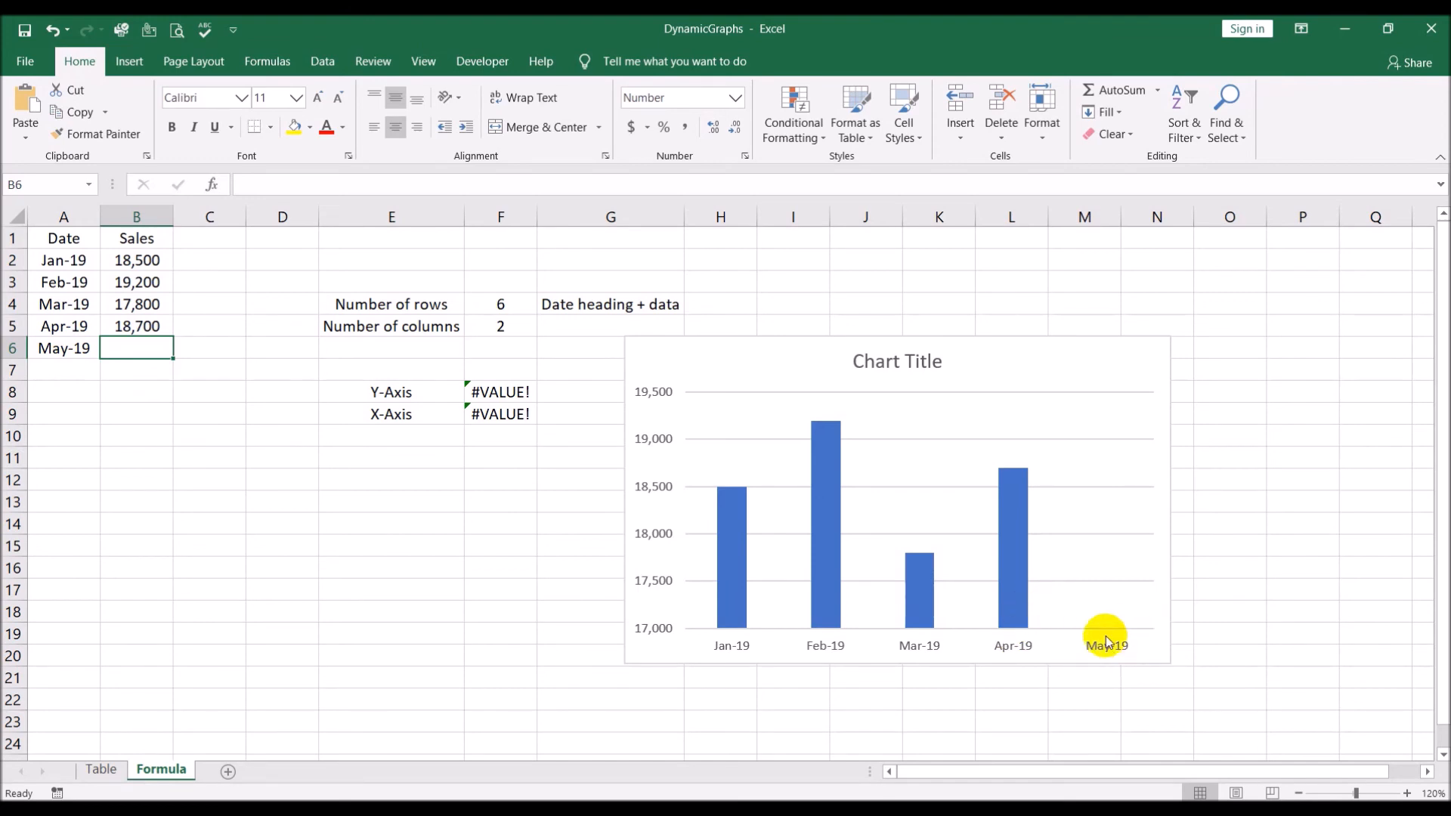
text(20000)
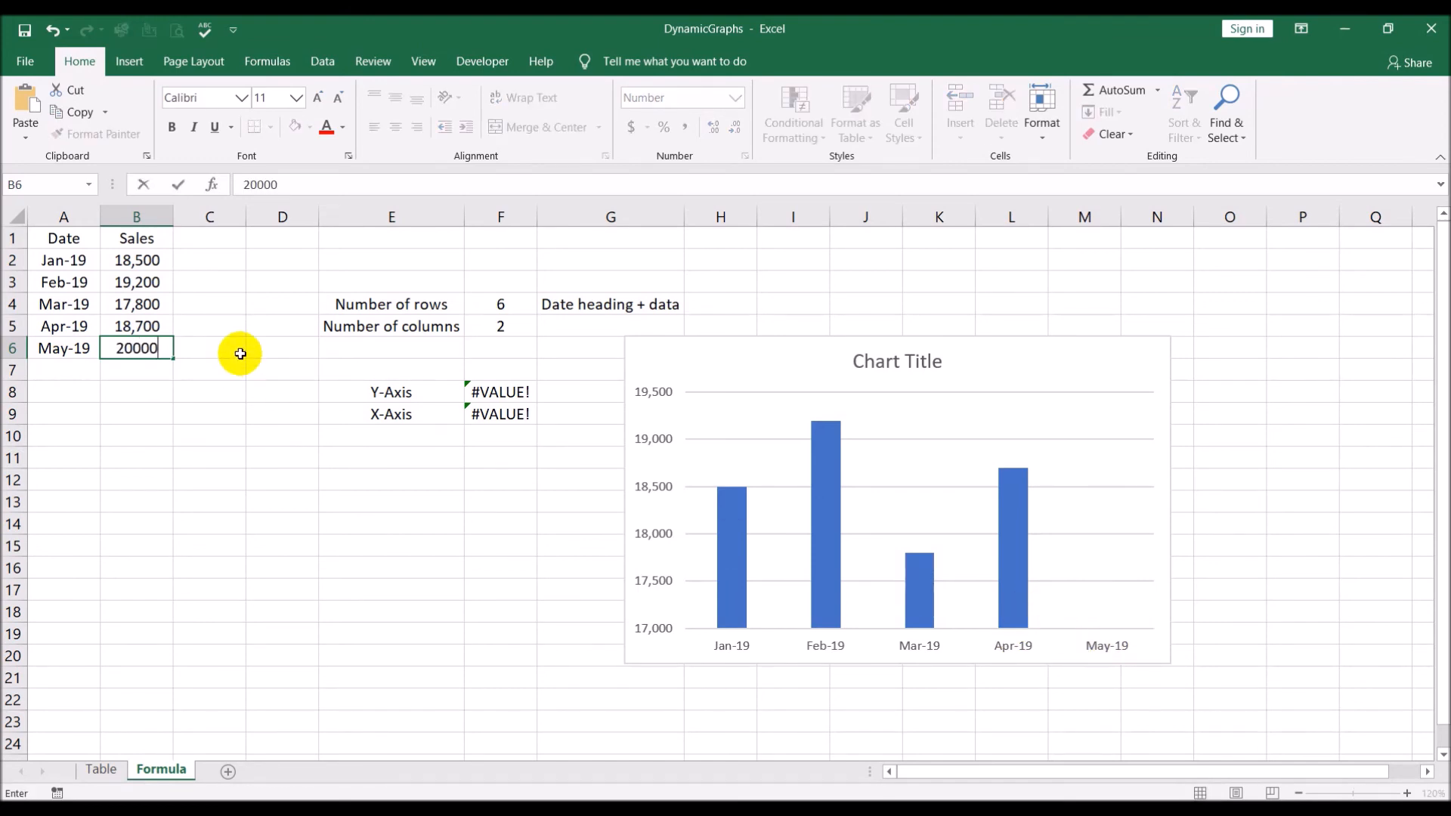
key(Return)
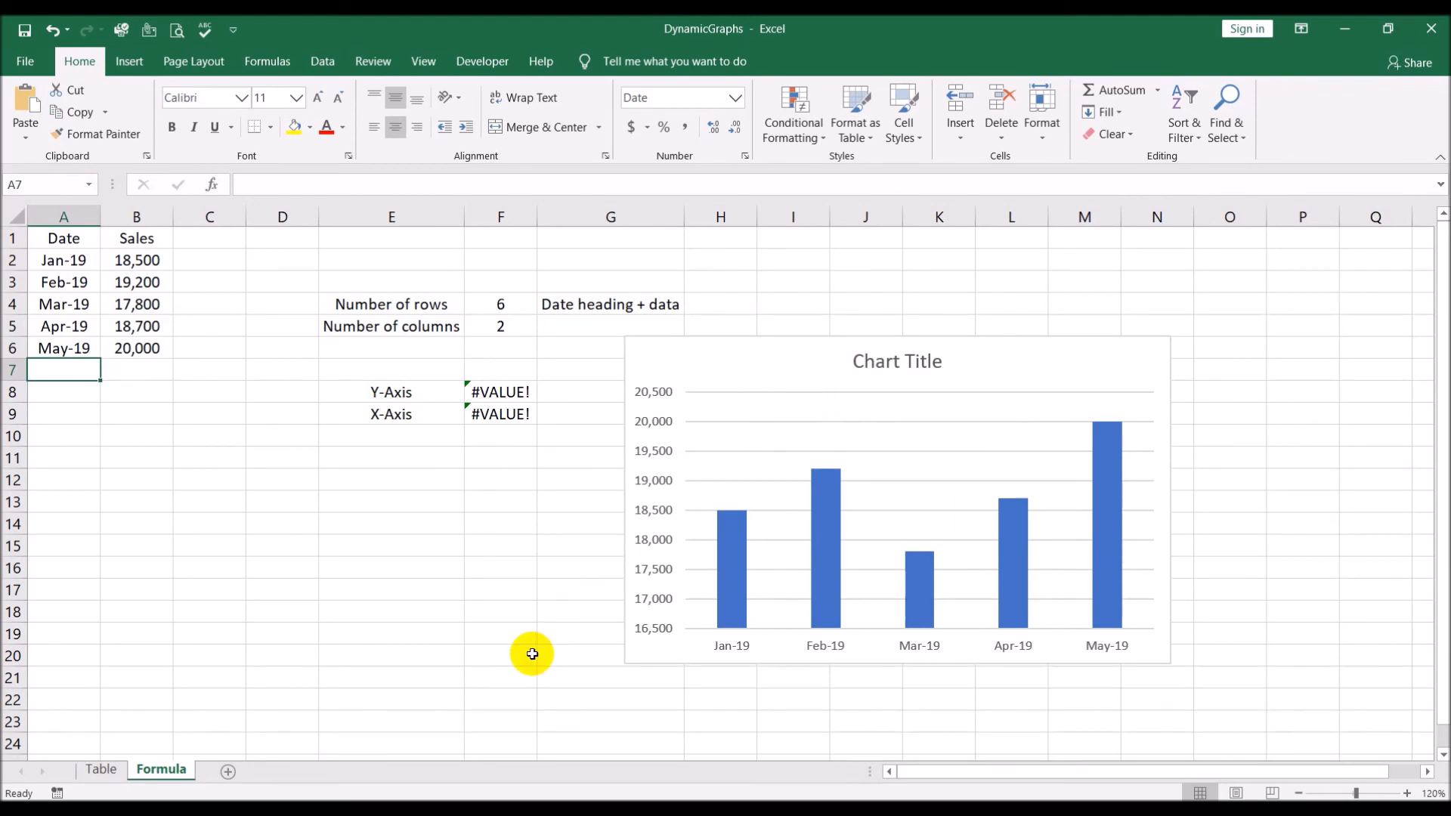
Extend the sales table on the Table sheet by one column so that it includes column C
click(104, 775)
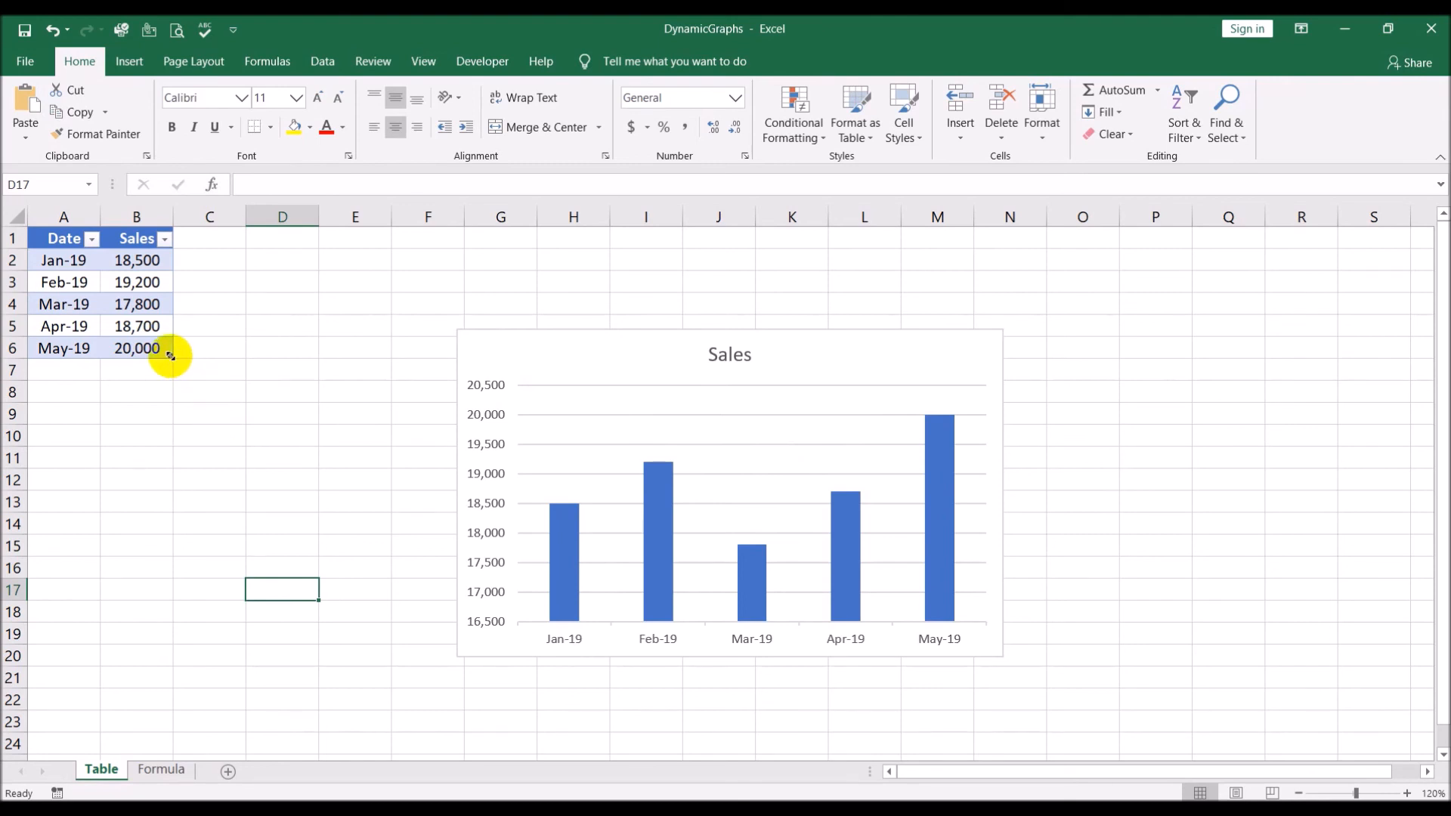
click(148, 350)
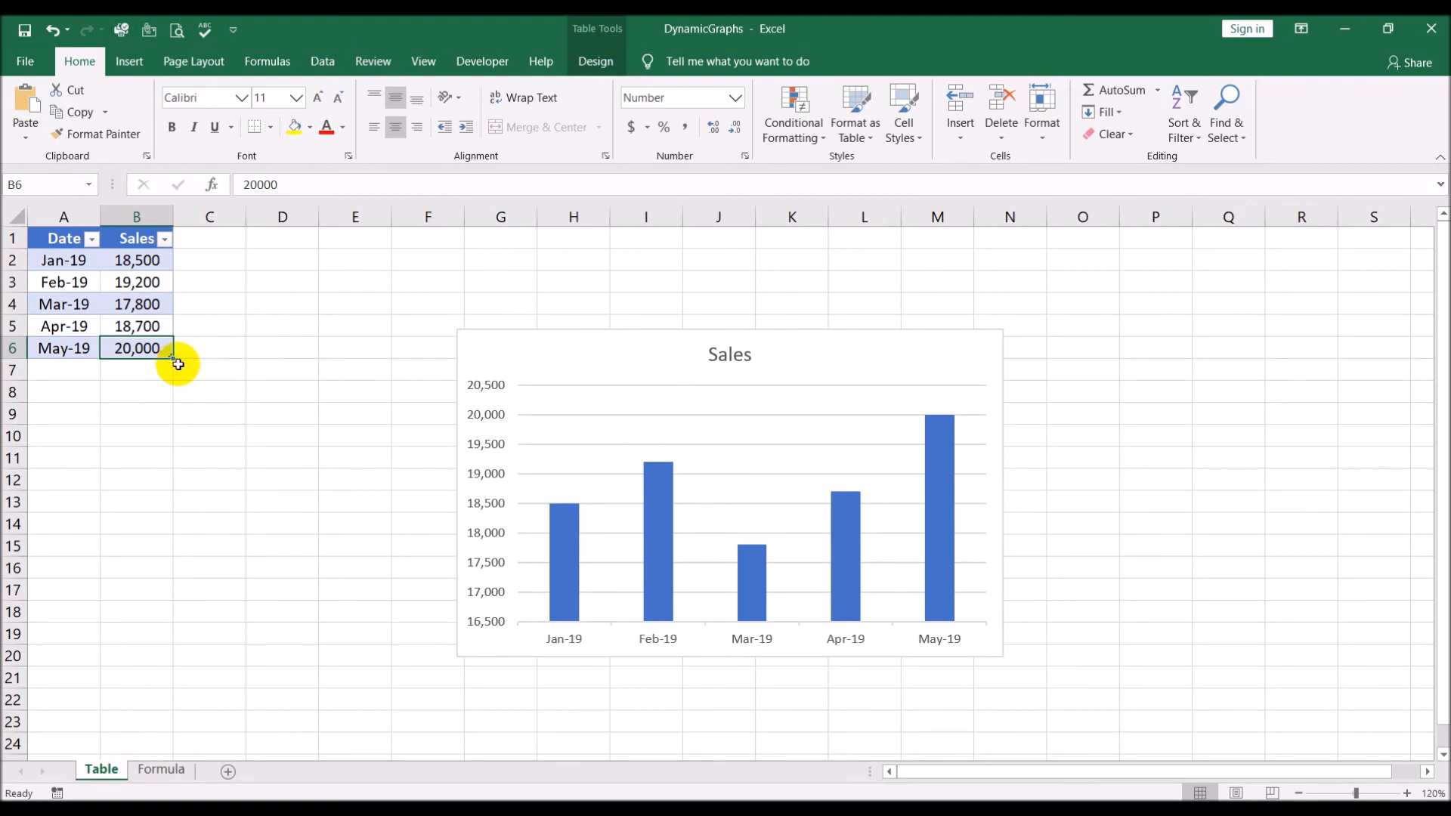
drag(178, 364, 224, 357)
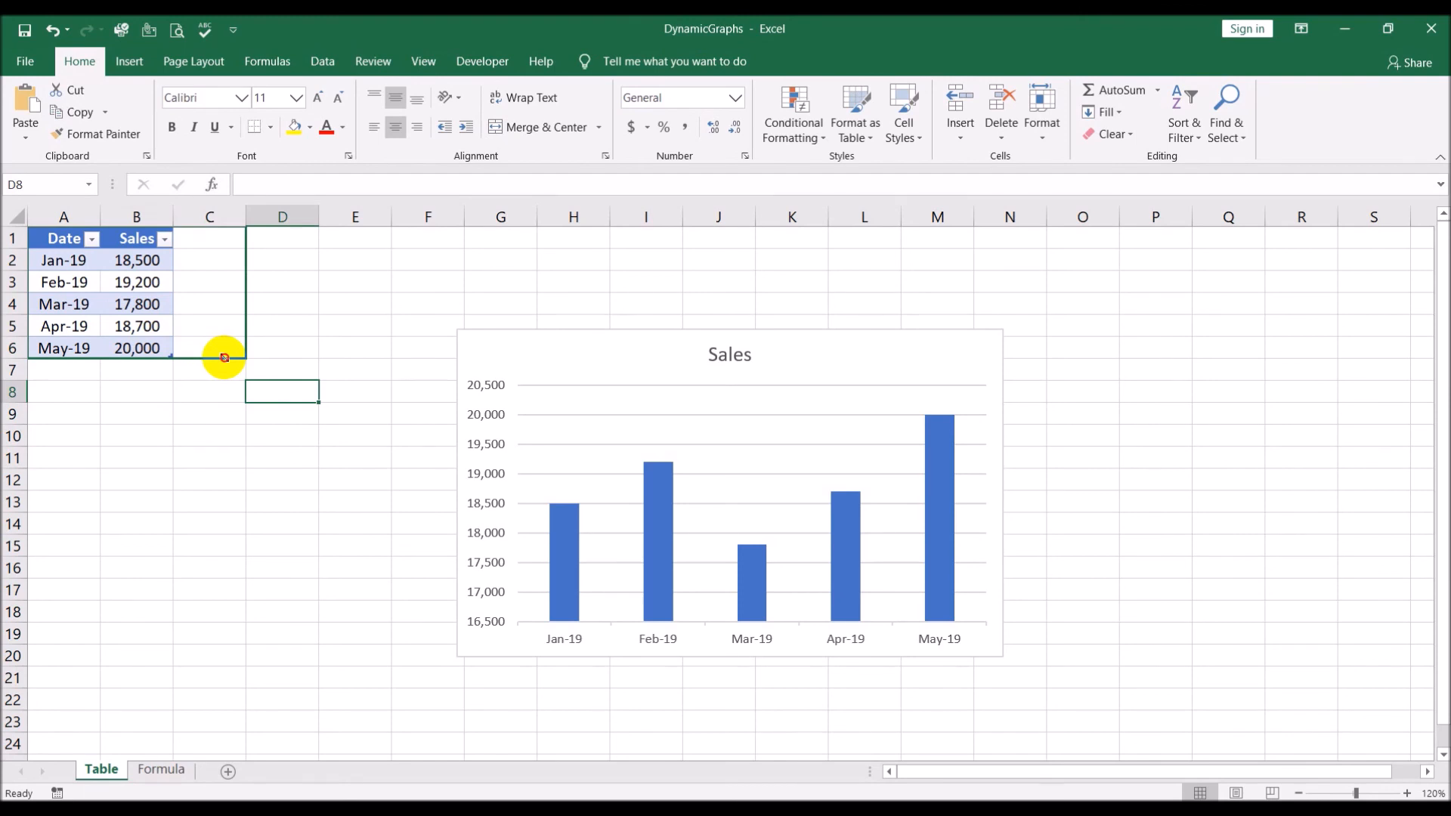
drag(224, 358, 223, 356)
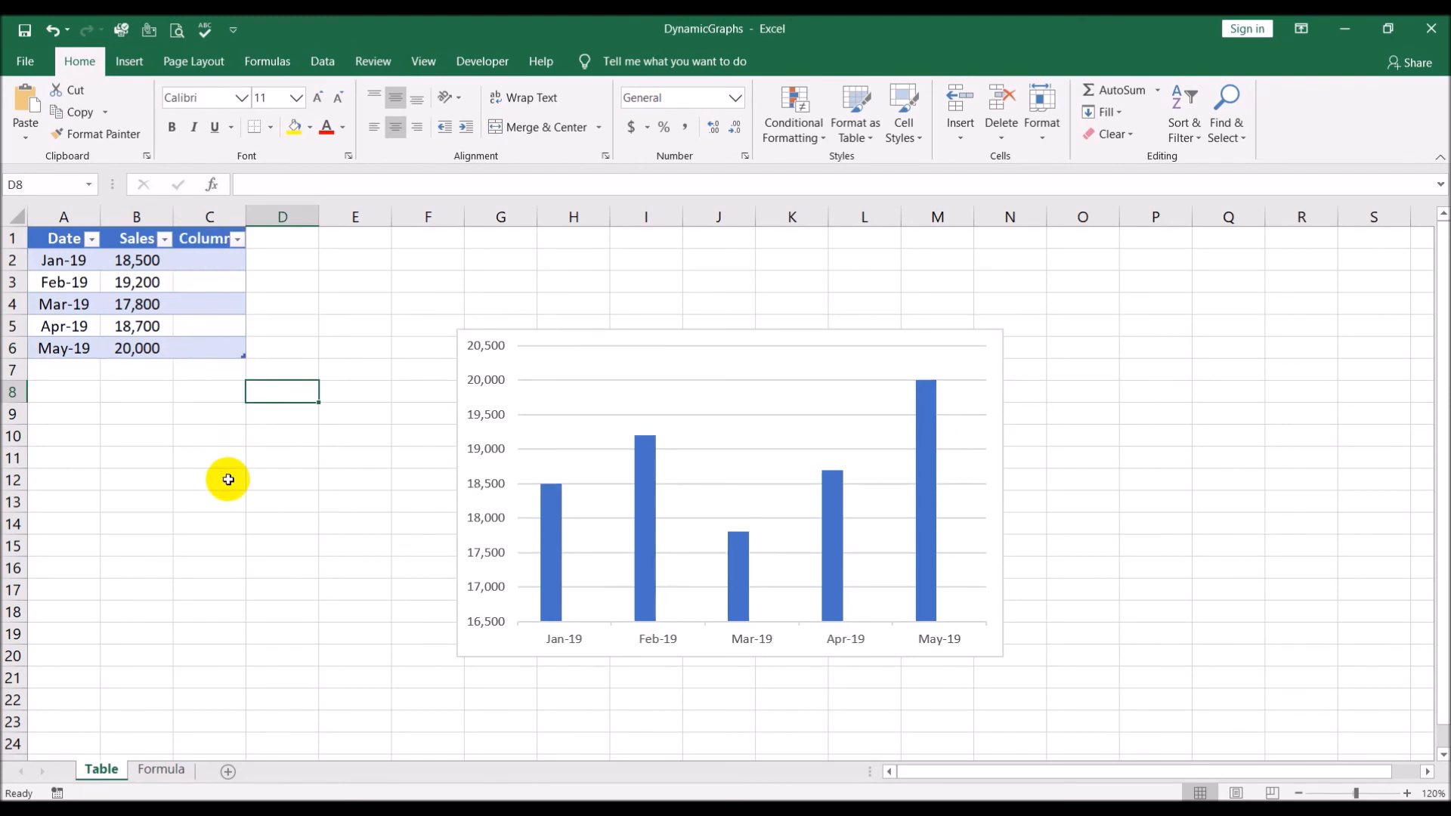
Rename the new table column's header in C1 as Profit
click(202, 240)
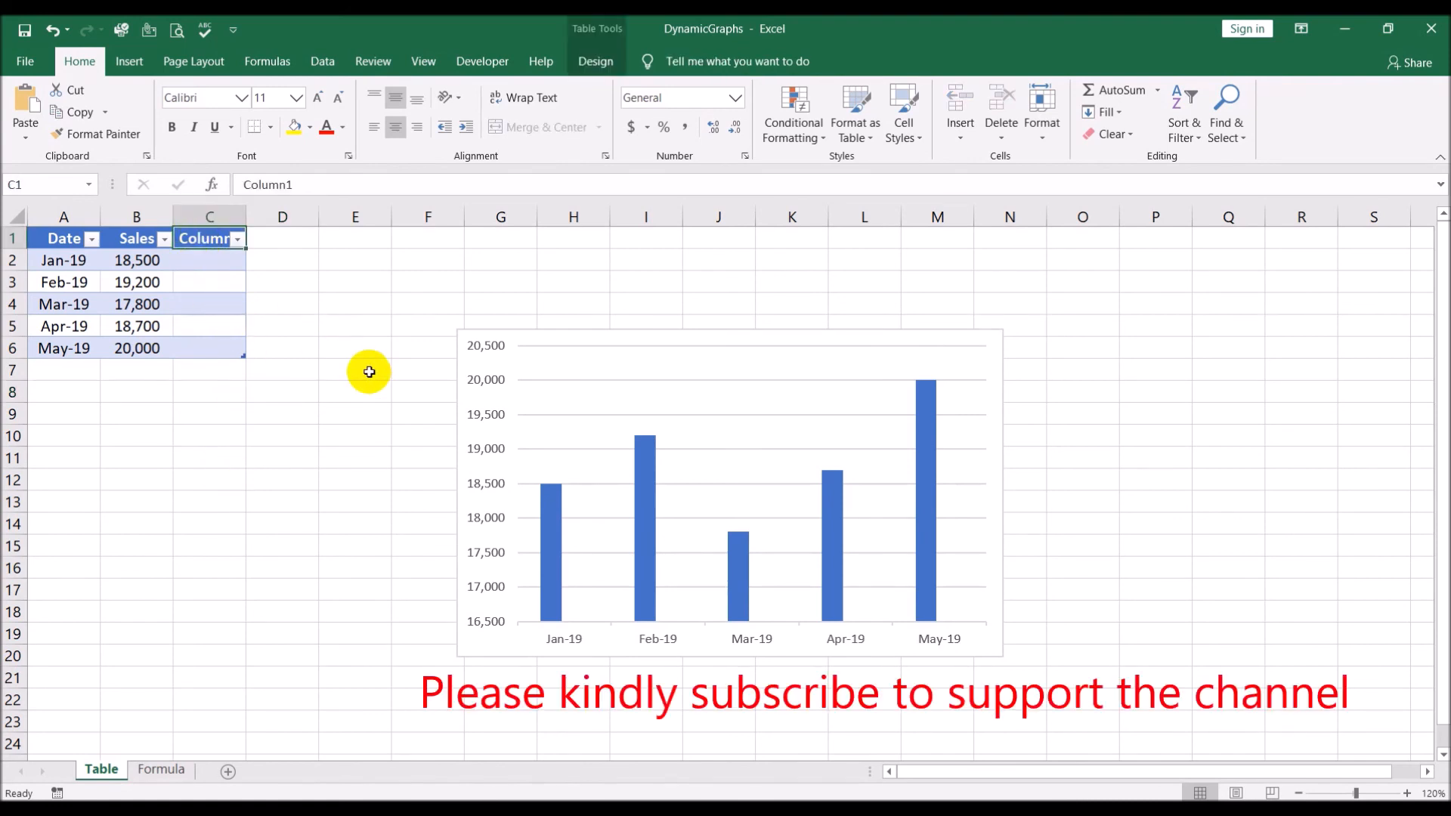
text(profit)
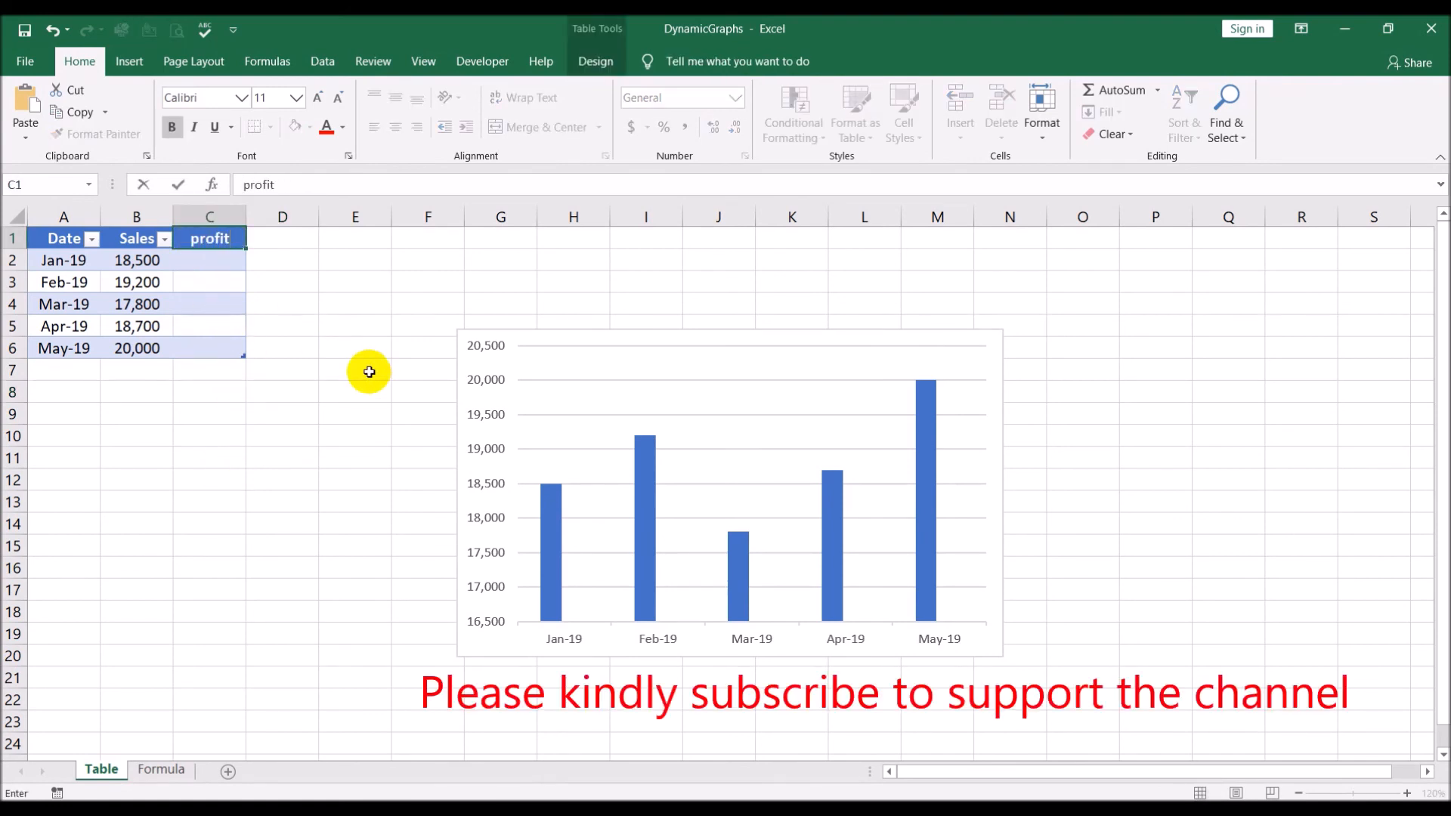
key(BackSpace)
key(BackSpace)
key(BackSpace)
key(BackSpace)
key(BackSpace)
key(BackSpace)
text(Profit)
key(Return)
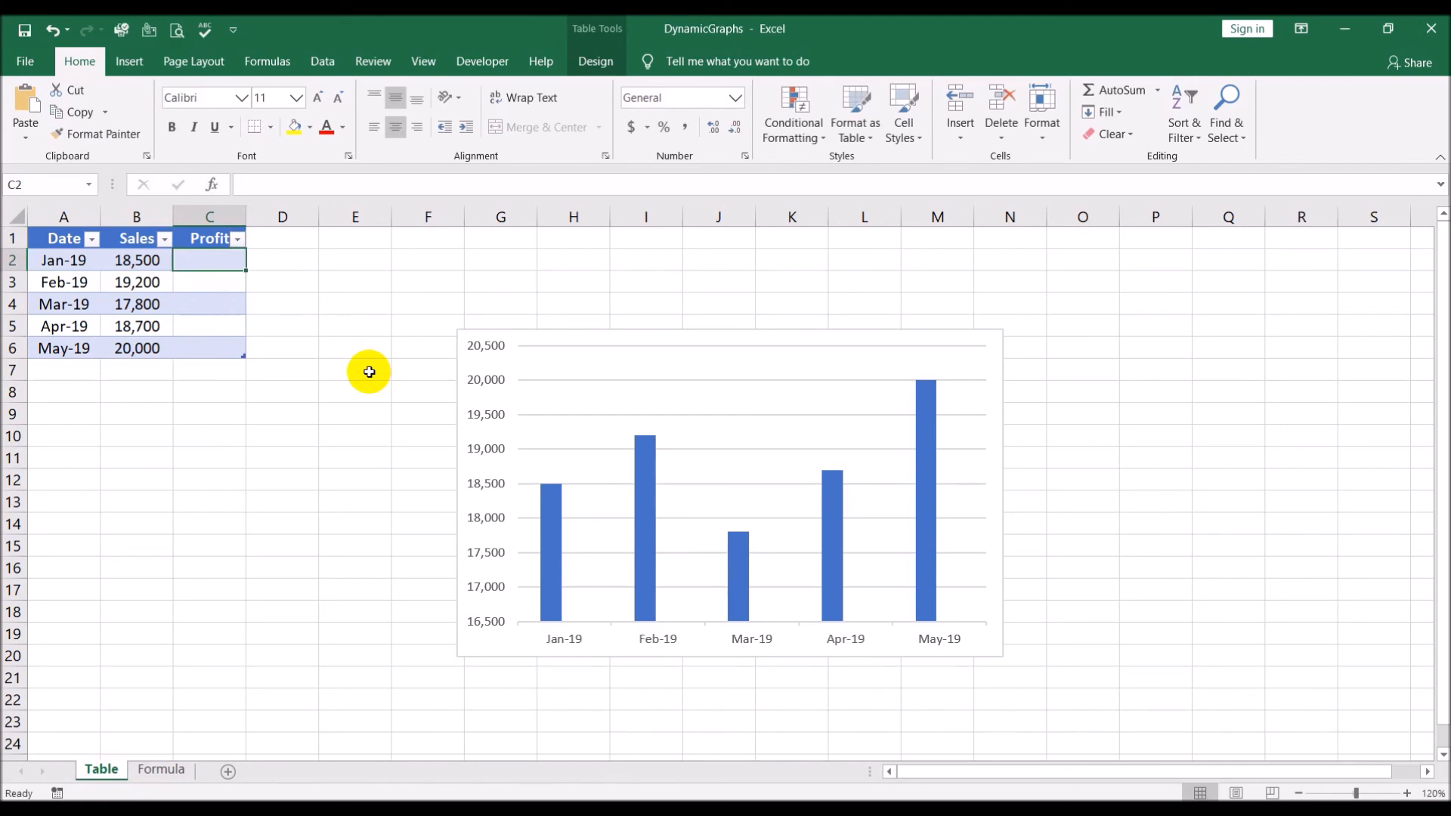
text(=)
click(147, 261)
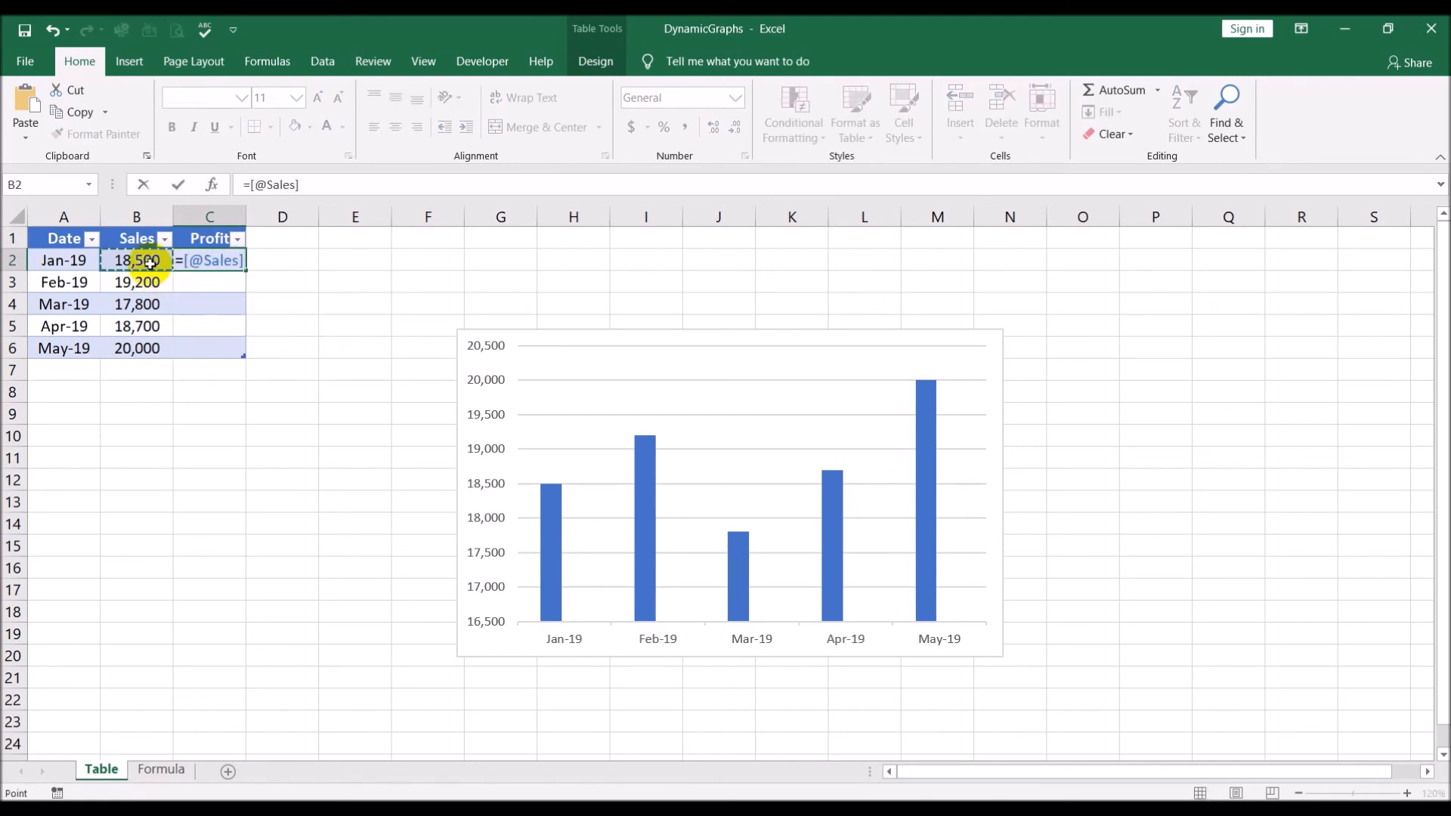
key(BackSpace)
key(BackSpace)
key(BackSpace)
key(BackSpace)
key(BackSpace)
key(BackSpace)
key(BackSpace)
key(BackSpace)
key(BackSpace)
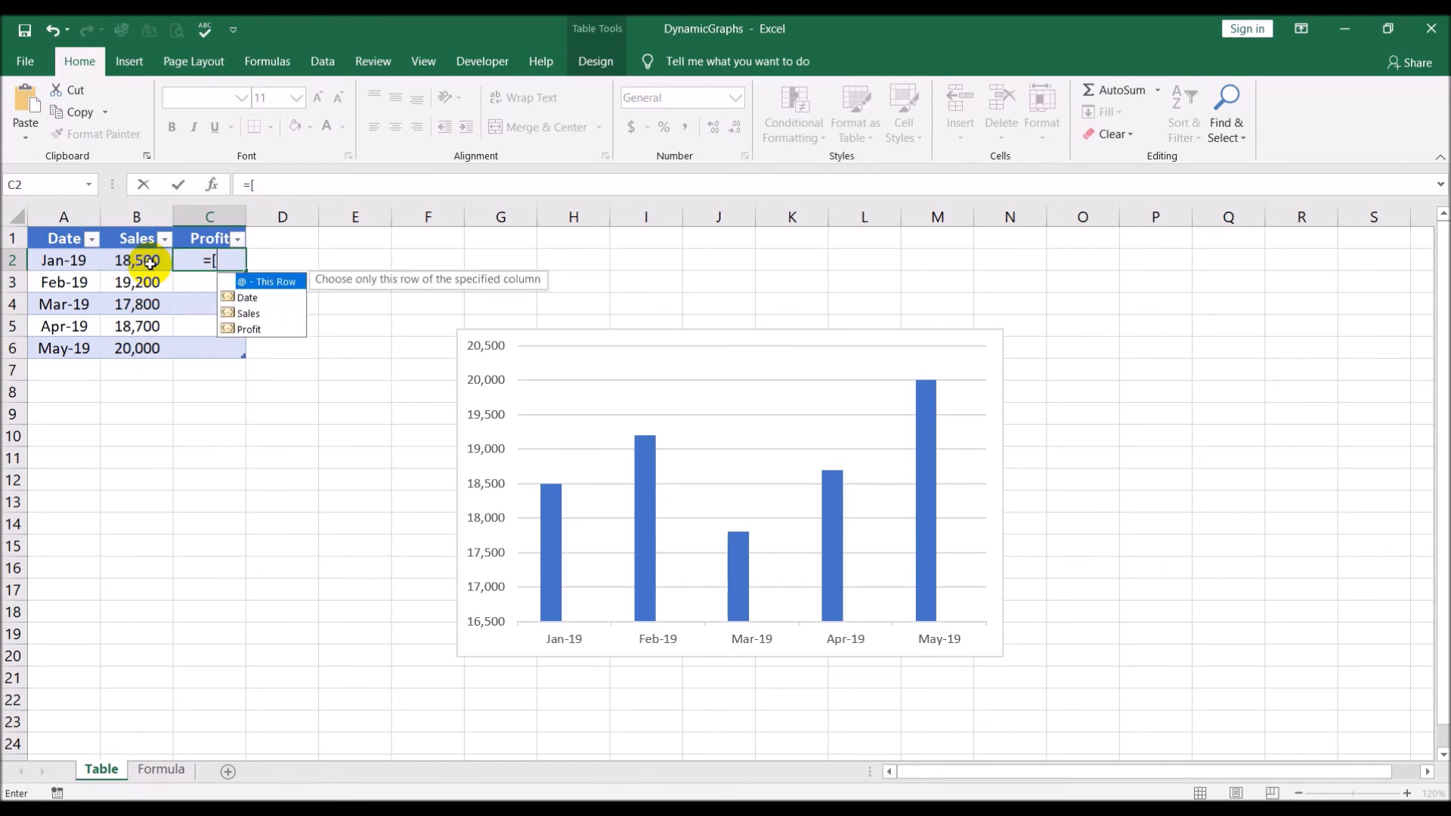
Fill the Profit column with 30% of sales by entering the formula =B2*30% in C2
text(=)
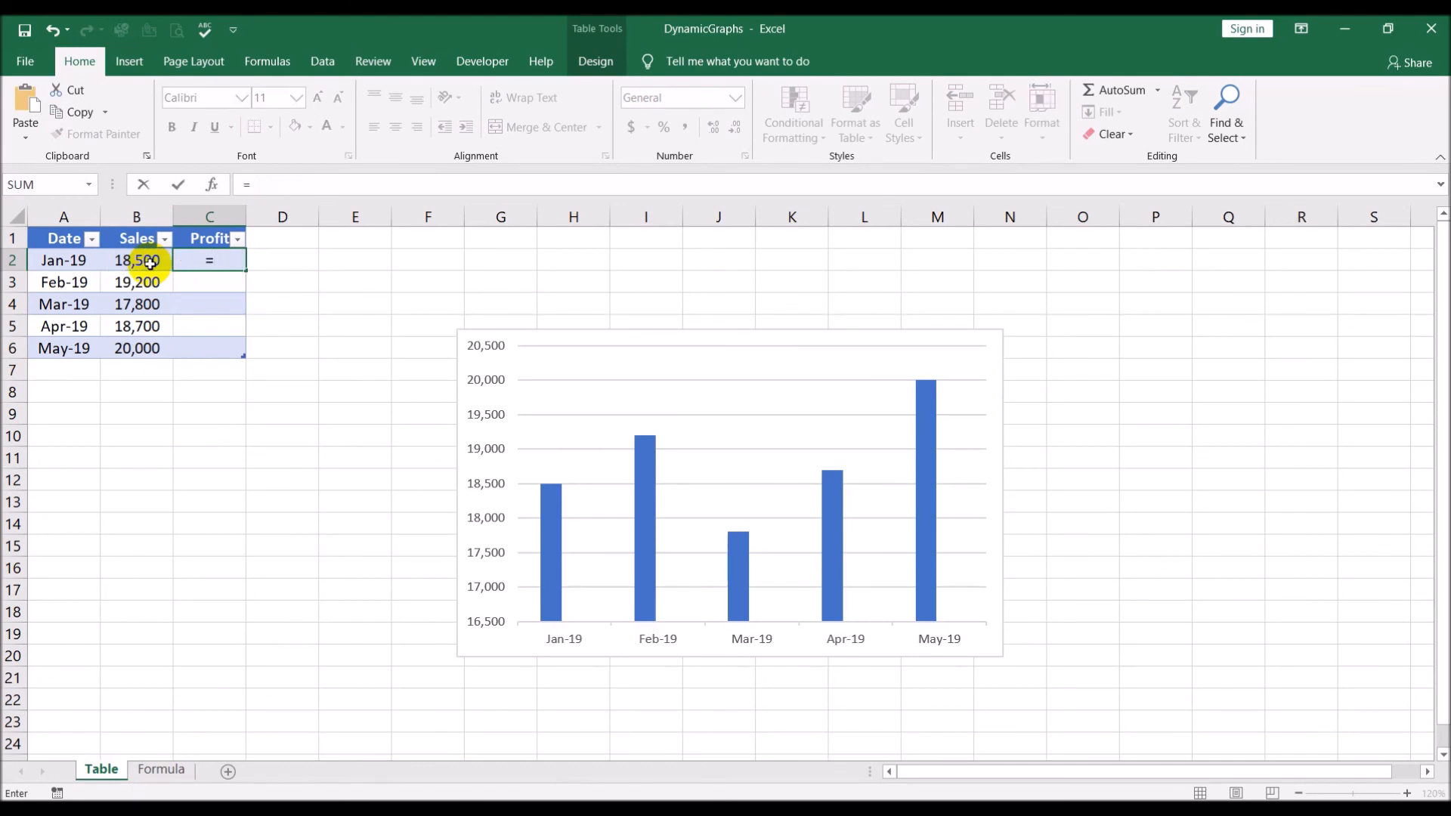
text(b2)
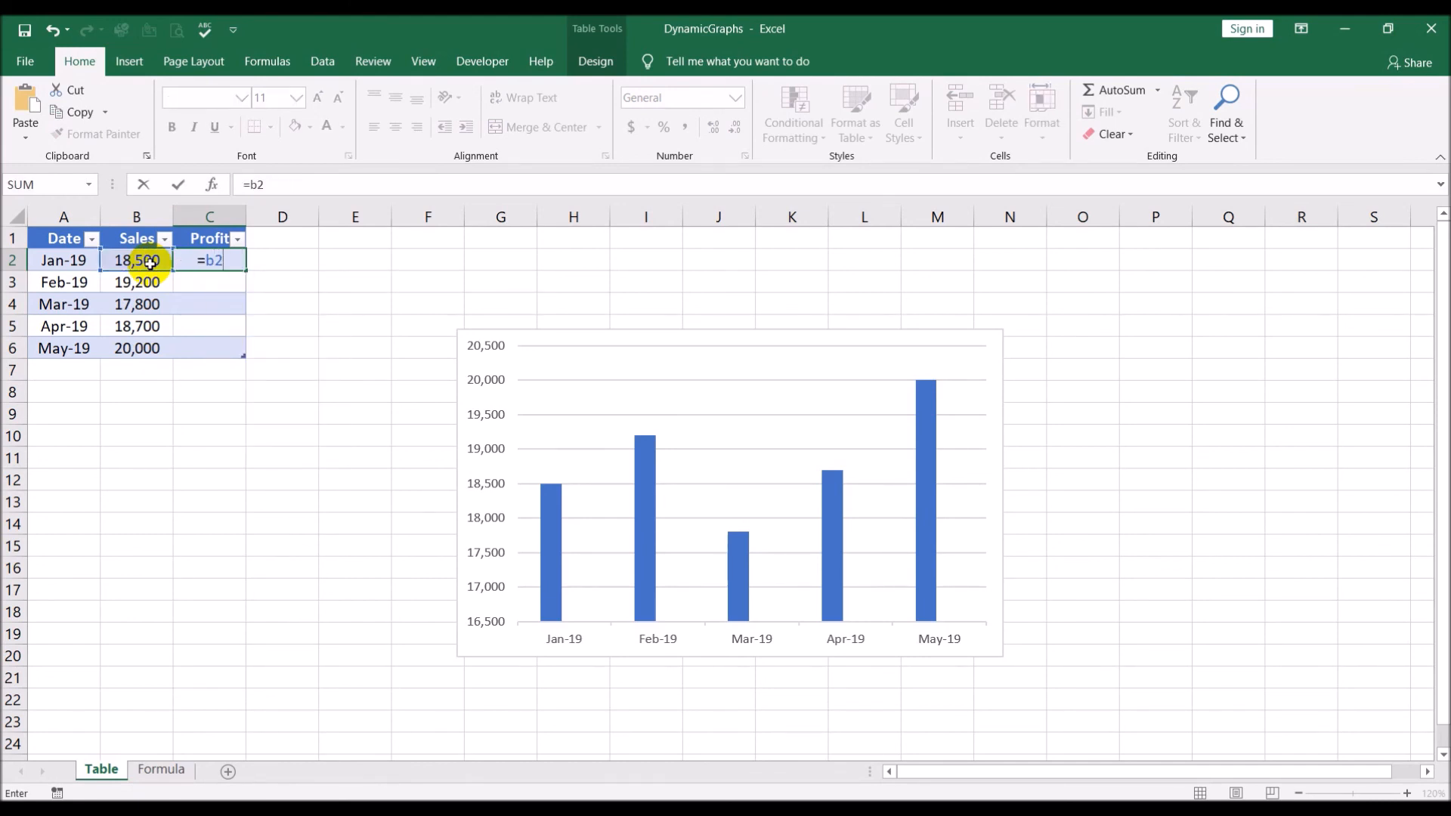
text(*70%)
key(BackSpace)
key(BackSpace)
key(BackSpace)
text(30%)
key(Return)
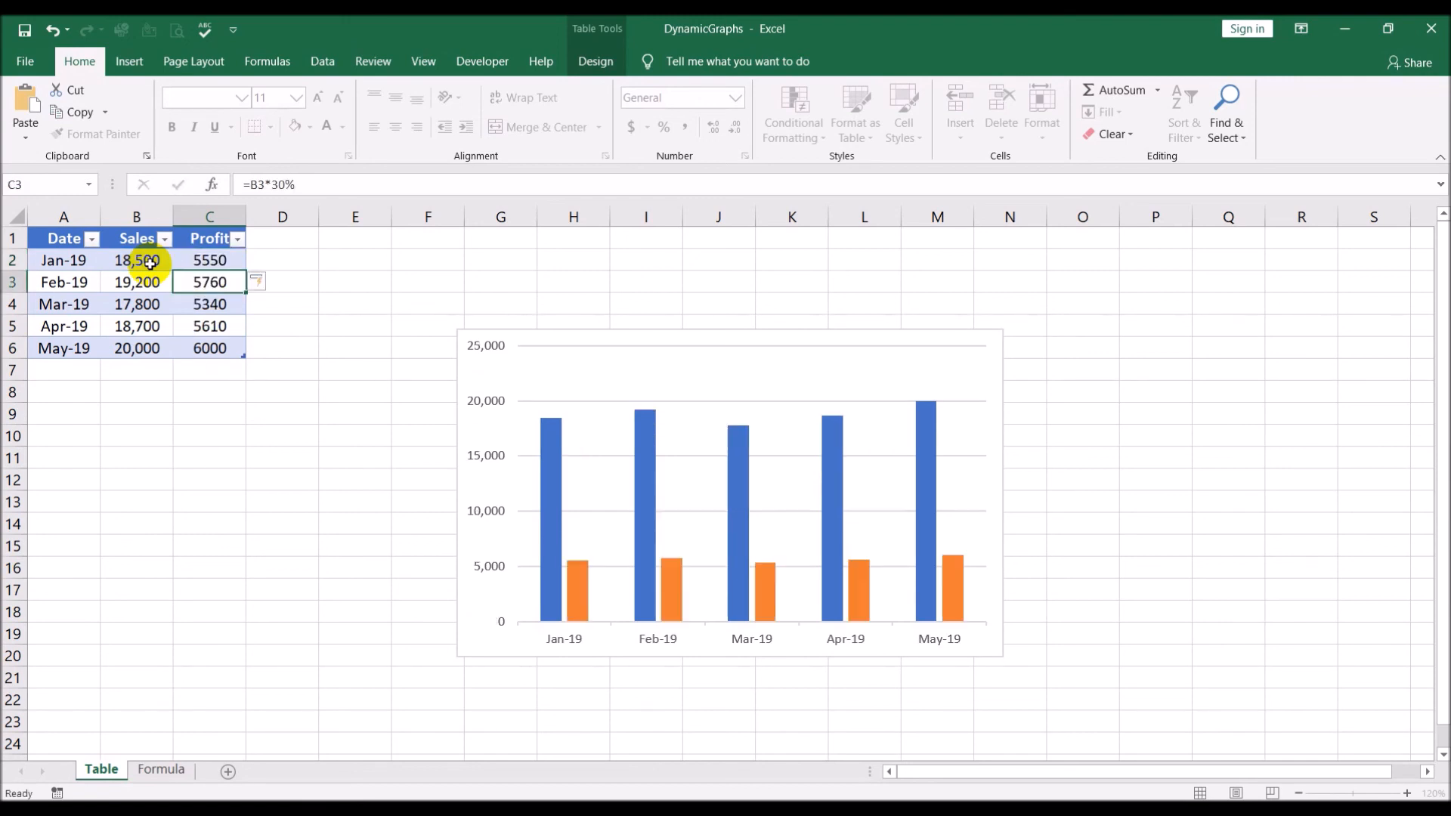
click(214, 488)
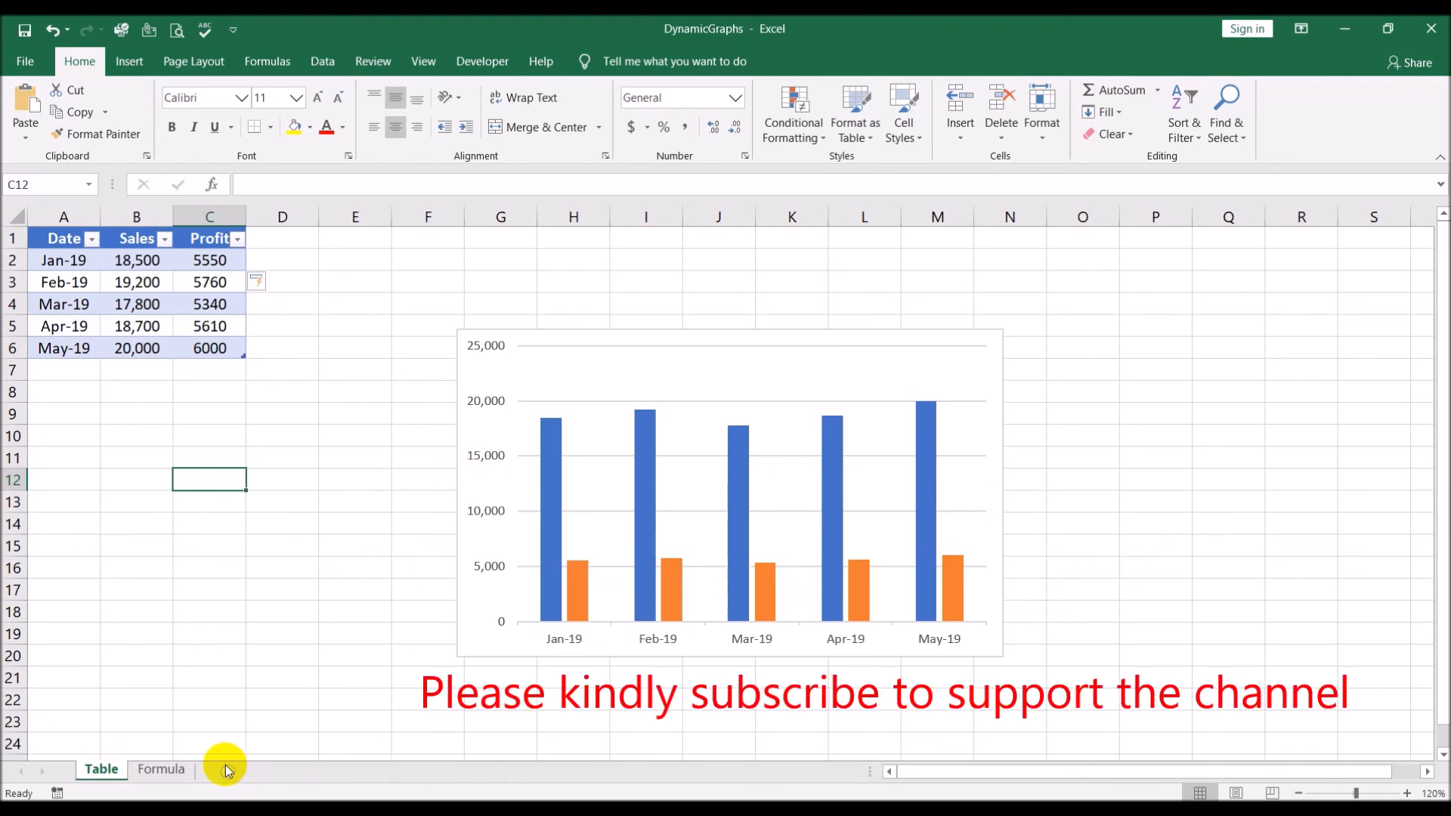
click(163, 767)
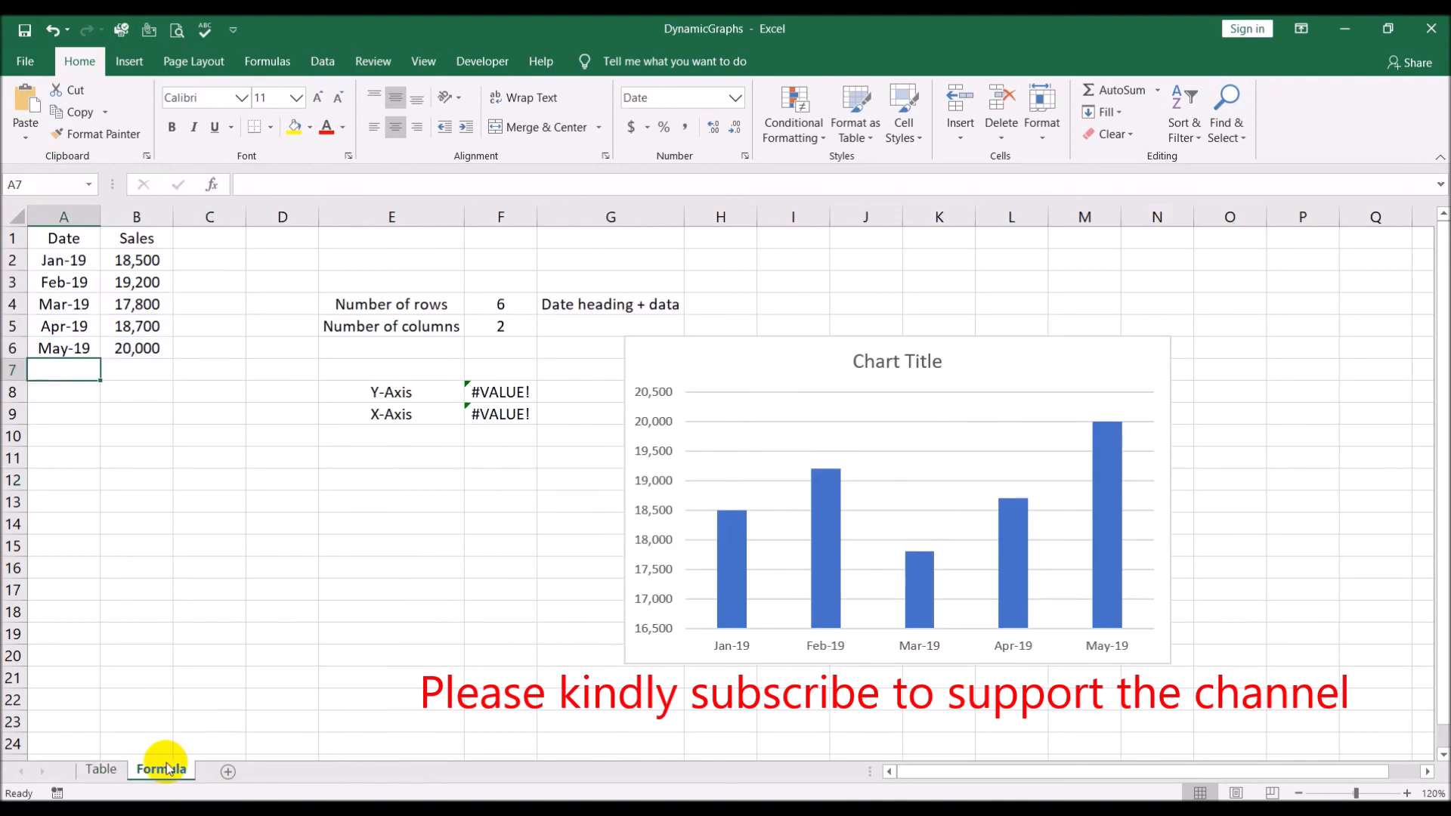
click(123, 769)
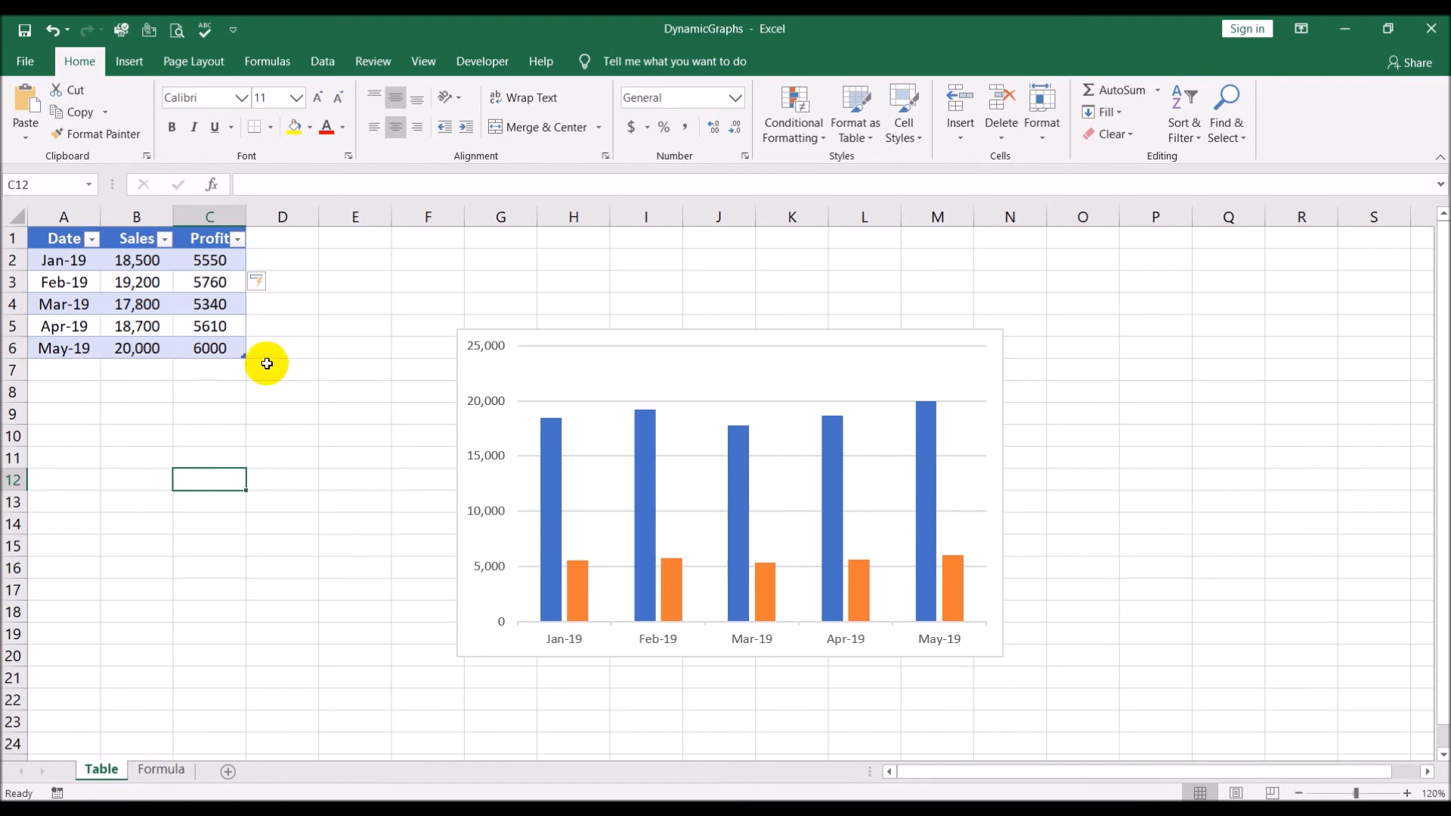
Add a new row at the end of the table with date 6/1 and sales of 18750
click(227, 349)
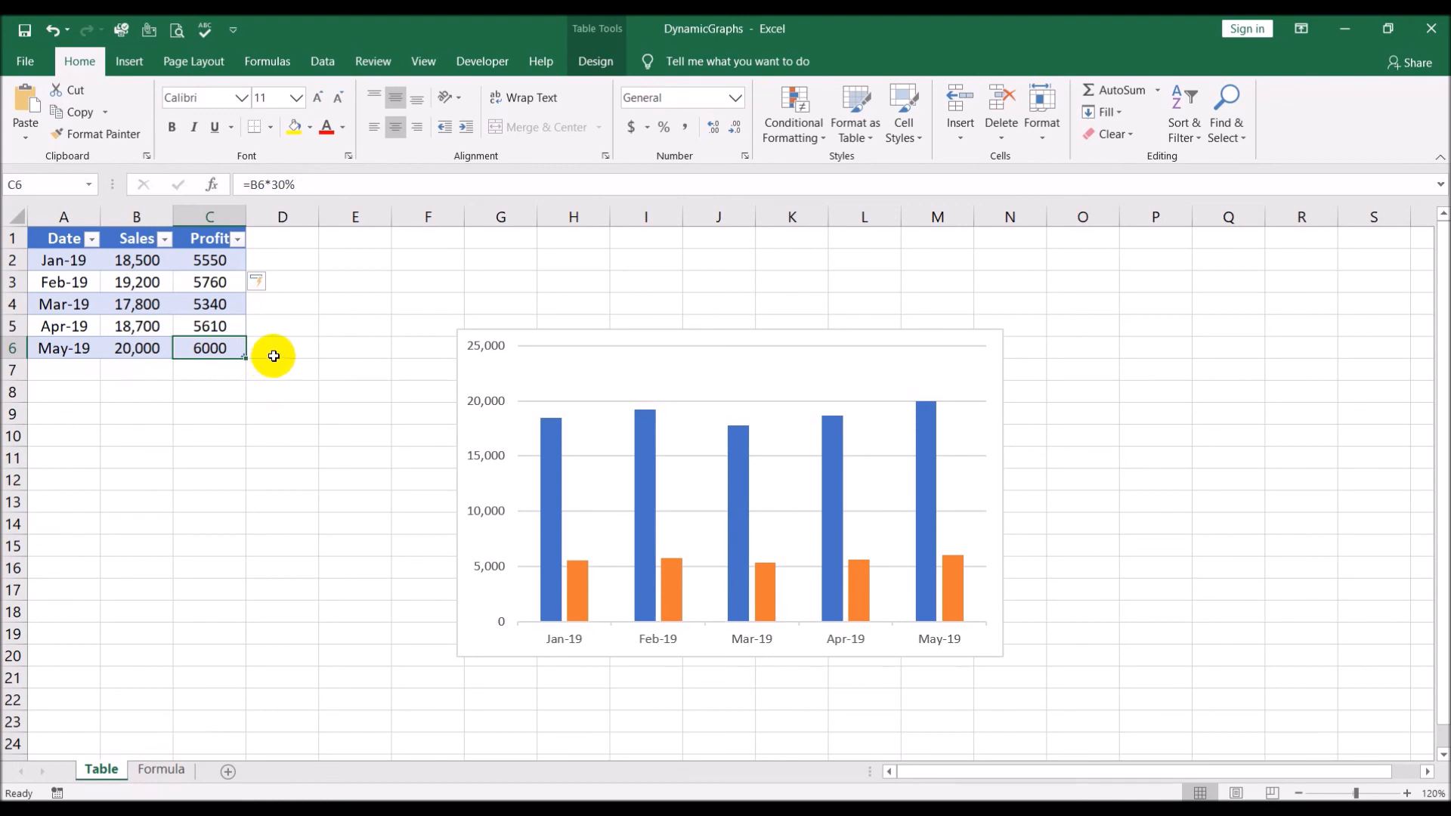
key(Tab)
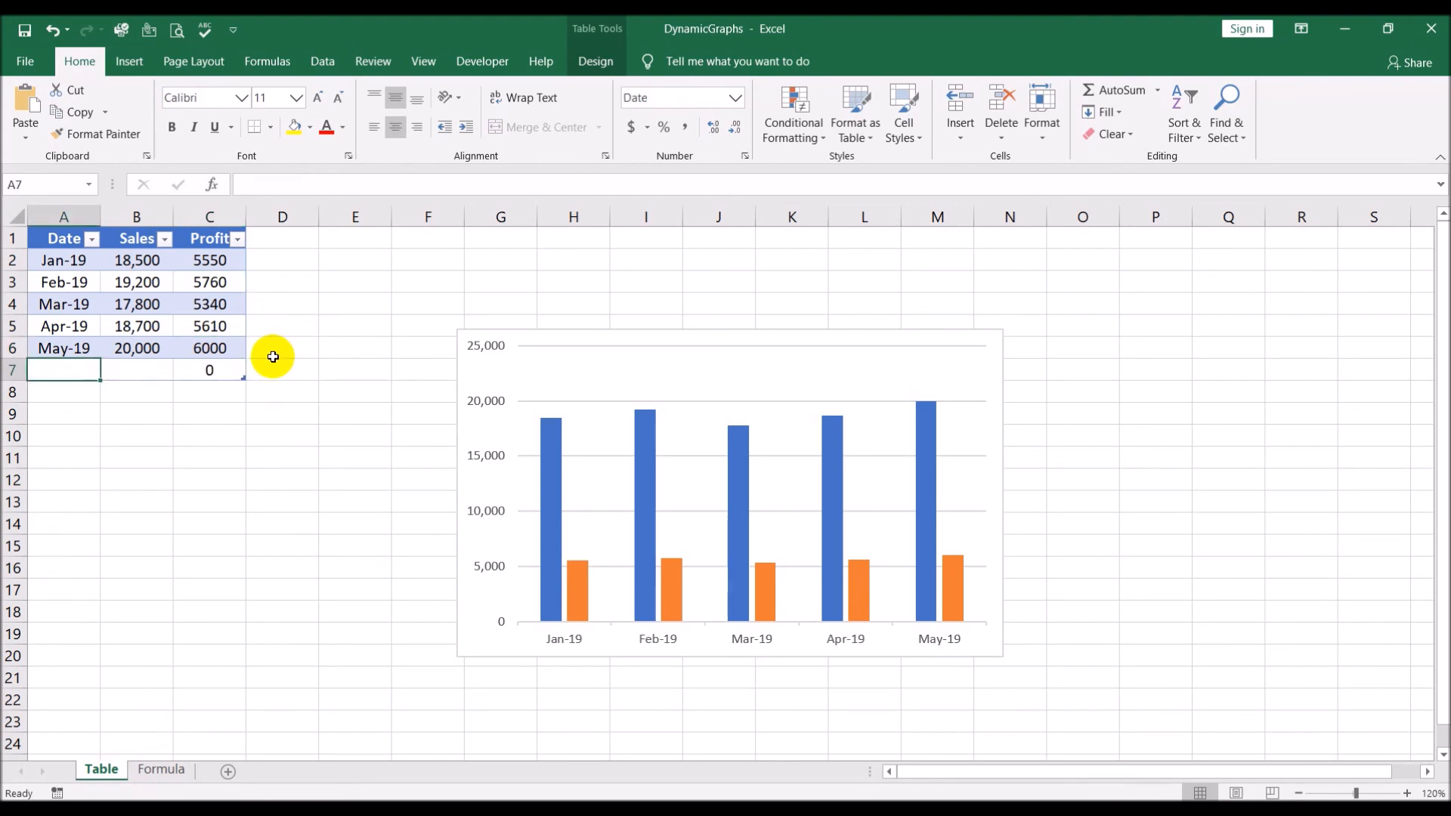
text(6/1)
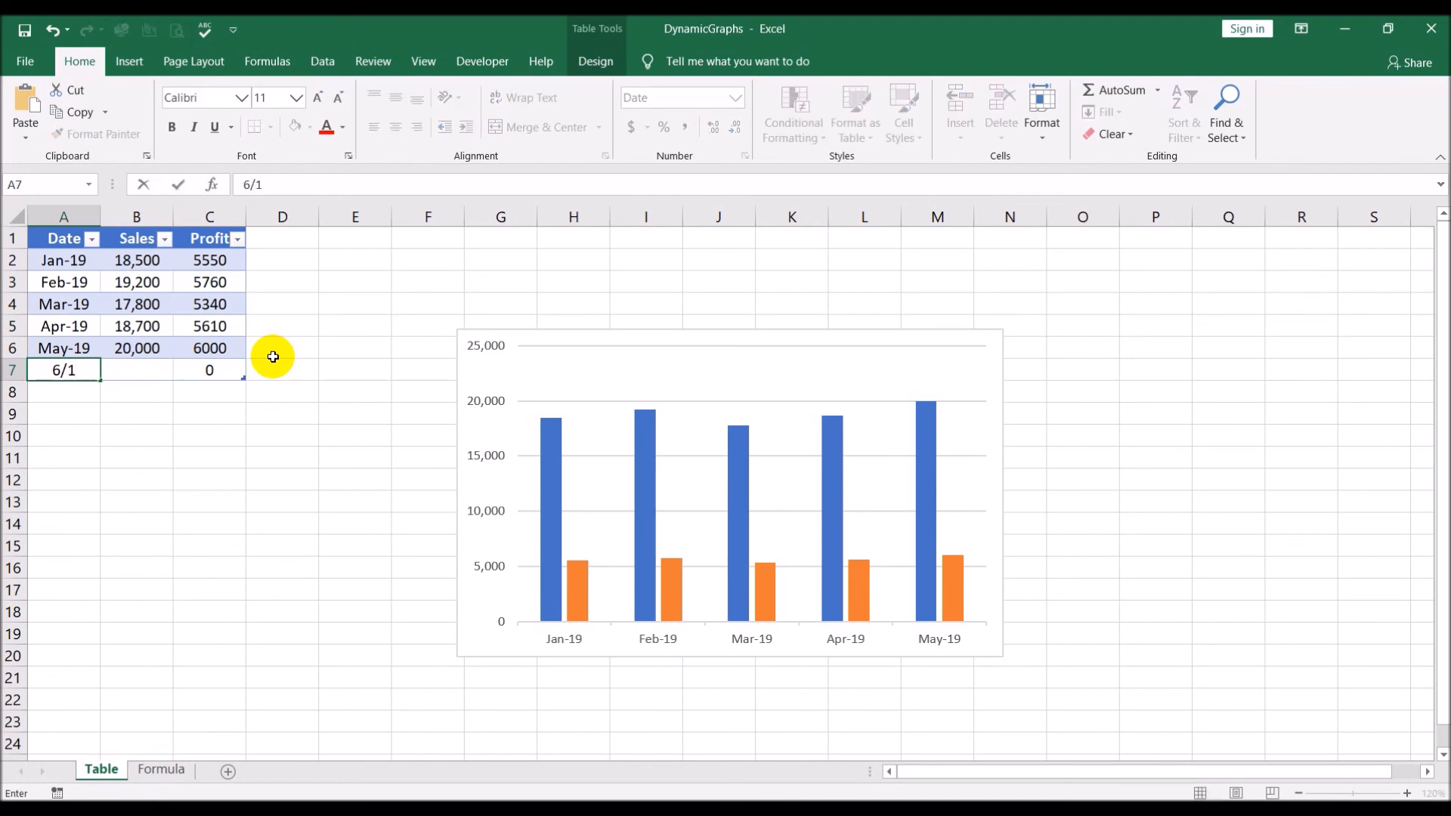
key(Tab)
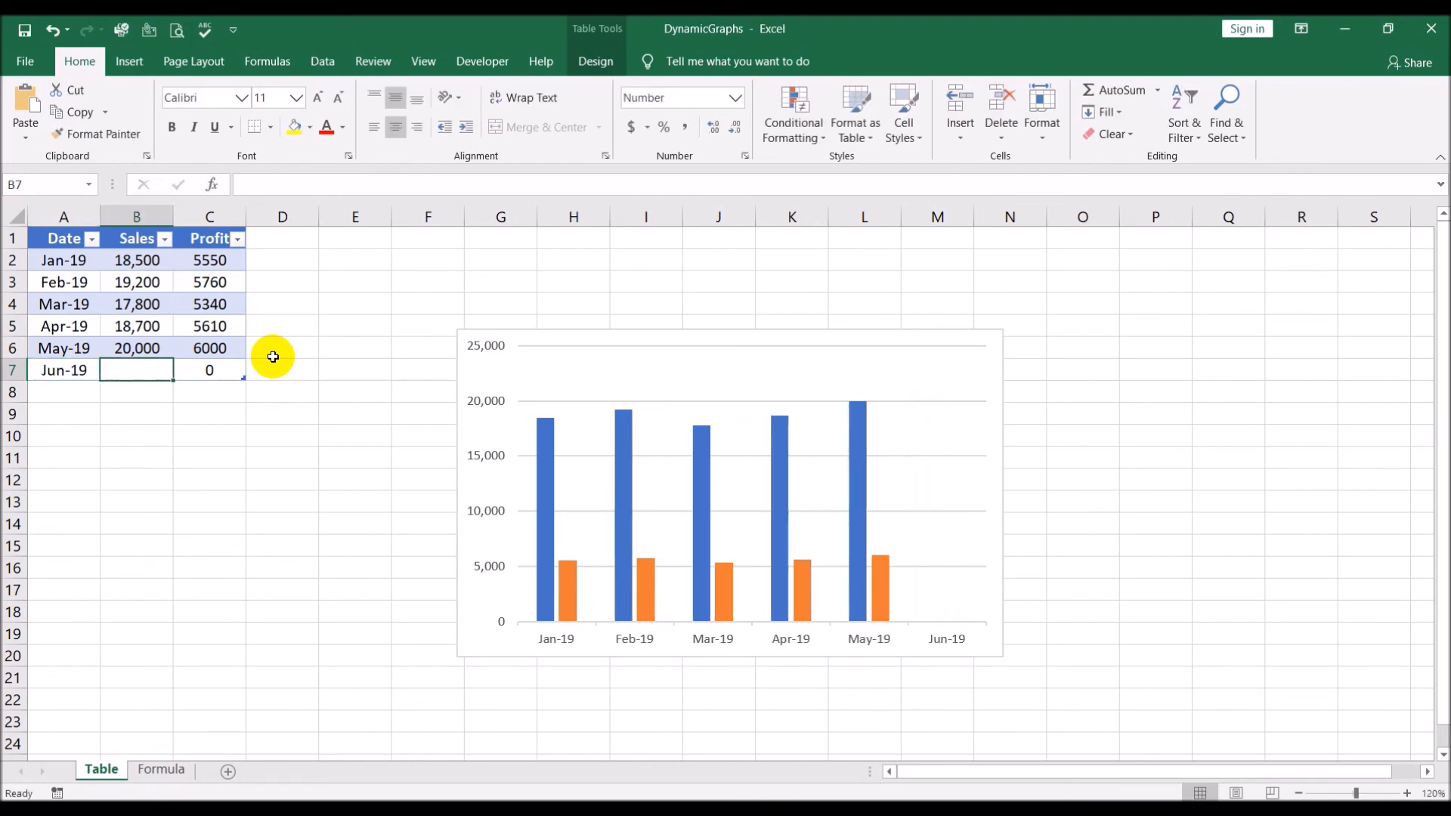
text(18750)
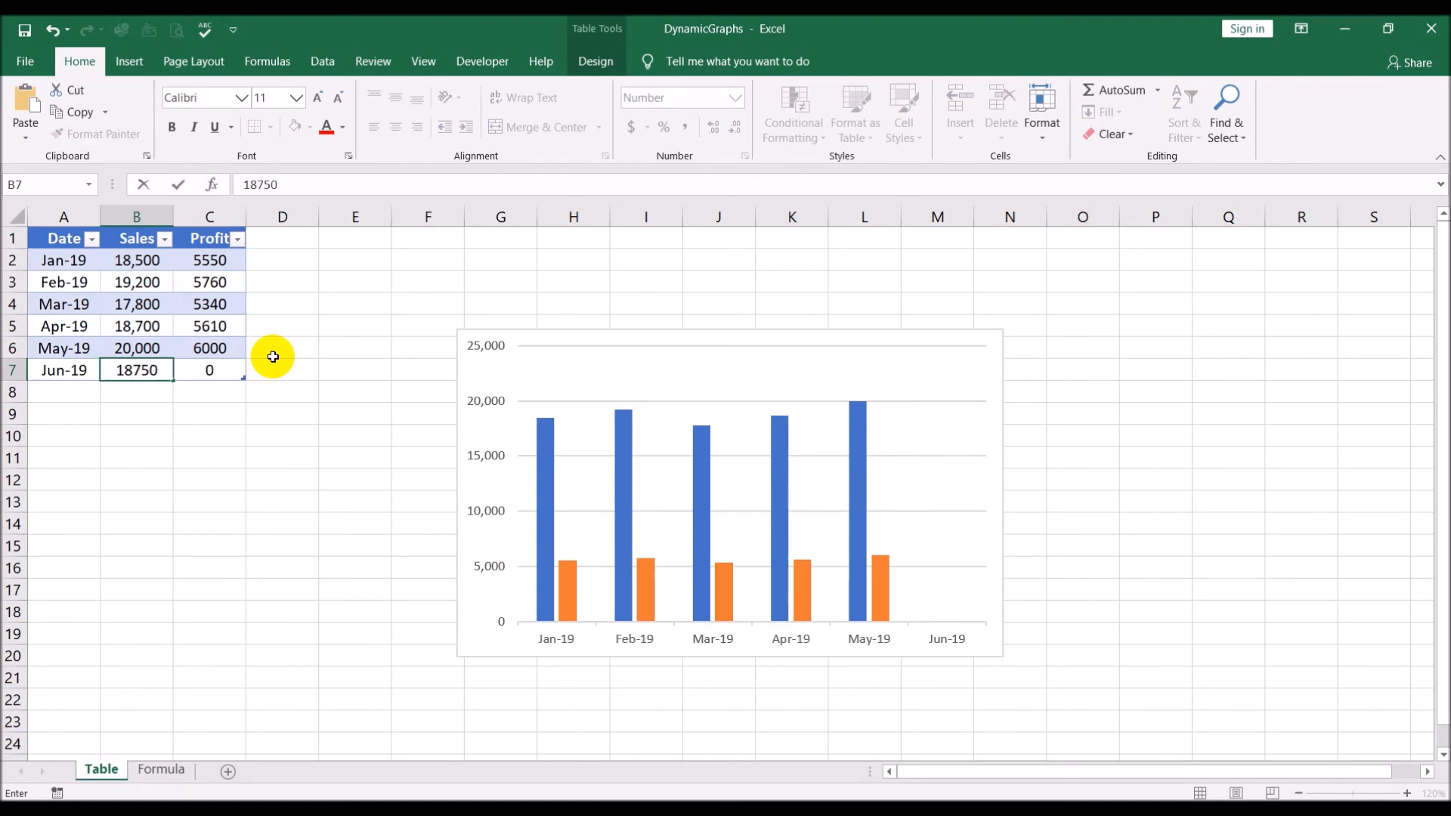
key(Tab)
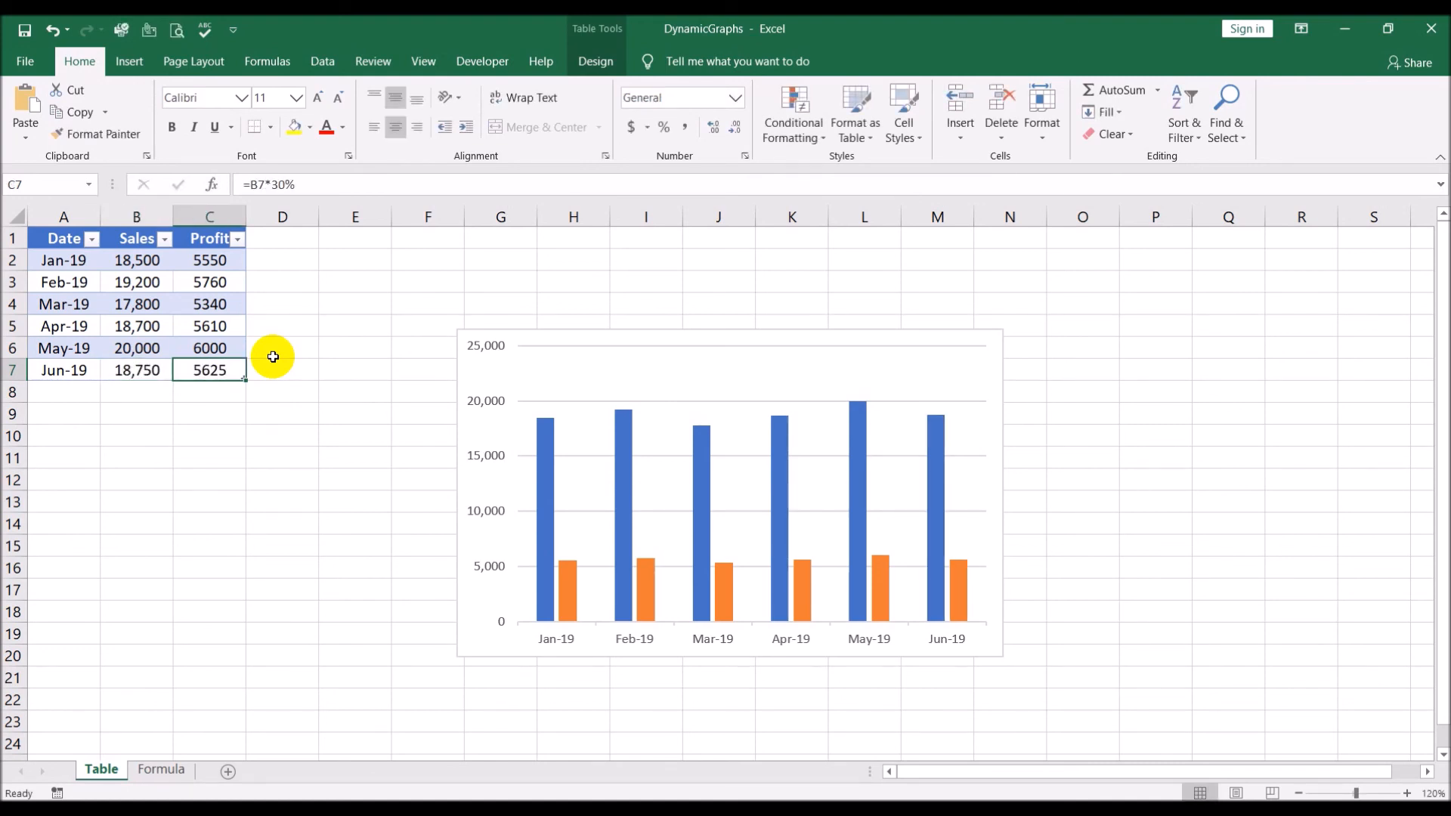